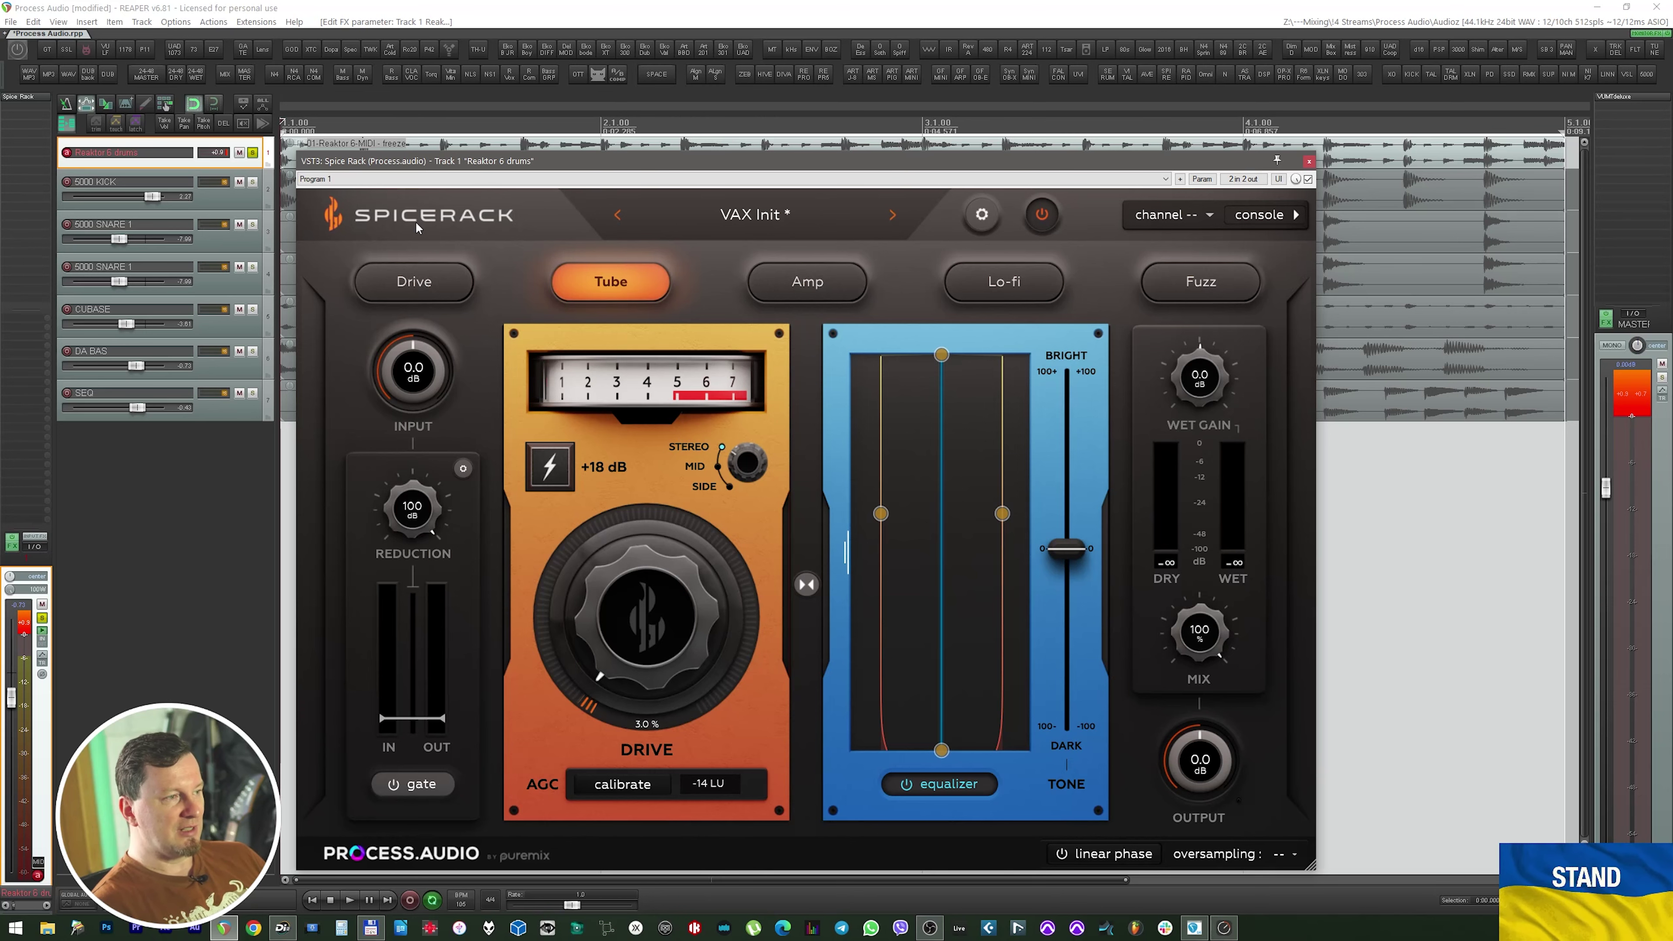
View the plugin's version information and look through the factory preset categories
left_click(433, 217)
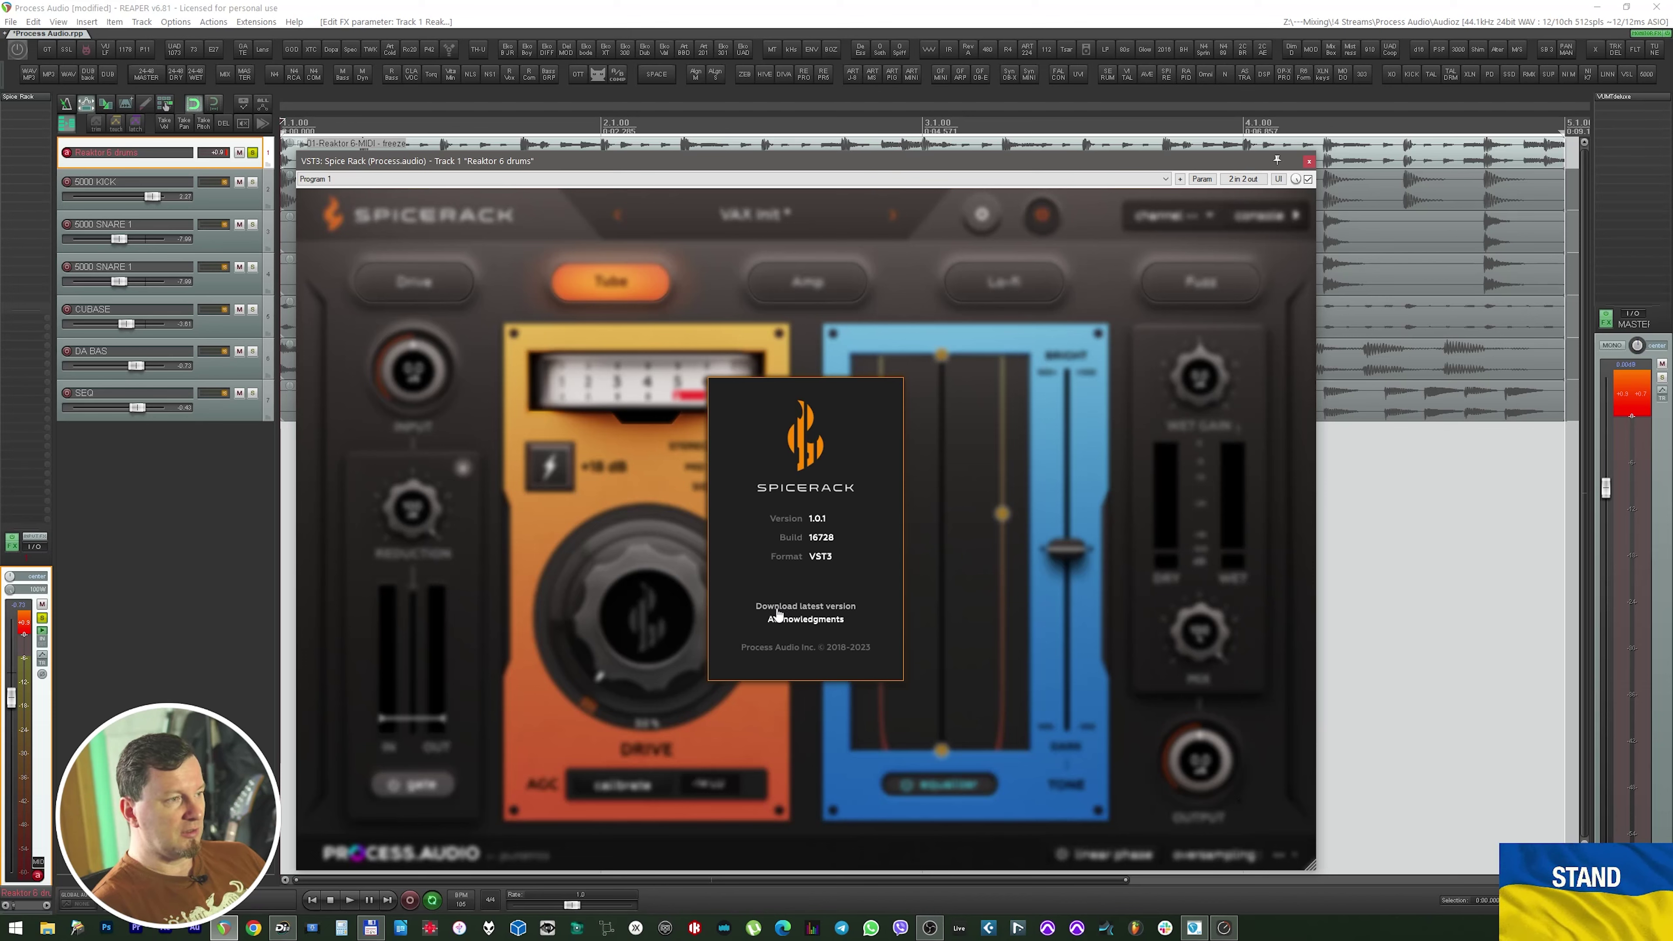
left_click(537, 240)
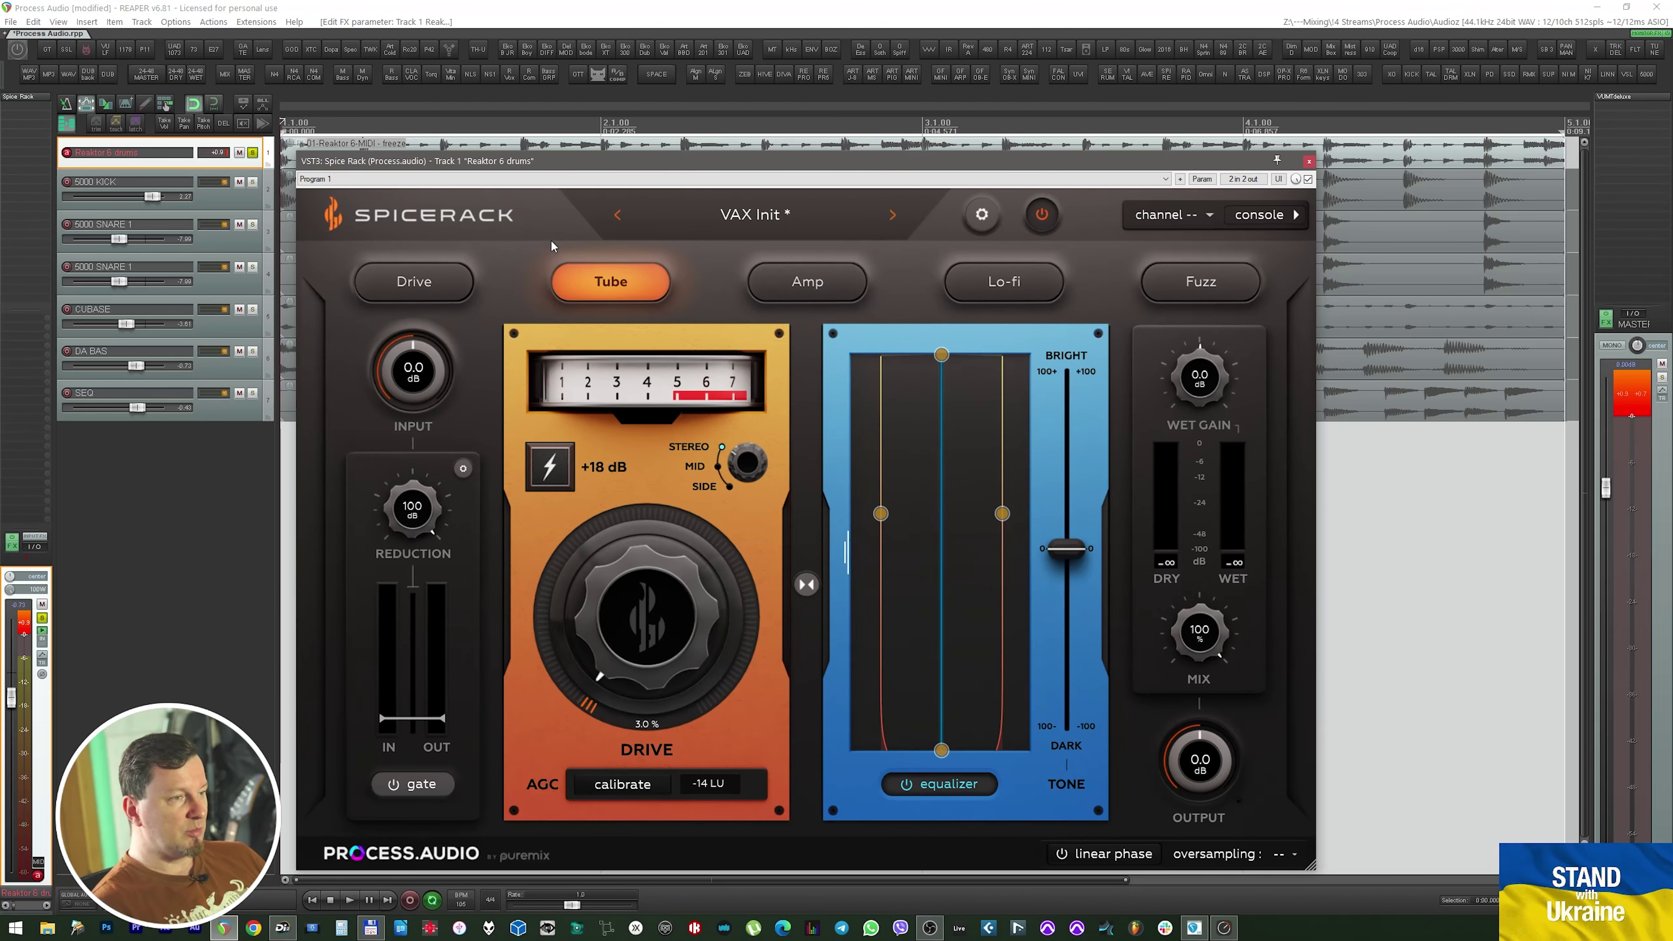
left_click(758, 218)
mouse_move(834, 279)
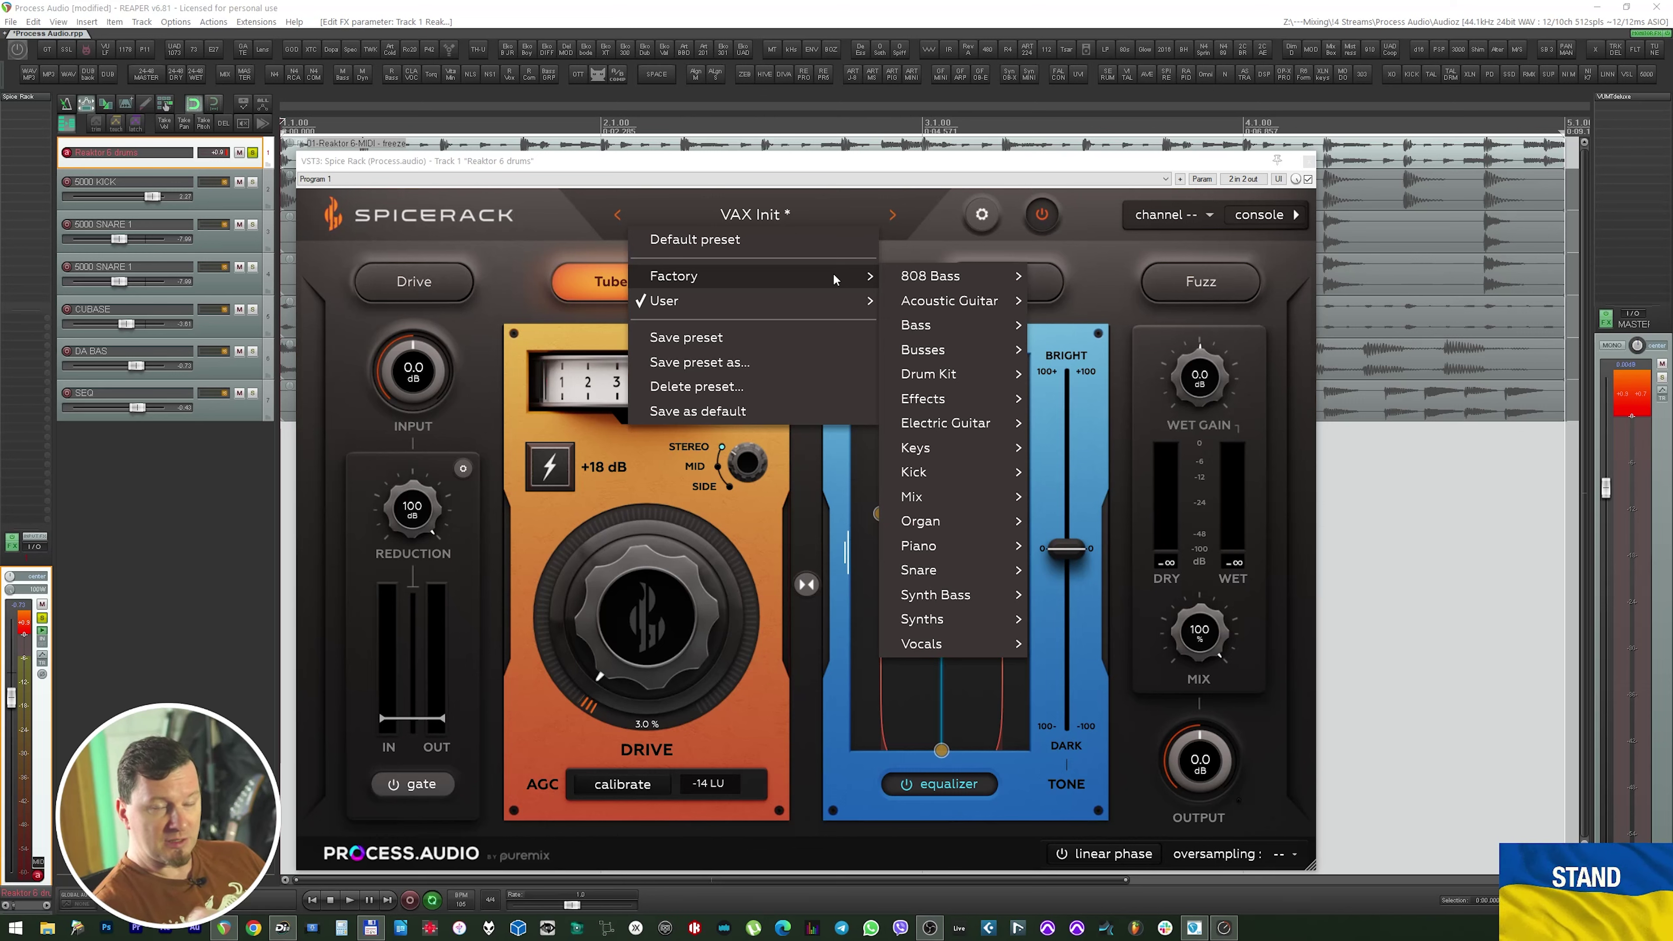
left_click(985, 238)
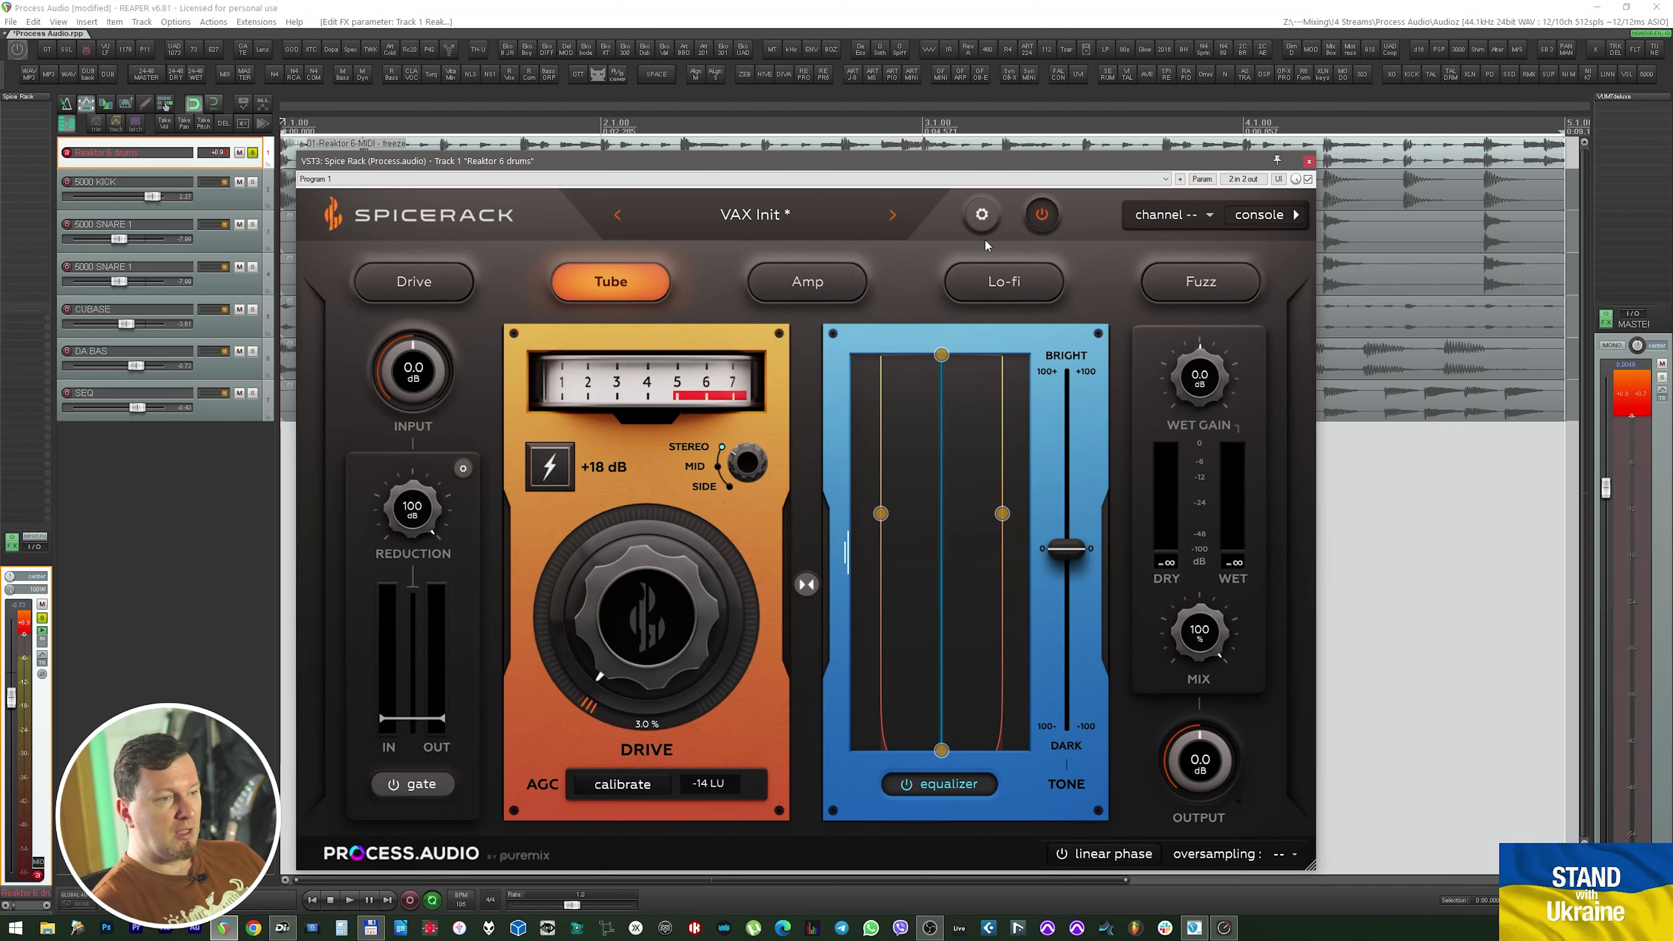
Look through the plugin's settings, including the analyzer speed and refresh rate options
left_click(980, 219)
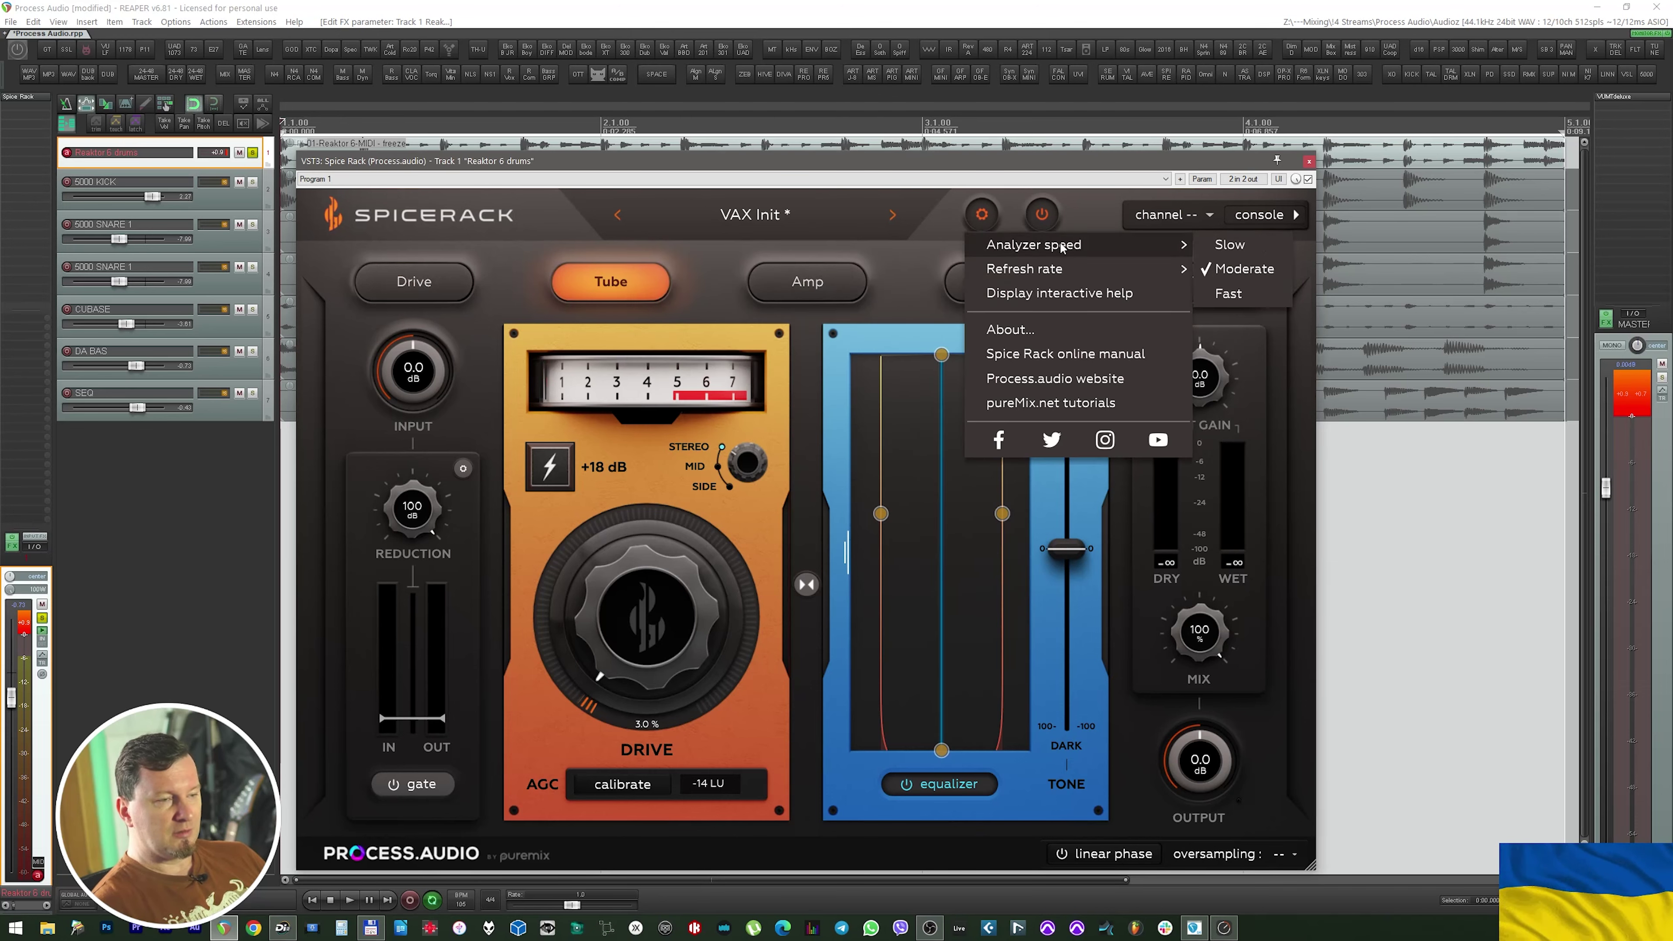
mouse_move(1117, 249)
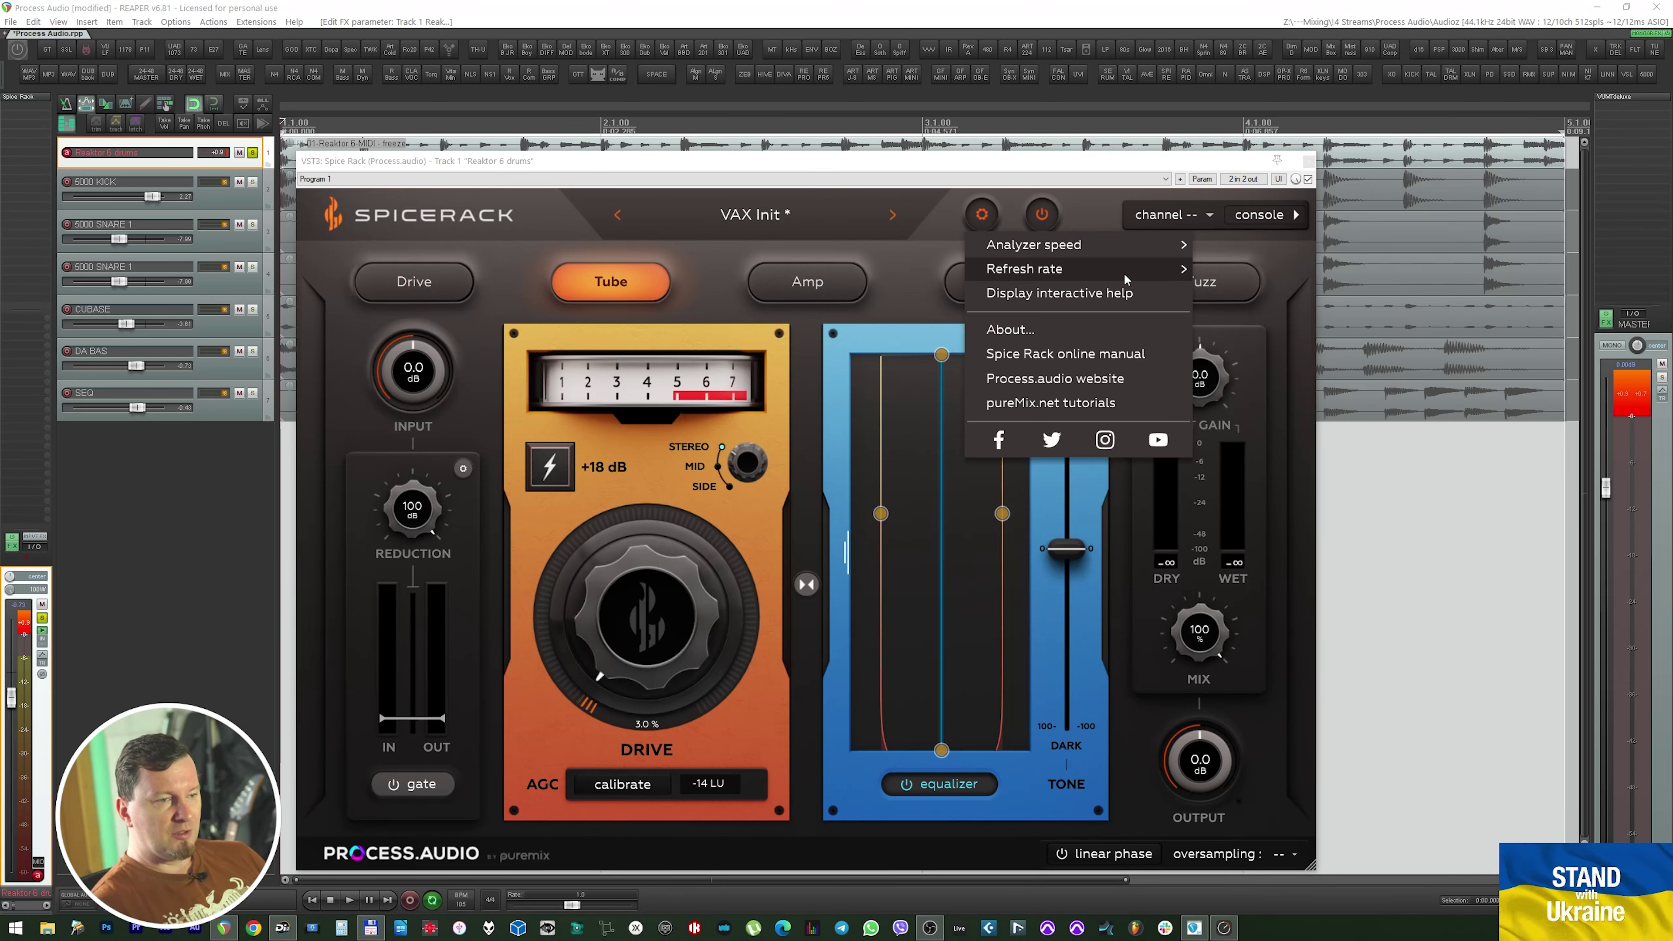
left_click(944, 222)
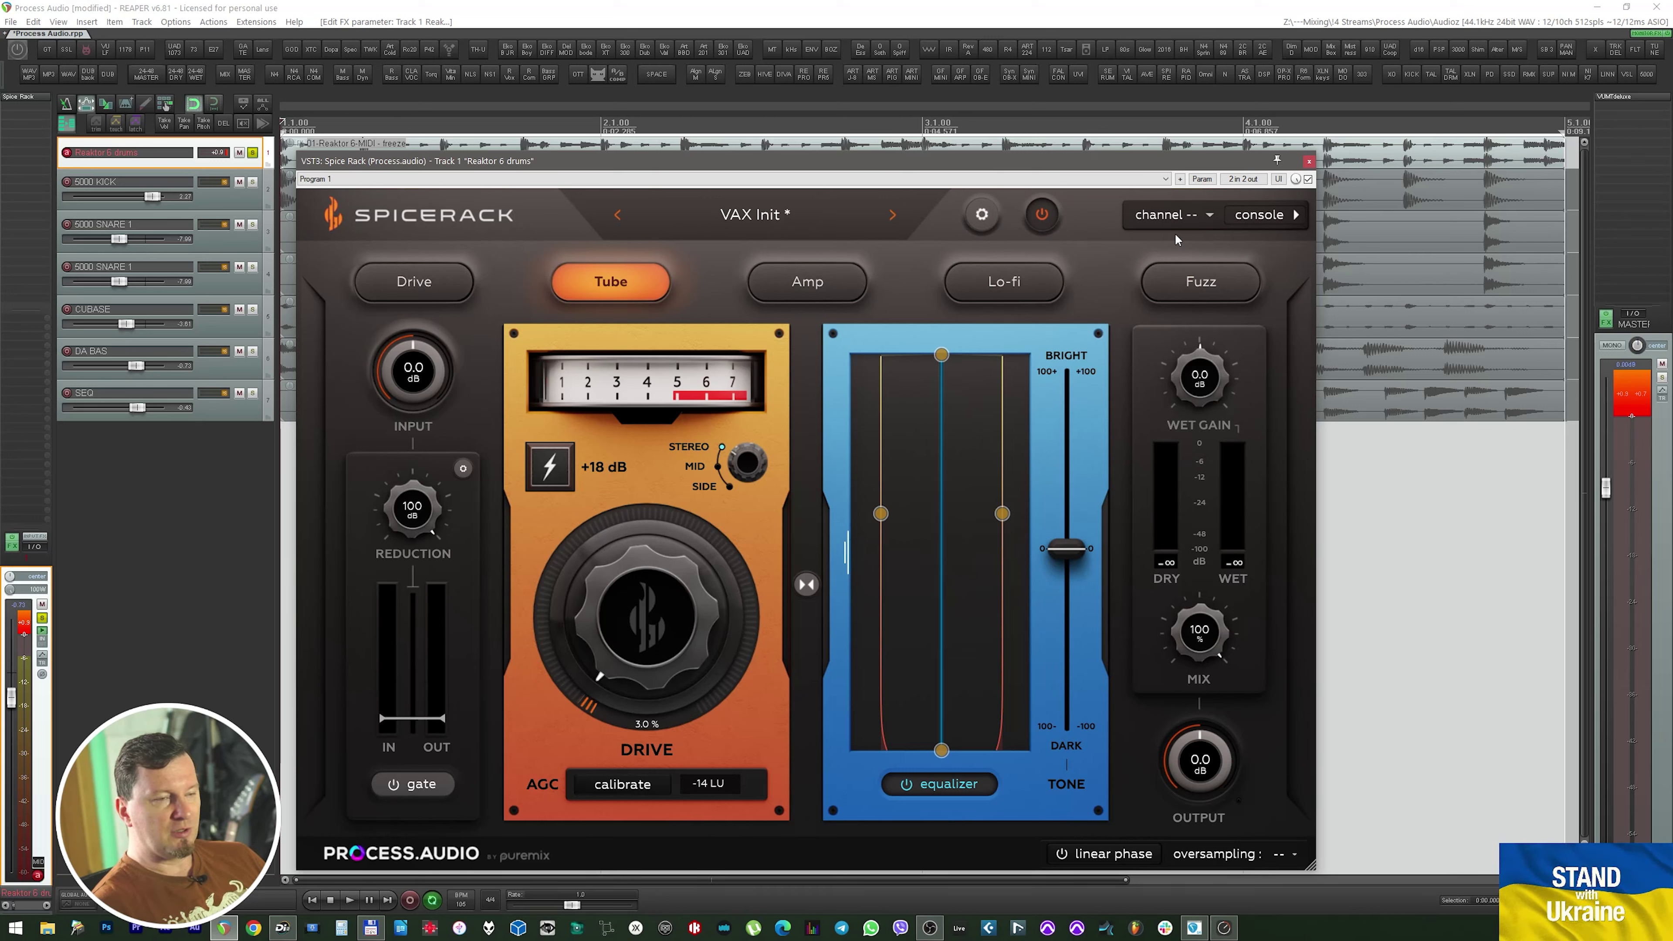
View the channel assignment list and the console remote, and close both again
left_click(1210, 218)
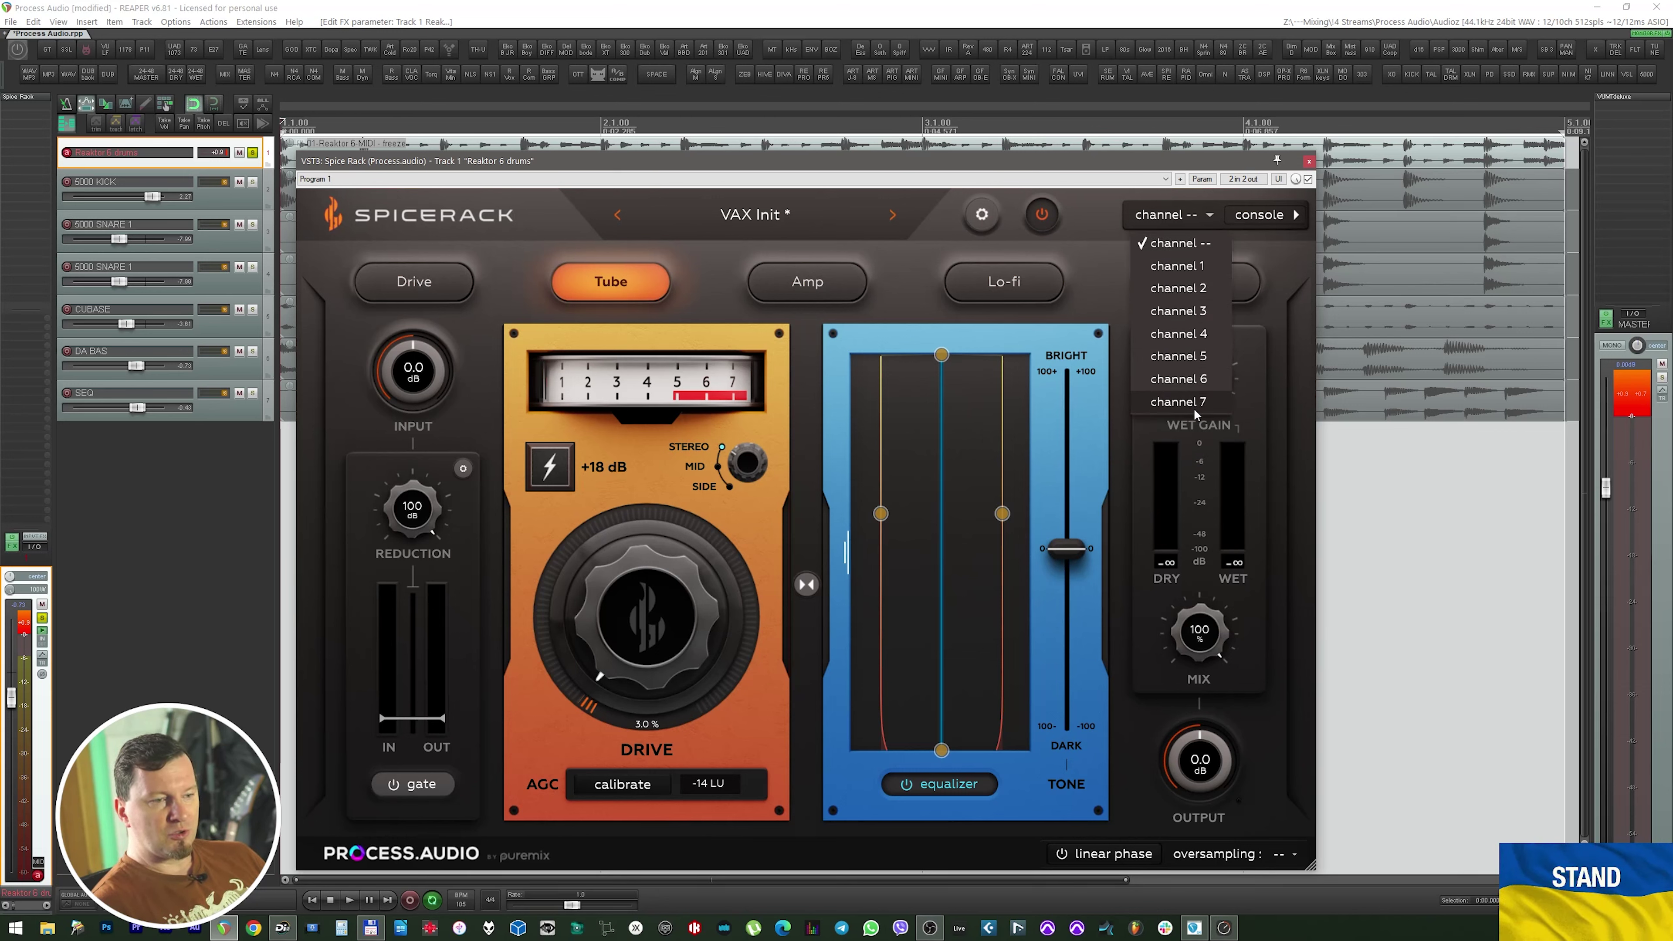
left_click(1281, 221)
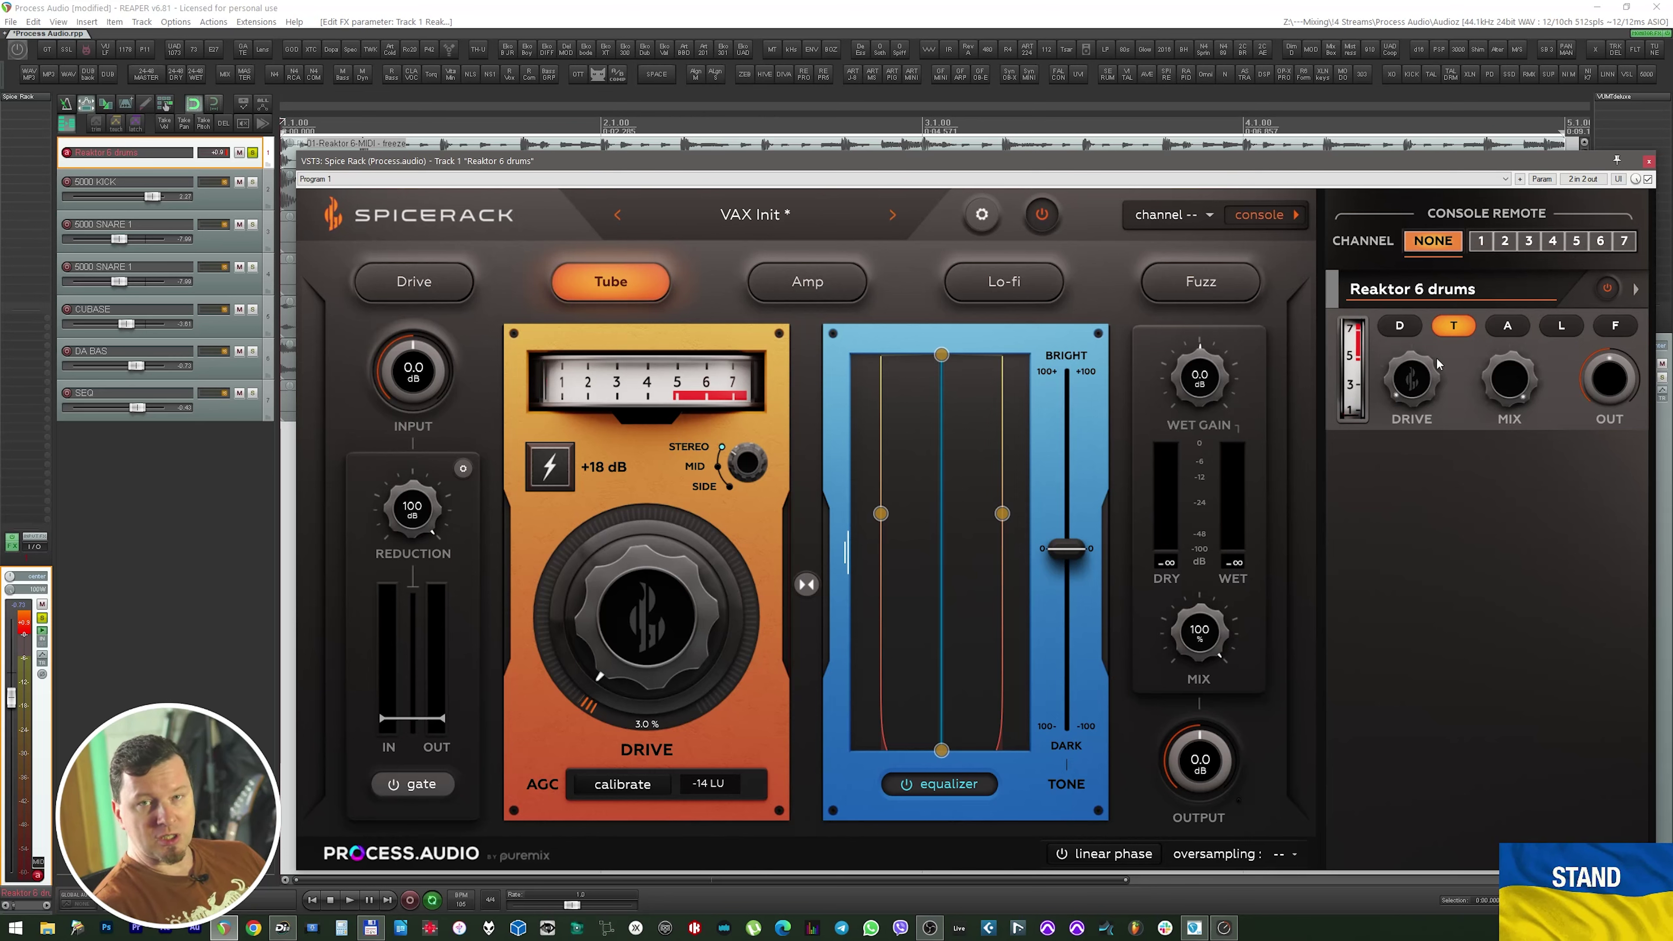
left_click(1265, 214)
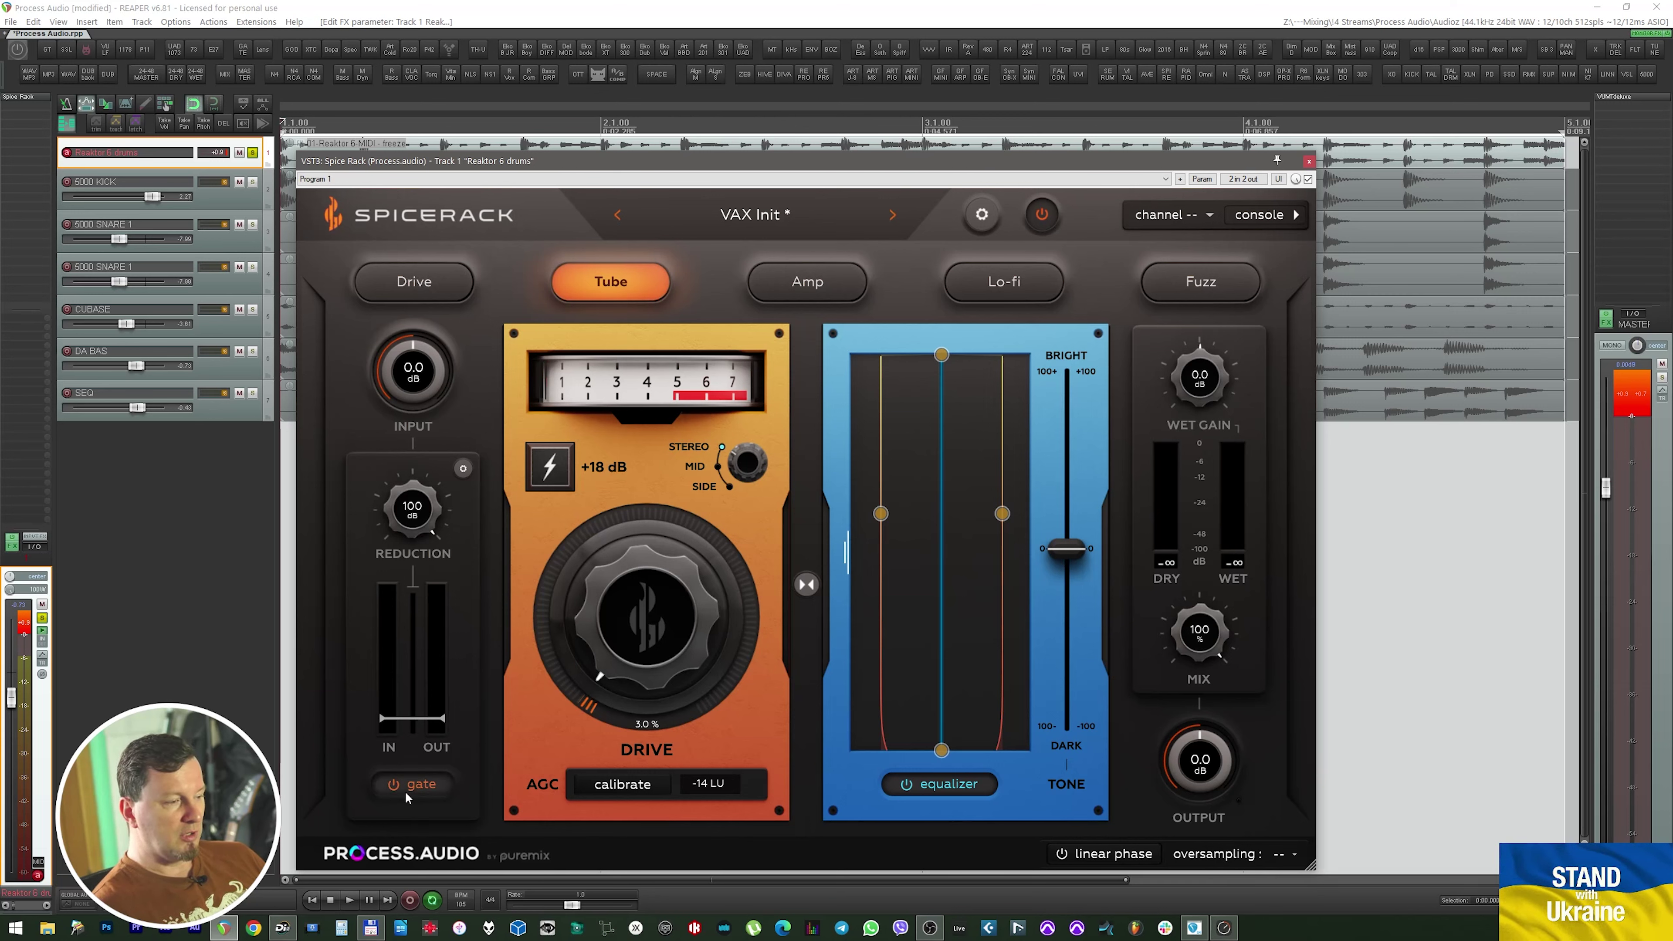
Raise the gate threshold to about the middle of its range and adjust attack and release in the gate's advanced controls
left_click_drag(420, 720, 413, 536)
left_click(464, 467)
left_click_drag(541, 526, 545, 593)
left_click_drag(644, 533, 645, 604)
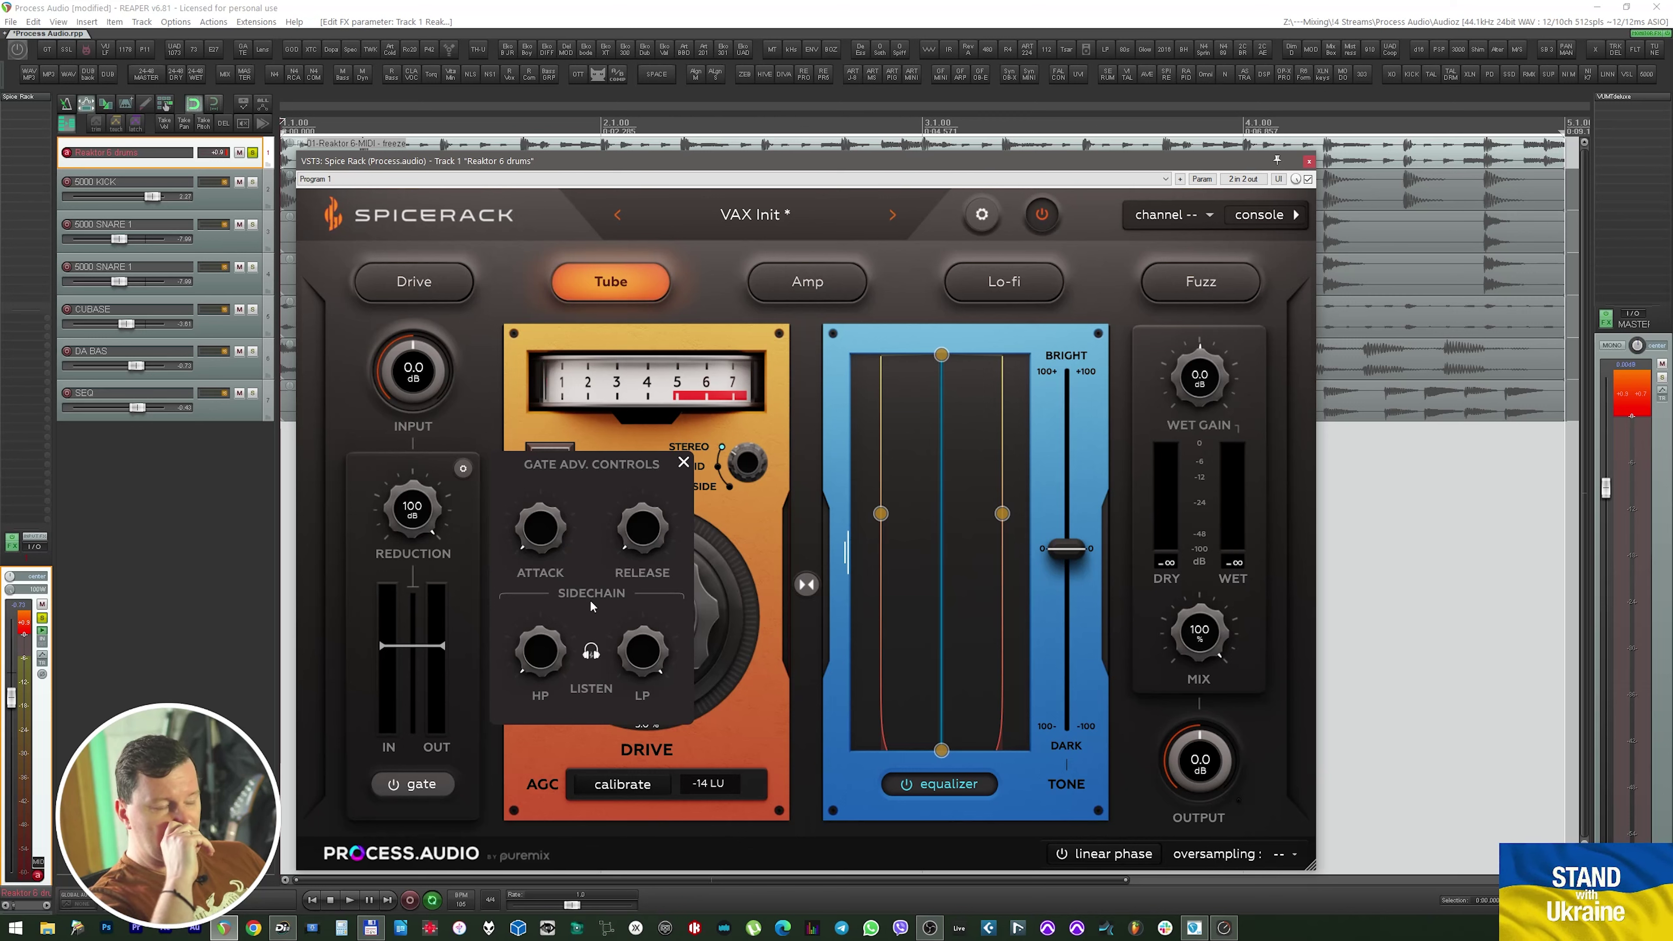
Set the gate sidechain filters to HP 142 Hz and LP 762 Hz, toggle sidechain listen, and close the advanced controls
left_click_drag(541, 651, 538, 613)
left_click_drag(643, 653, 649, 711)
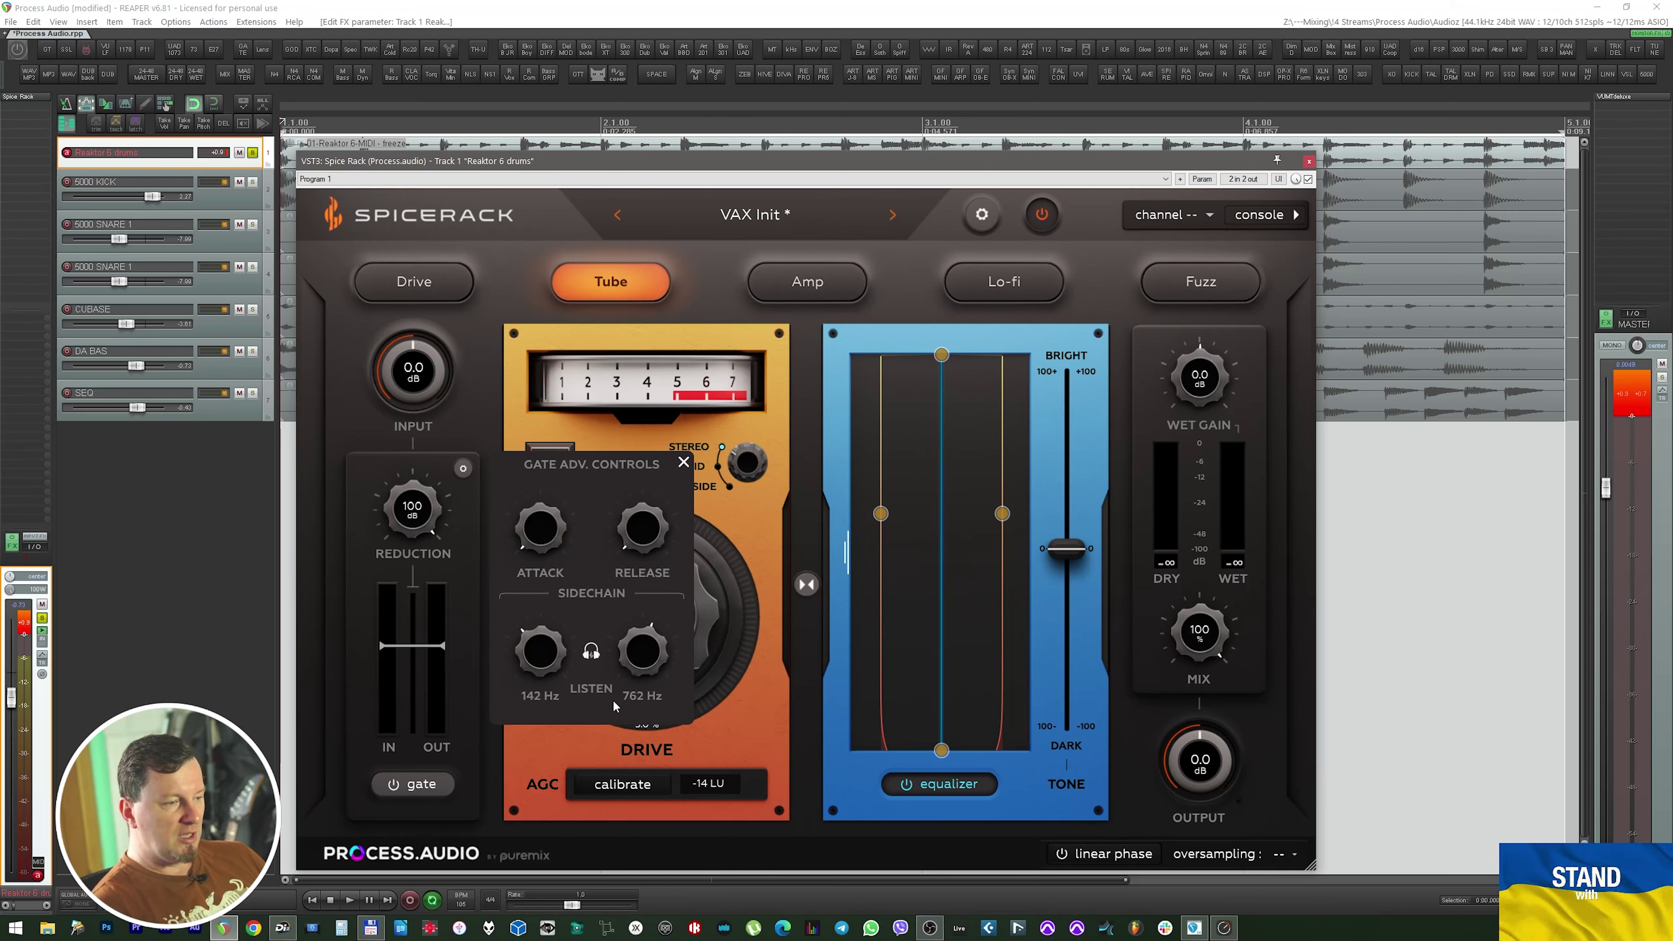
left_click(596, 661)
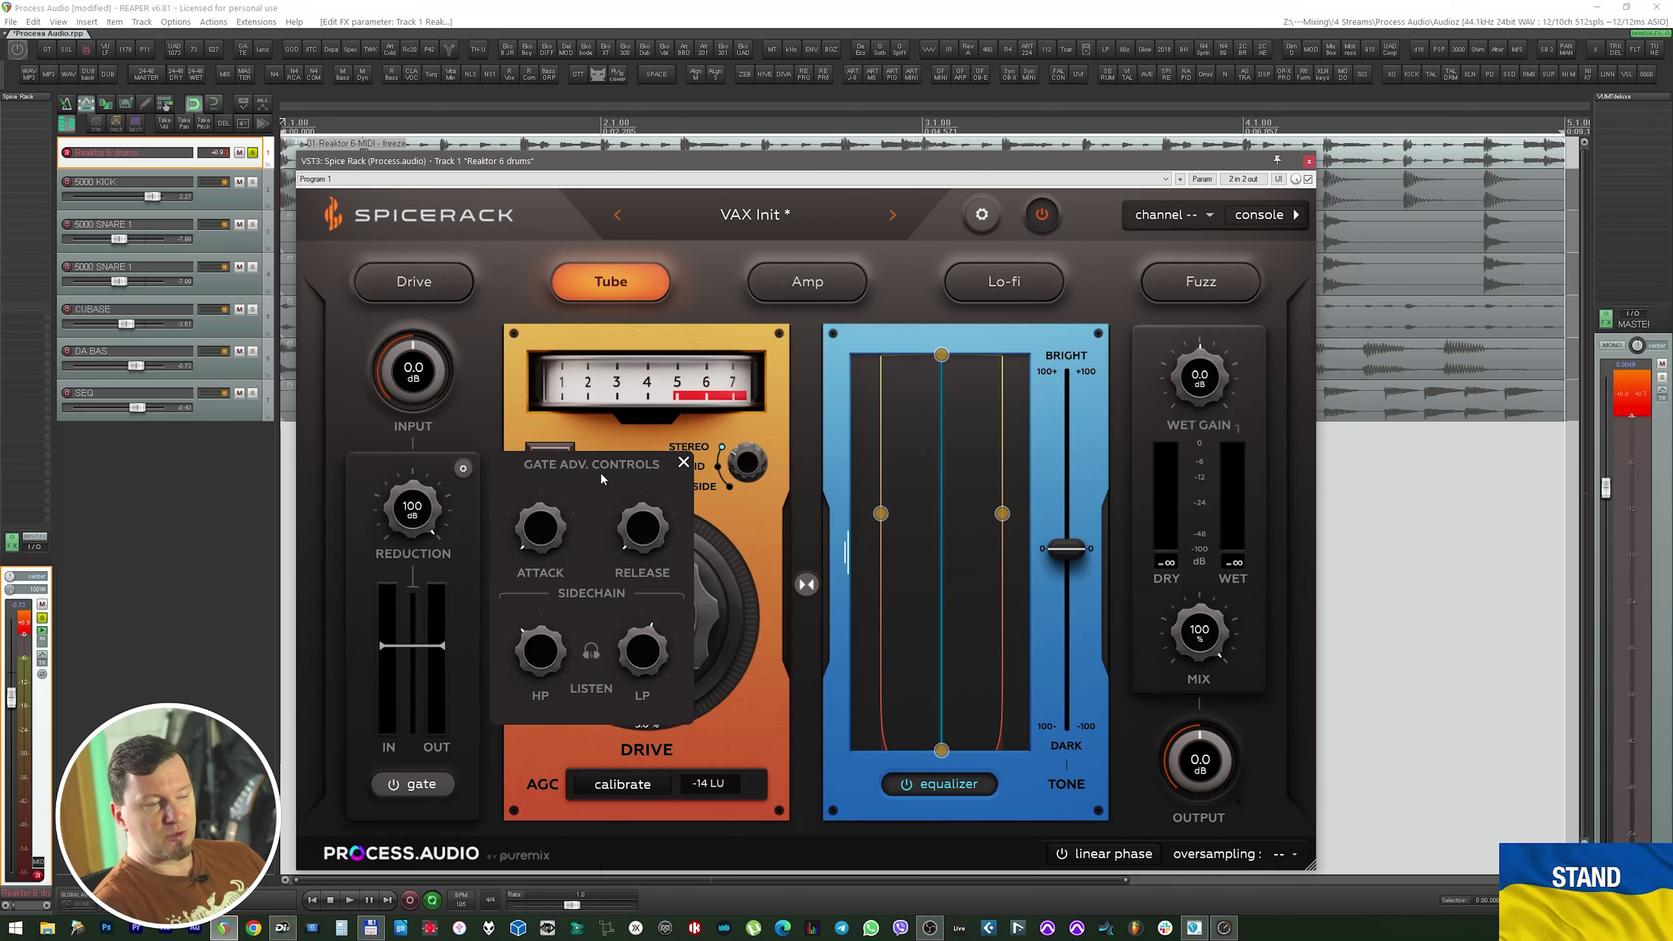
left_click(684, 463)
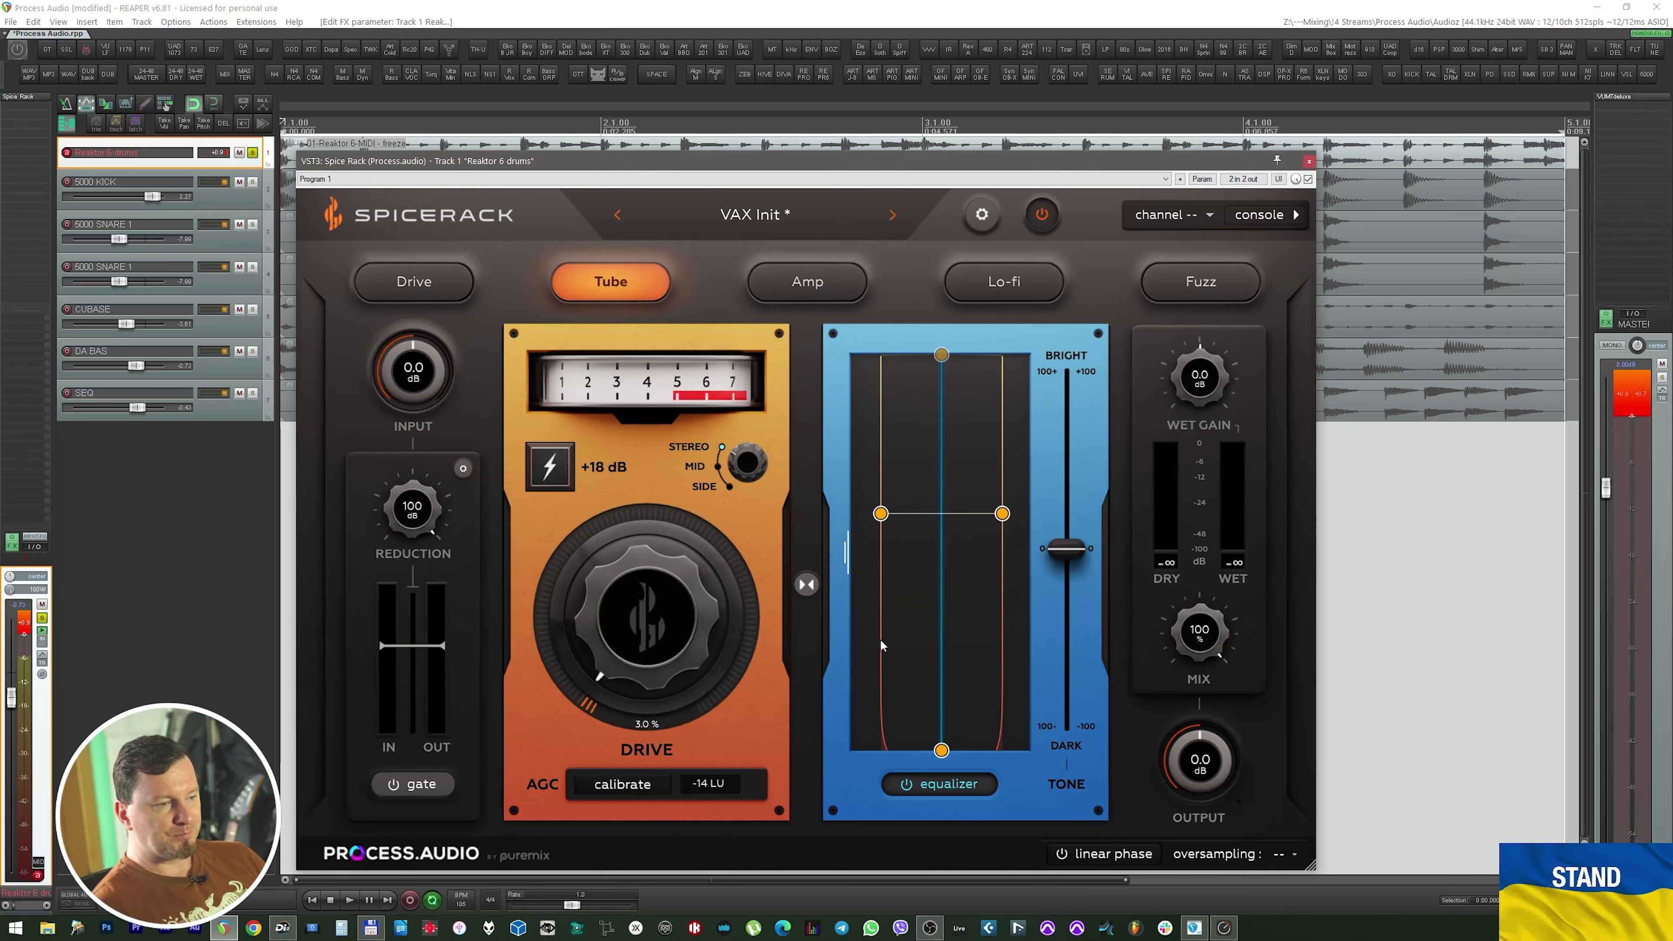
Swap the order of the drive and equalizer modules back and forth, ending with drive before equalizer
left_click(804, 586)
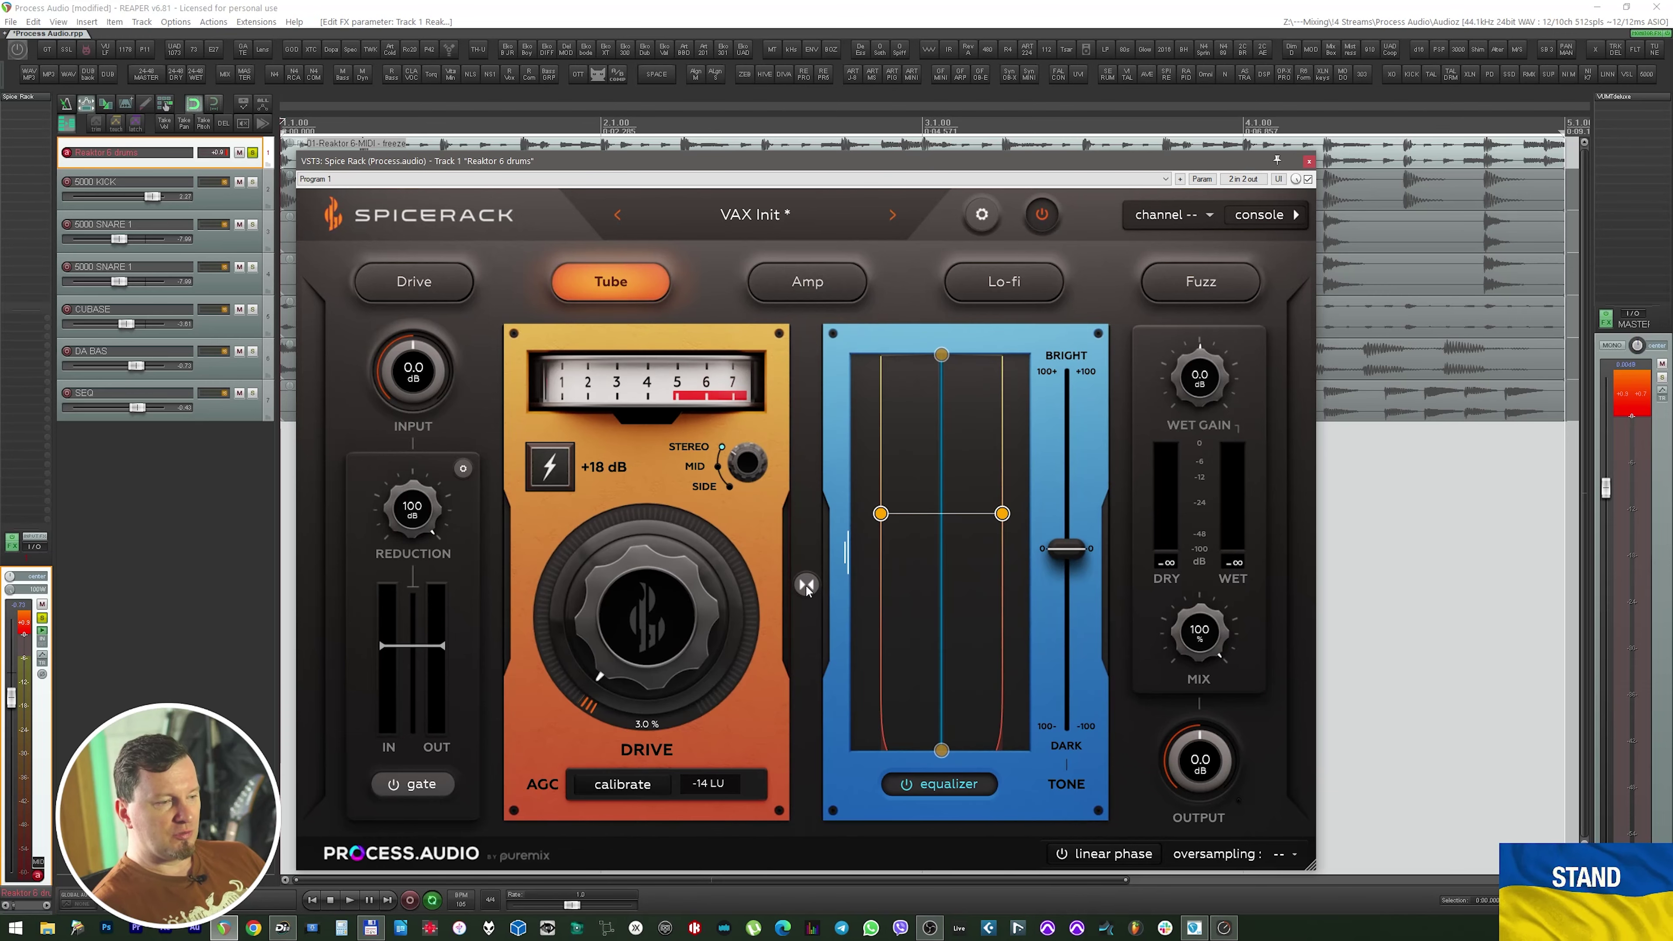
left_click(807, 587)
left_click(807, 585)
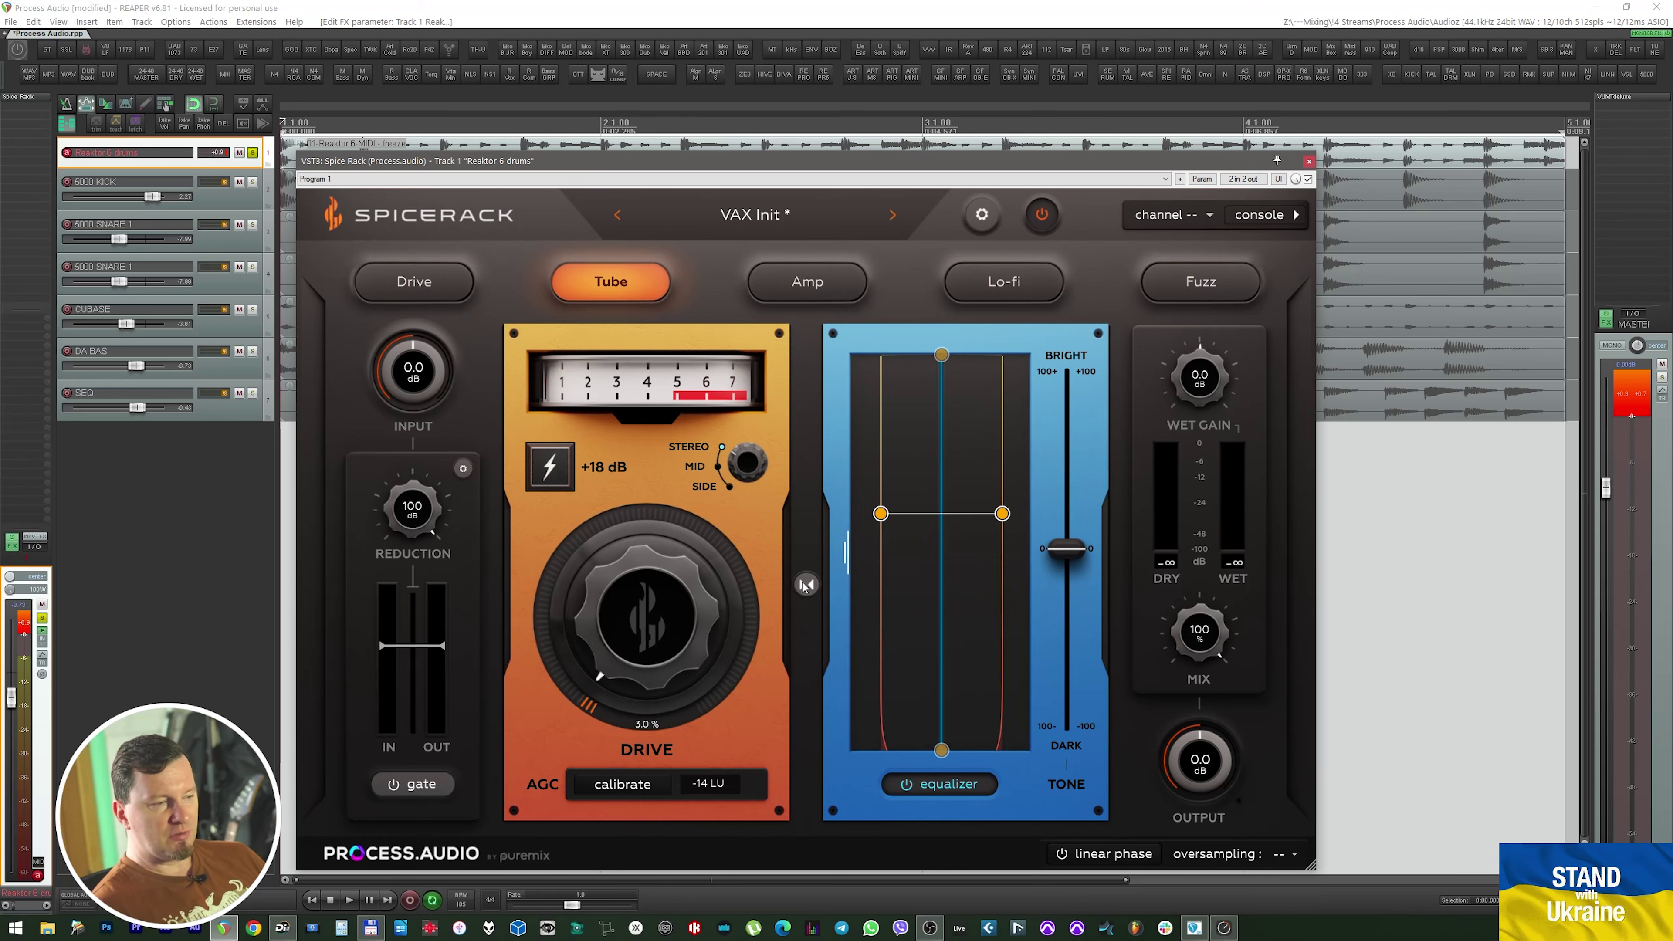
left_click(805, 586)
left_click(805, 586)
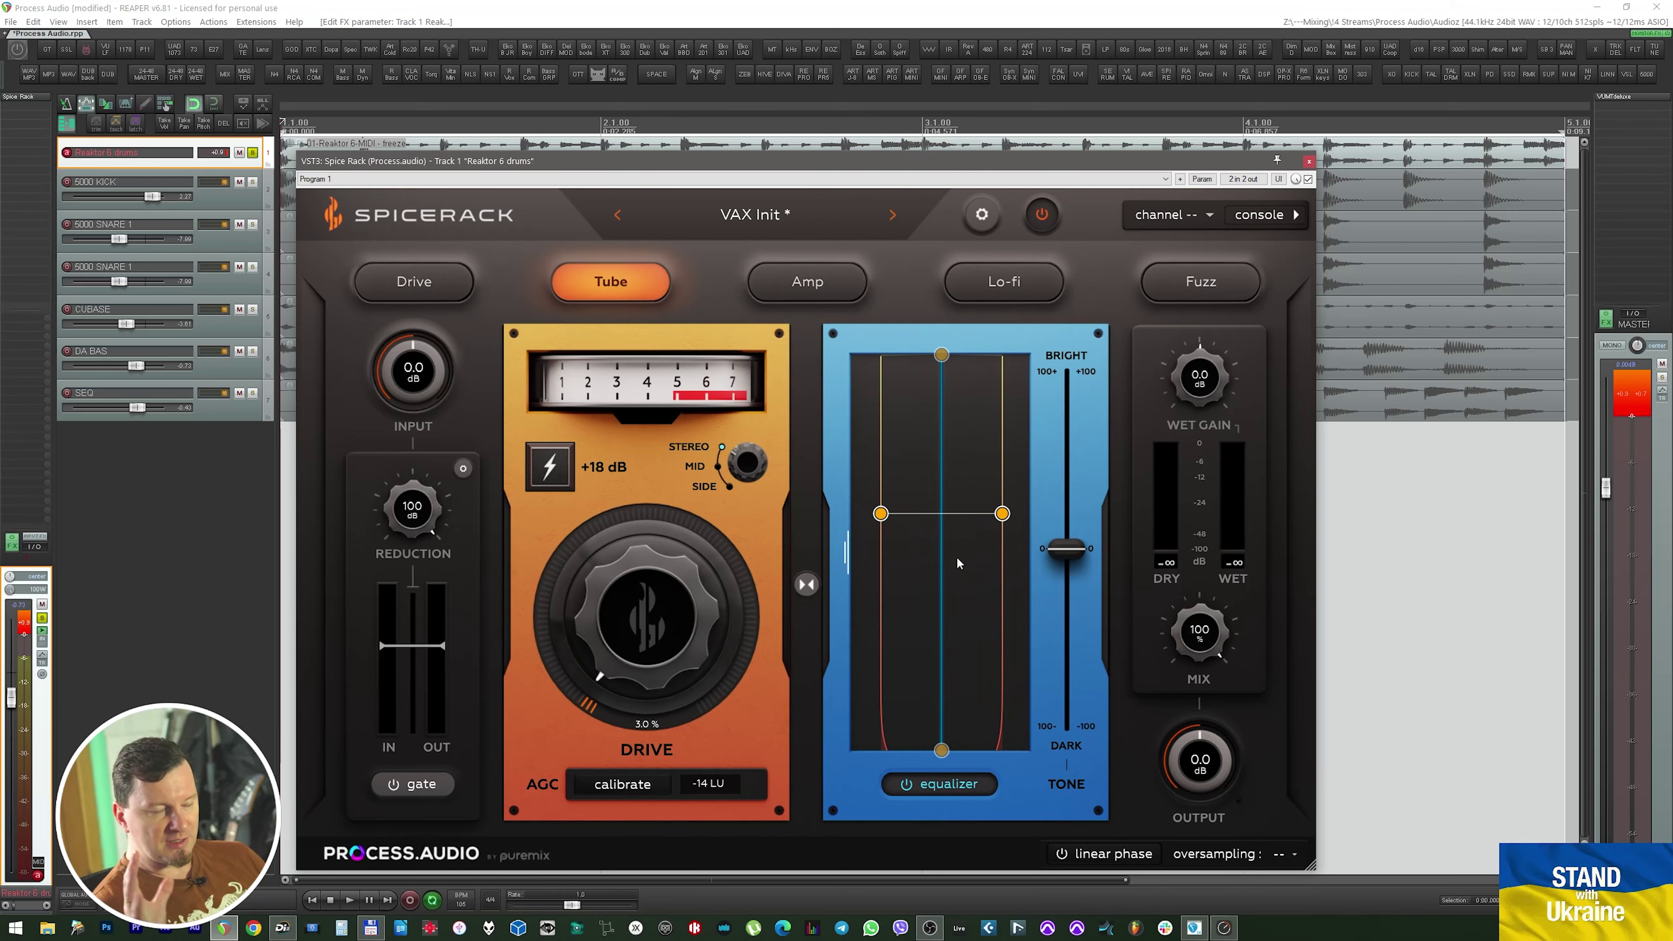
left_click(805, 586)
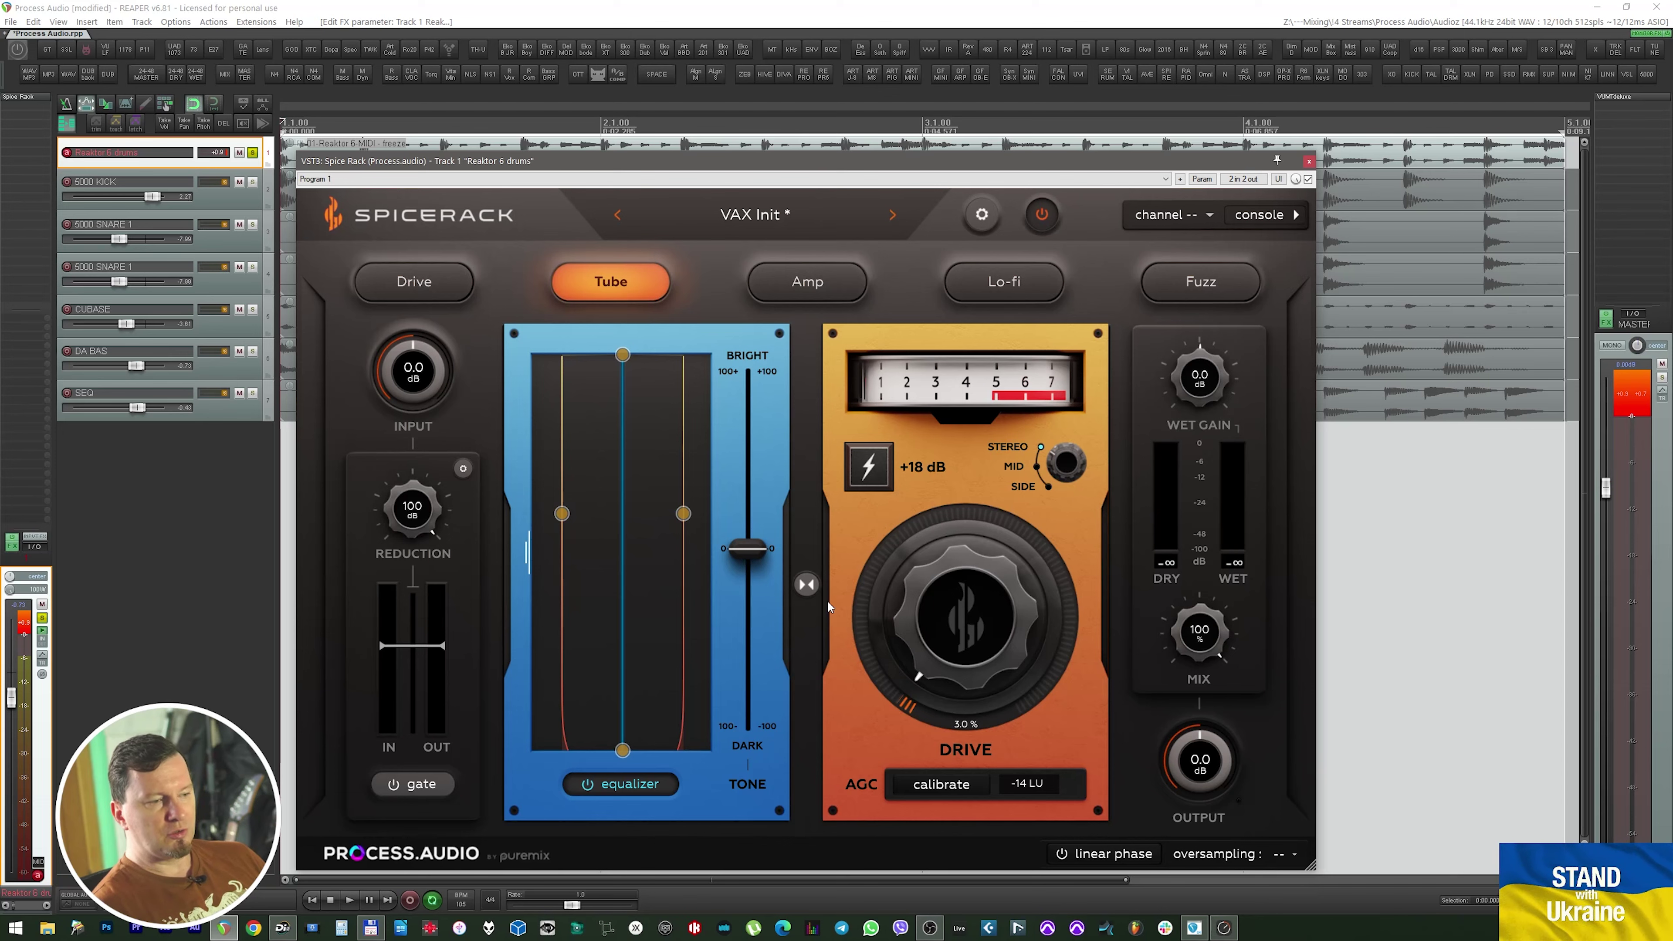
left_click(808, 585)
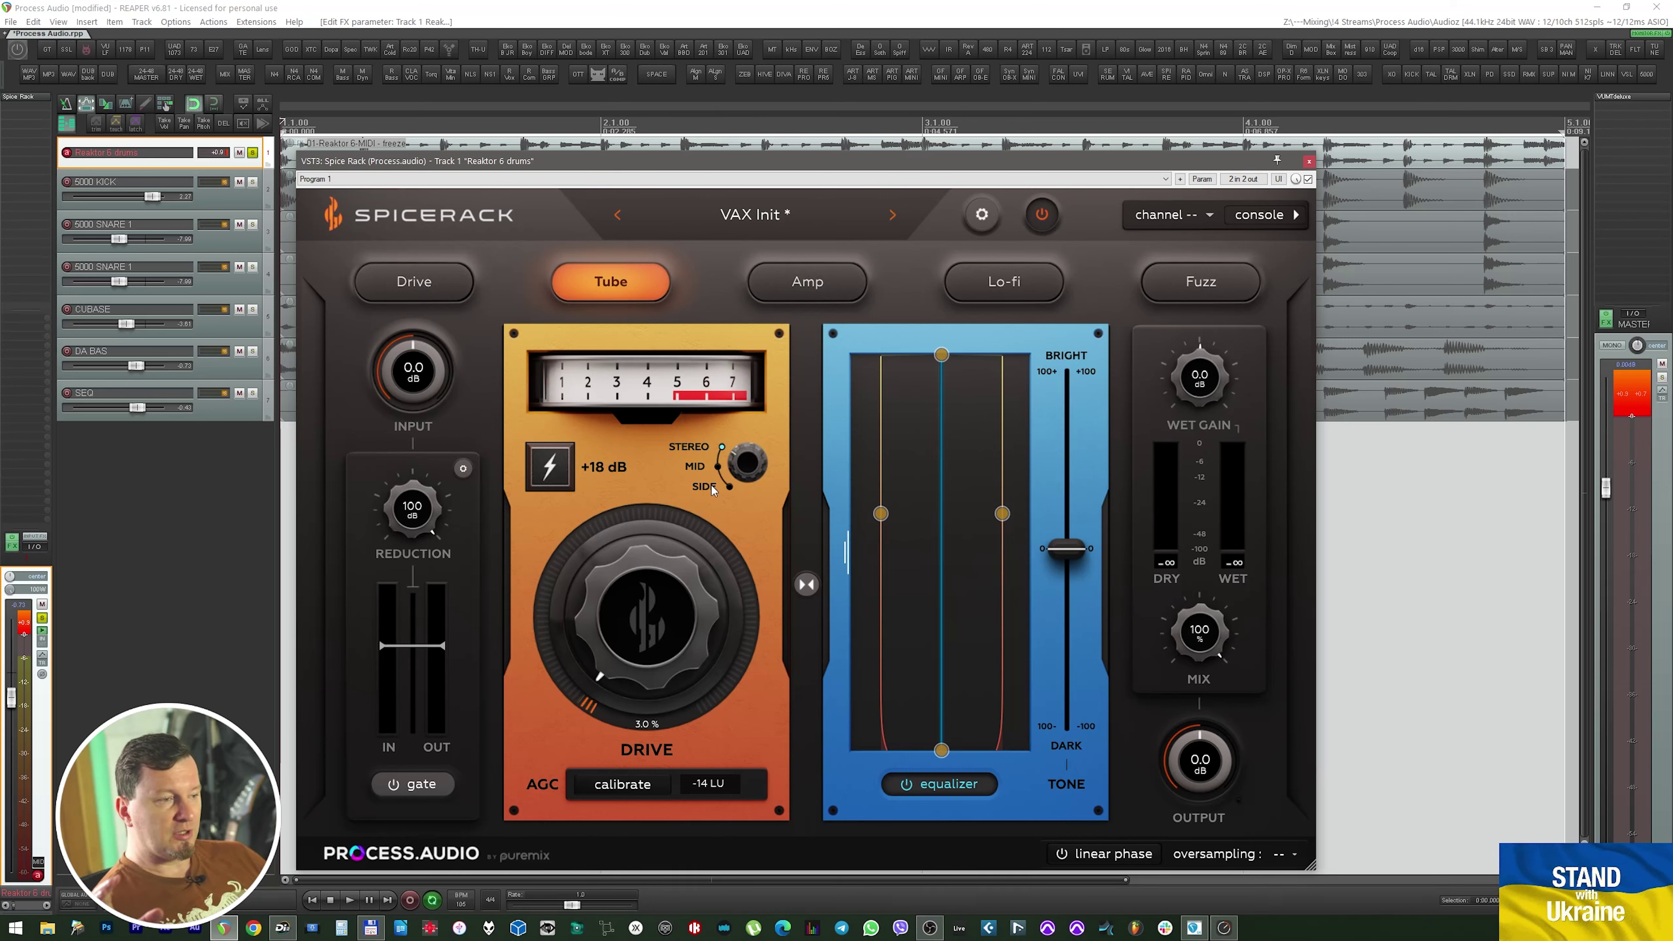
Switch the +18 dB drive boost on and off, and nudge the input gain before resetting it to 0 dB
left_click(551, 468)
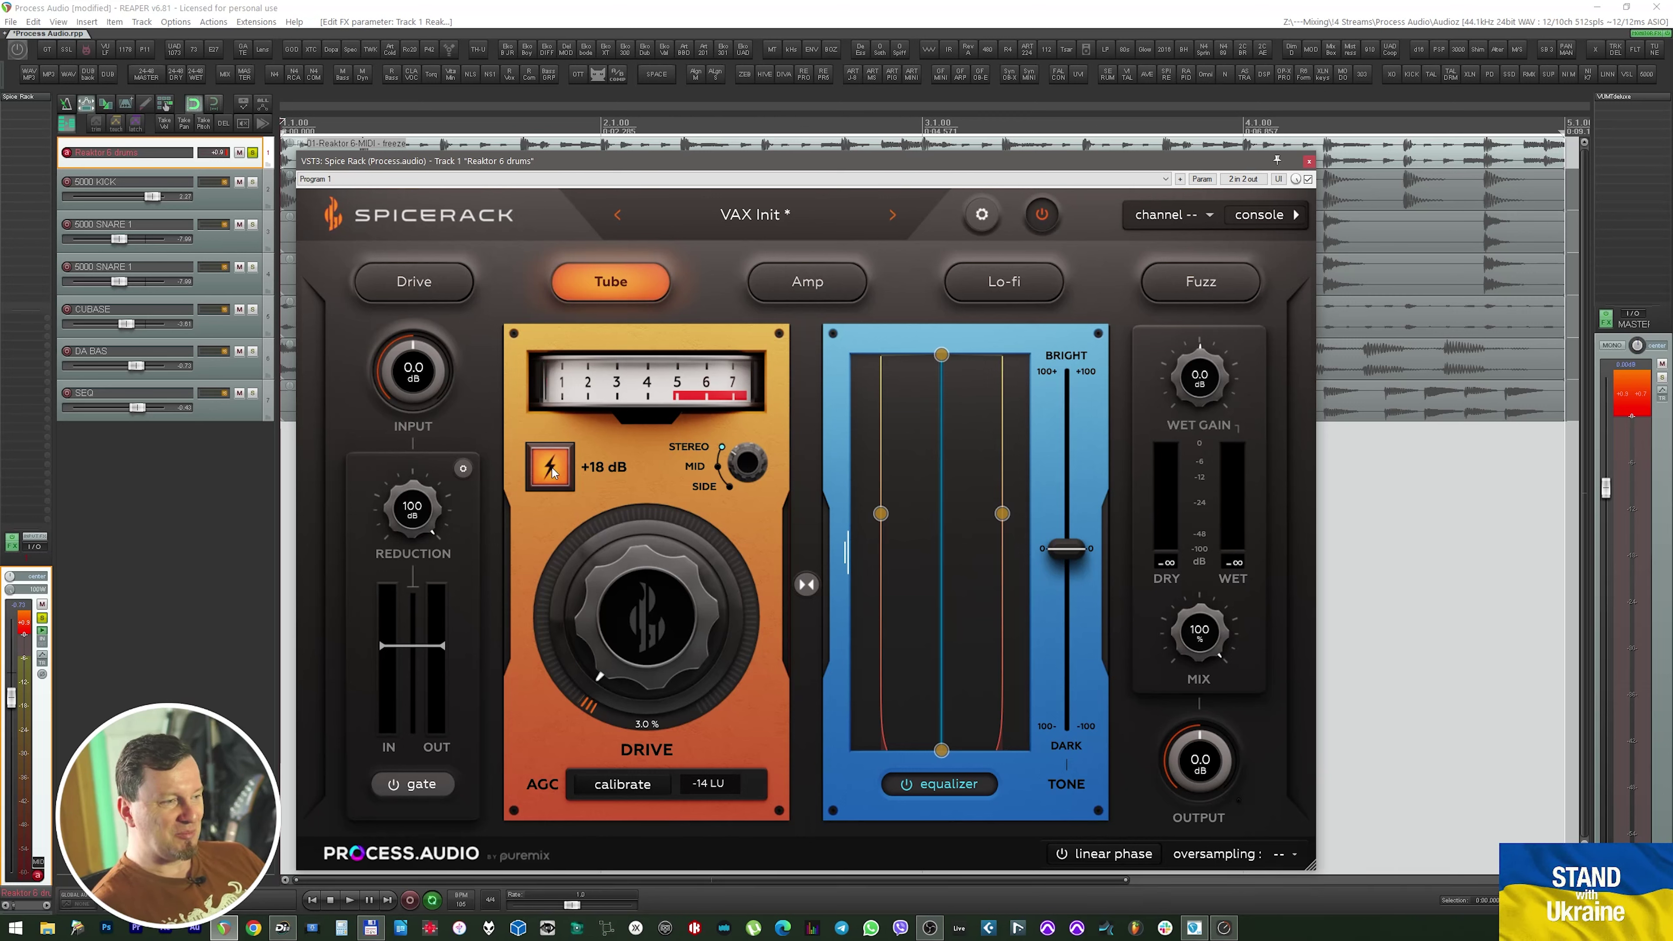
left_click(551, 470)
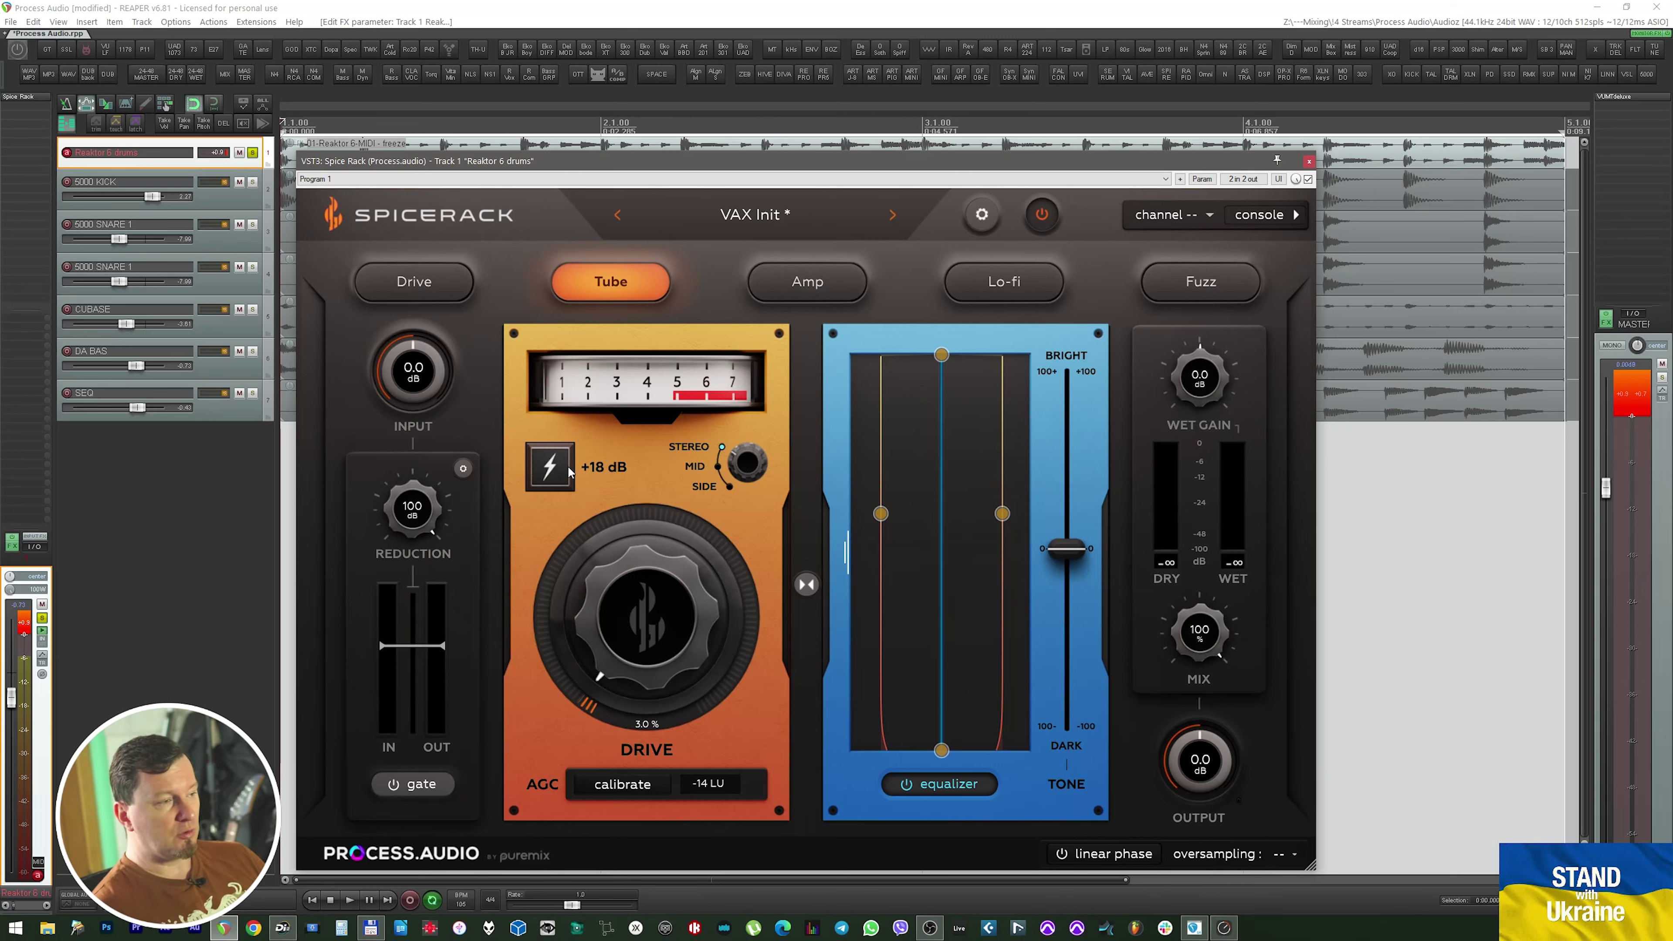
mouse_move(404, 376)
left_mouse_down()
mouse_move(409, 262)
mouse_move(417, 366)
left_mouse_up()
double_click(417, 368)
type("0")
key("Return")
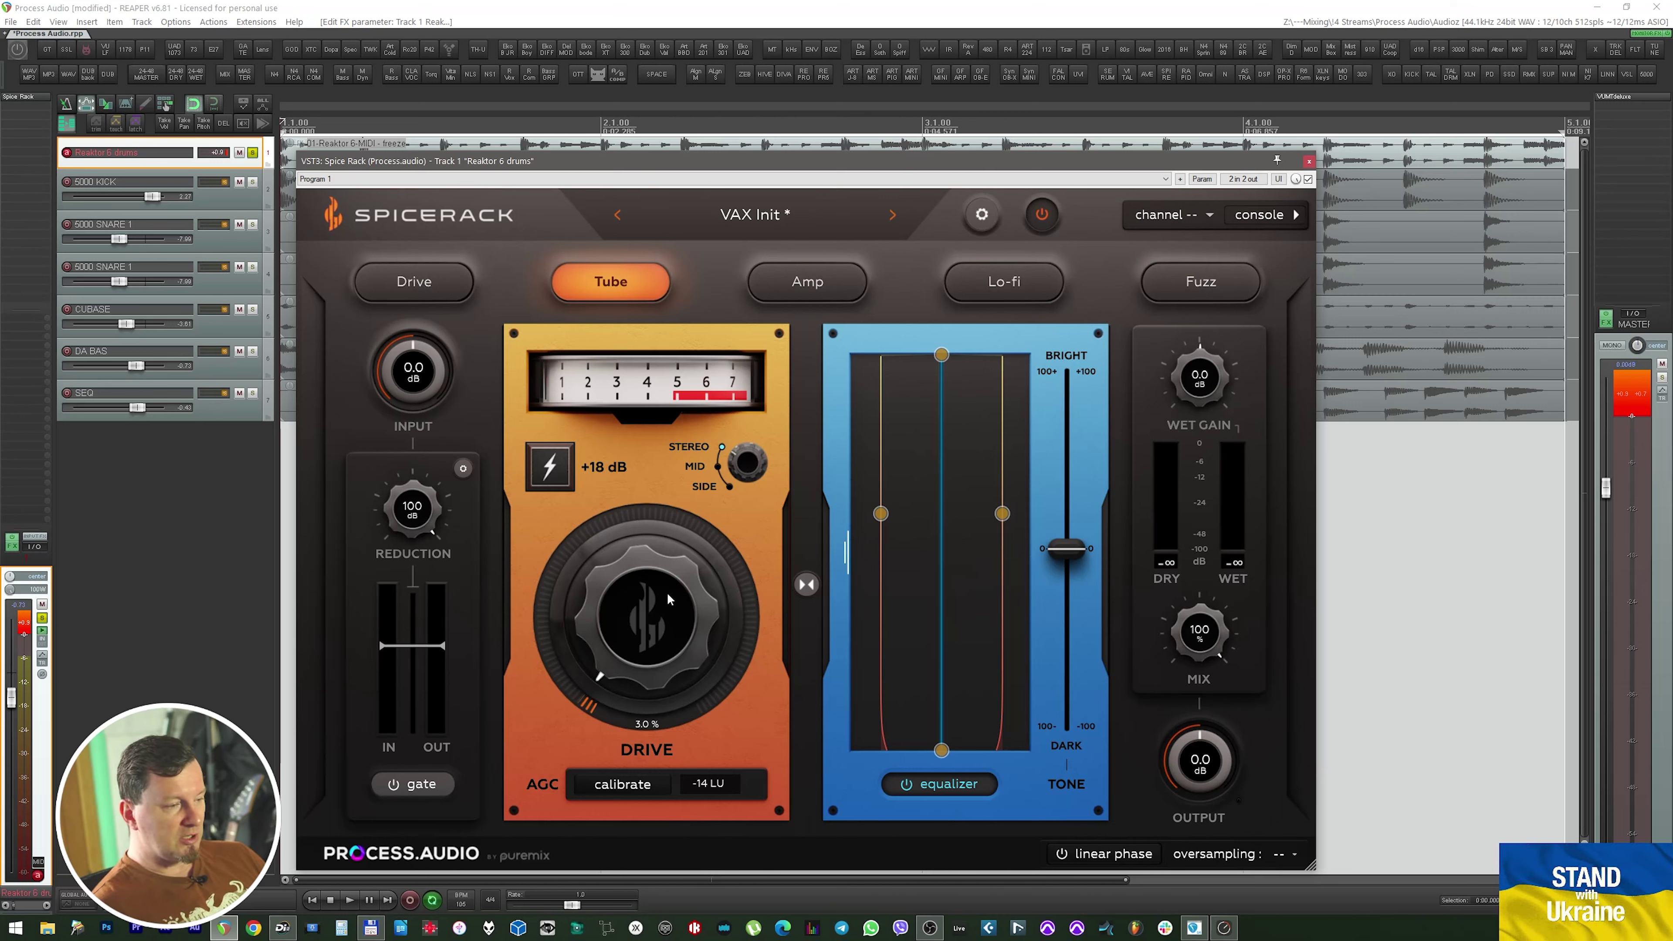
Lower the tube drive amount to 0% and toggle the equalizer off and on, leaving it enabled
left_click_drag(670, 608, 650, 658)
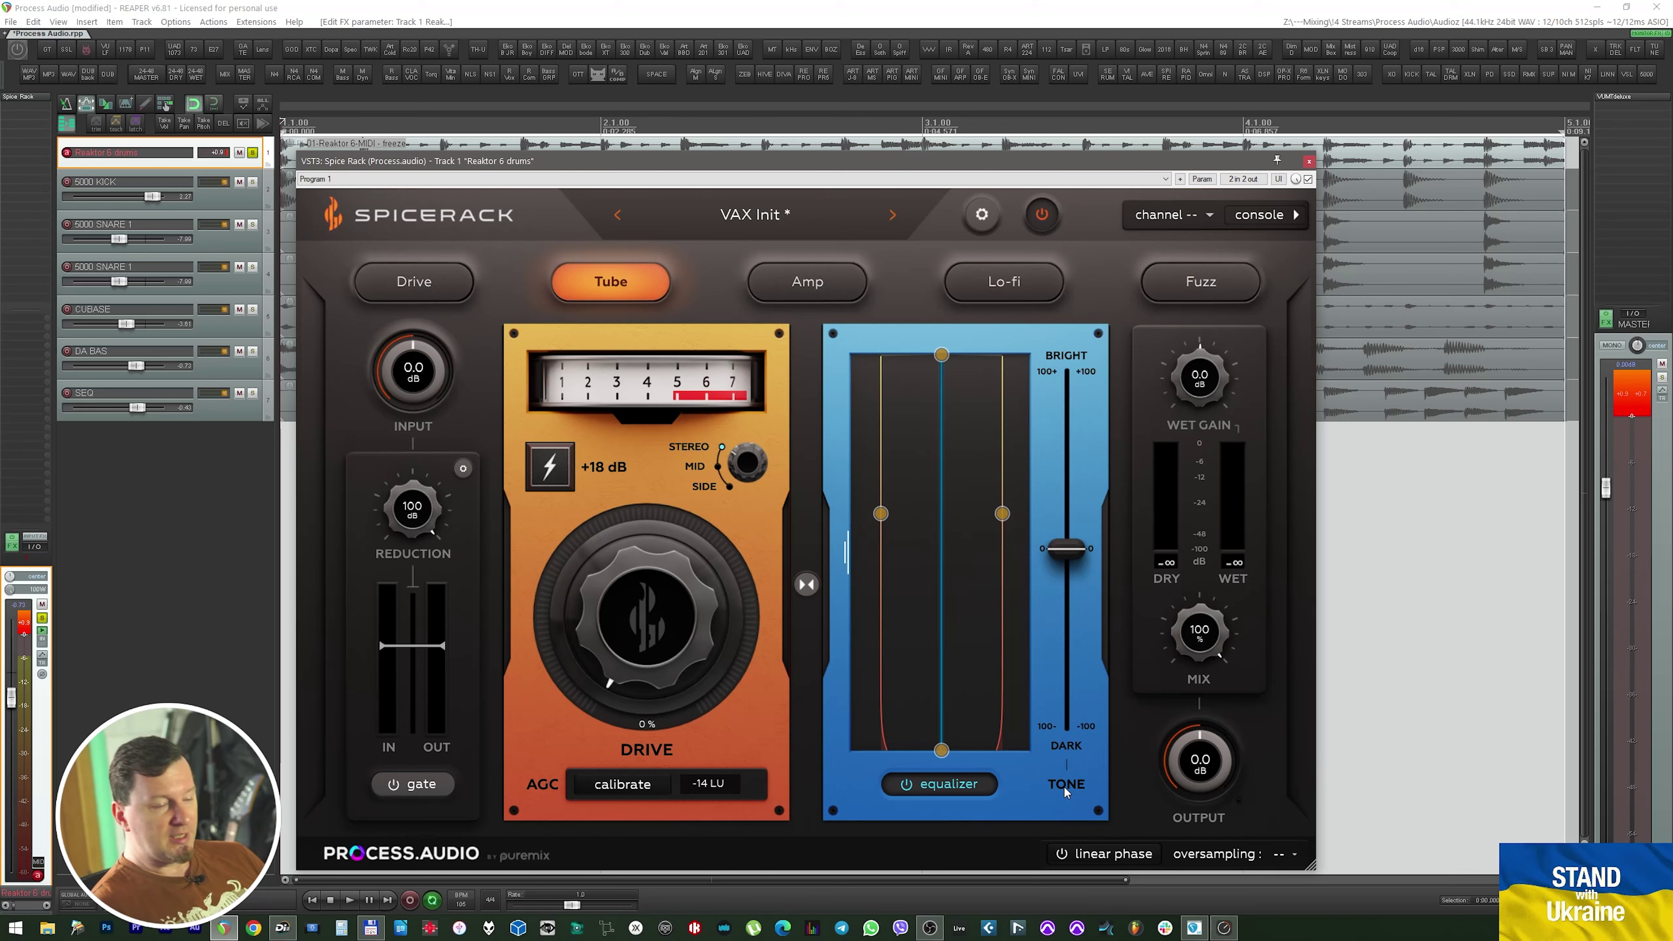
left_click(915, 786)
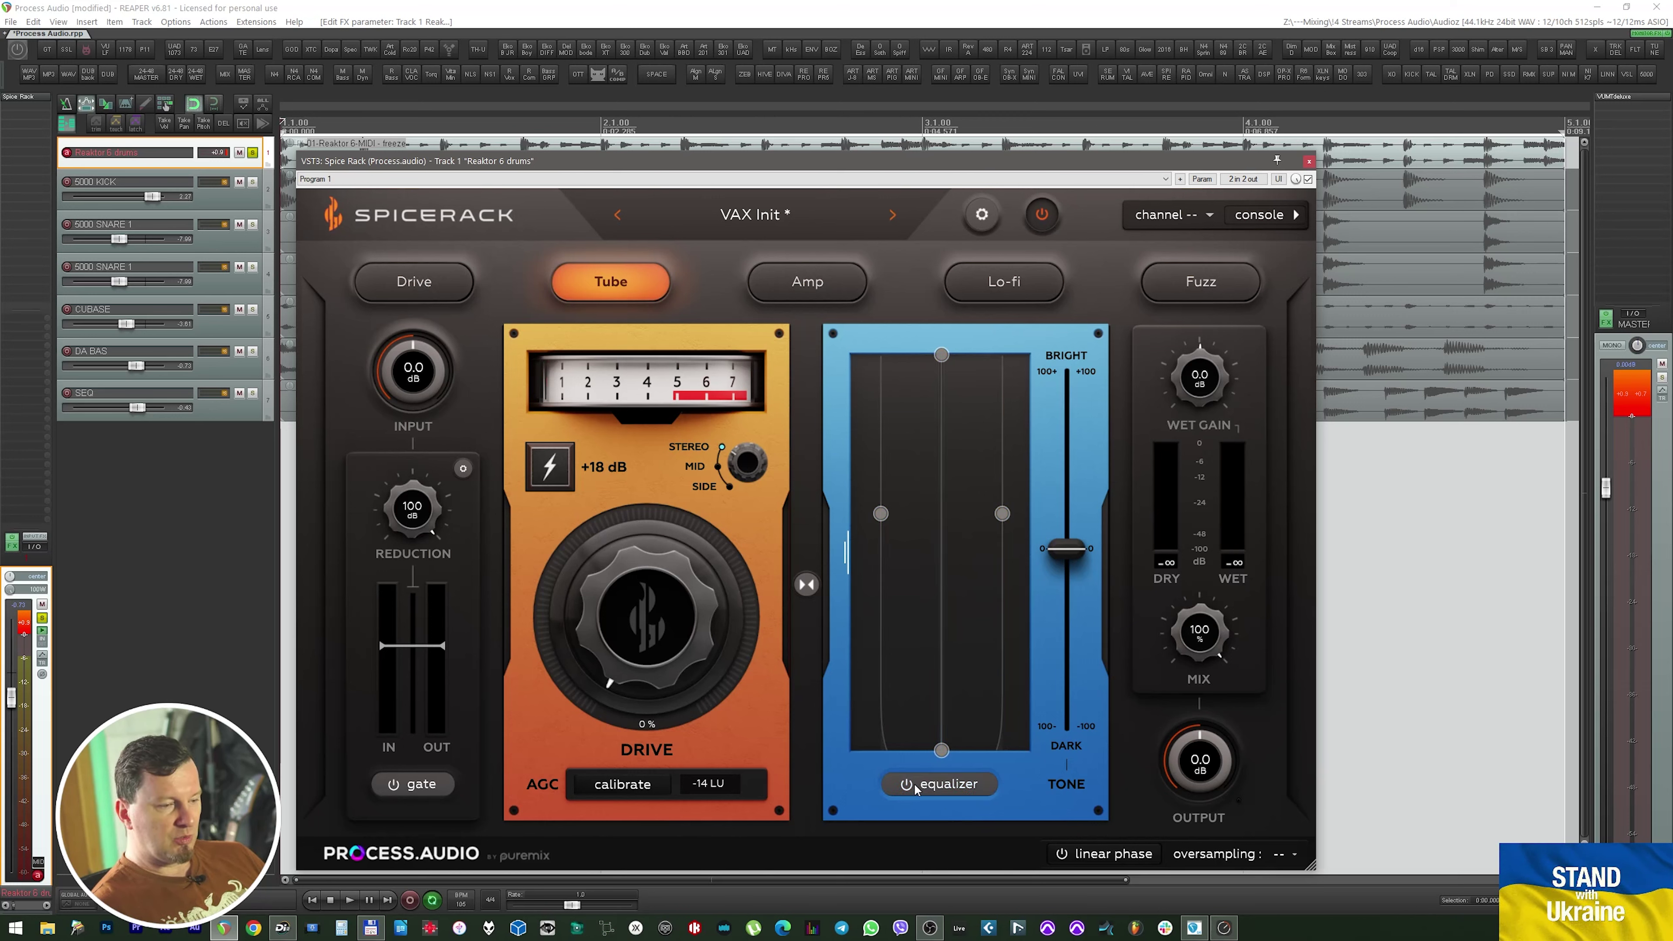
left_click(915, 785)
left_click(915, 786)
left_click(916, 786)
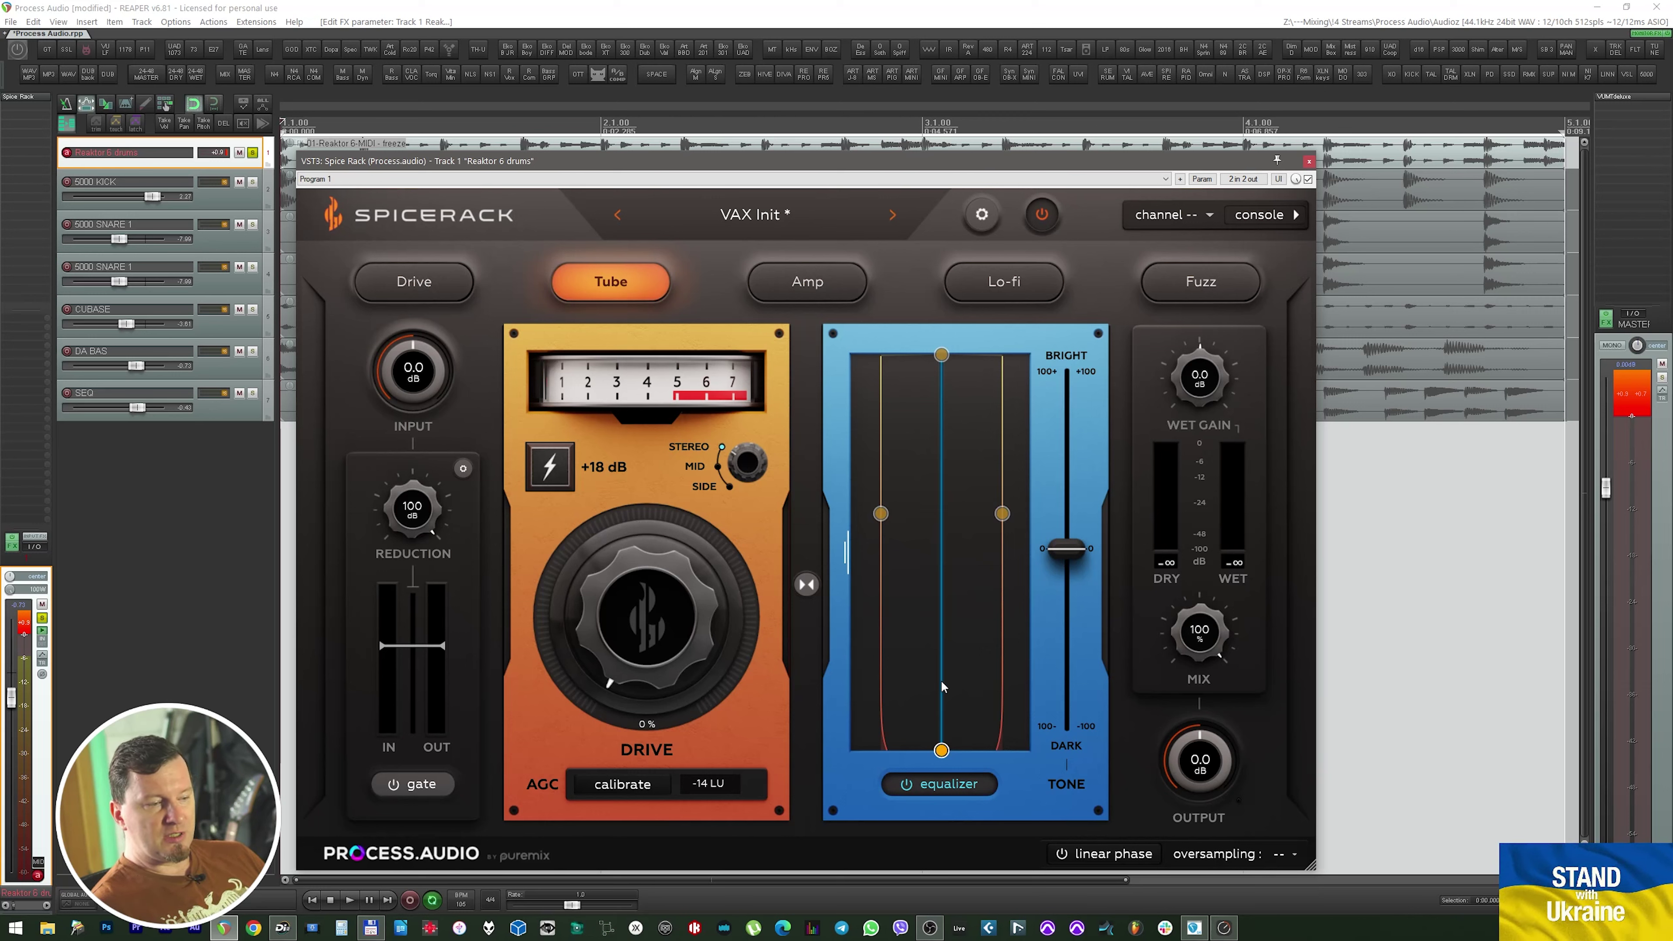
Lower the equalizer's high-cut filter to 8.91 kHz, view its slope options, and return it to 22.0 kHz
left_click_drag(942, 356, 943, 400)
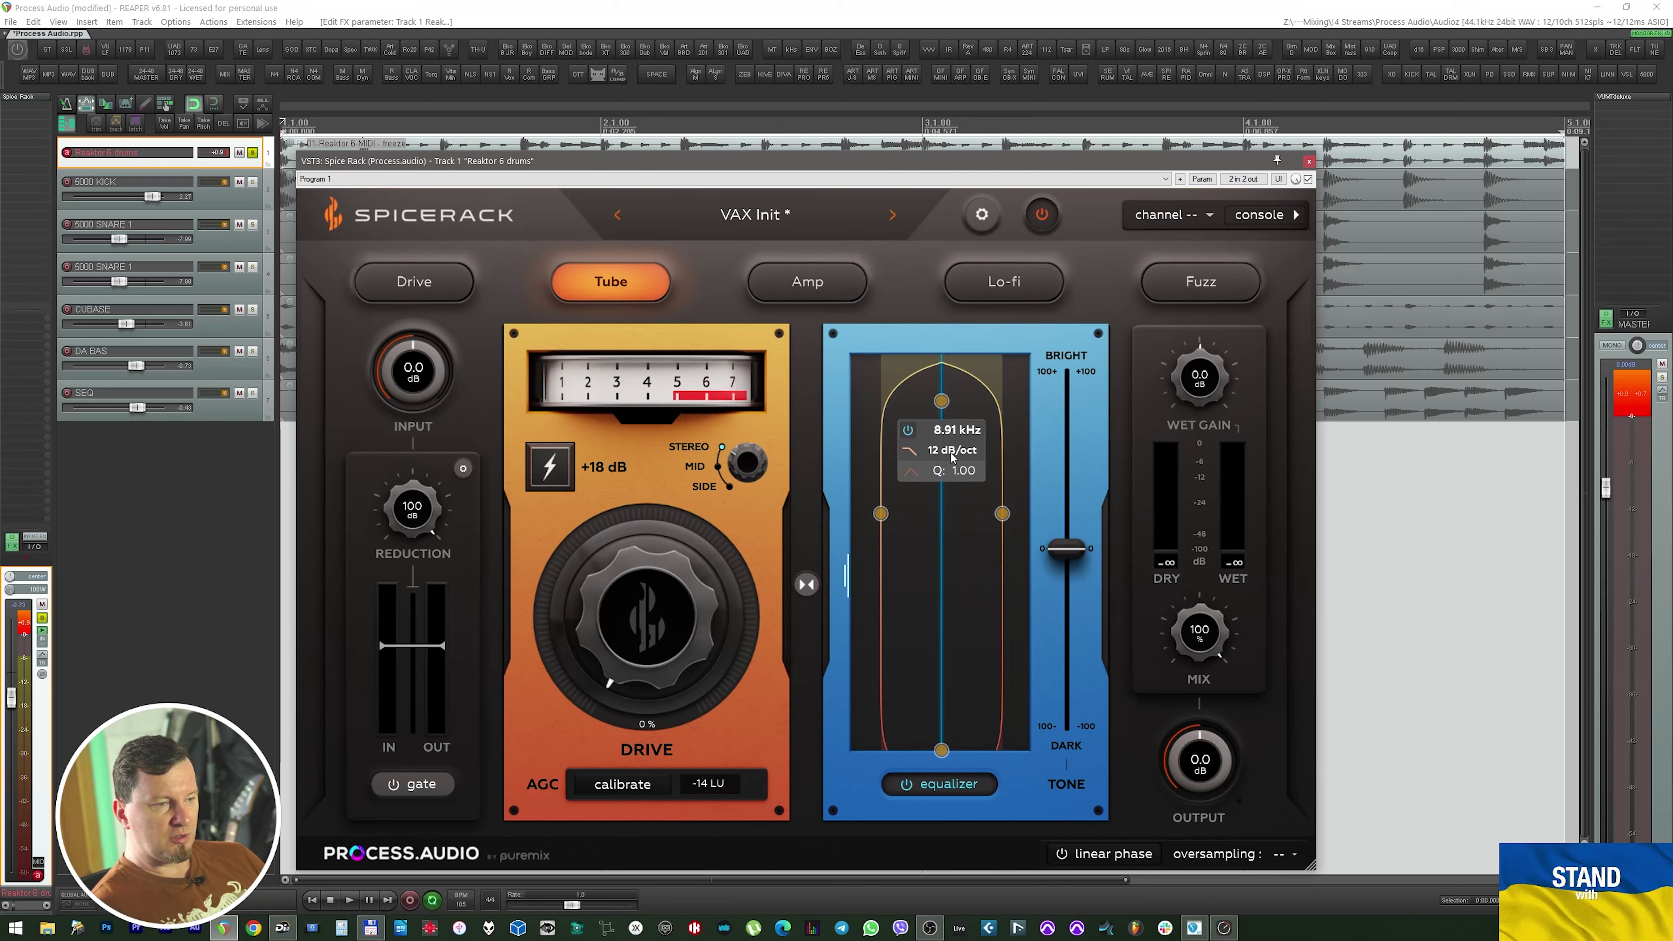
left_click(952, 451)
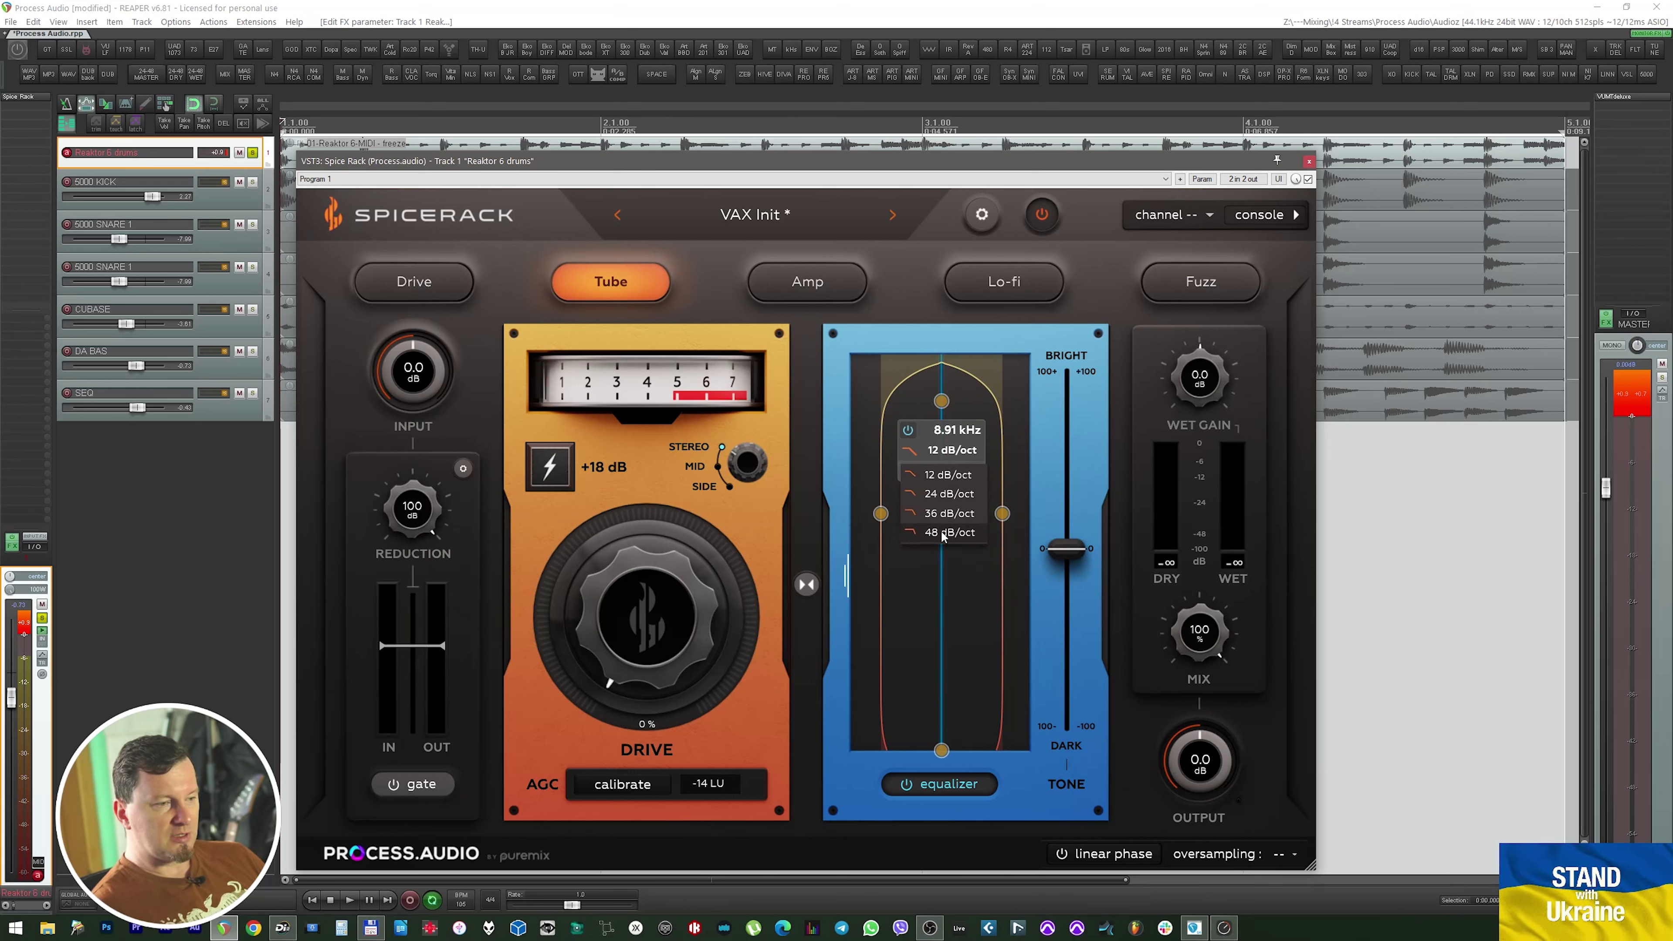
left_click_drag(943, 401, 942, 354)
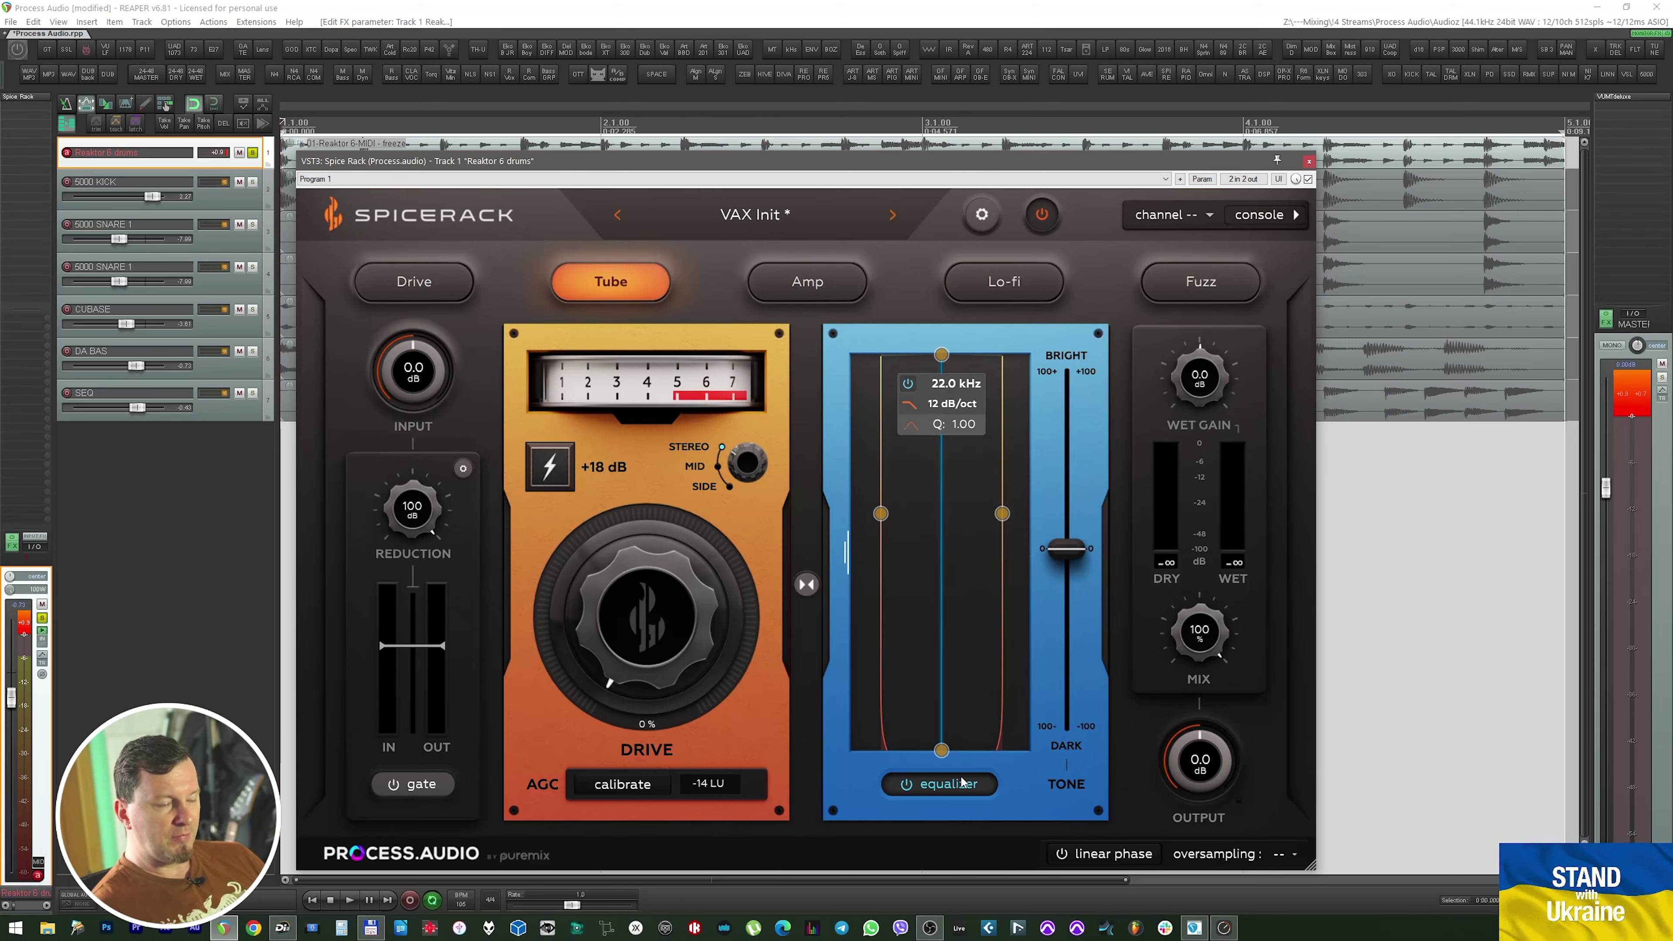
Raise the low-cut filter to 59 Hz and try a 48 dB/oct slope before setting it to 12 dB/oct
left_click_drag(942, 750, 942, 659)
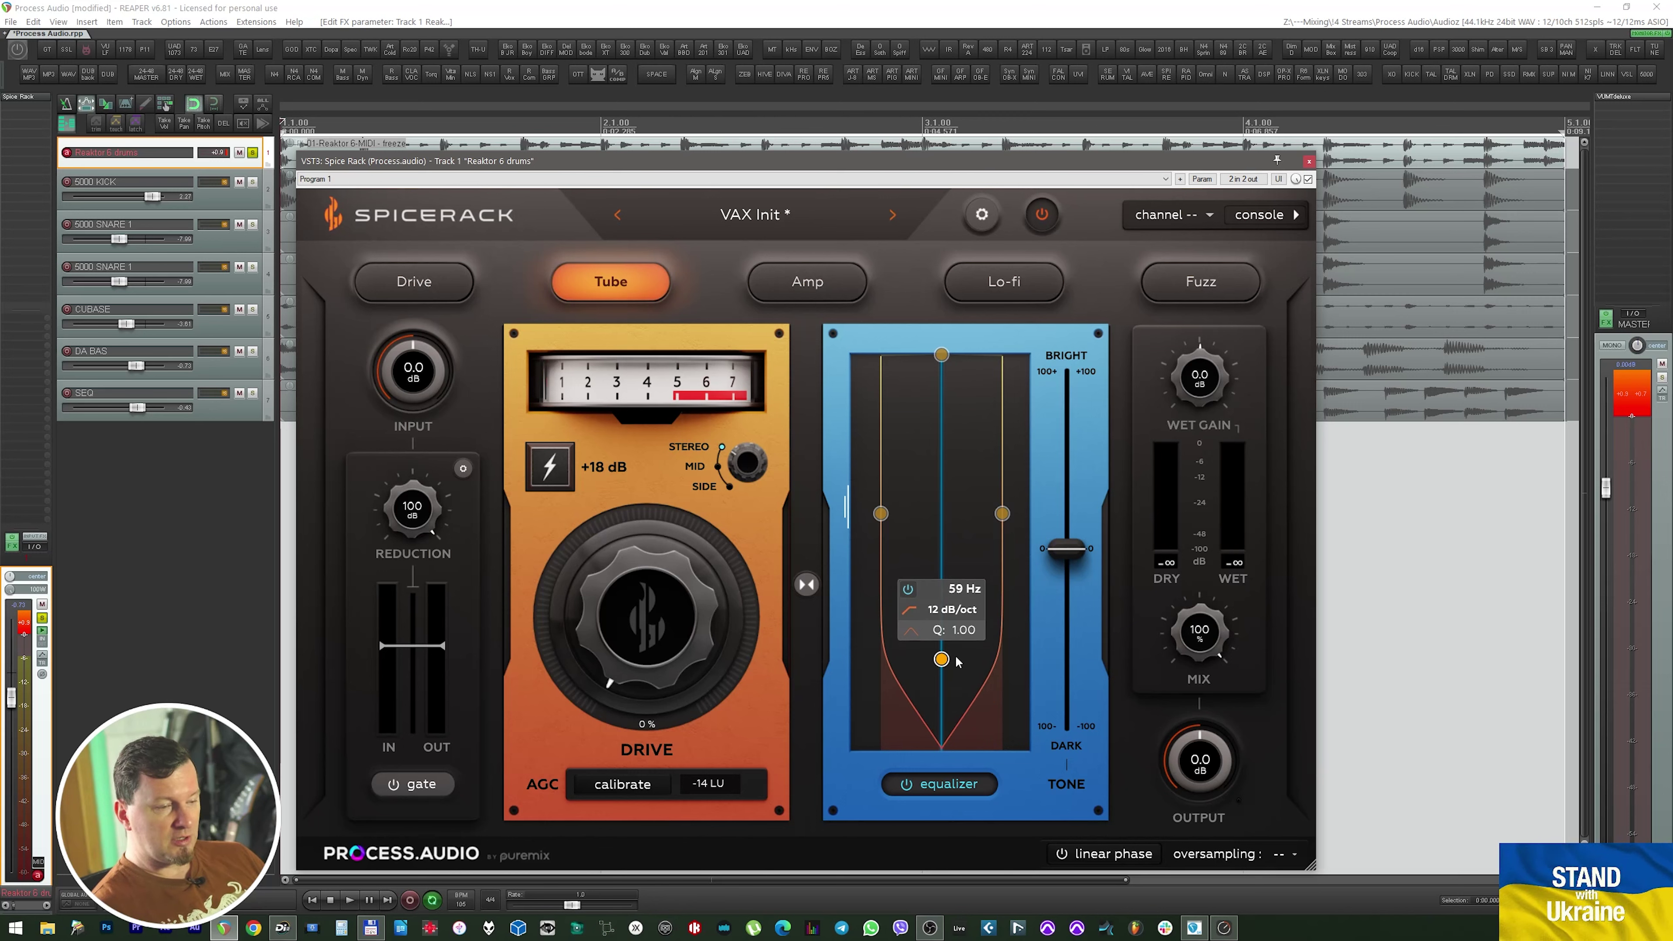
left_click(945, 619)
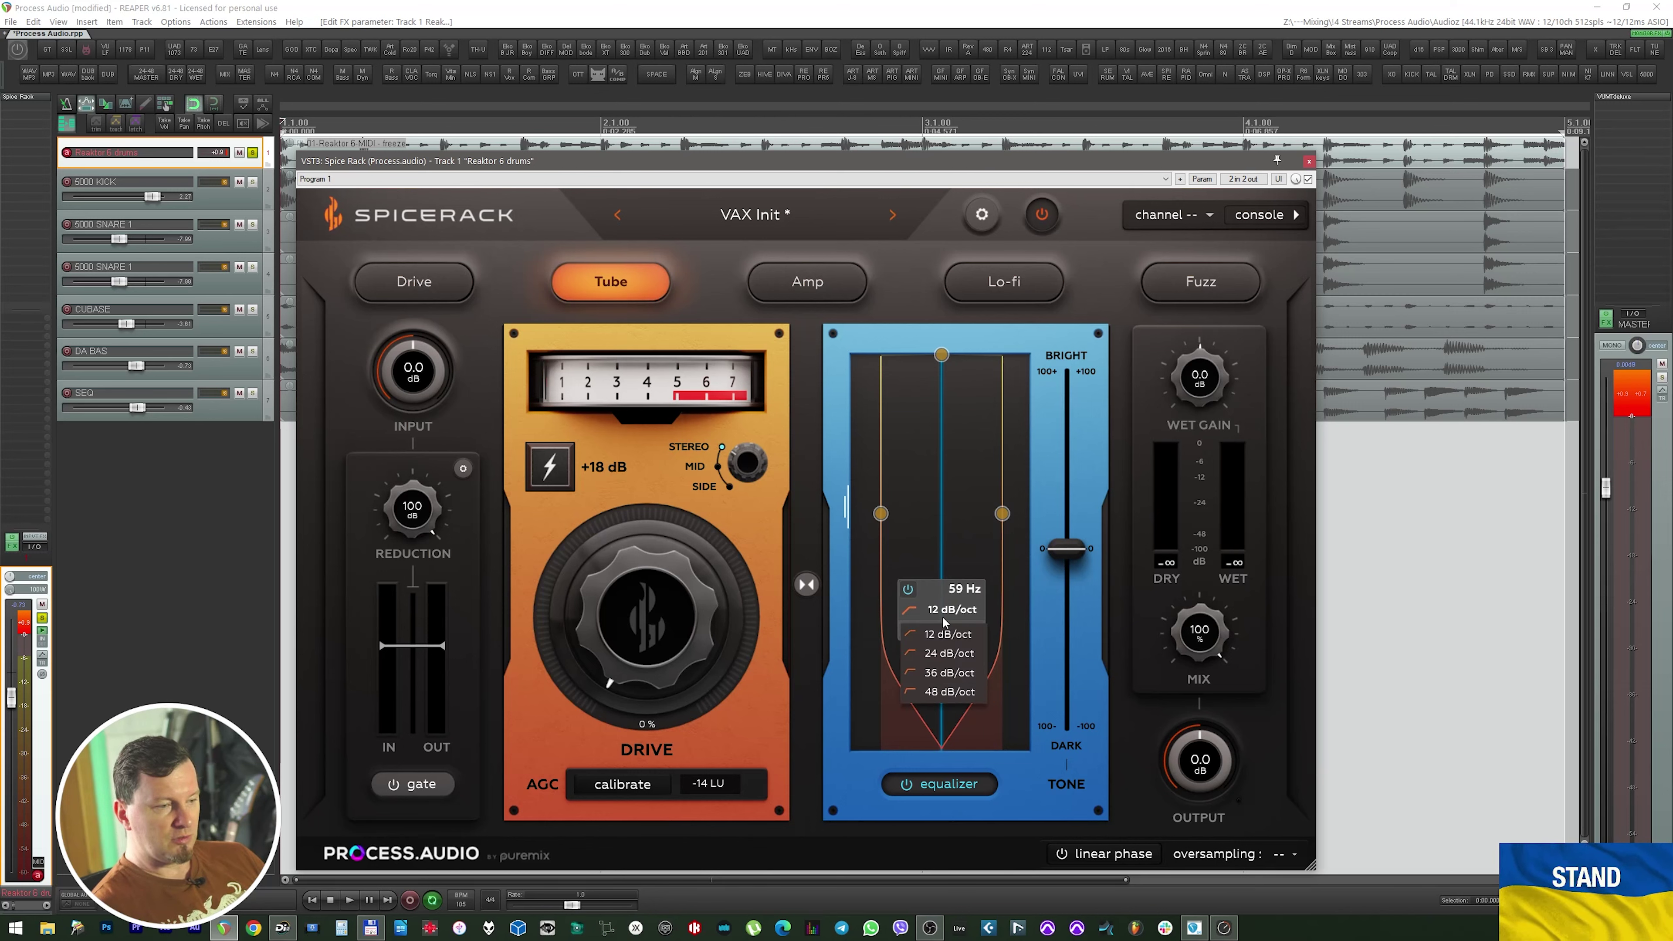
left_click(946, 692)
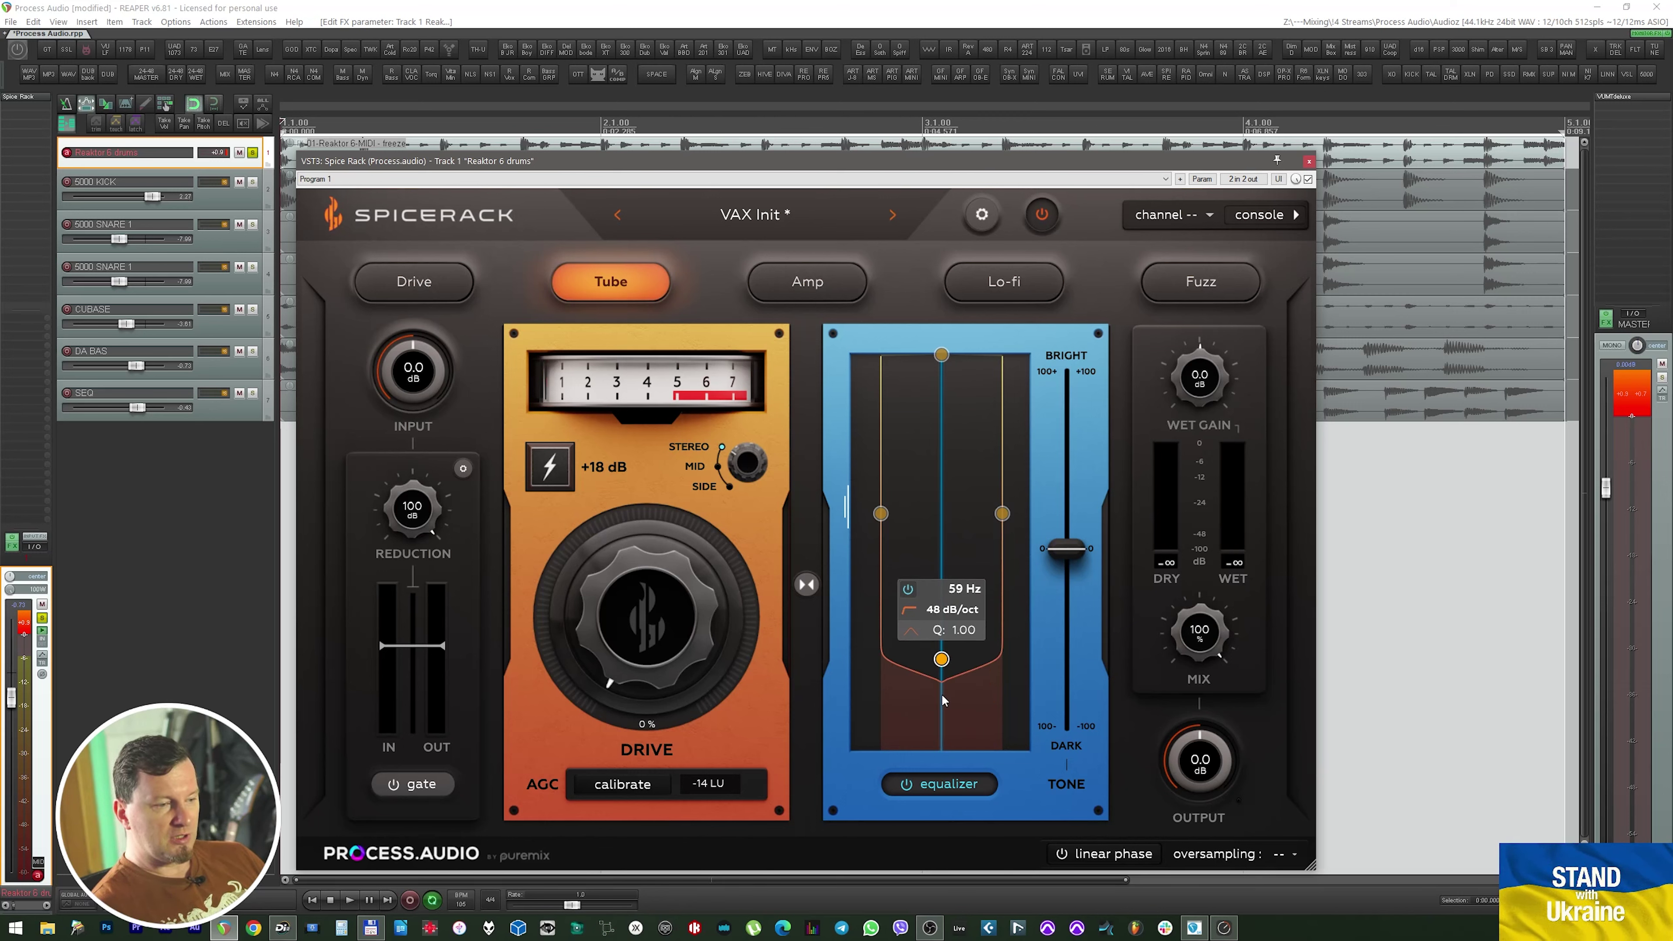
left_click(932, 616)
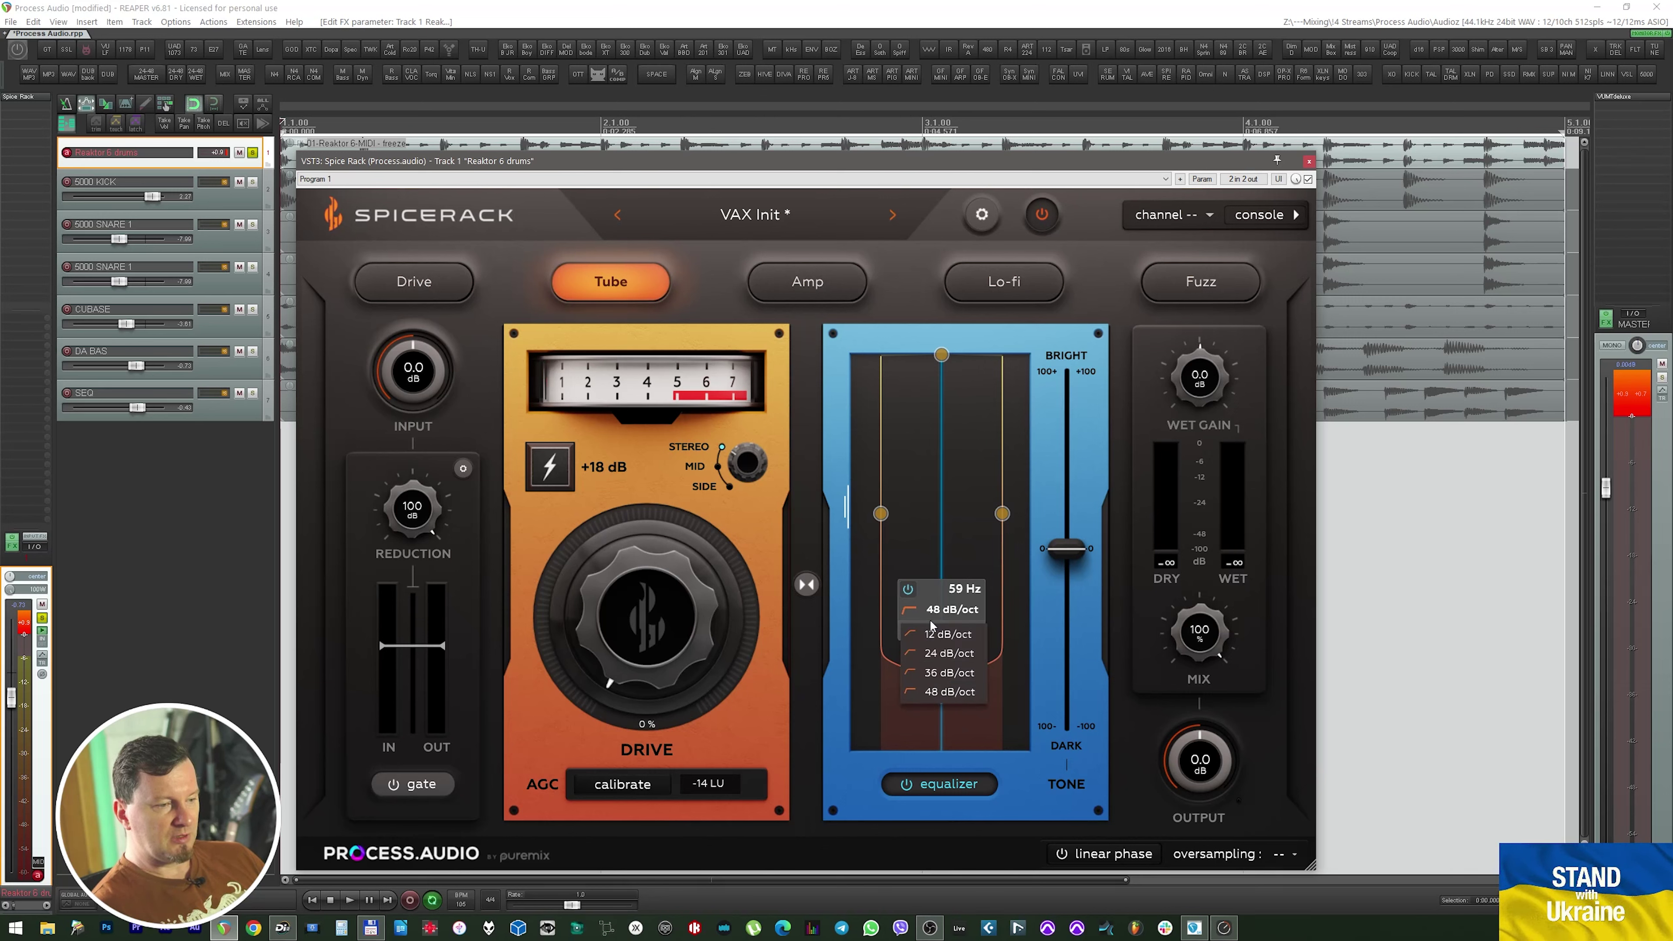
left_click(935, 635)
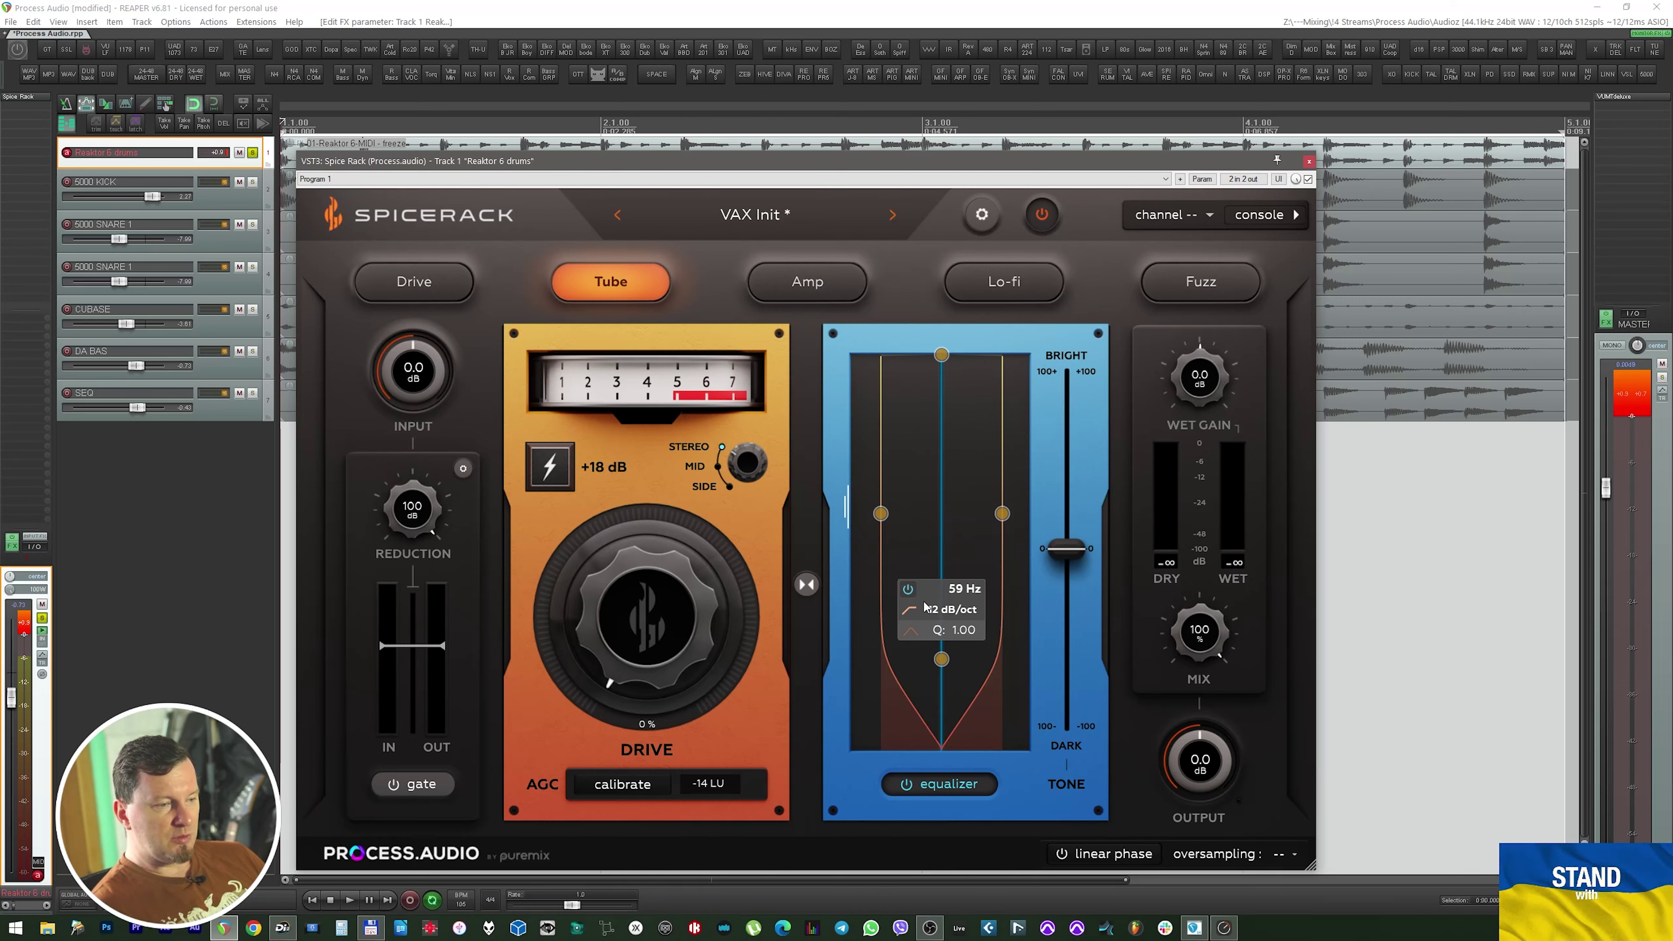
Toggle the low-cut filter, leaving it bypassed, and return its frequency to 10 Hz
left_click(909, 590)
left_click(909, 591)
left_click(910, 591)
left_click_drag(943, 660, 945, 768)
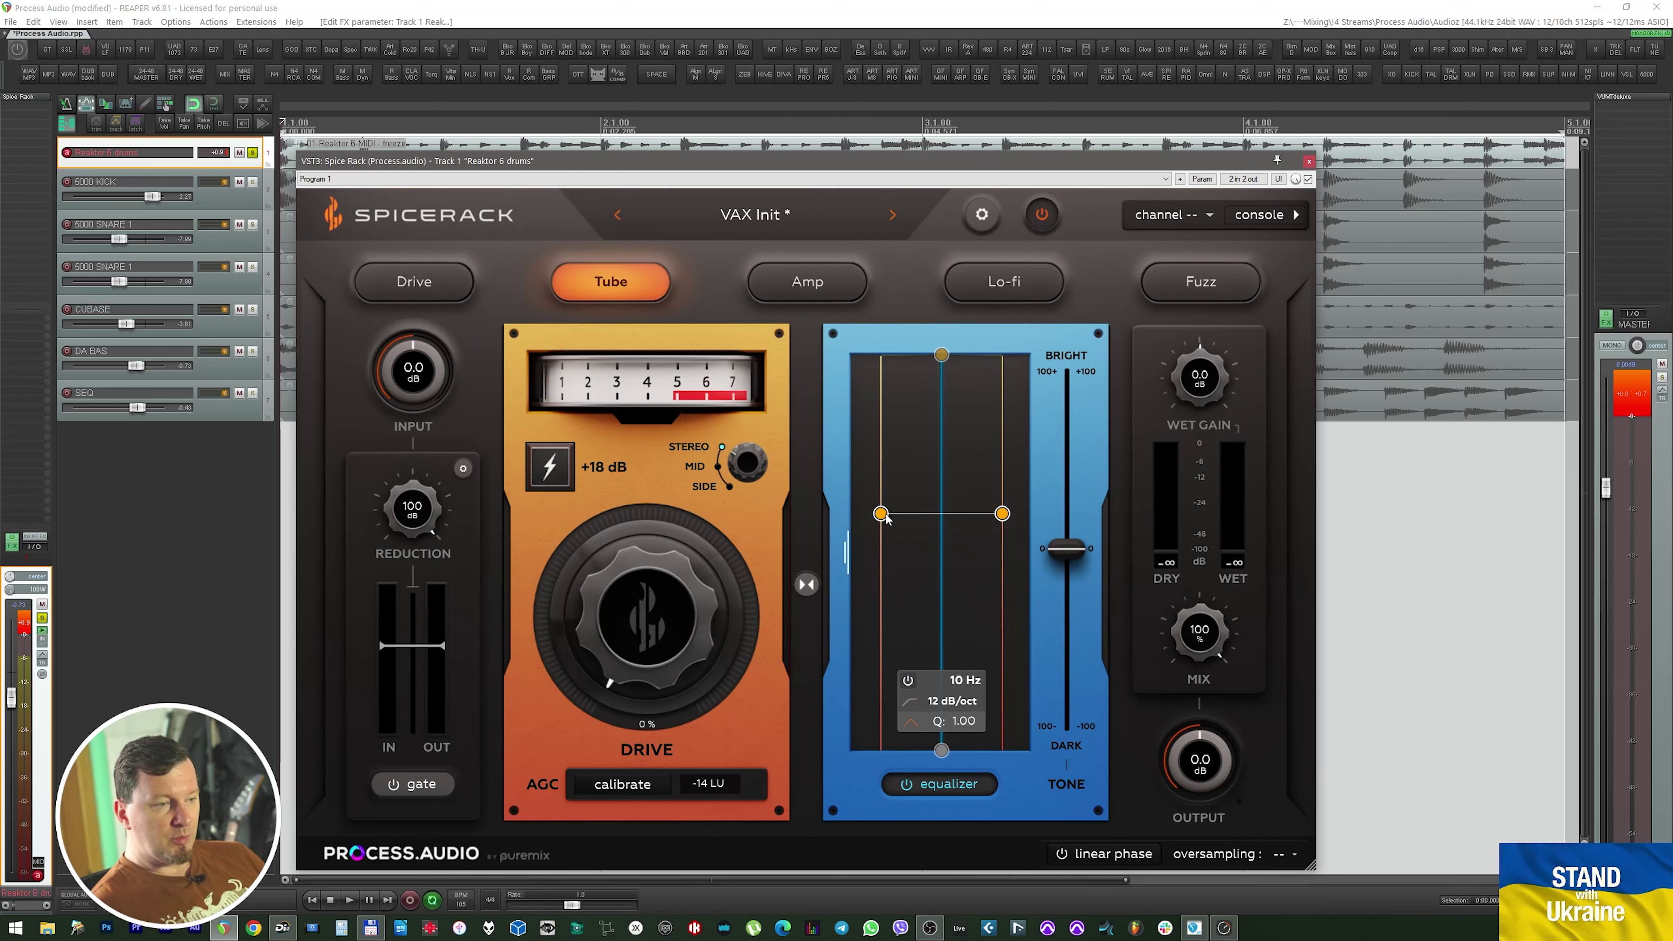
Set the equalizer's middle band to 853 Hz with a gain of -6.7 dB and a Q of 0.10
mouse_move(882, 517)
left_mouse_down()
mouse_move(886, 569)
mouse_move(856, 483)
mouse_move(911, 493)
mouse_move(906, 515)
mouse_move(864, 514)
mouse_move(886, 526)
left_mouse_up()
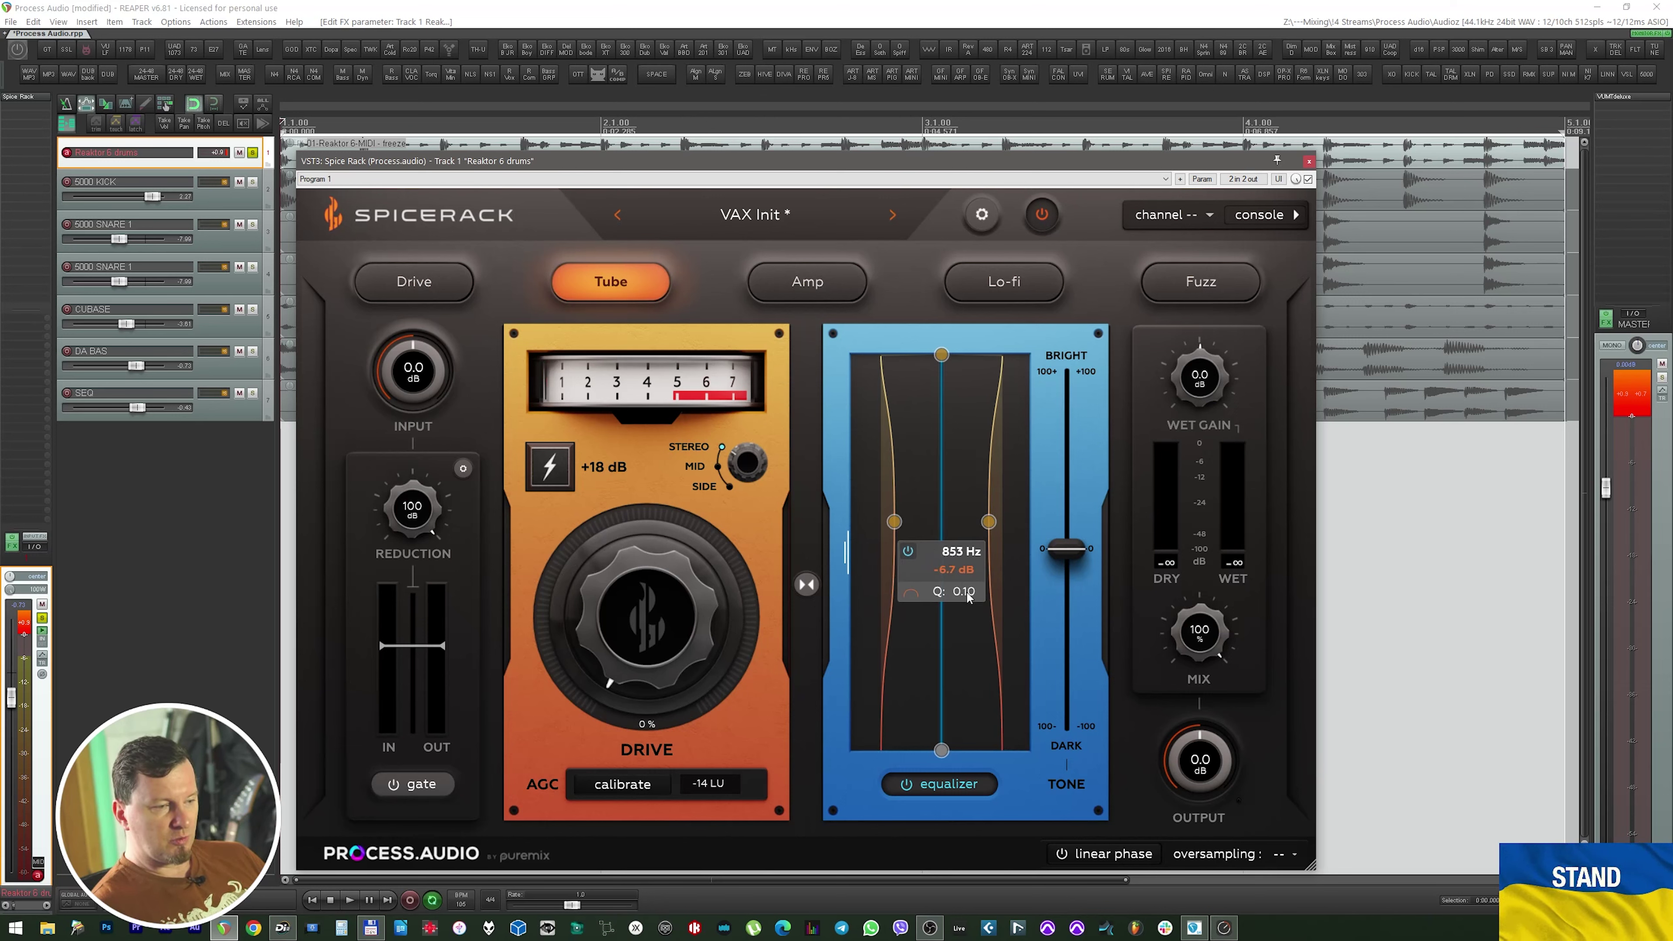
Set the equalizer's middle band to a Q of 10.00, reposition the band slightly, and lower the tone slider towards Dark
scroll(968, 598, "up", 12)
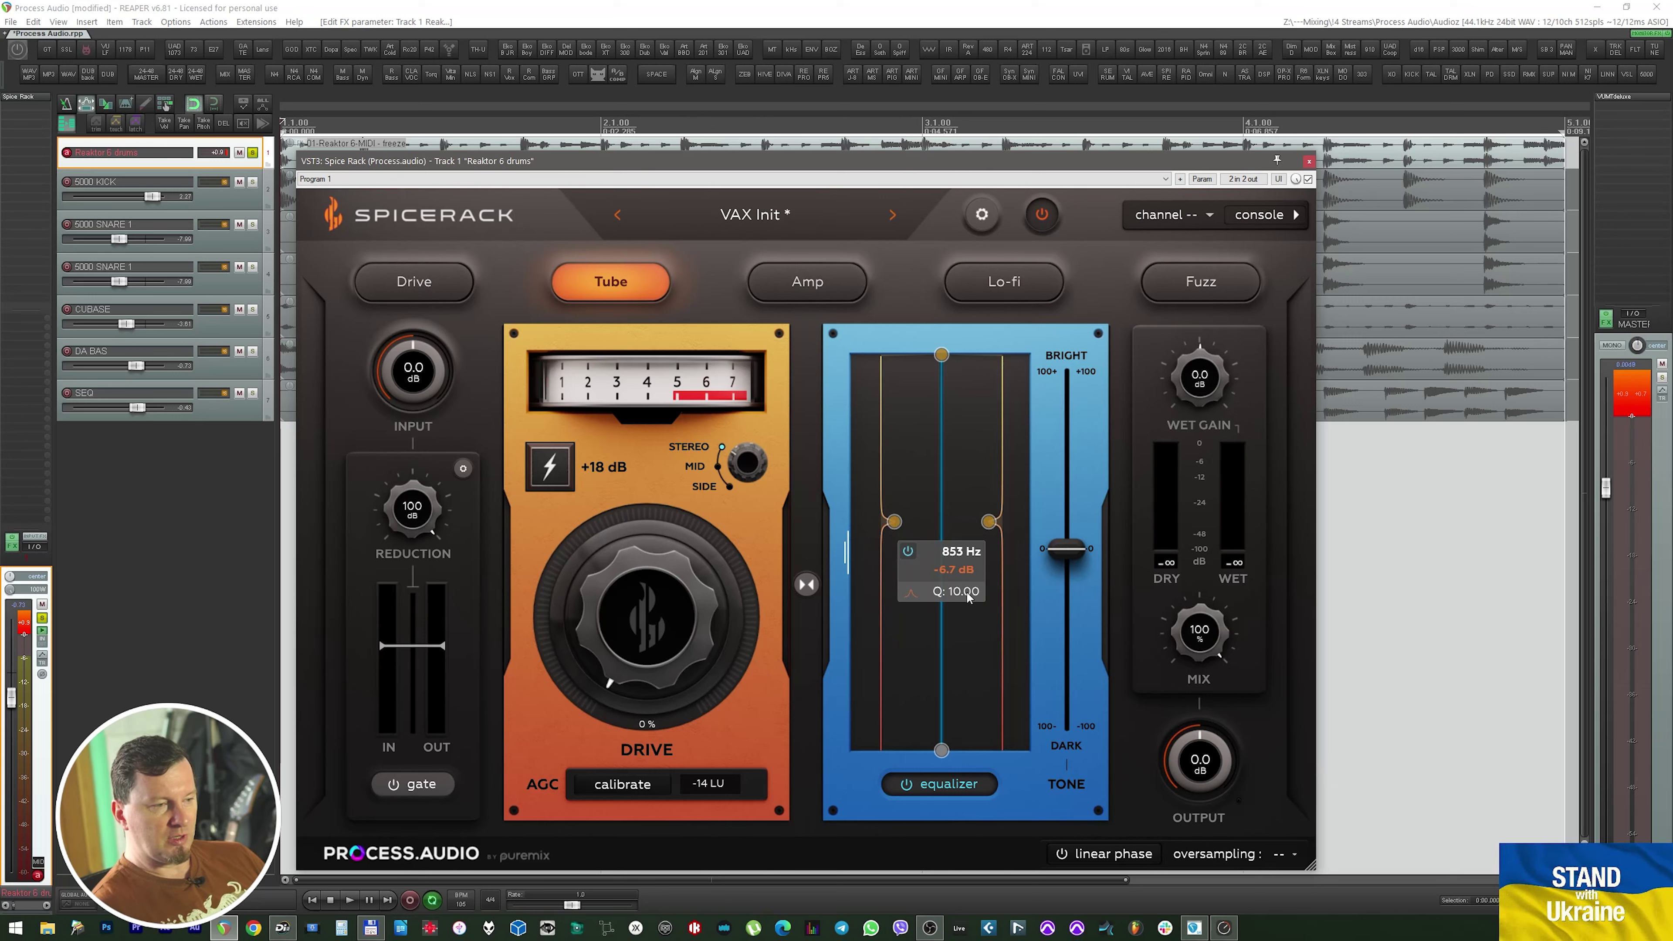
left_click_drag(895, 532, 852, 590)
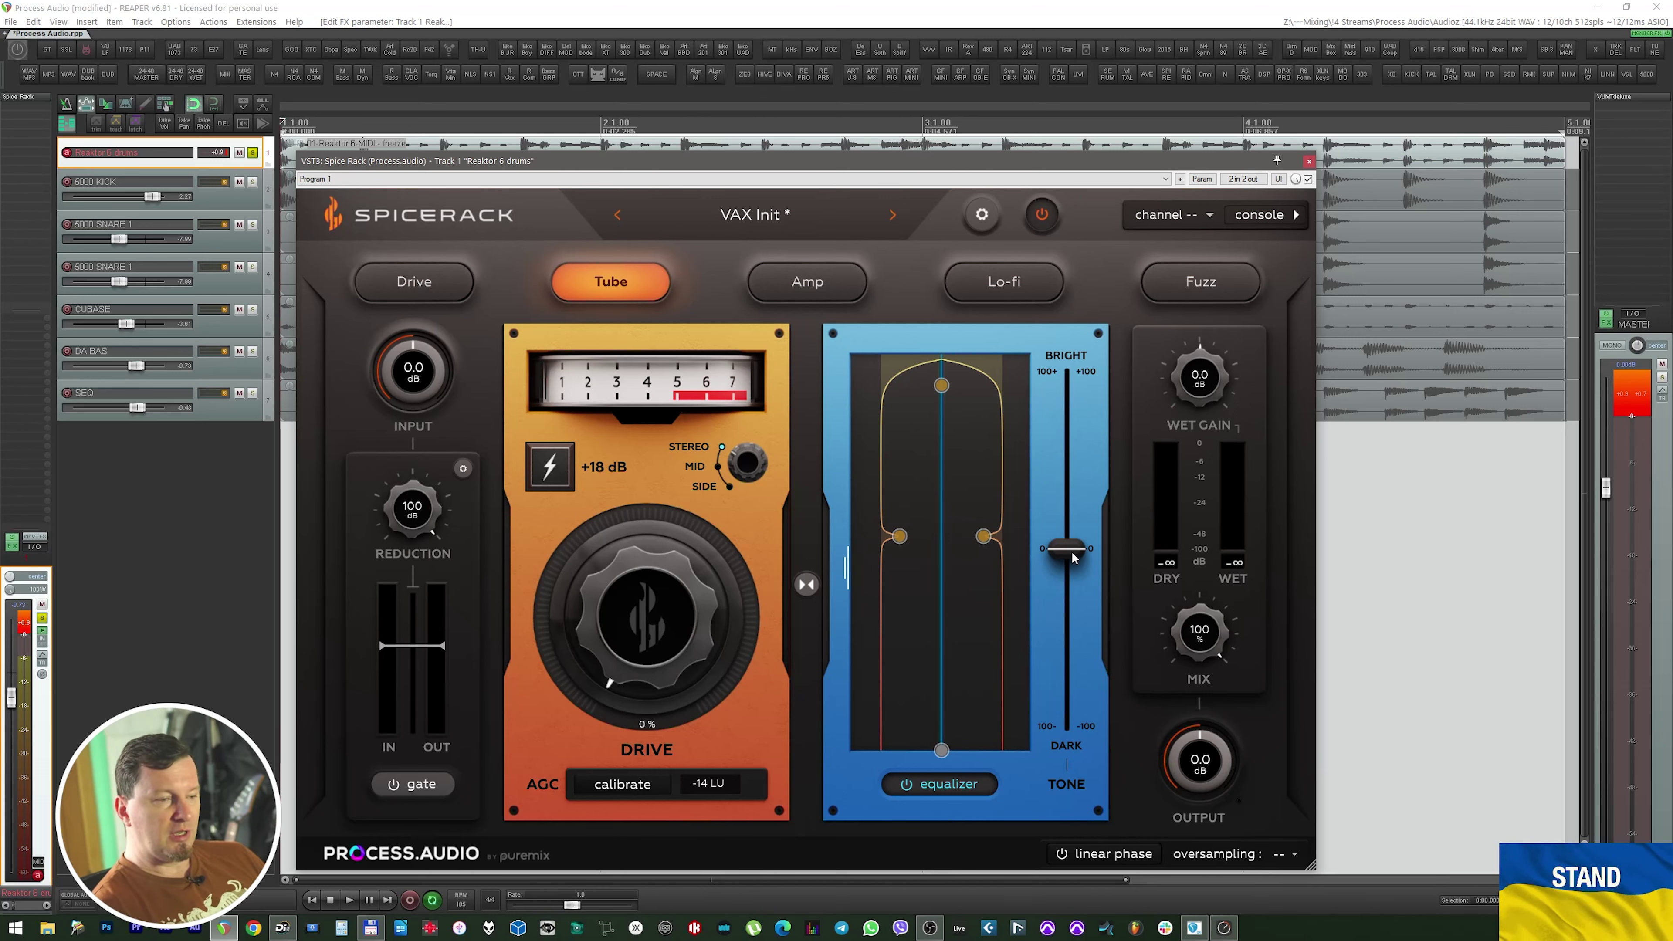
left_click_drag(1072, 557, 1079, 604)
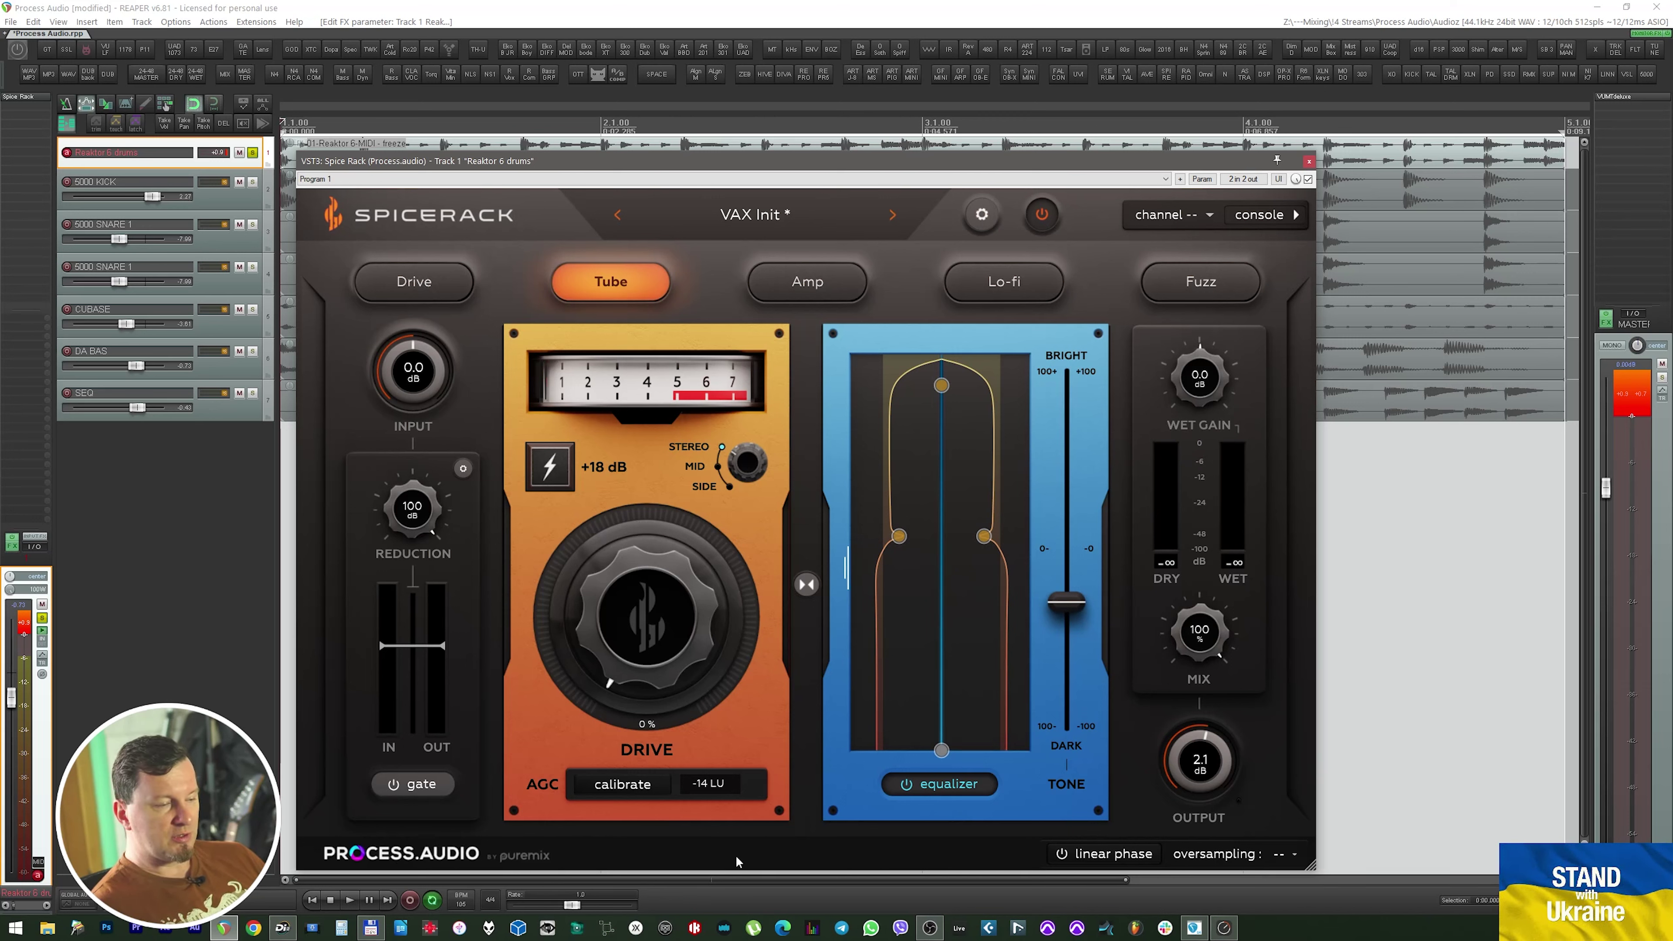
Turn on the plugin's interactive help, shift the plugin window slightly, and turn the help off again
left_click(982, 216)
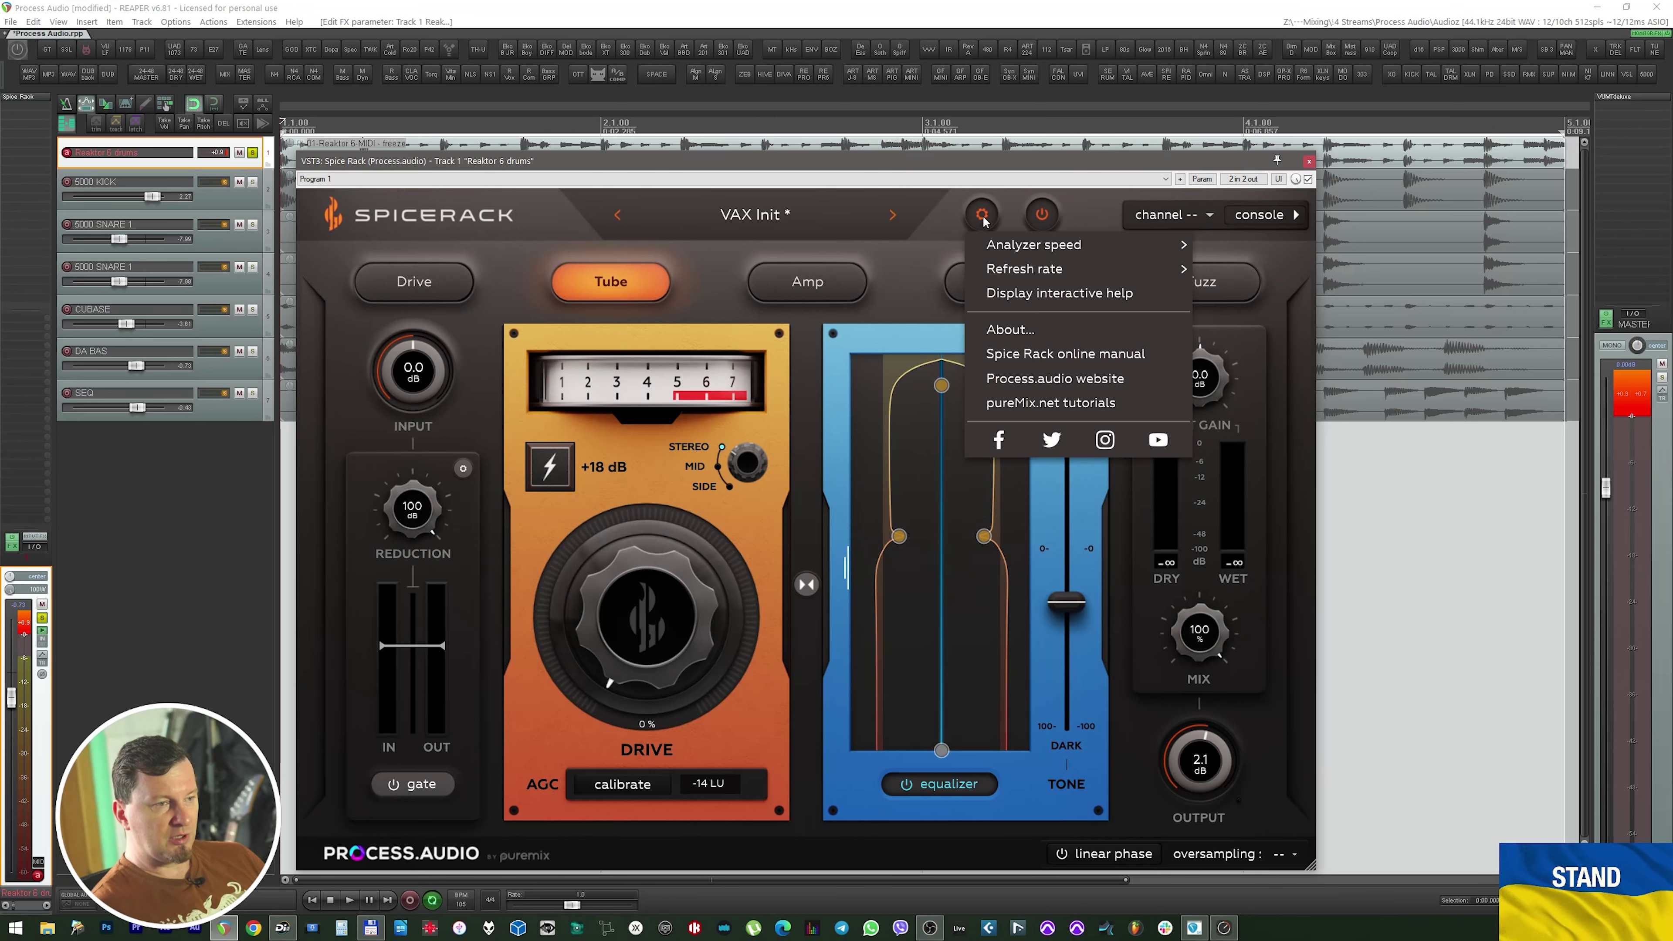
left_click(1083, 297)
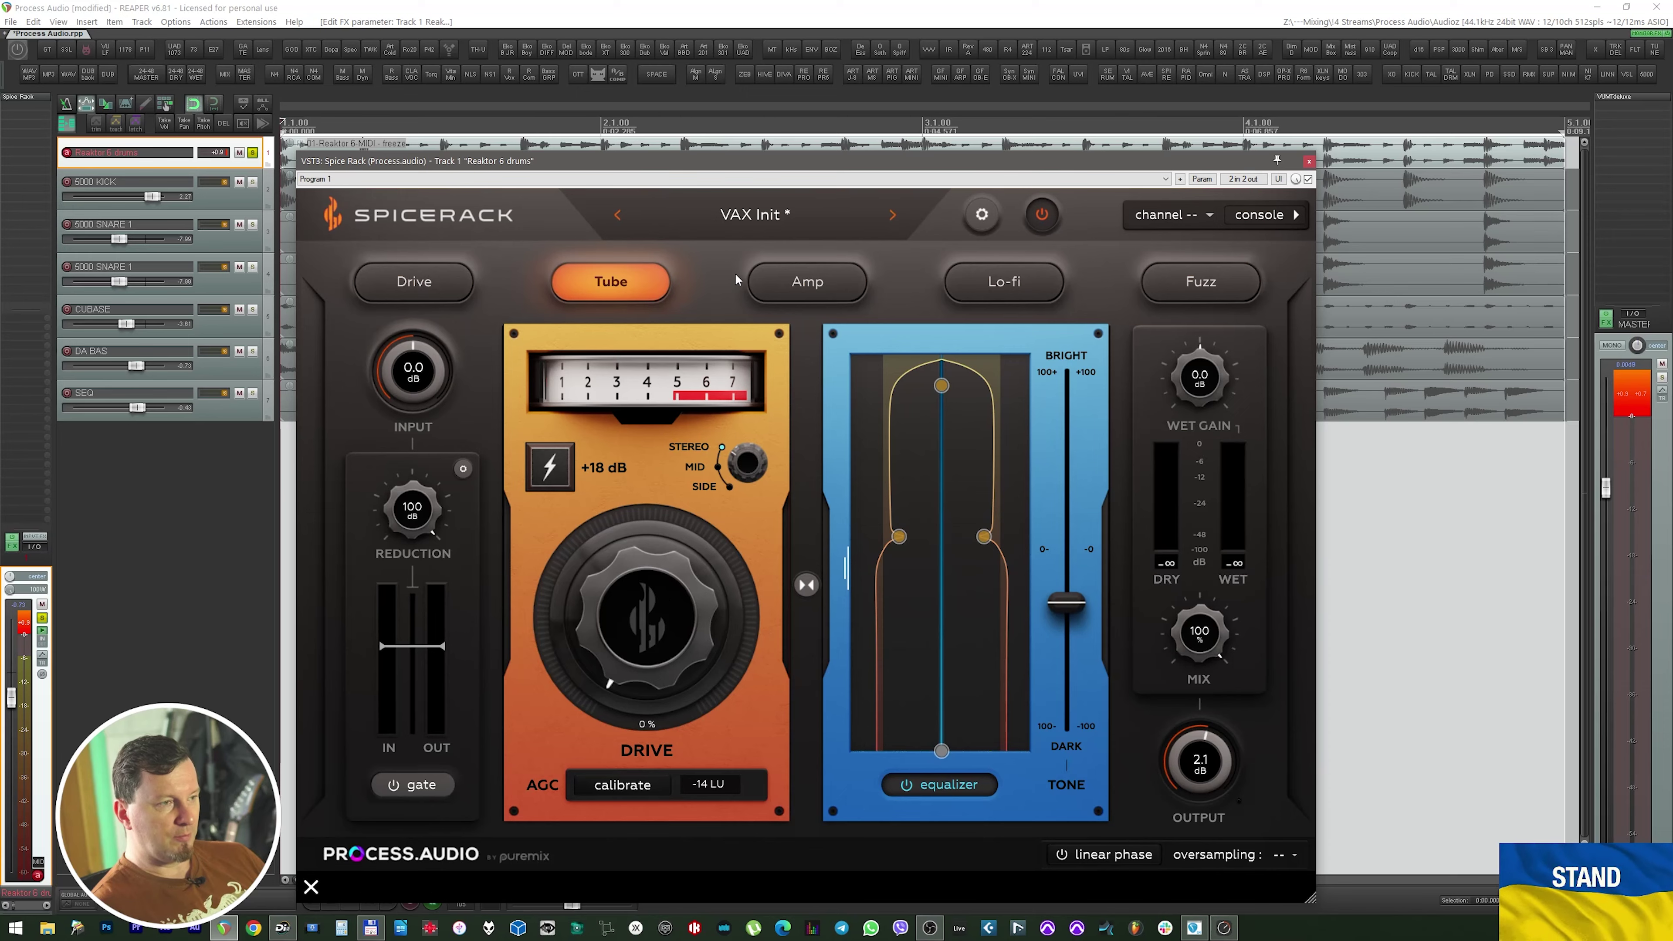
left_click_drag(714, 162, 709, 153)
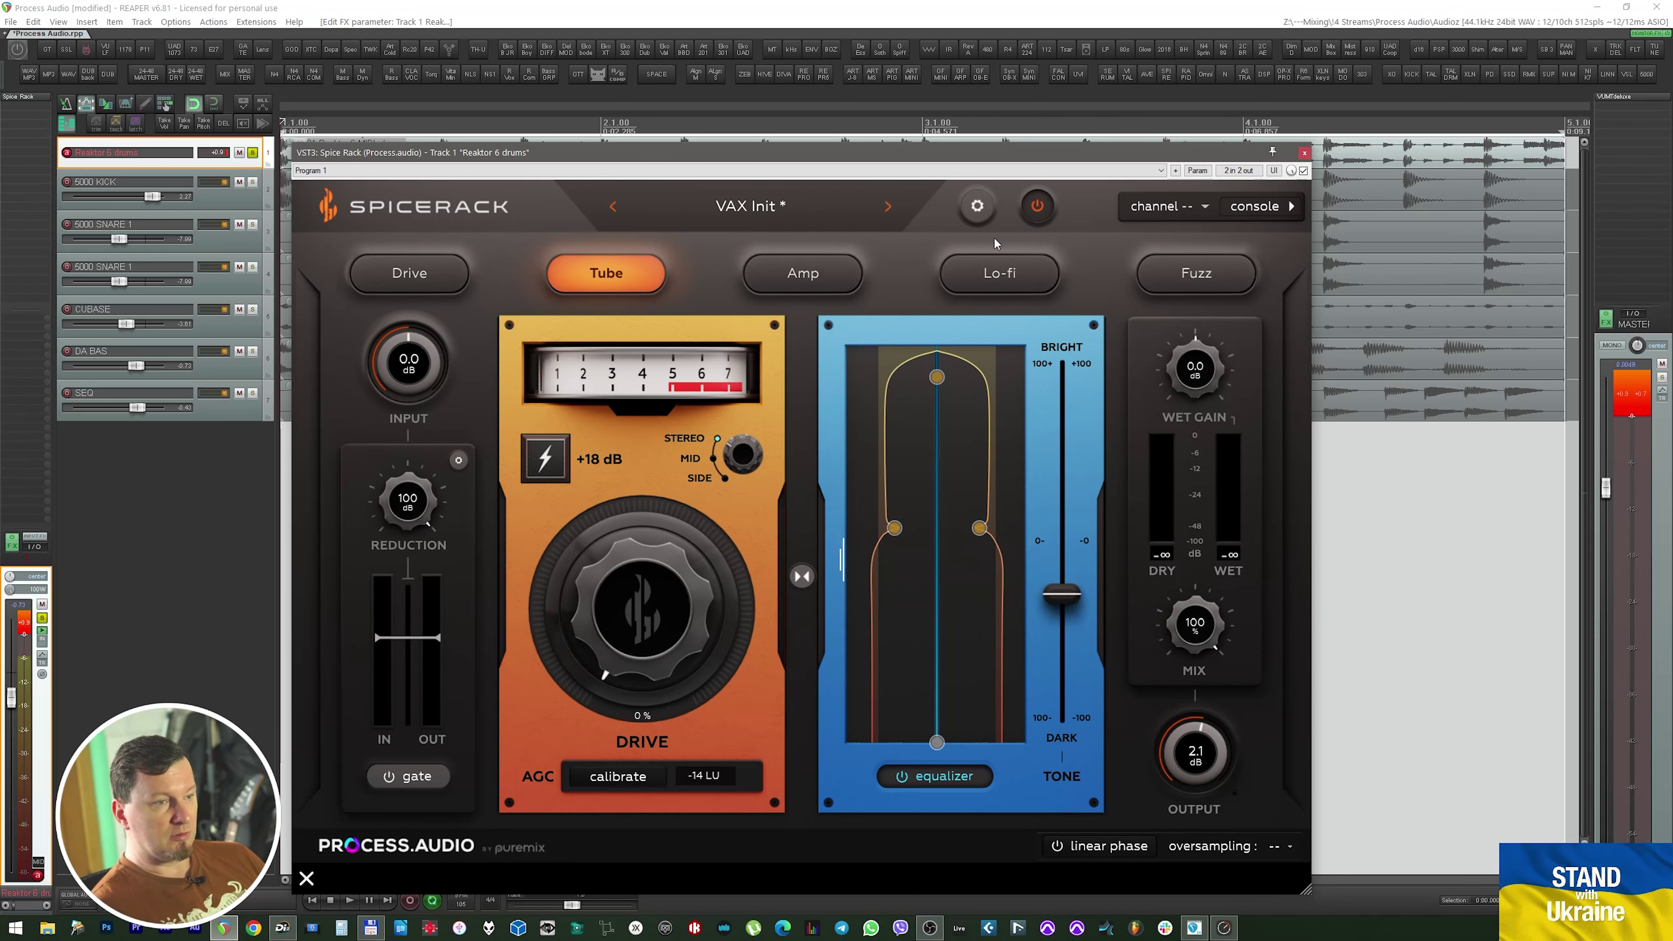
left_click(977, 205)
left_click(1002, 285)
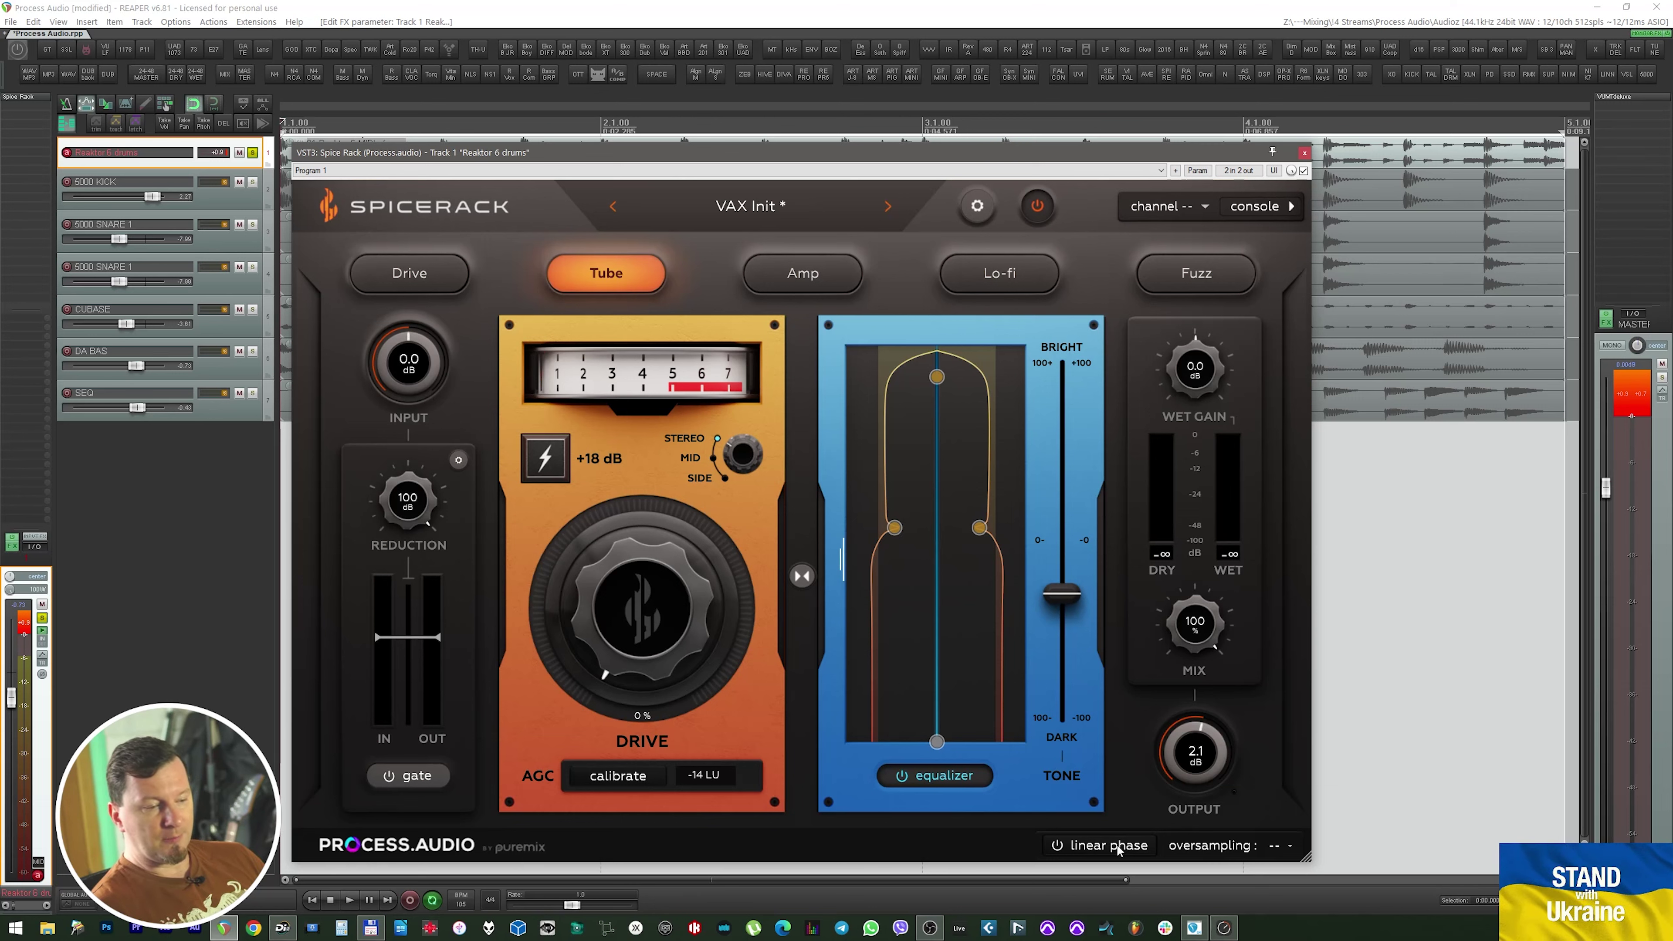
Toggle linear phase on and off, and view the oversampling options without choosing one
left_click(1059, 847)
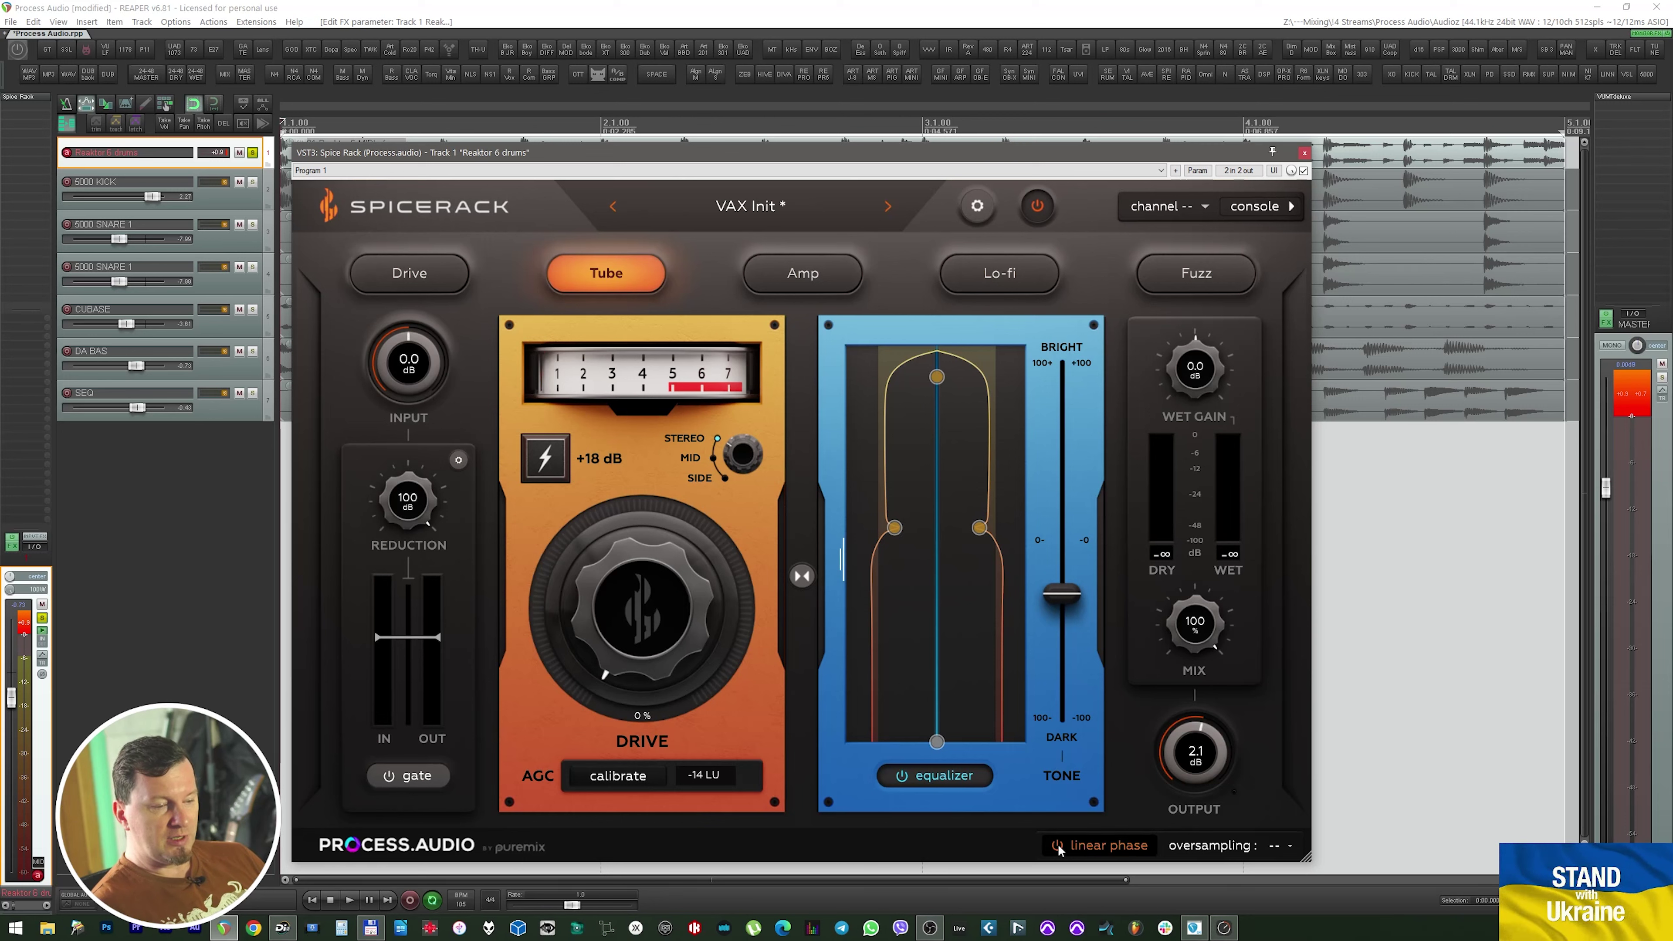
left_click(1058, 848)
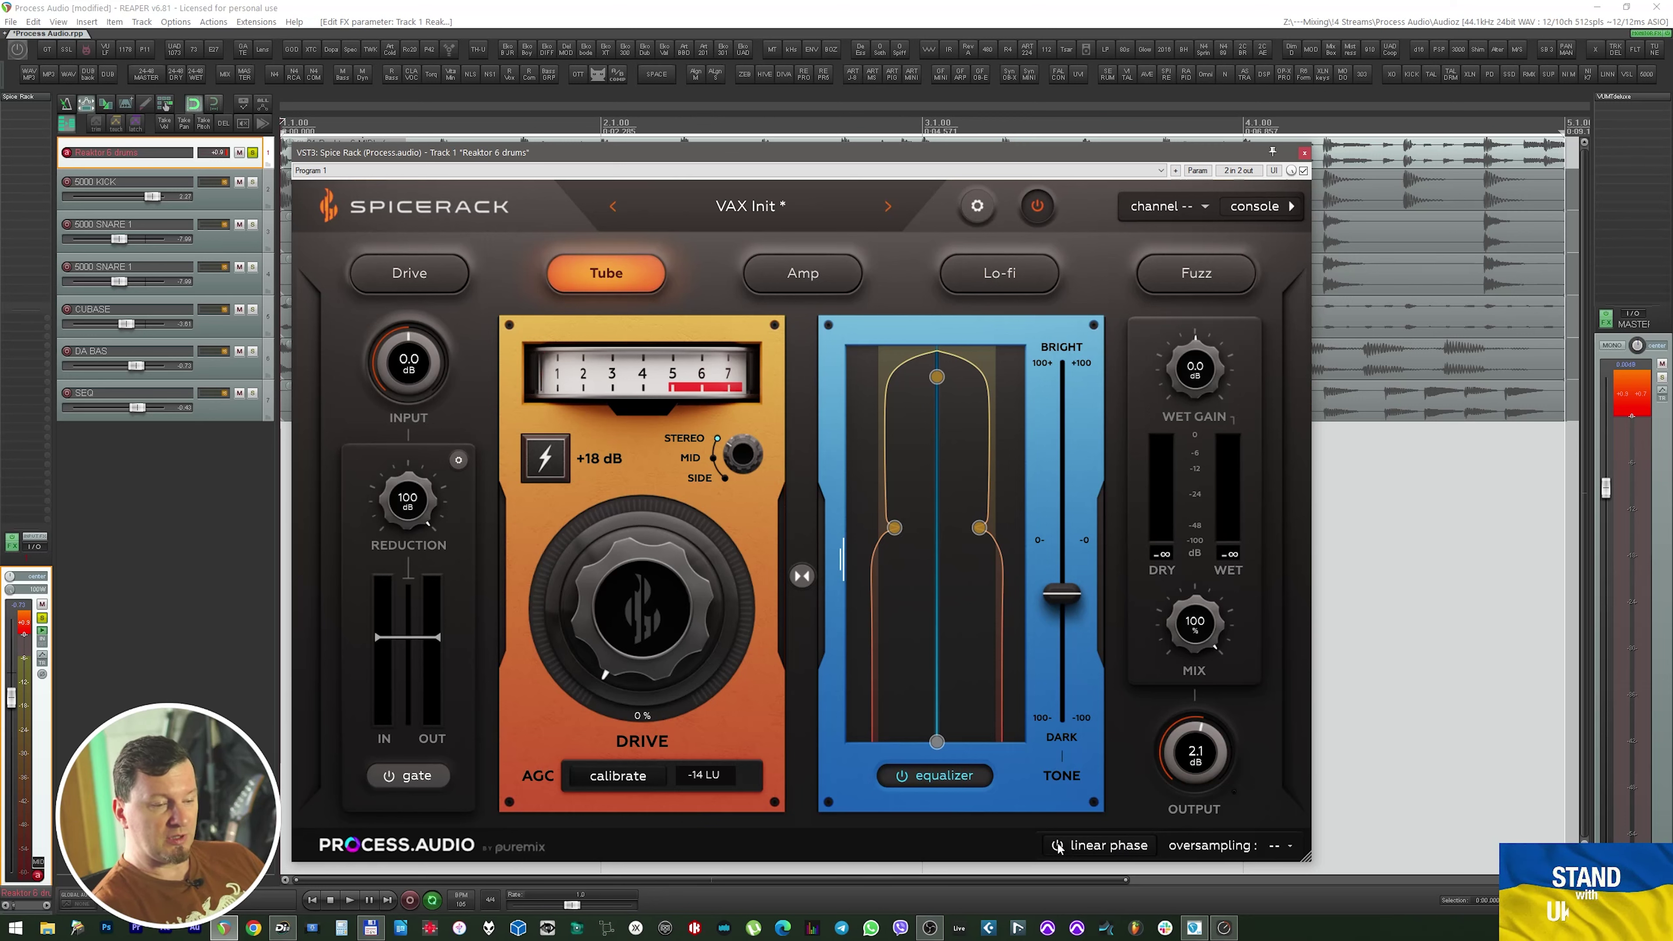
left_click(1266, 850)
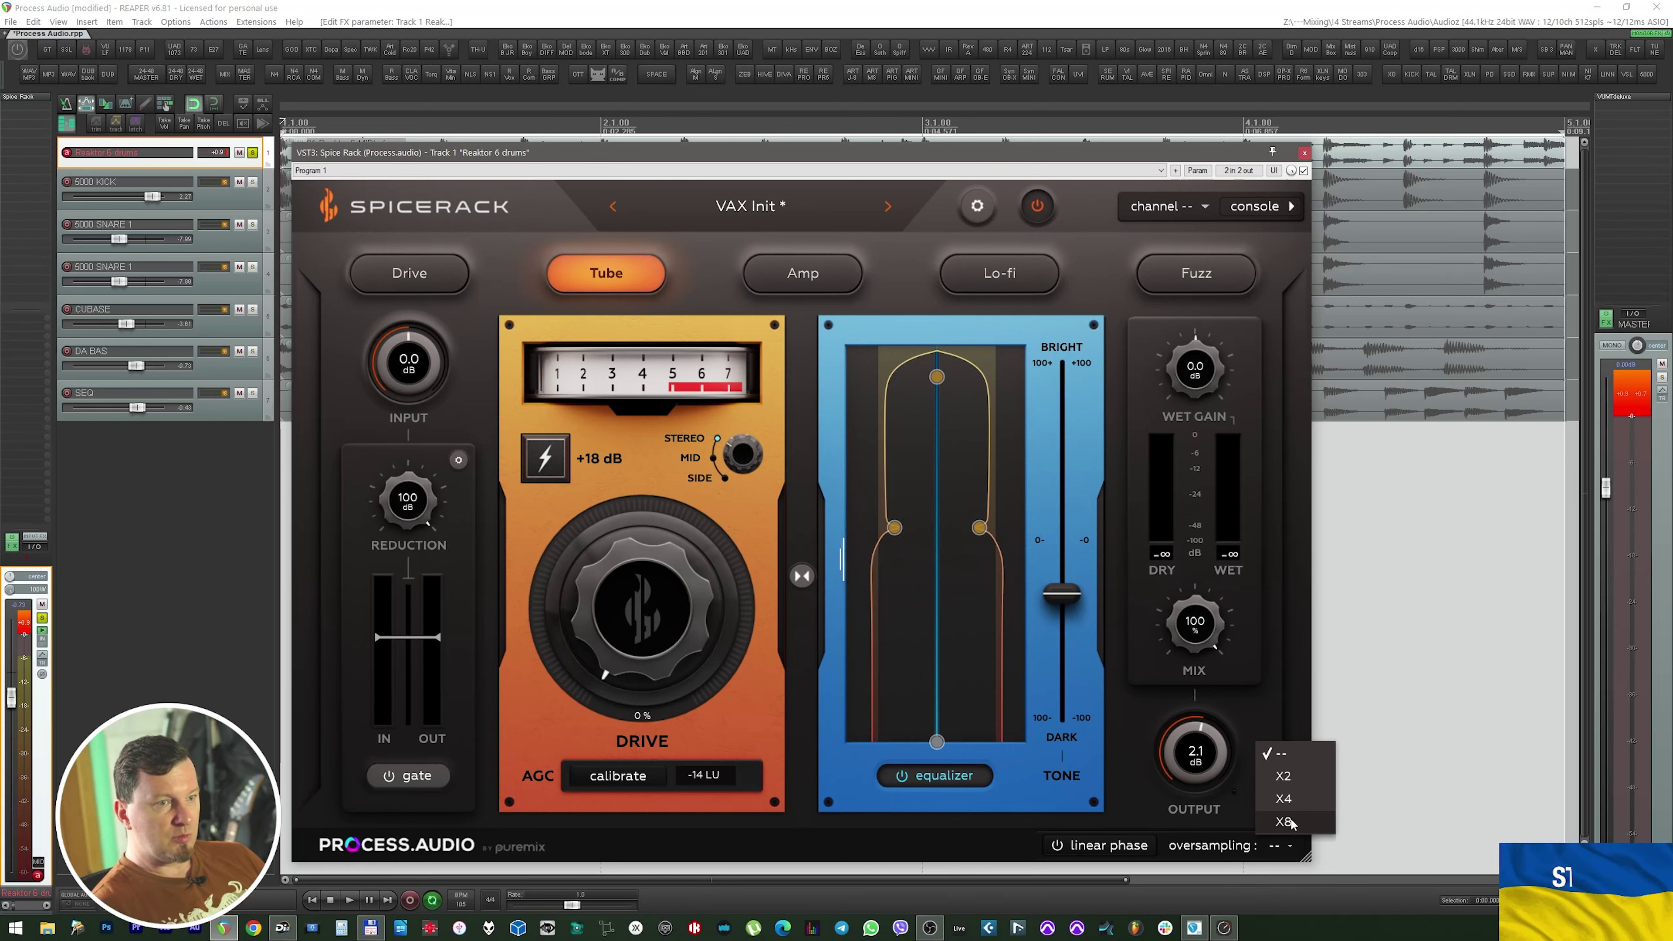
left_click(963, 833)
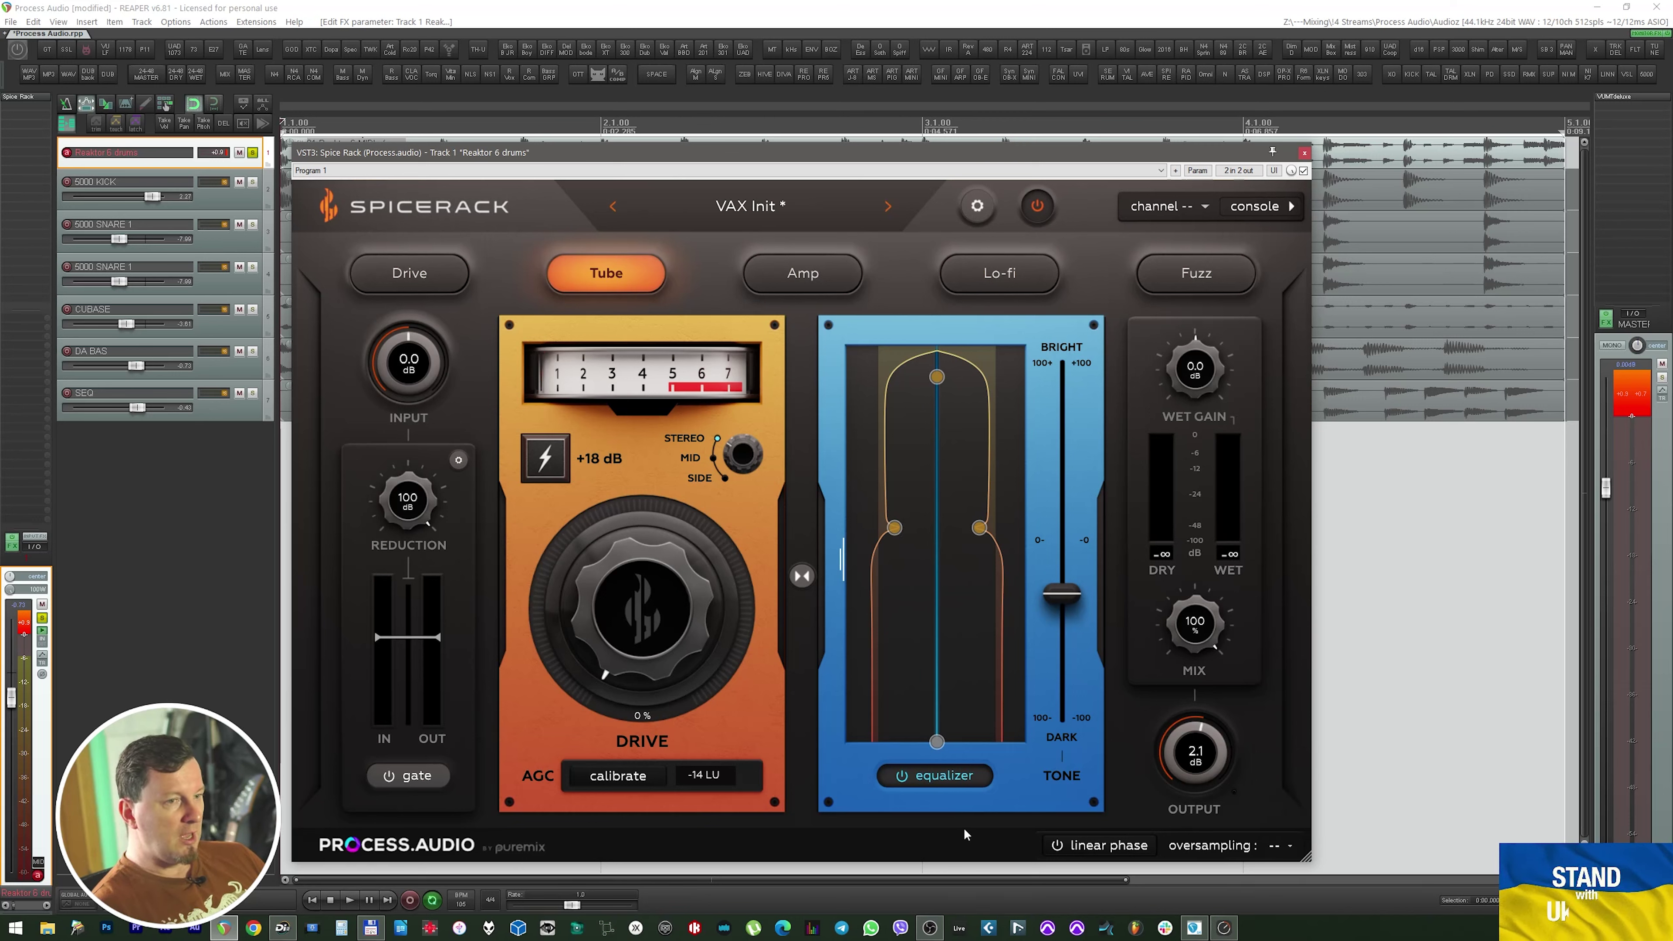
Step to the VAX Kick 01 preset and back to VAX Init to reset the settings, and close the plugin window
left_click(888, 207)
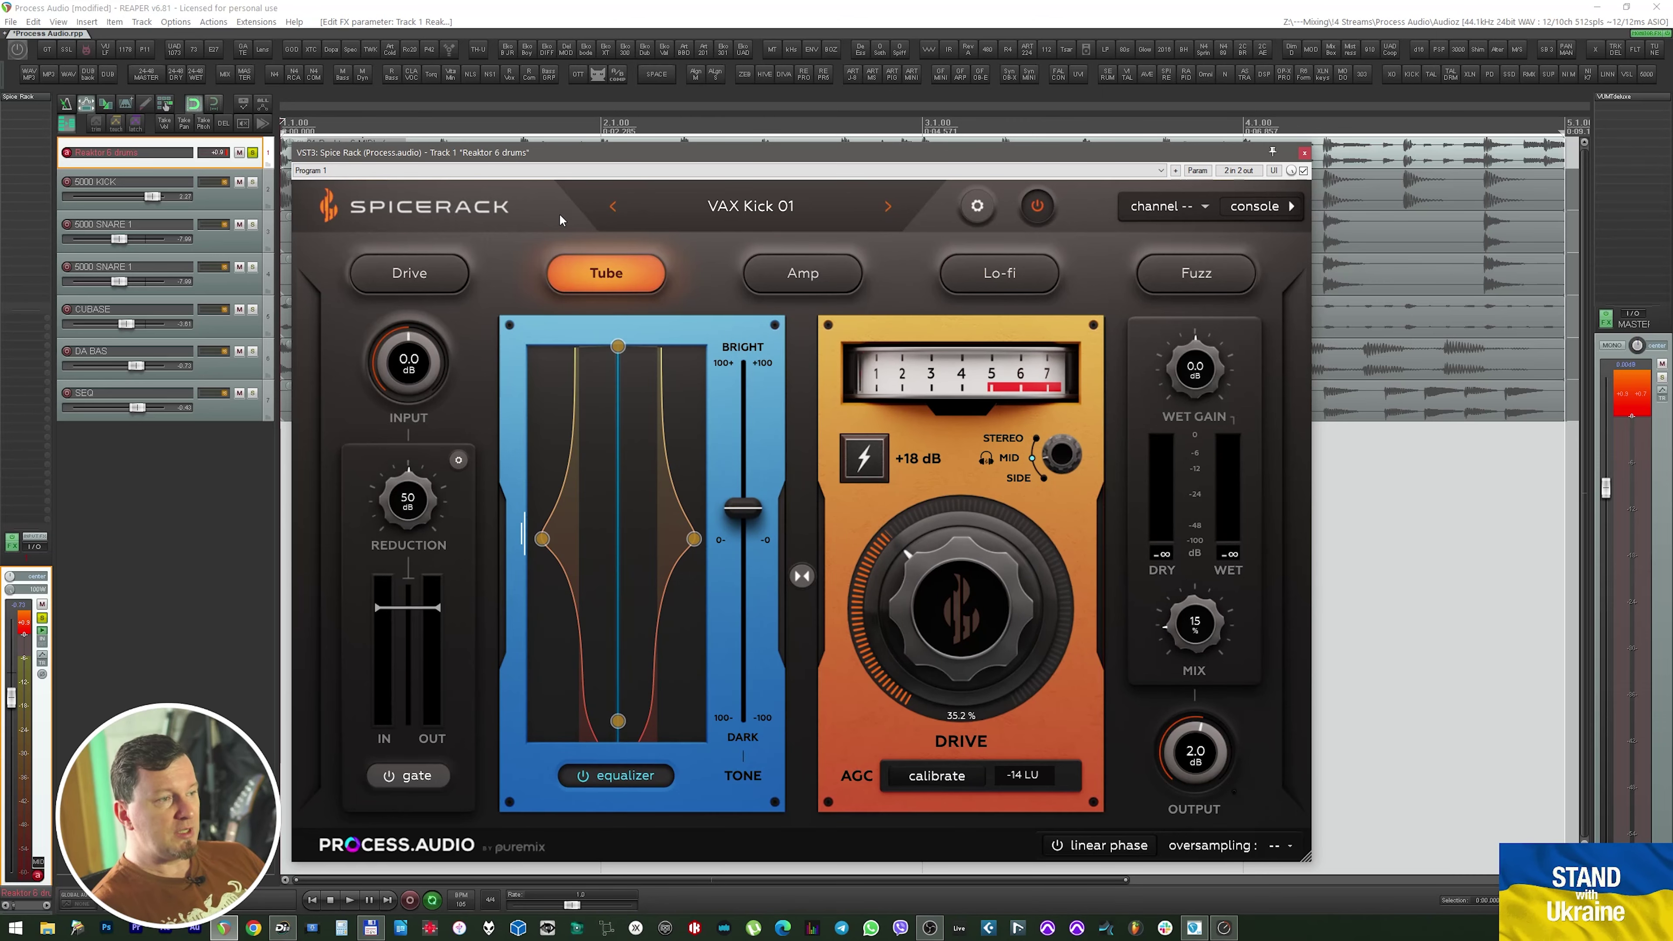
left_click(613, 210)
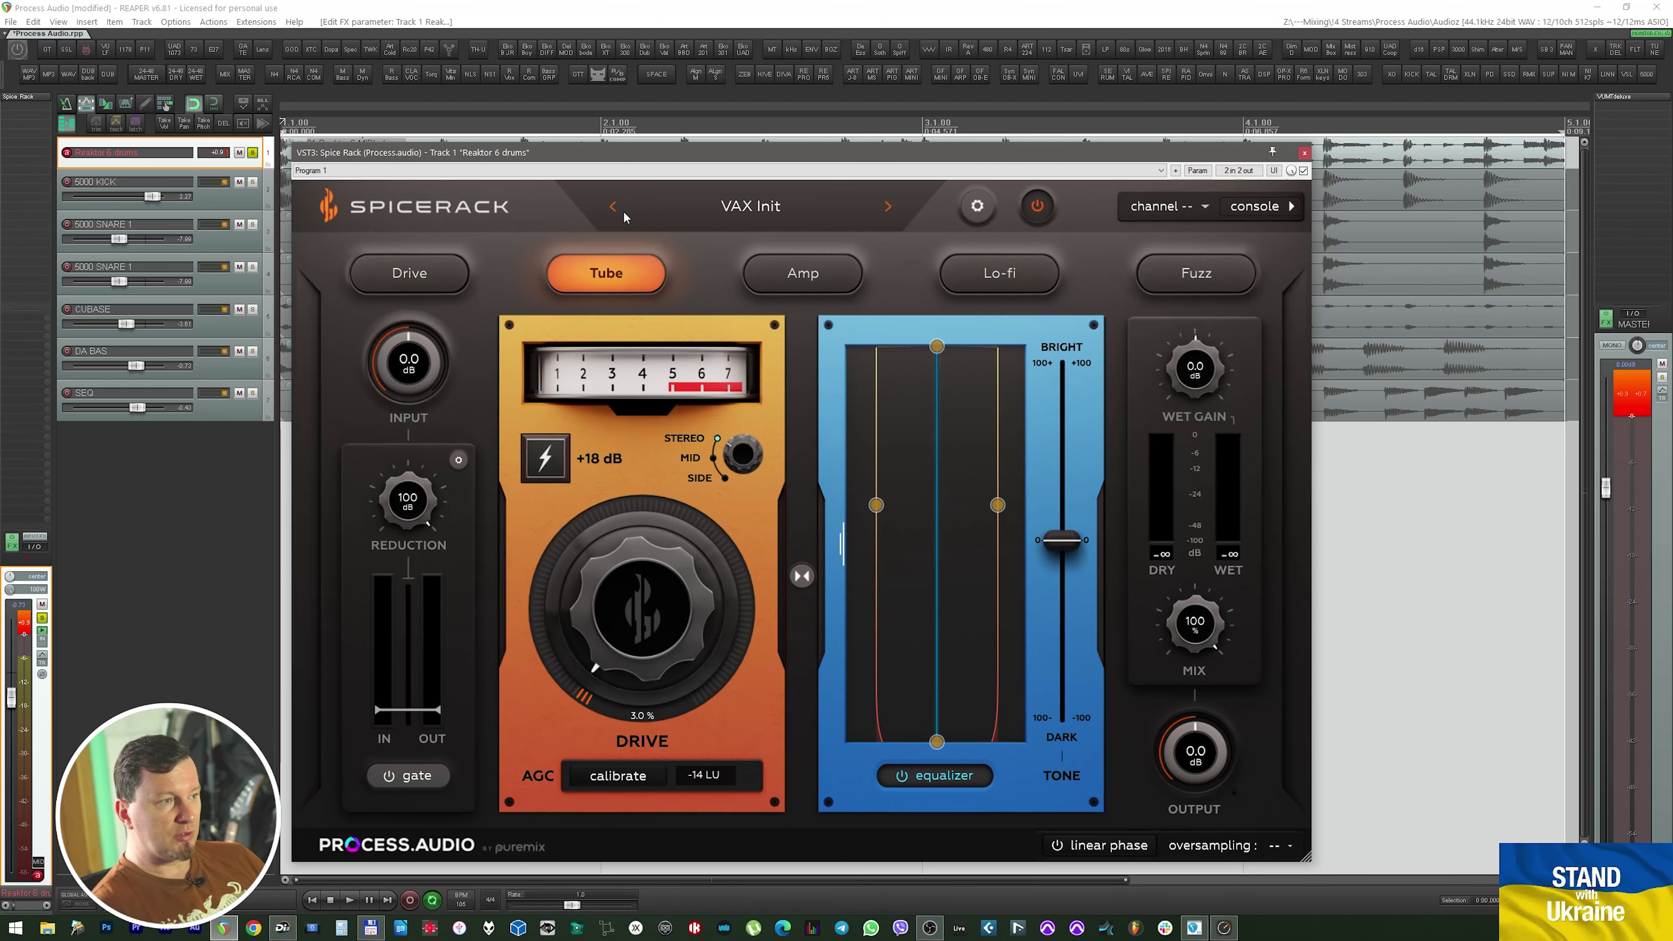
left_click(1305, 152)
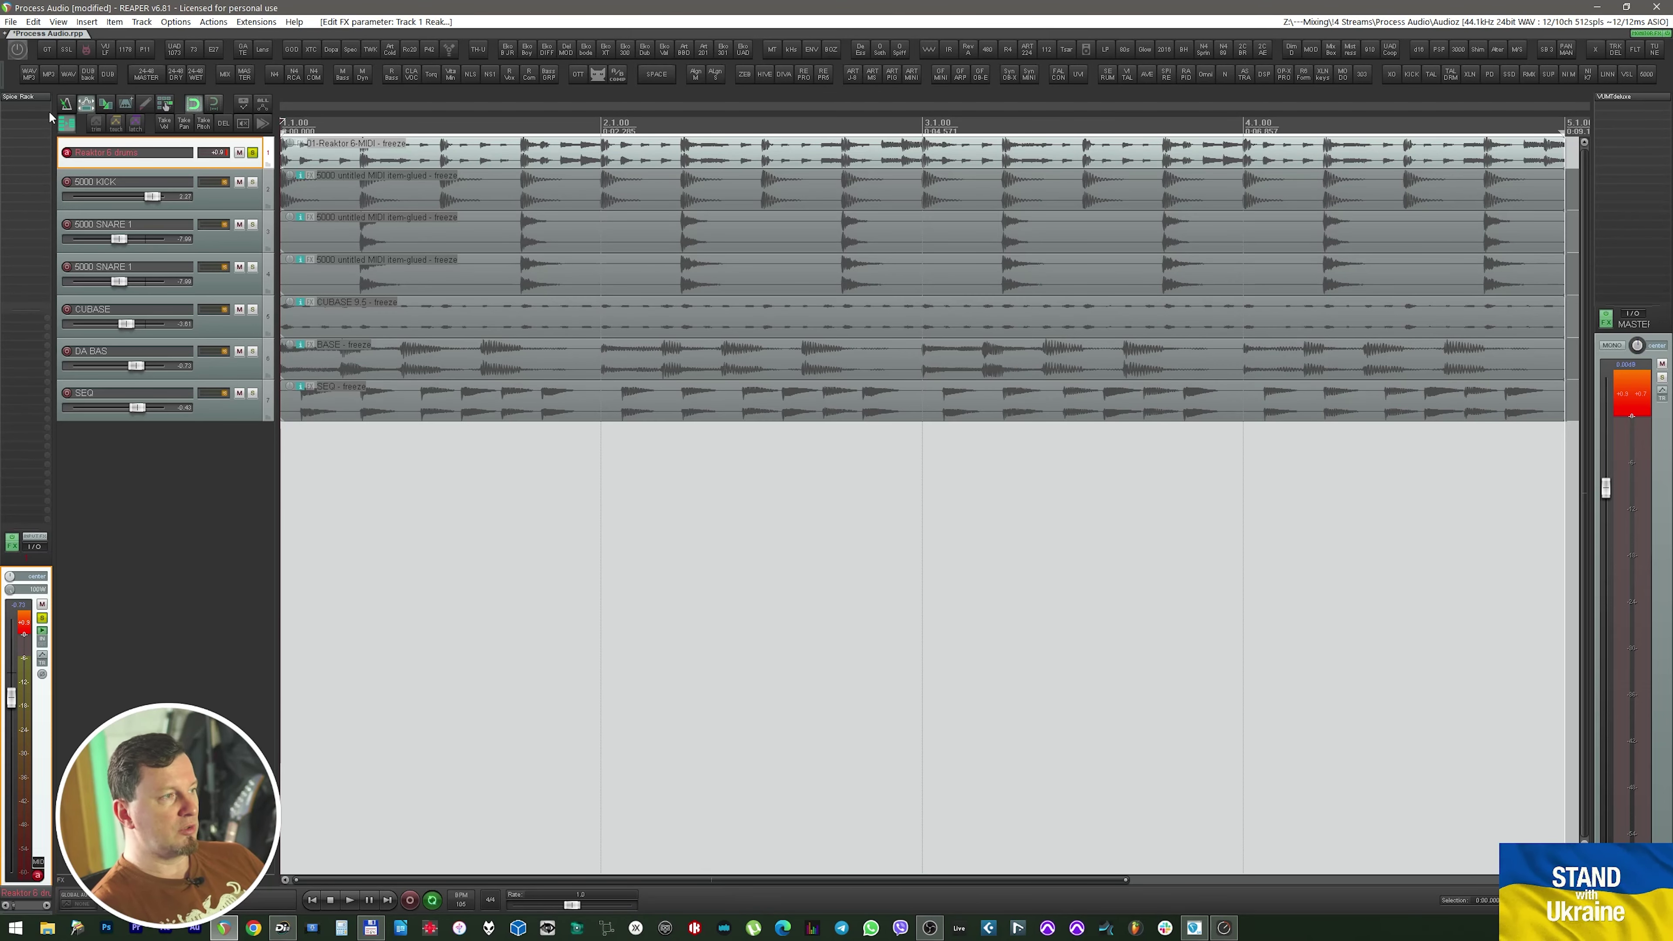
Play the loop with all tracks, solo the Reaktor 6 drums track to hear it alone, and stop playback
key("space")
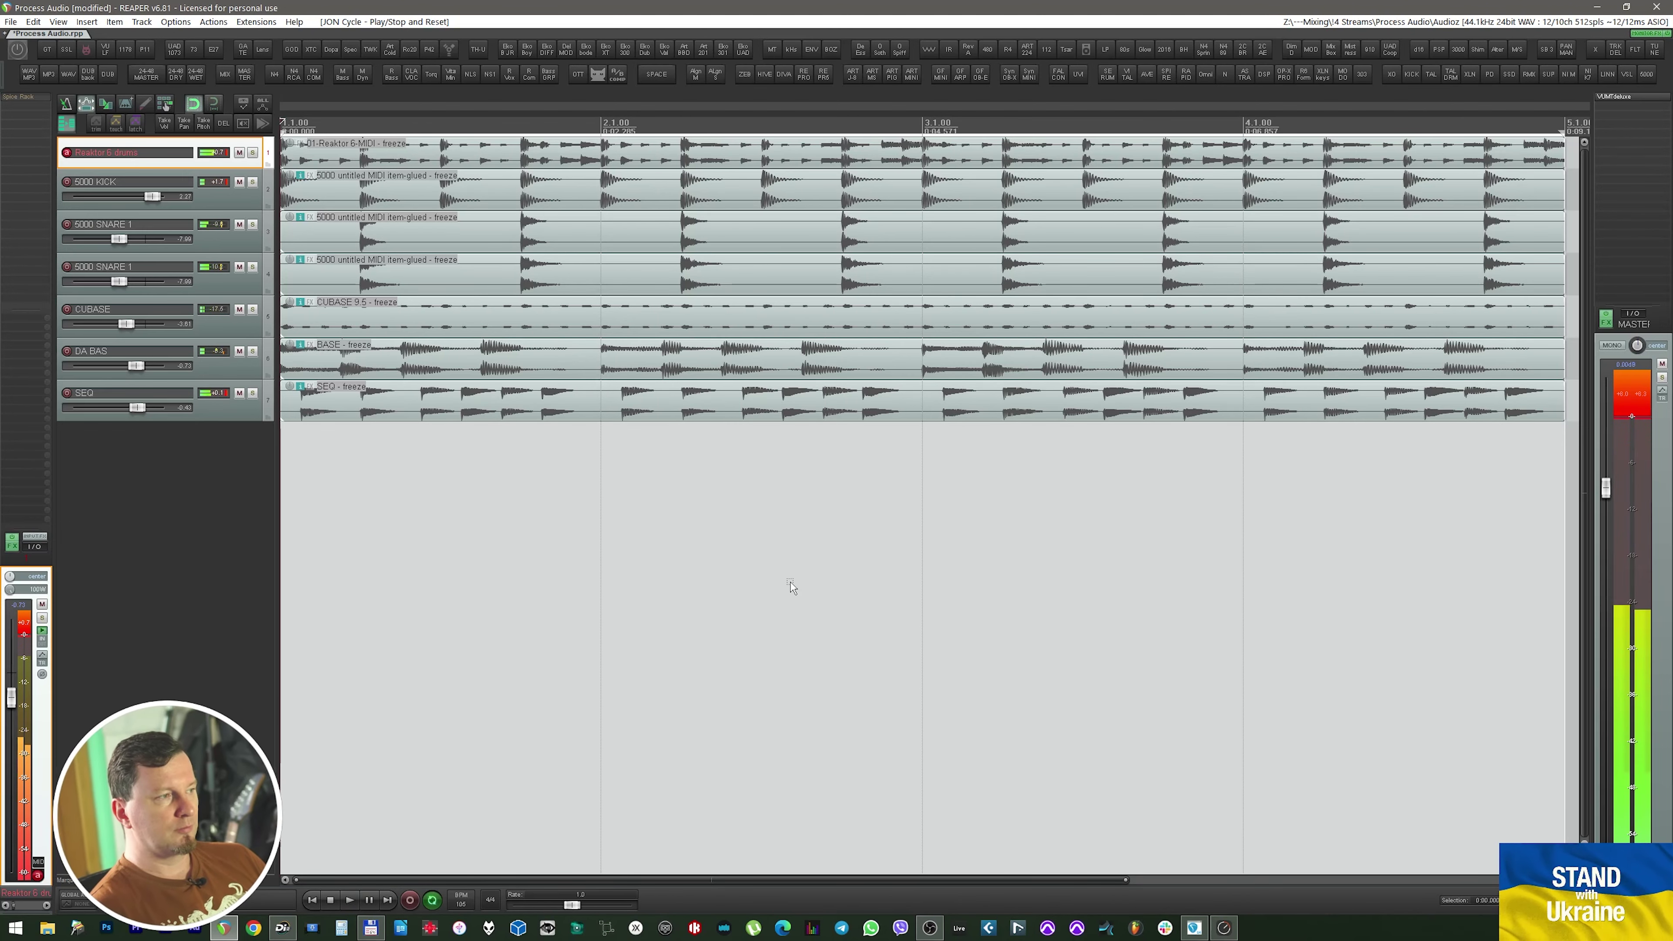
key("F6")
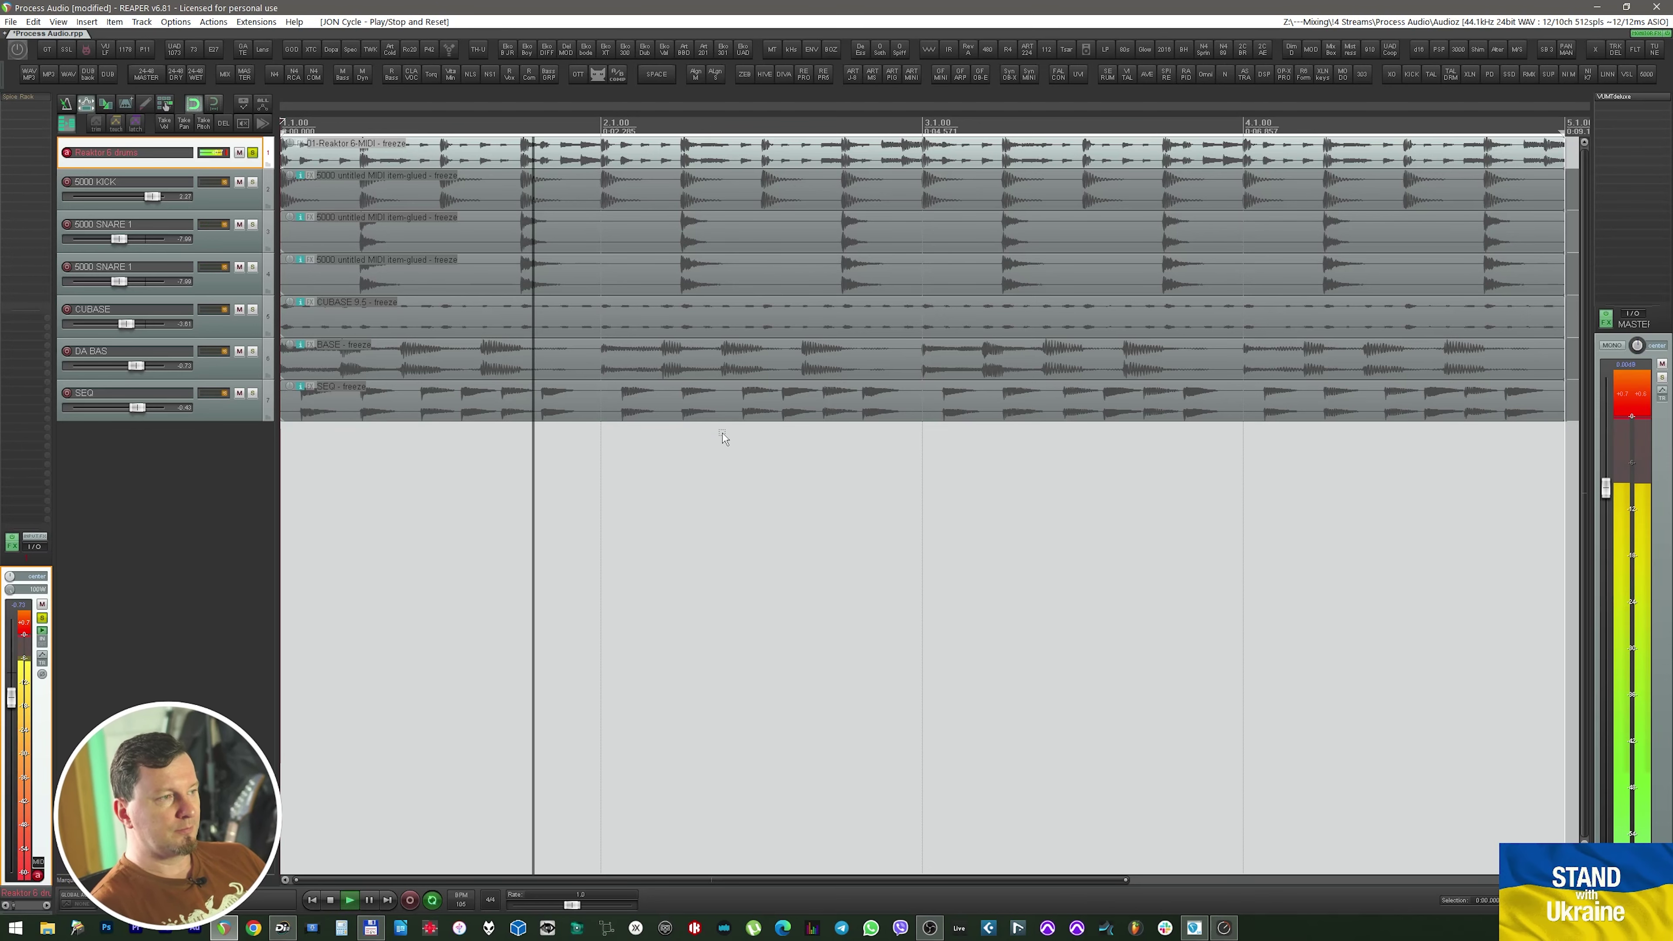
key("space")
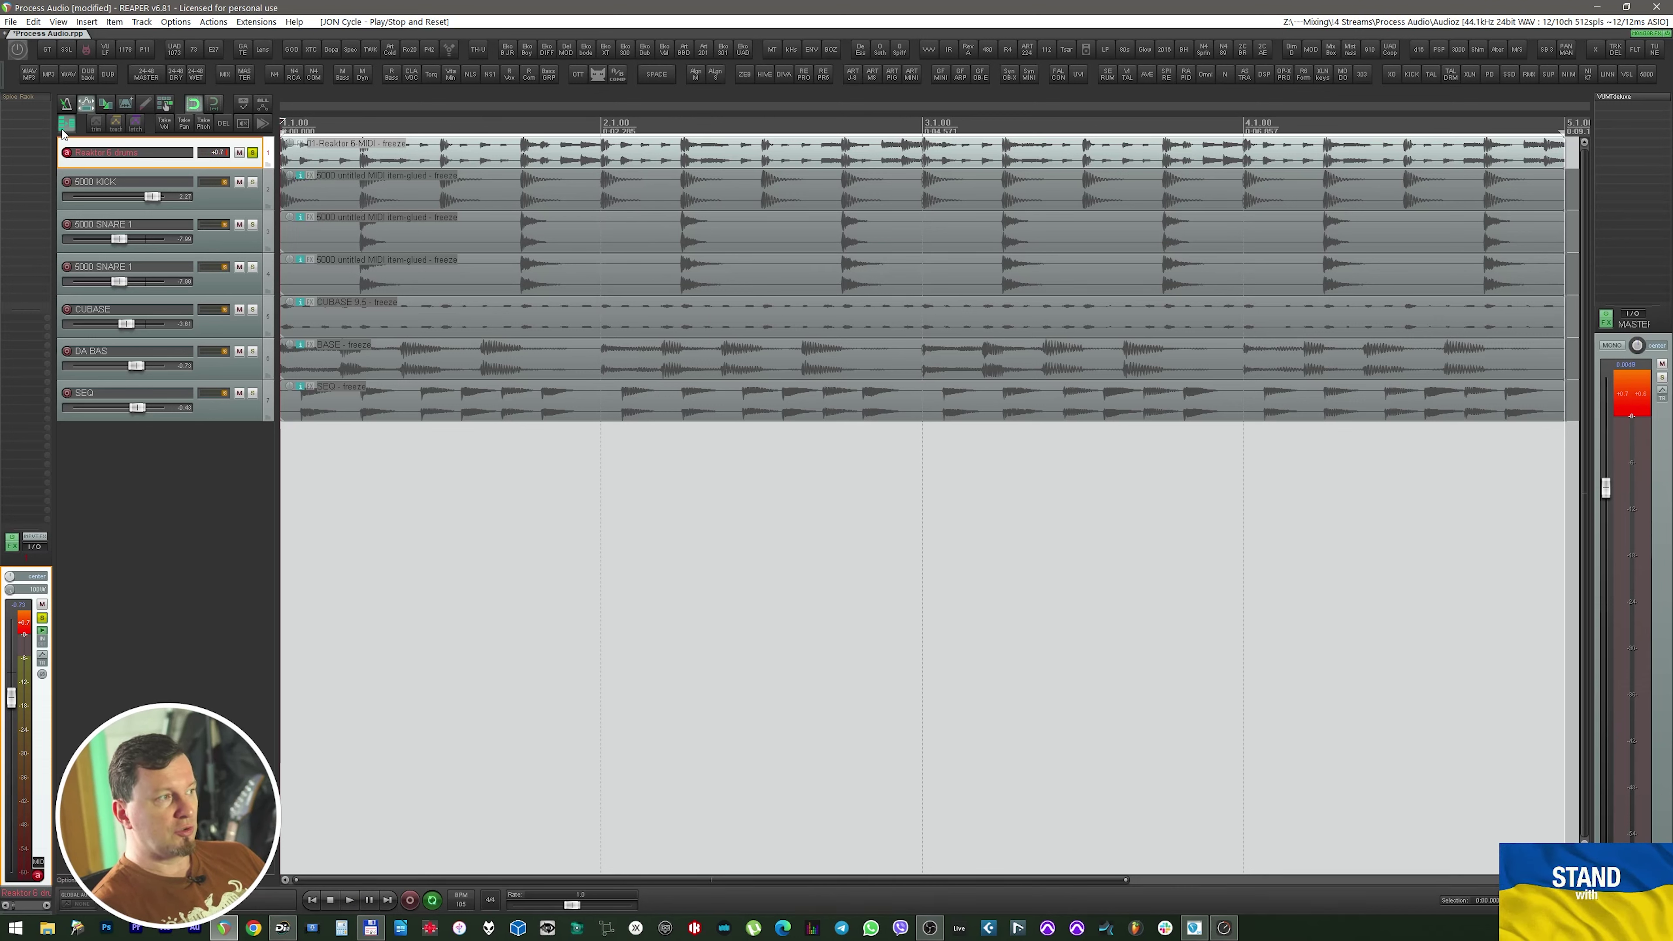
Reopen Spice Rack on the drums track, load the factory Drum Kit preset Alberto's Room Trick, and start playback
left_click(48, 117)
left_click(751, 207)
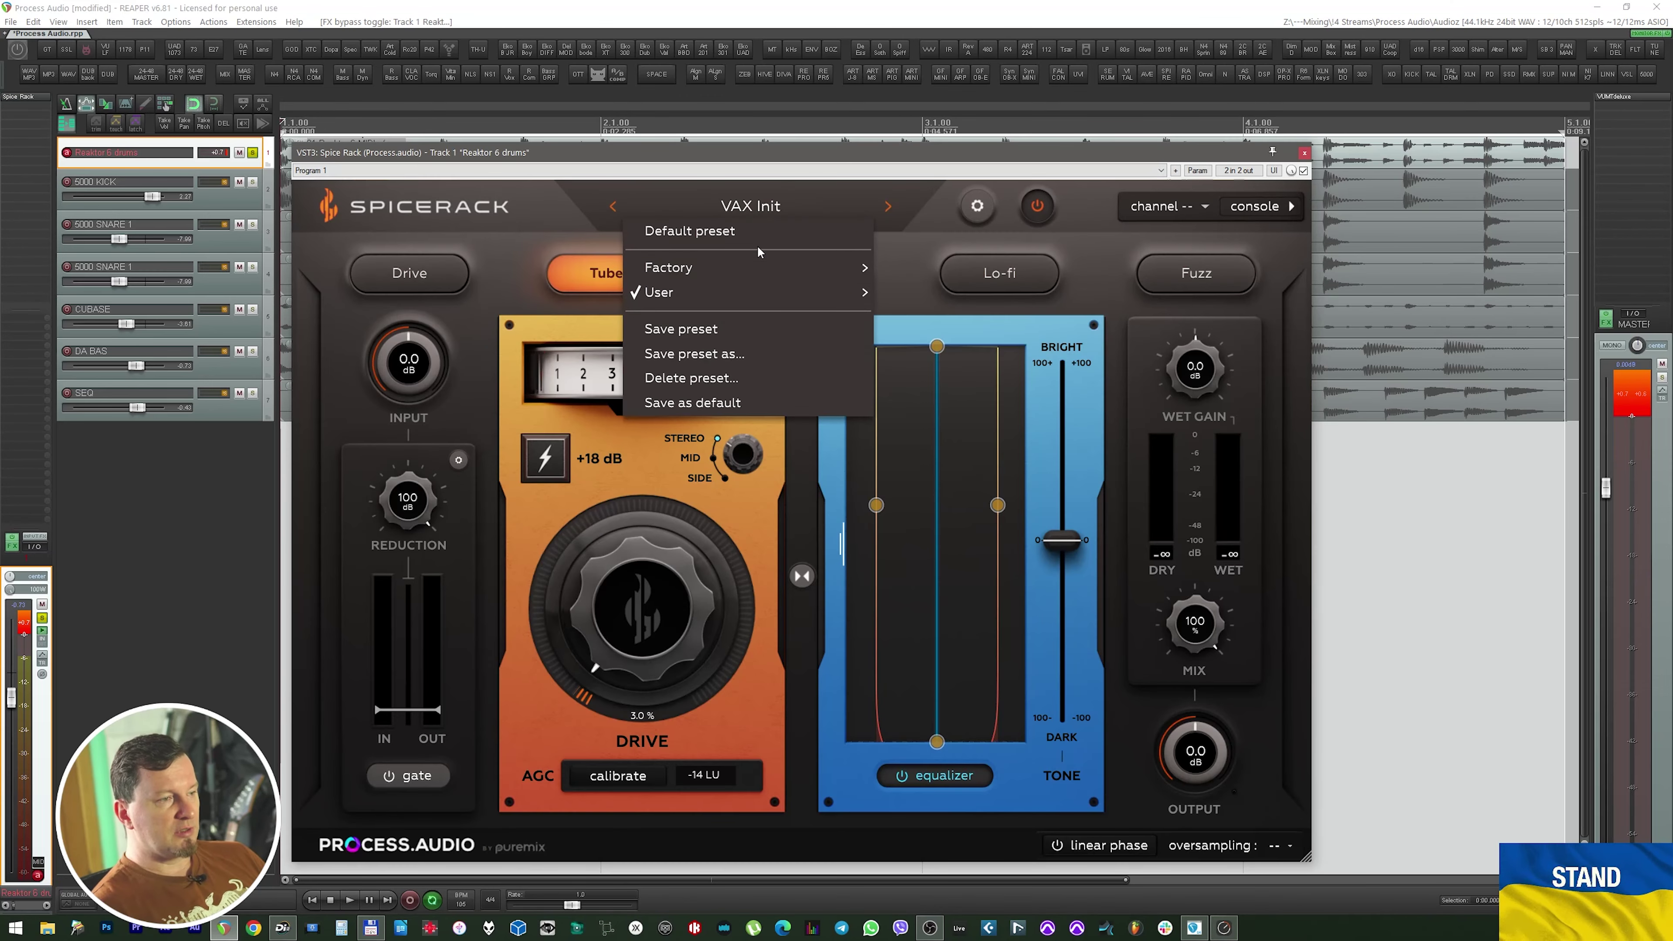
mouse_move(770, 264)
mouse_move(949, 294)
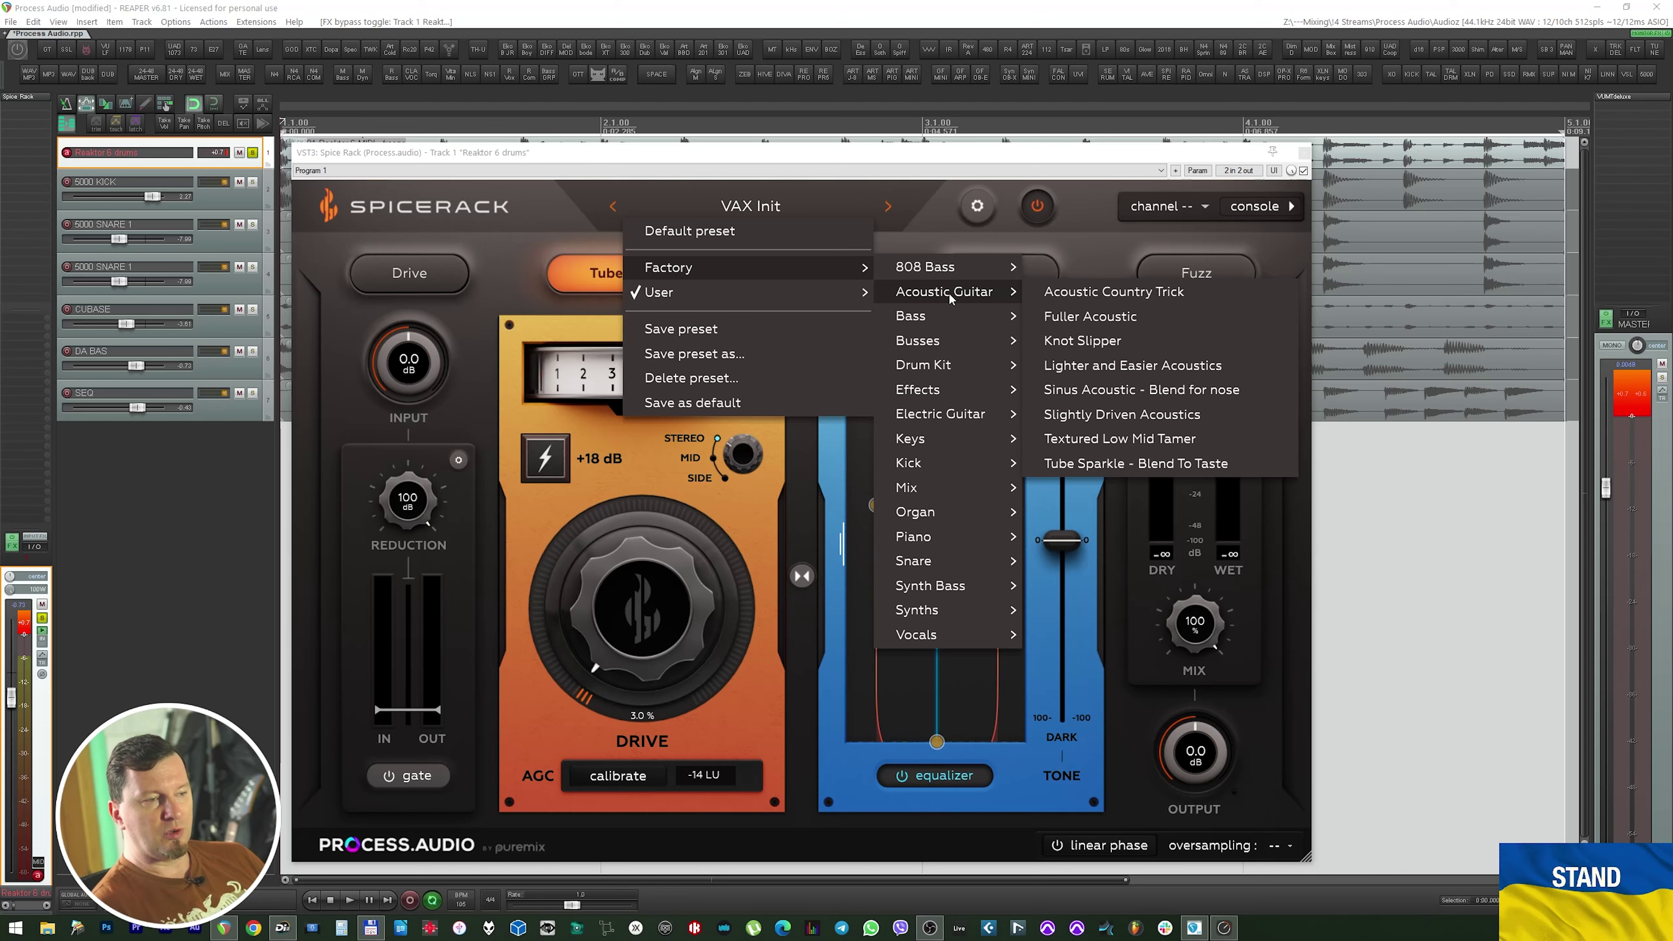
mouse_move(953, 371)
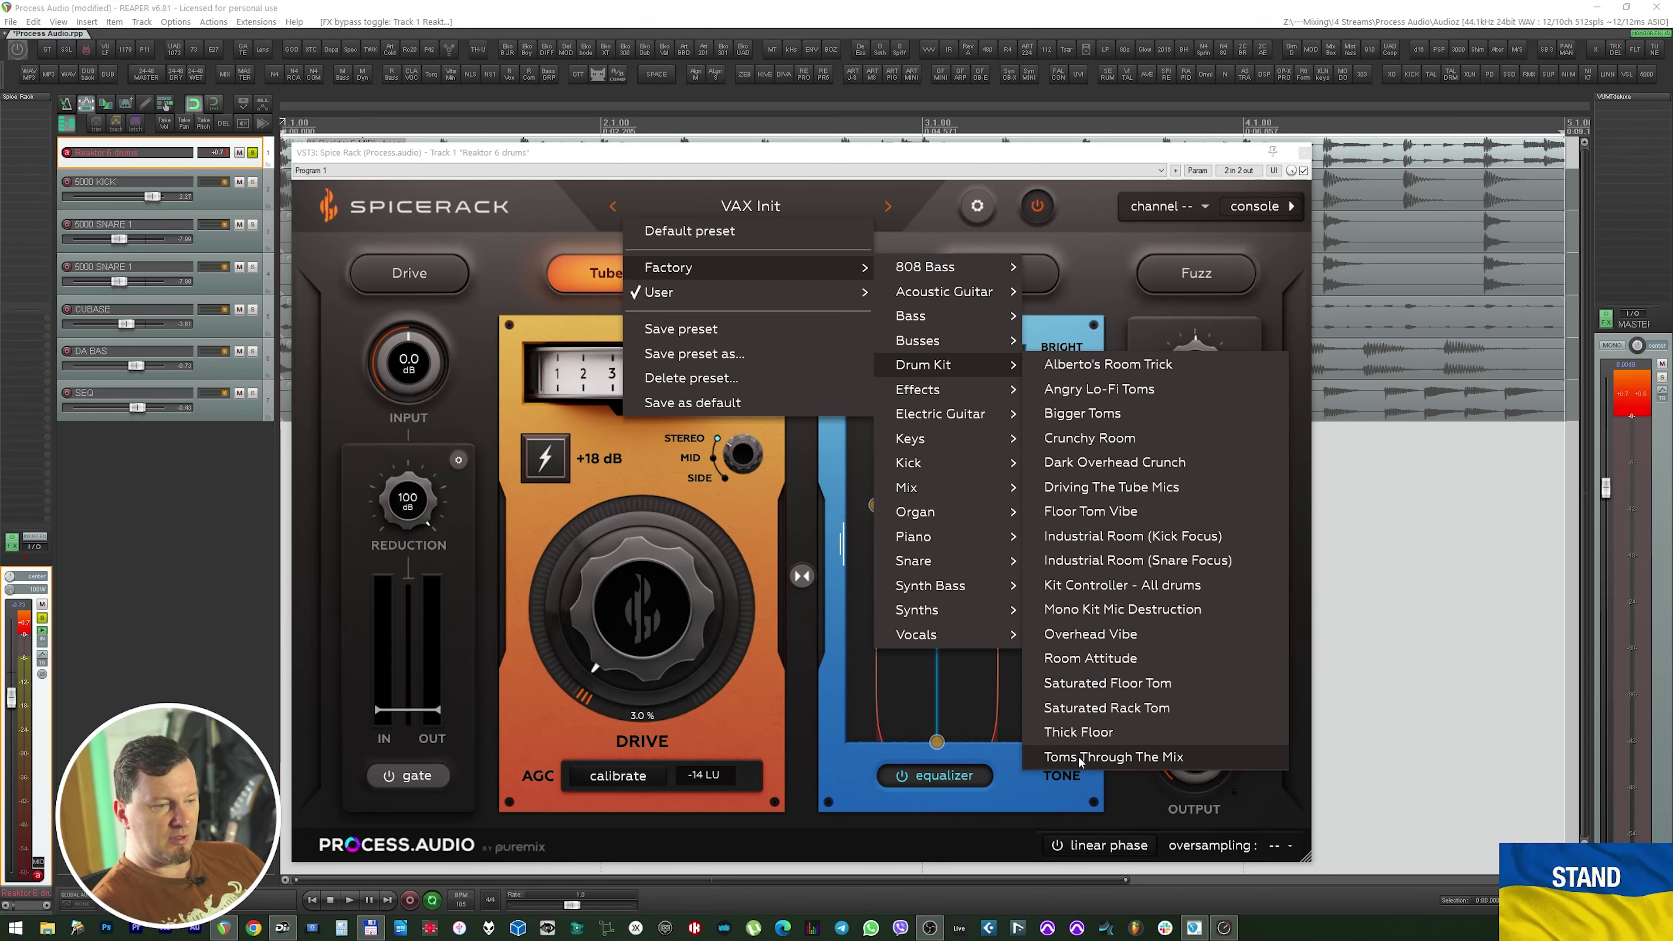
left_click(1096, 370)
key("space")
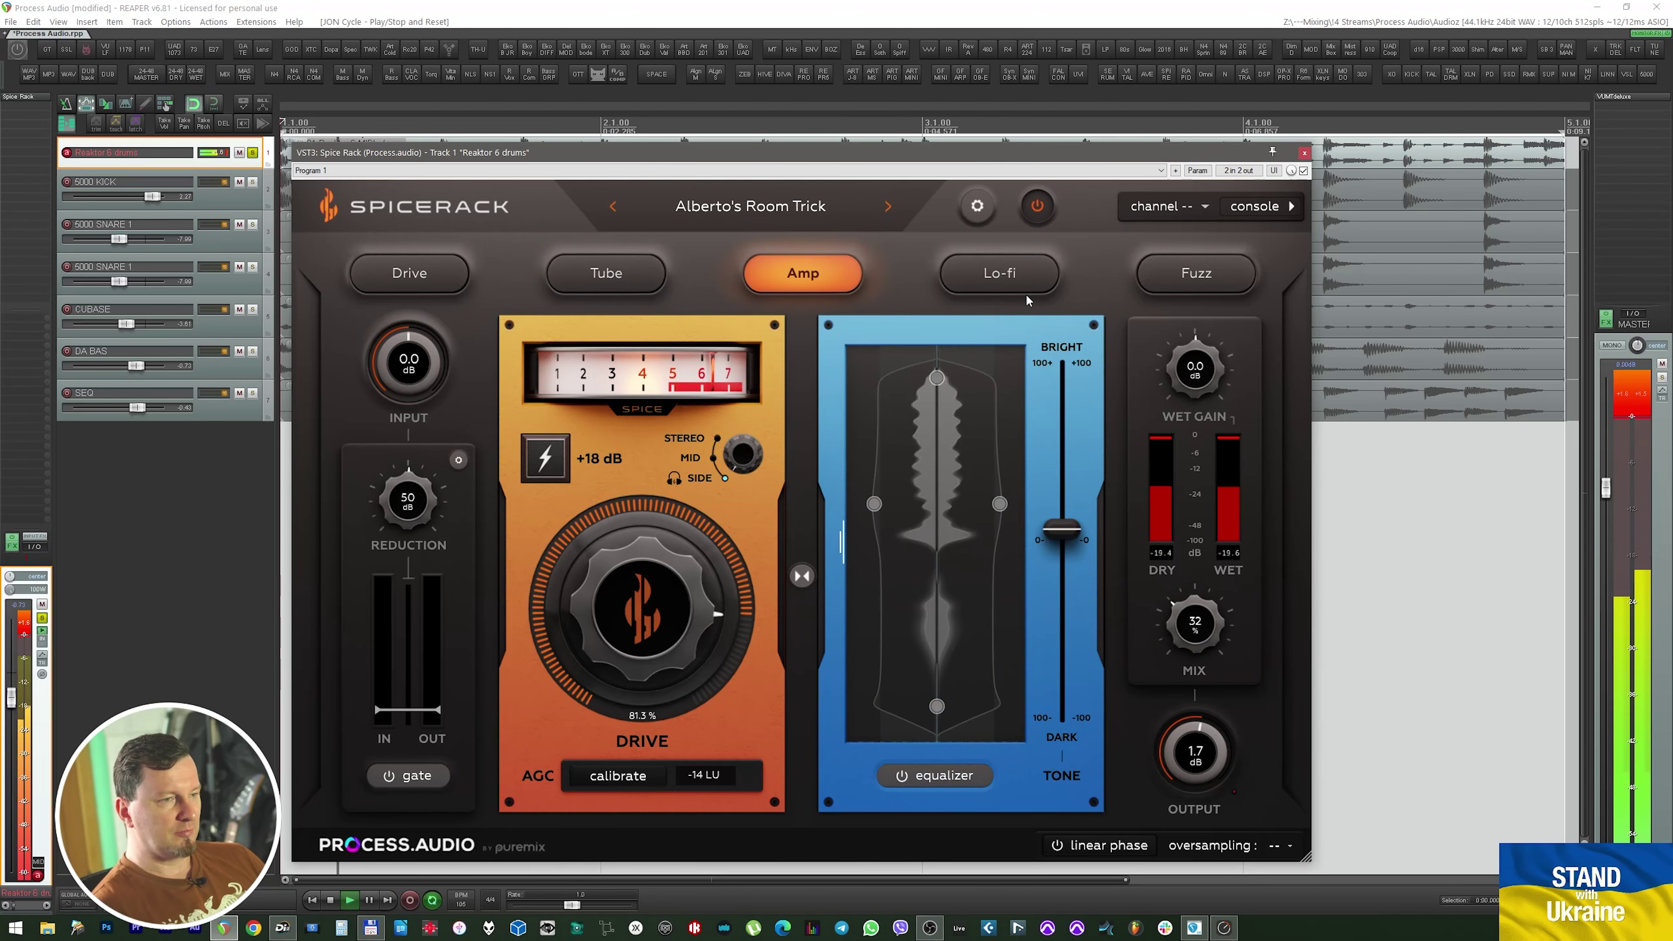
Audition the Drum Kit presets one by one from Angry Lo-Fi Toms through Kit Controller - All drums, and return to VAX Init with playback stopped
left_click(889, 208)
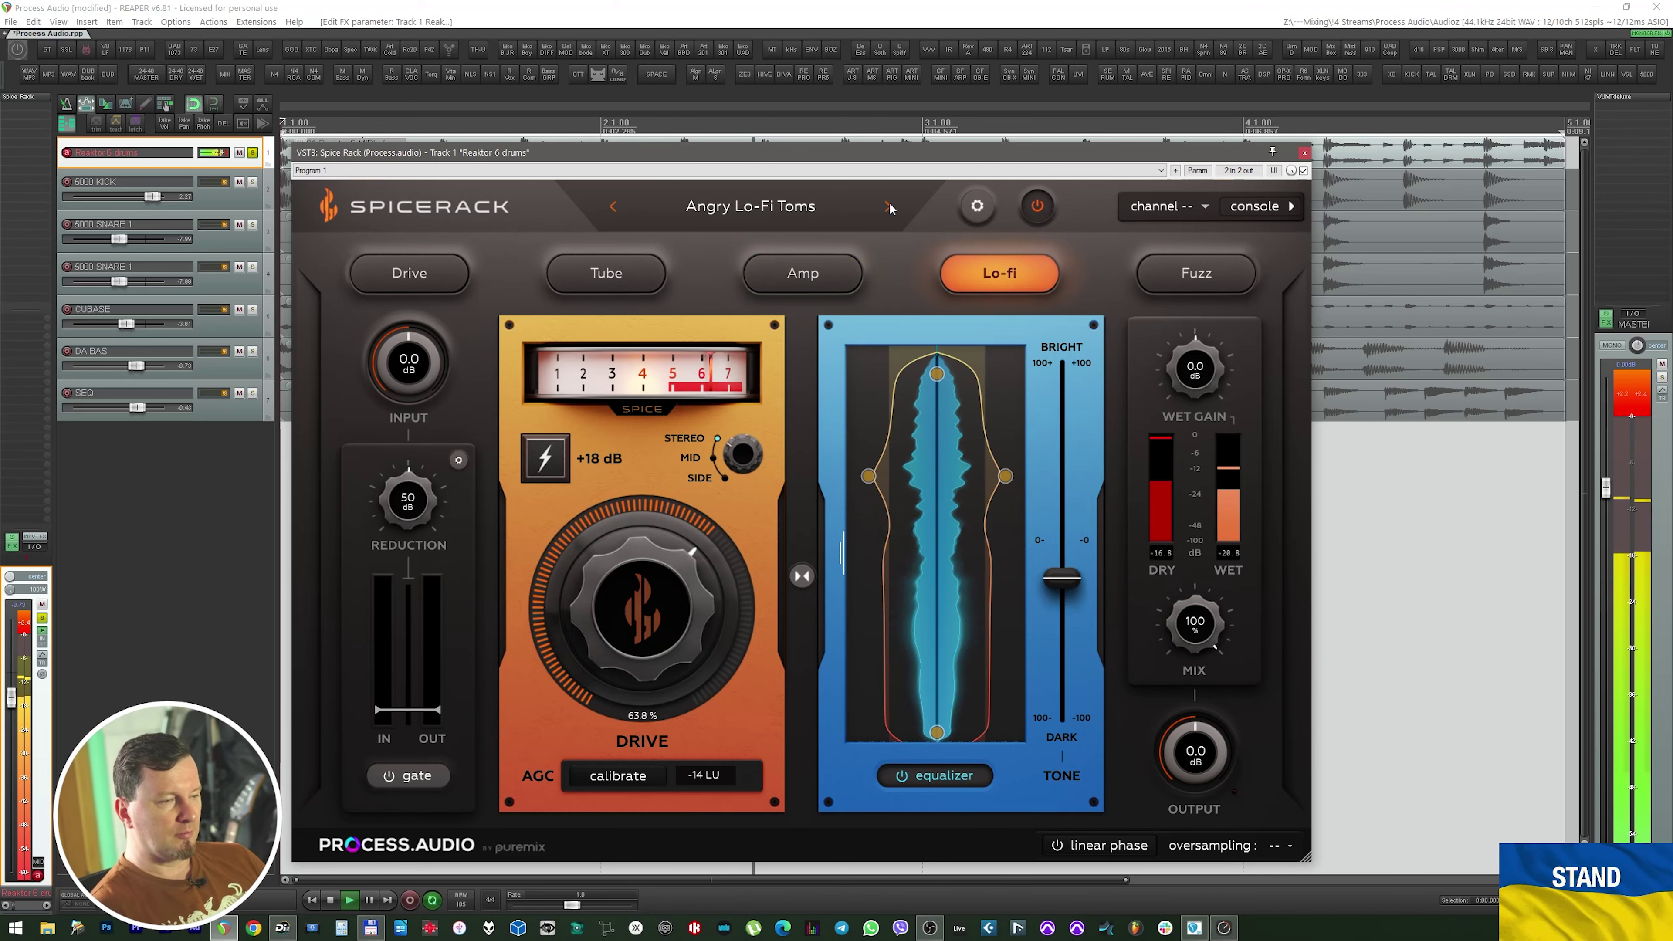
left_click(888, 208)
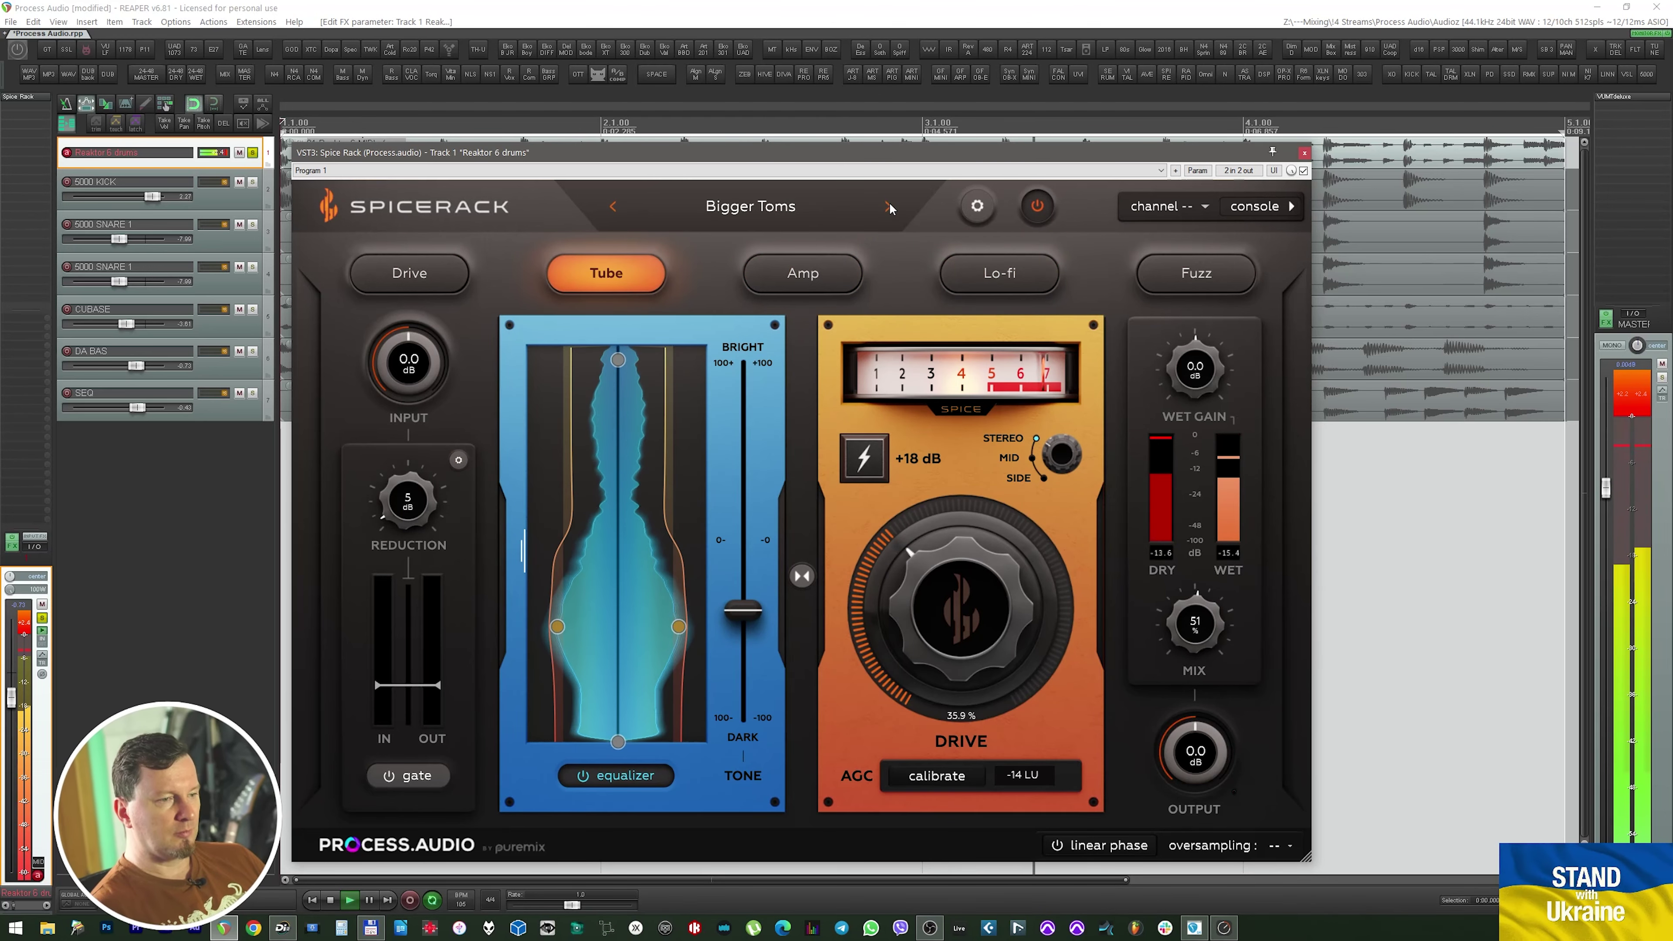
left_click(888, 208)
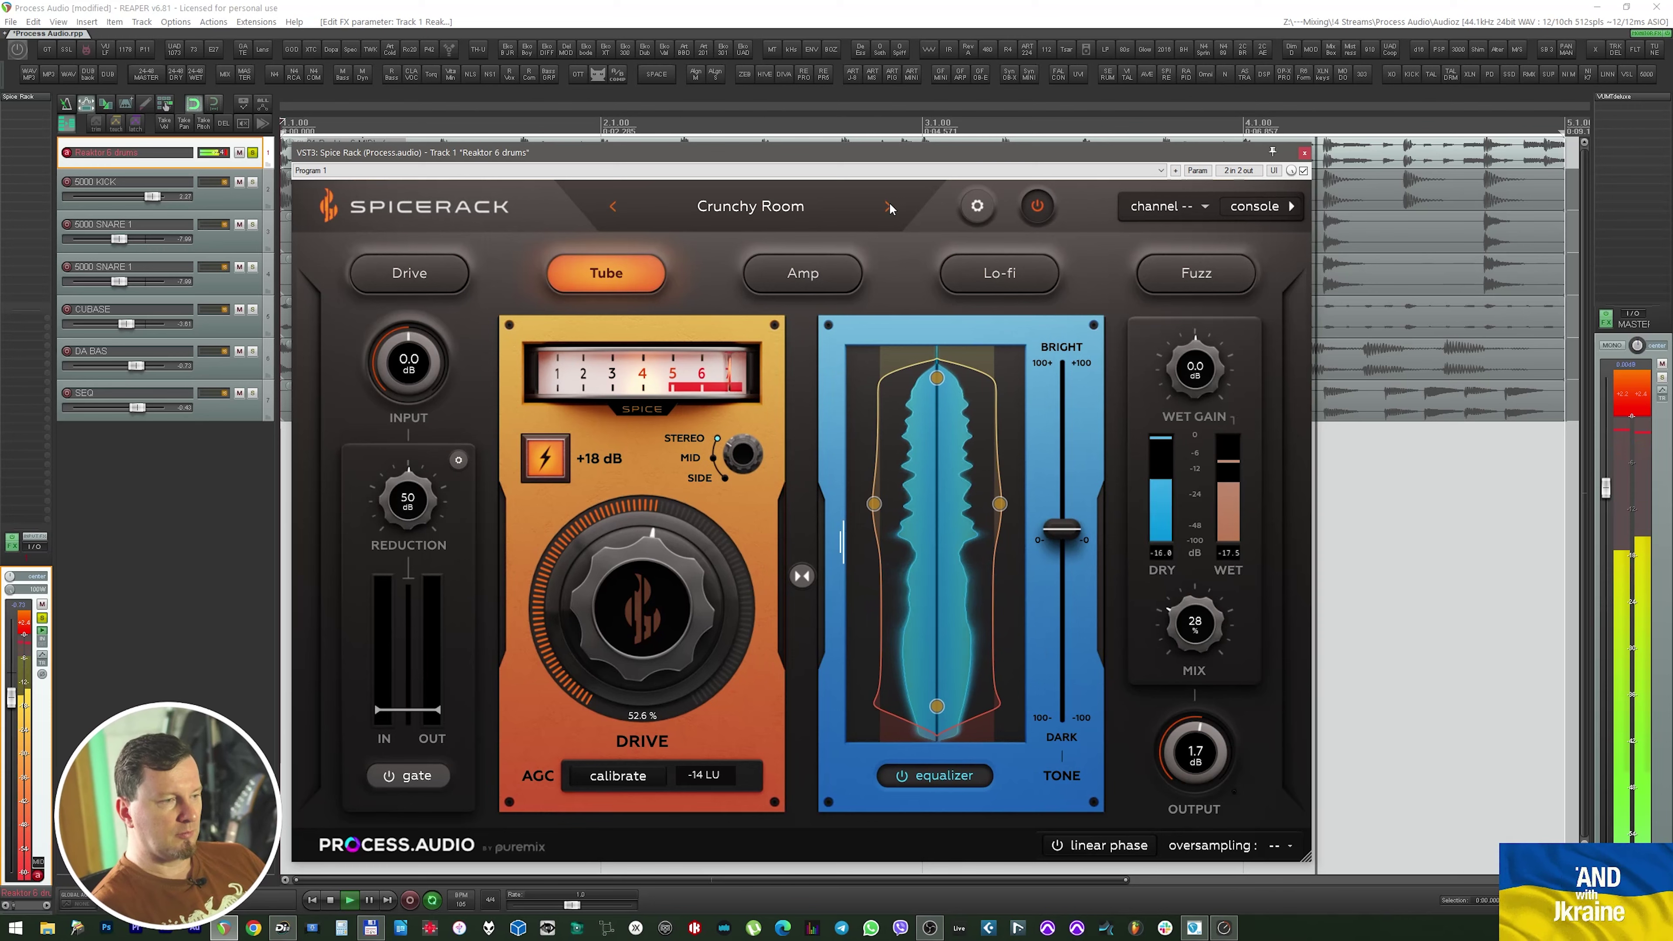
left_click(889, 207)
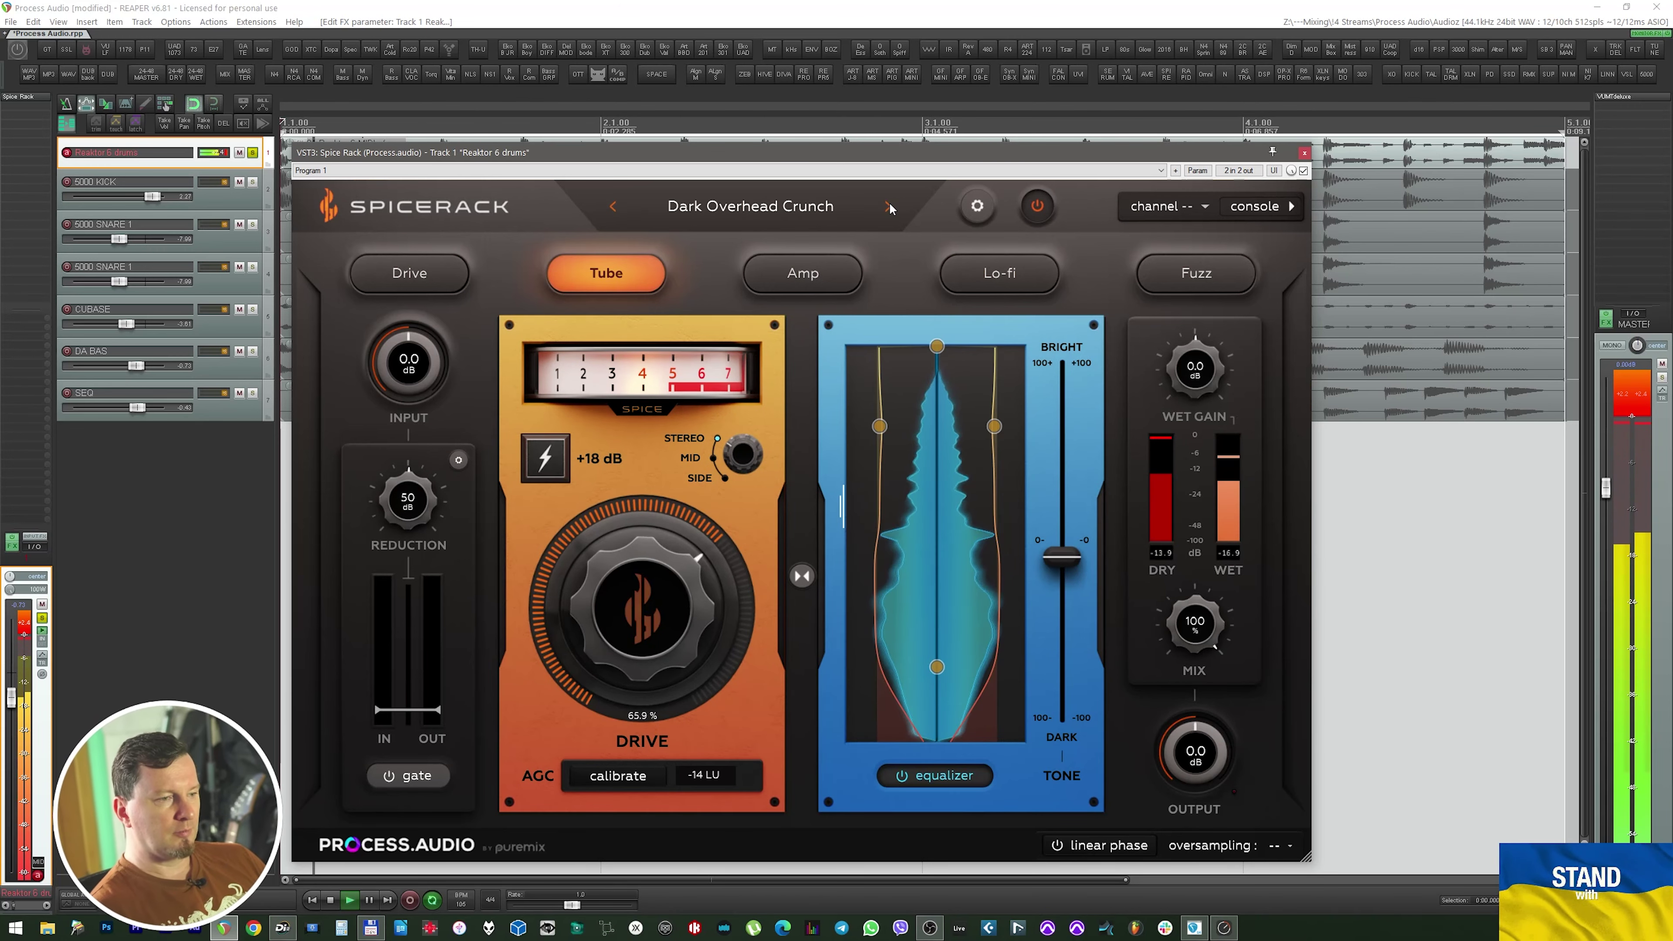
left_click(888, 208)
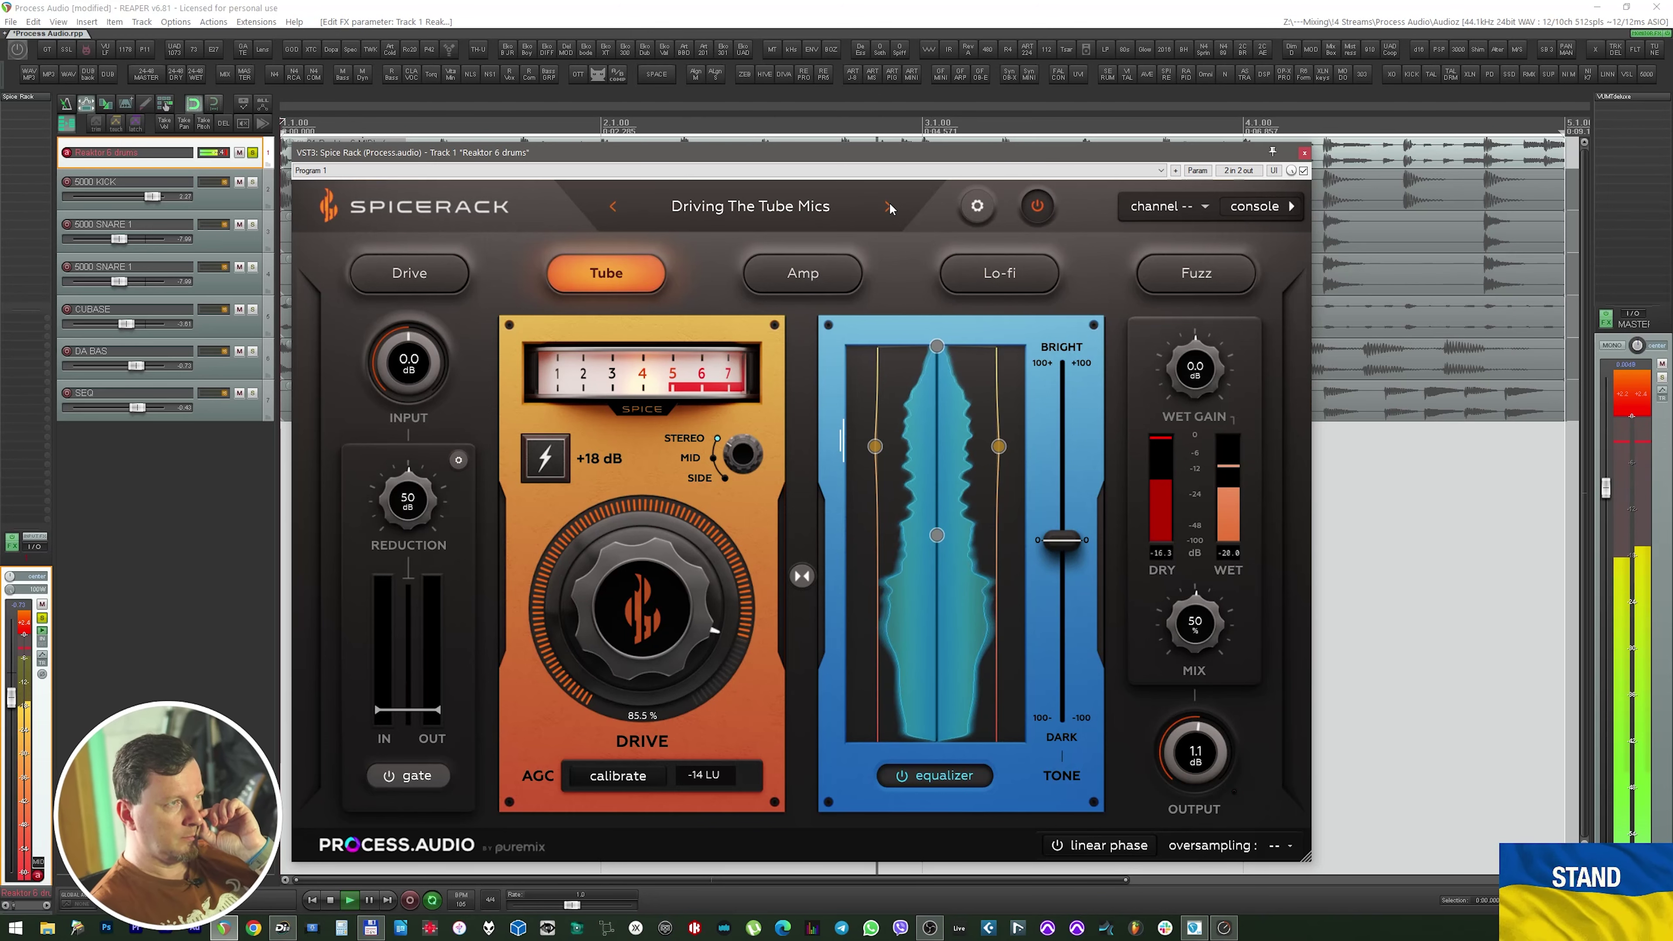
left_click(889, 208)
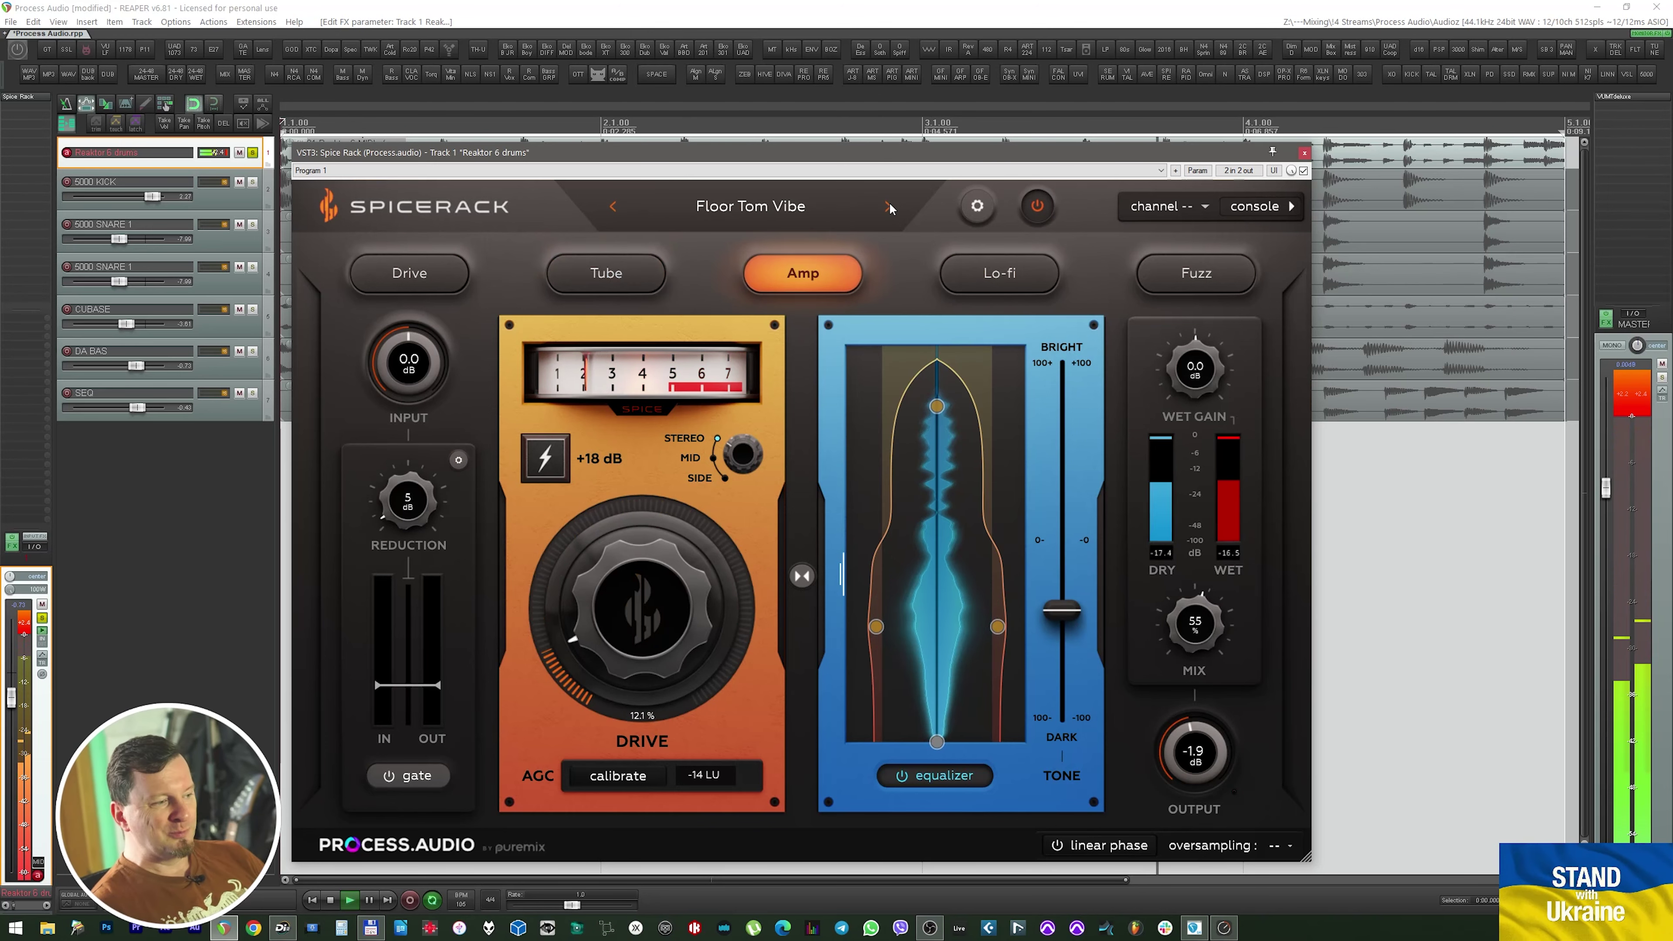
left_click(889, 207)
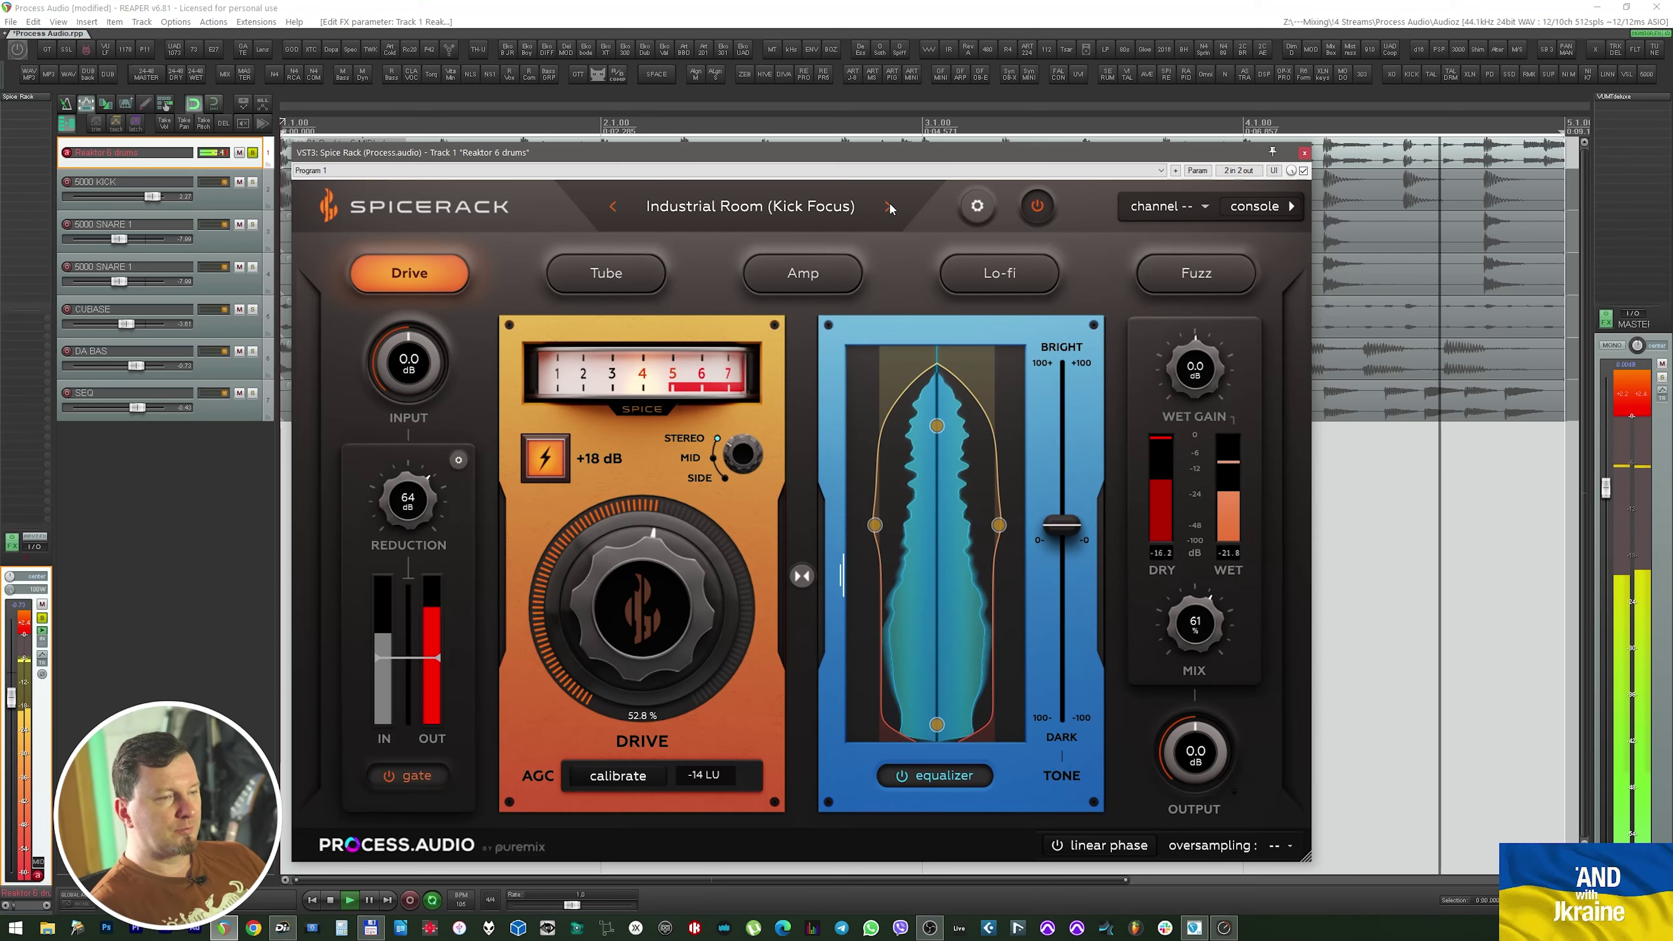
left_click(889, 208)
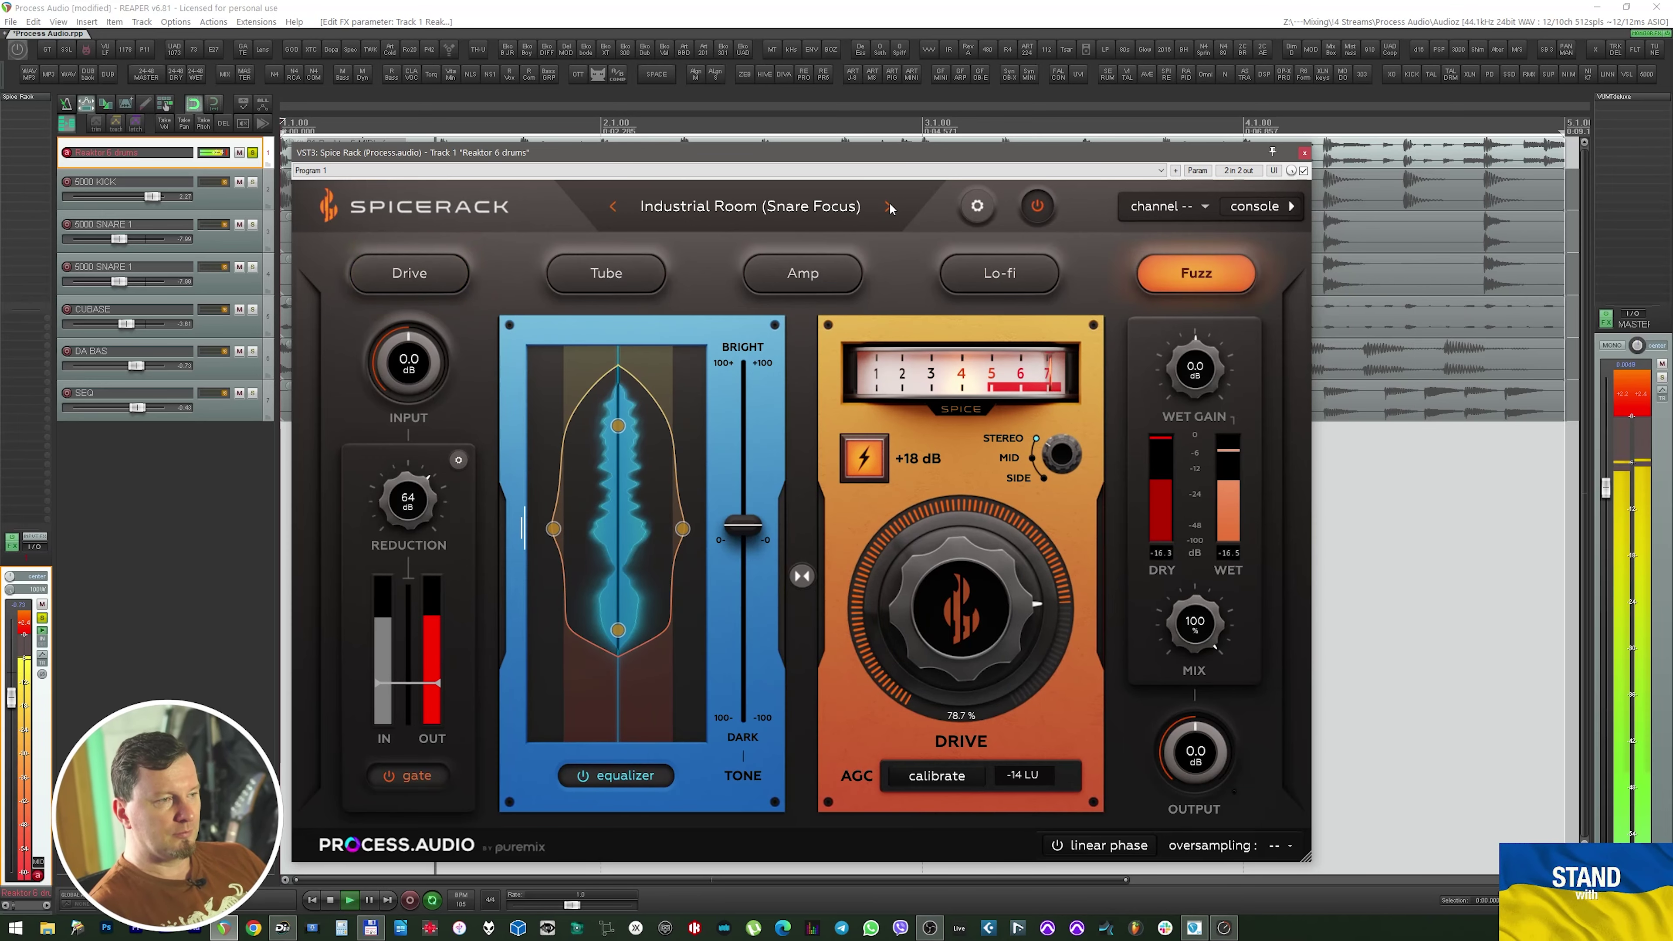
left_click(888, 207)
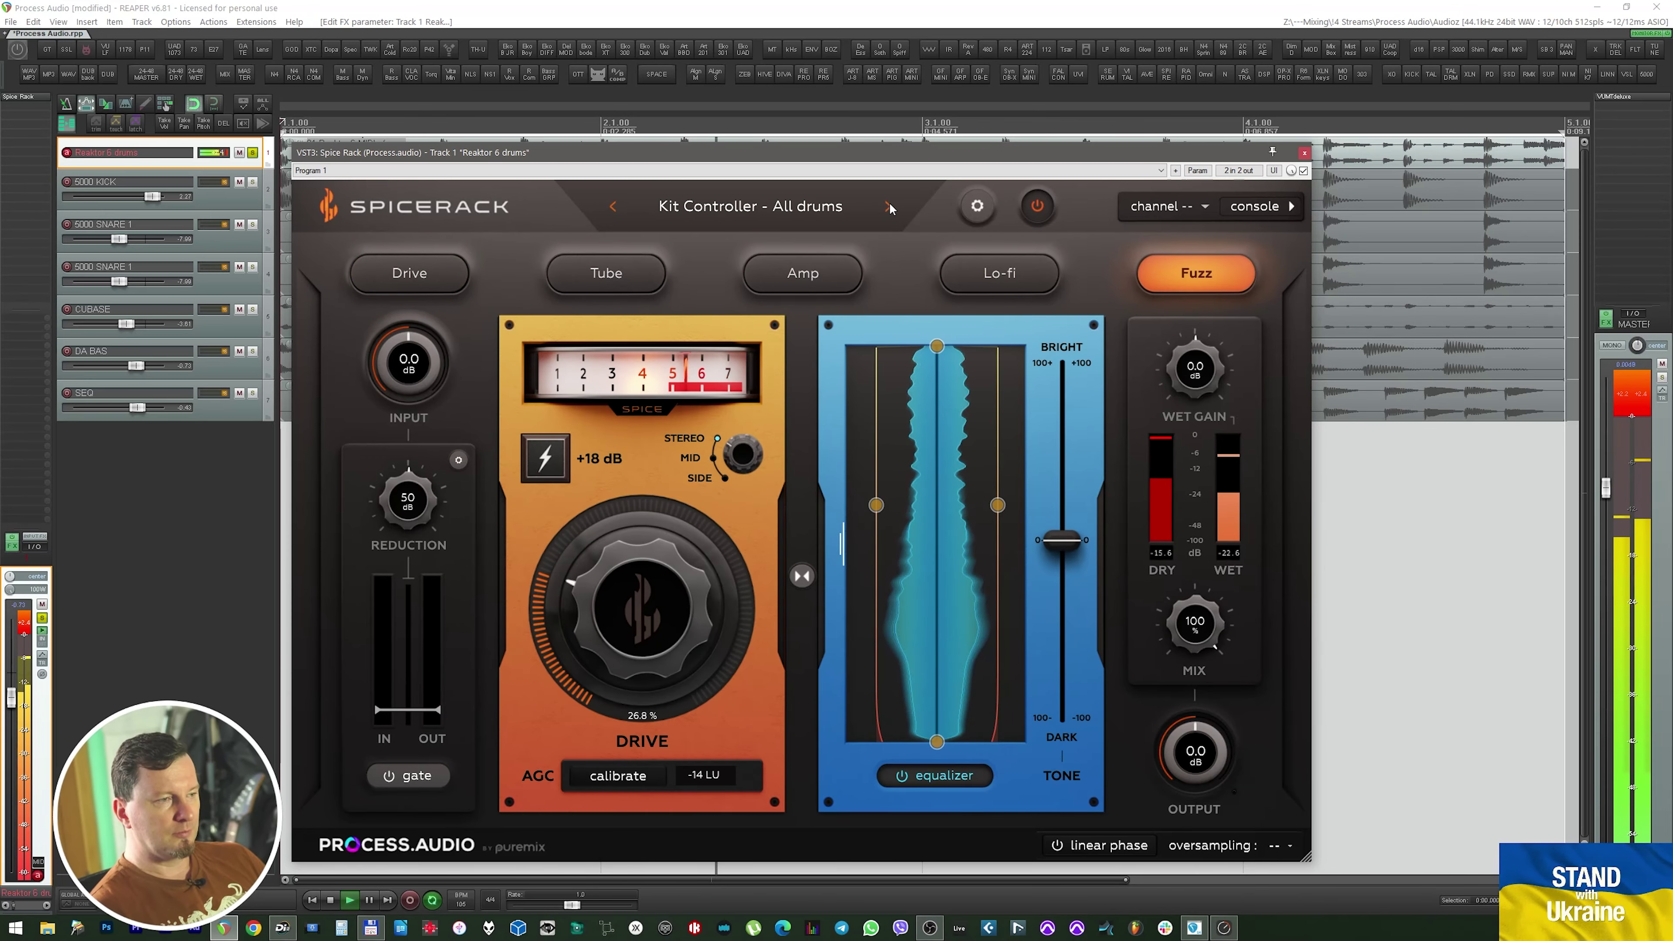
left_click(888, 207)
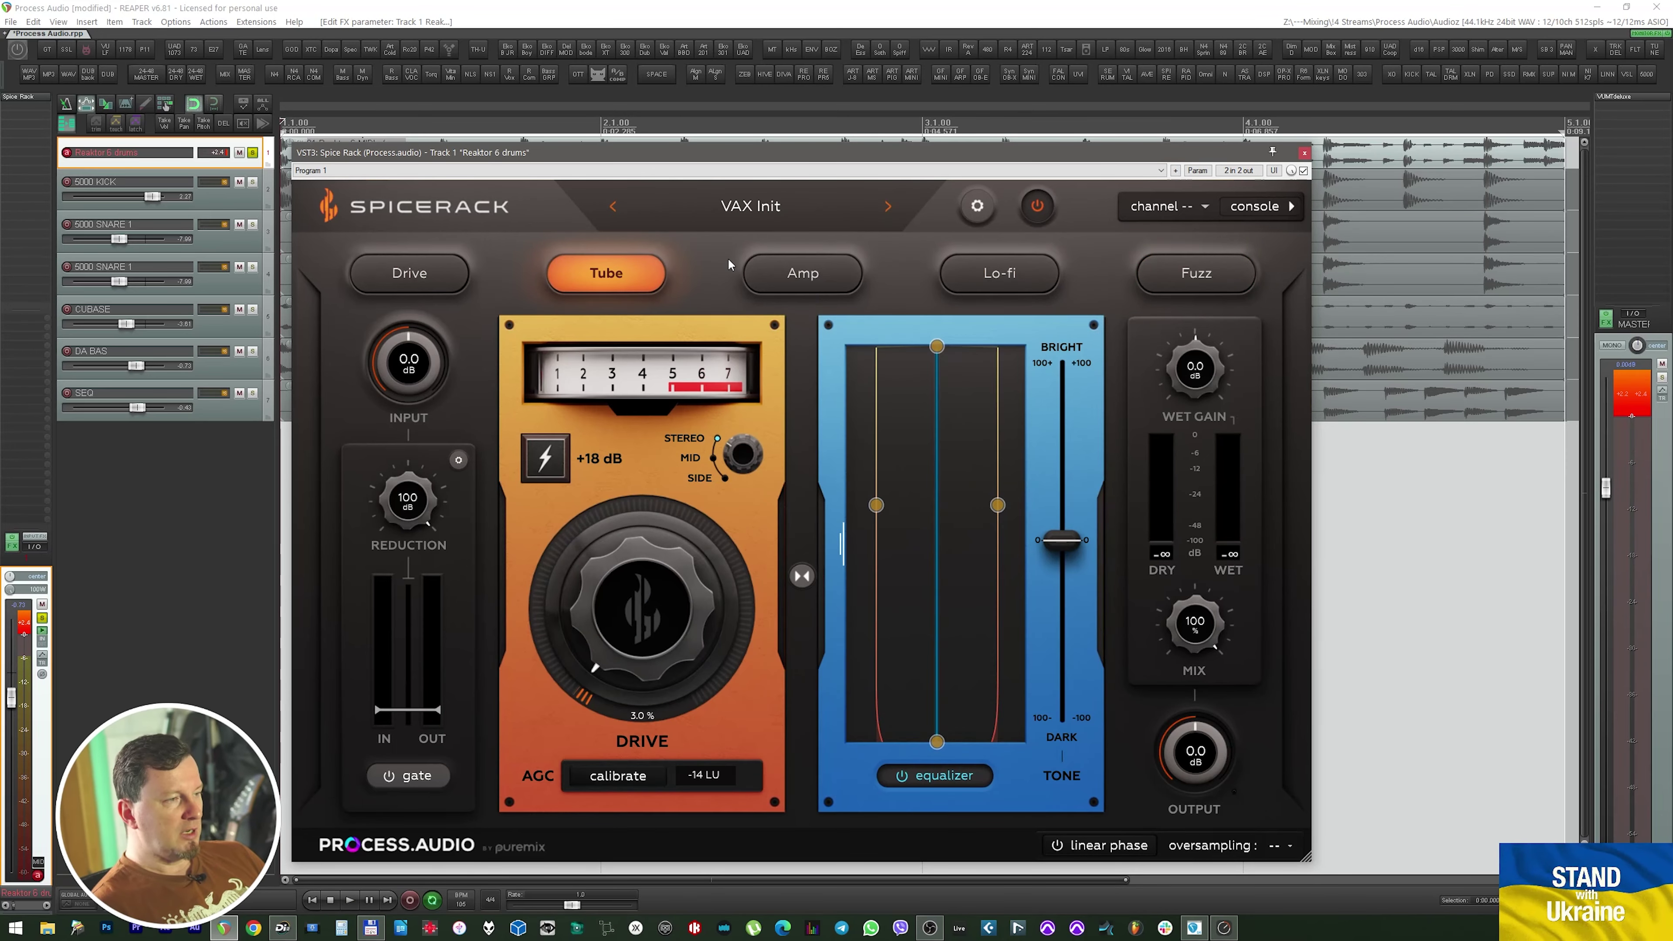
Switch the saturation type to Drive, raise the drive amount to 49.8 %, and play the drums
left_click(428, 271)
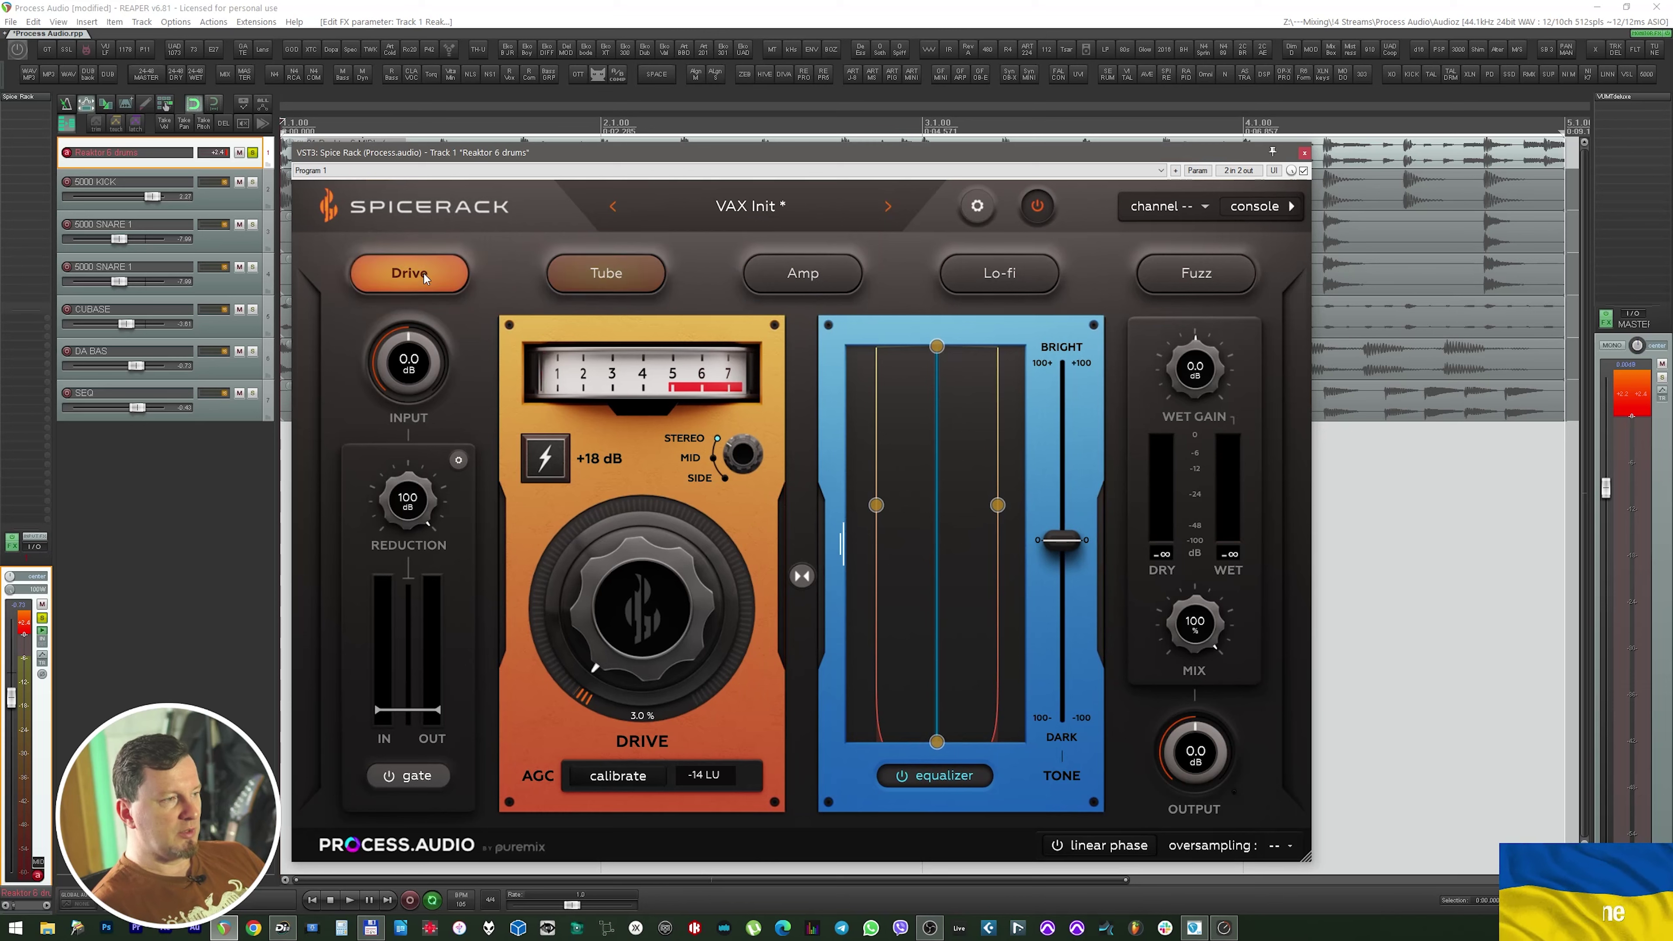
left_click_drag(640, 629, 643, 512)
key("space")
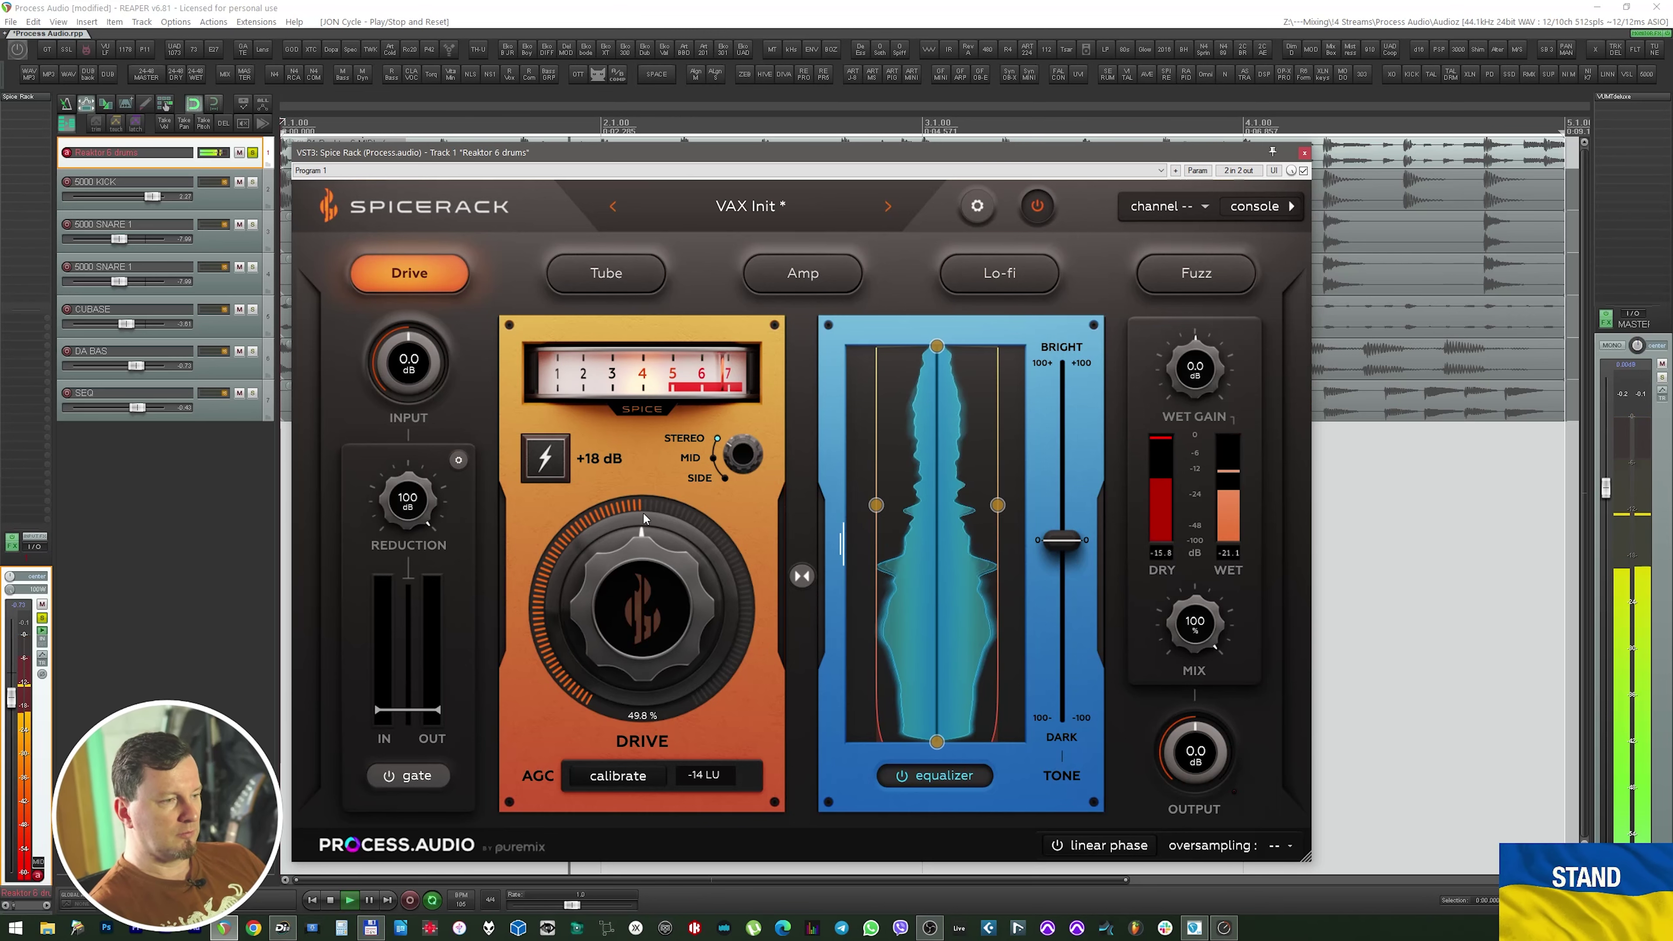
Toggle the +18 dB boost on and off during playback, and switch the saturation type to Tube
left_click(559, 466)
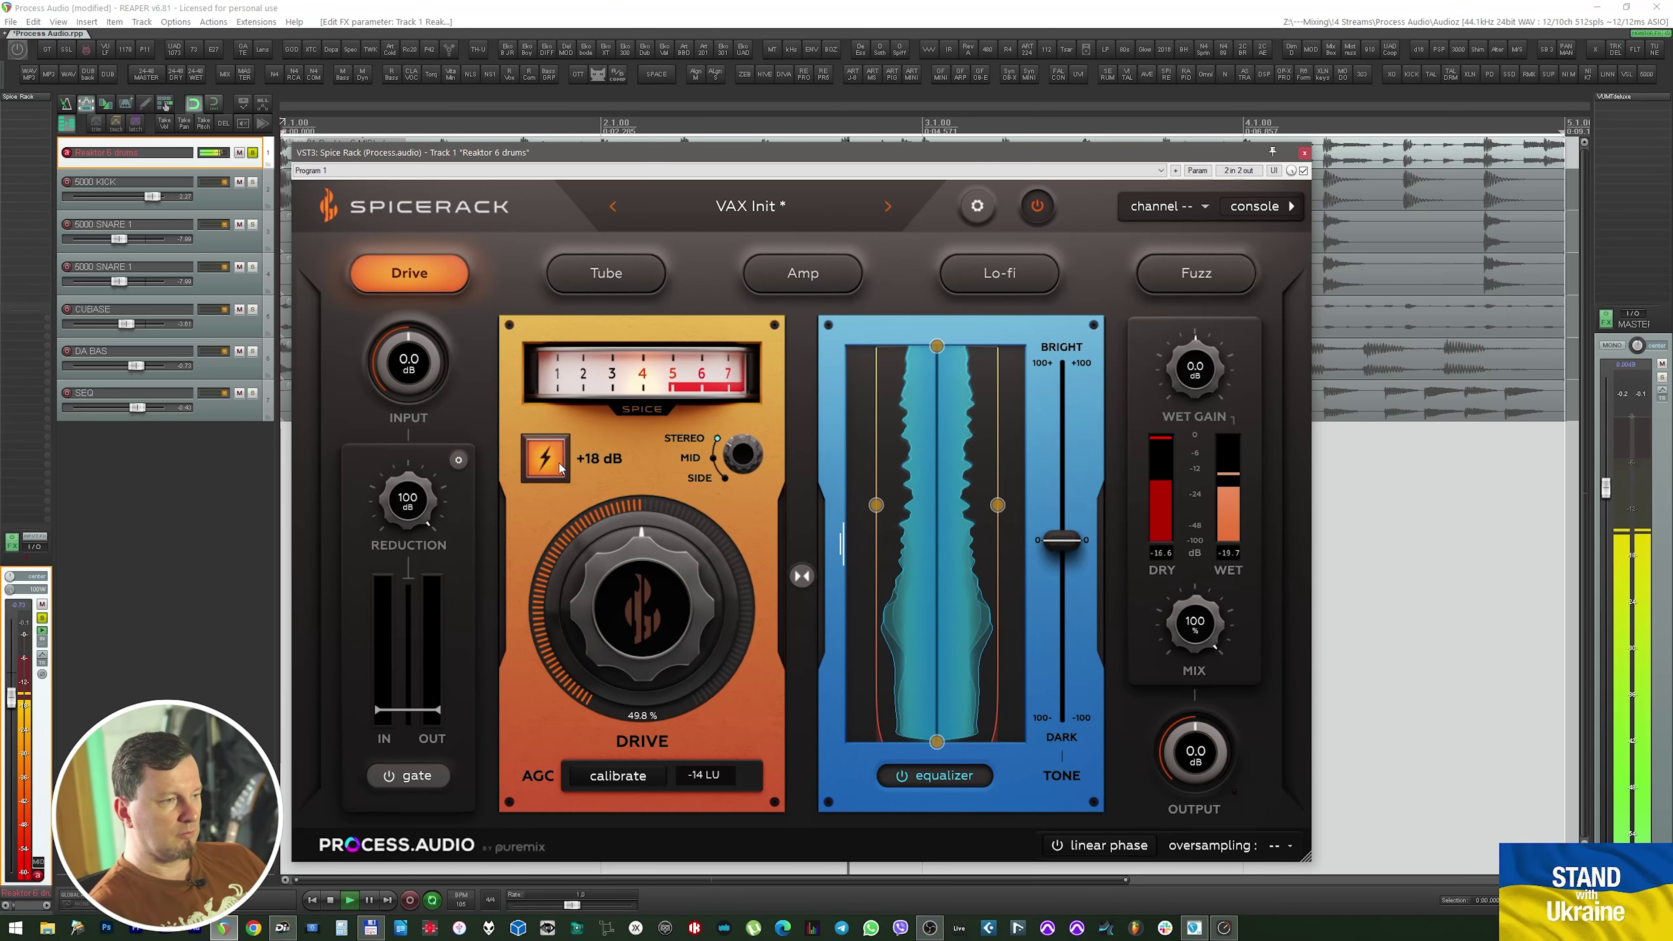
left_click(560, 465)
left_click(601, 270)
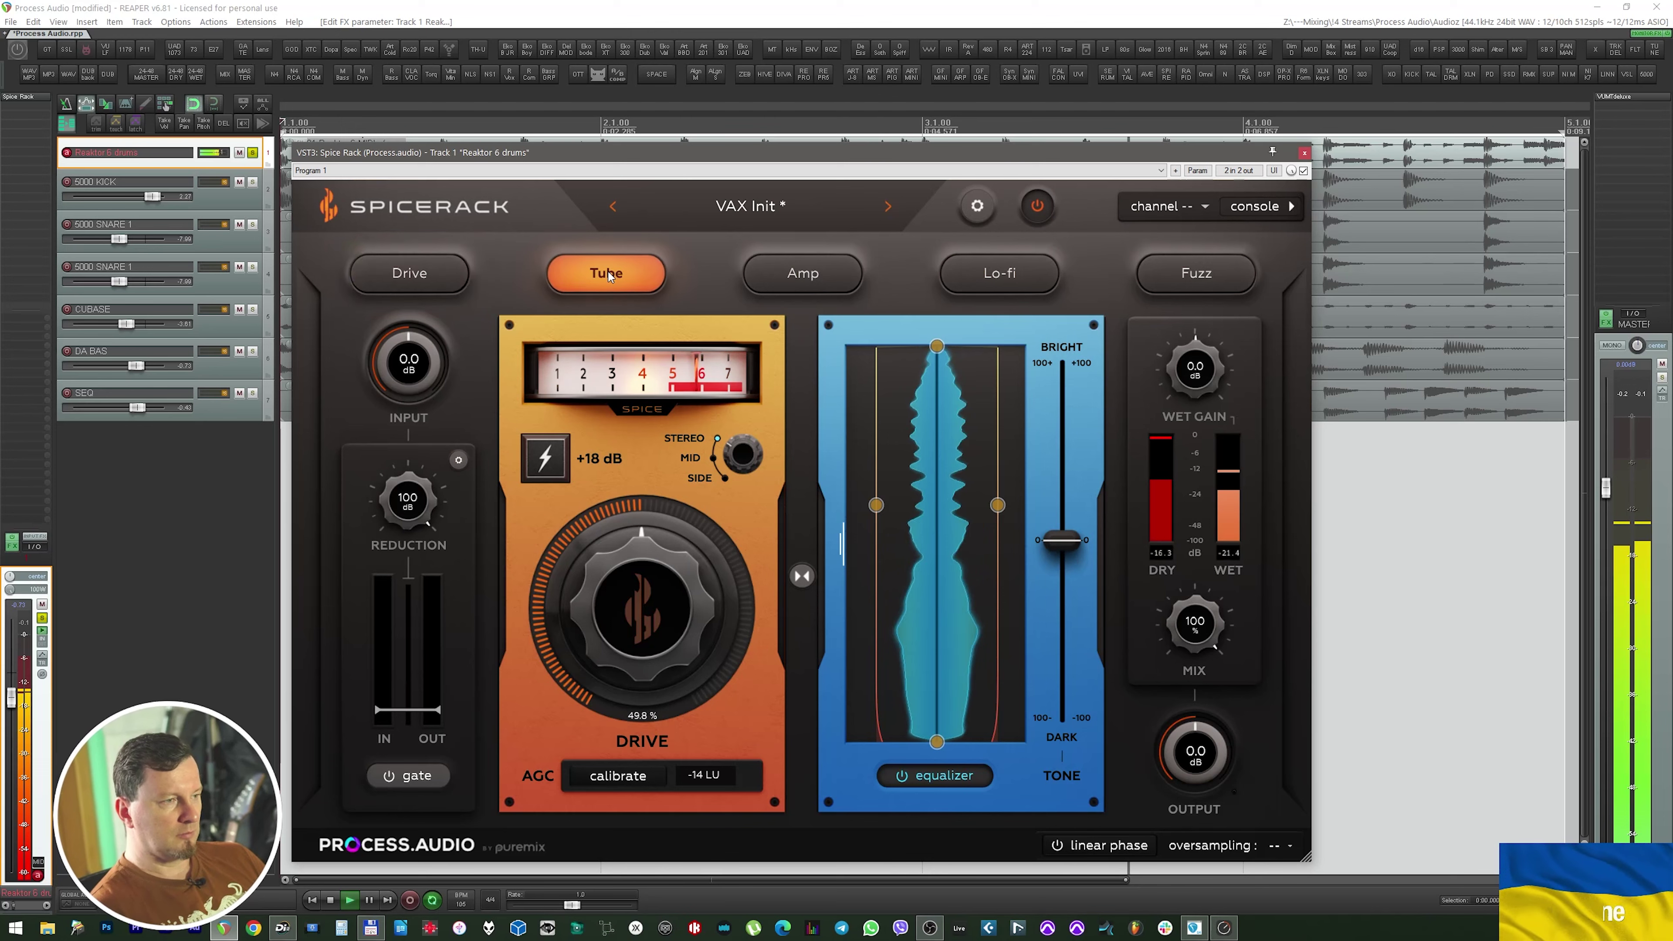
Audition the Amp, Lo-fi and Fuzz saturation types in turn during playback, and stop the drums
left_click(801, 277)
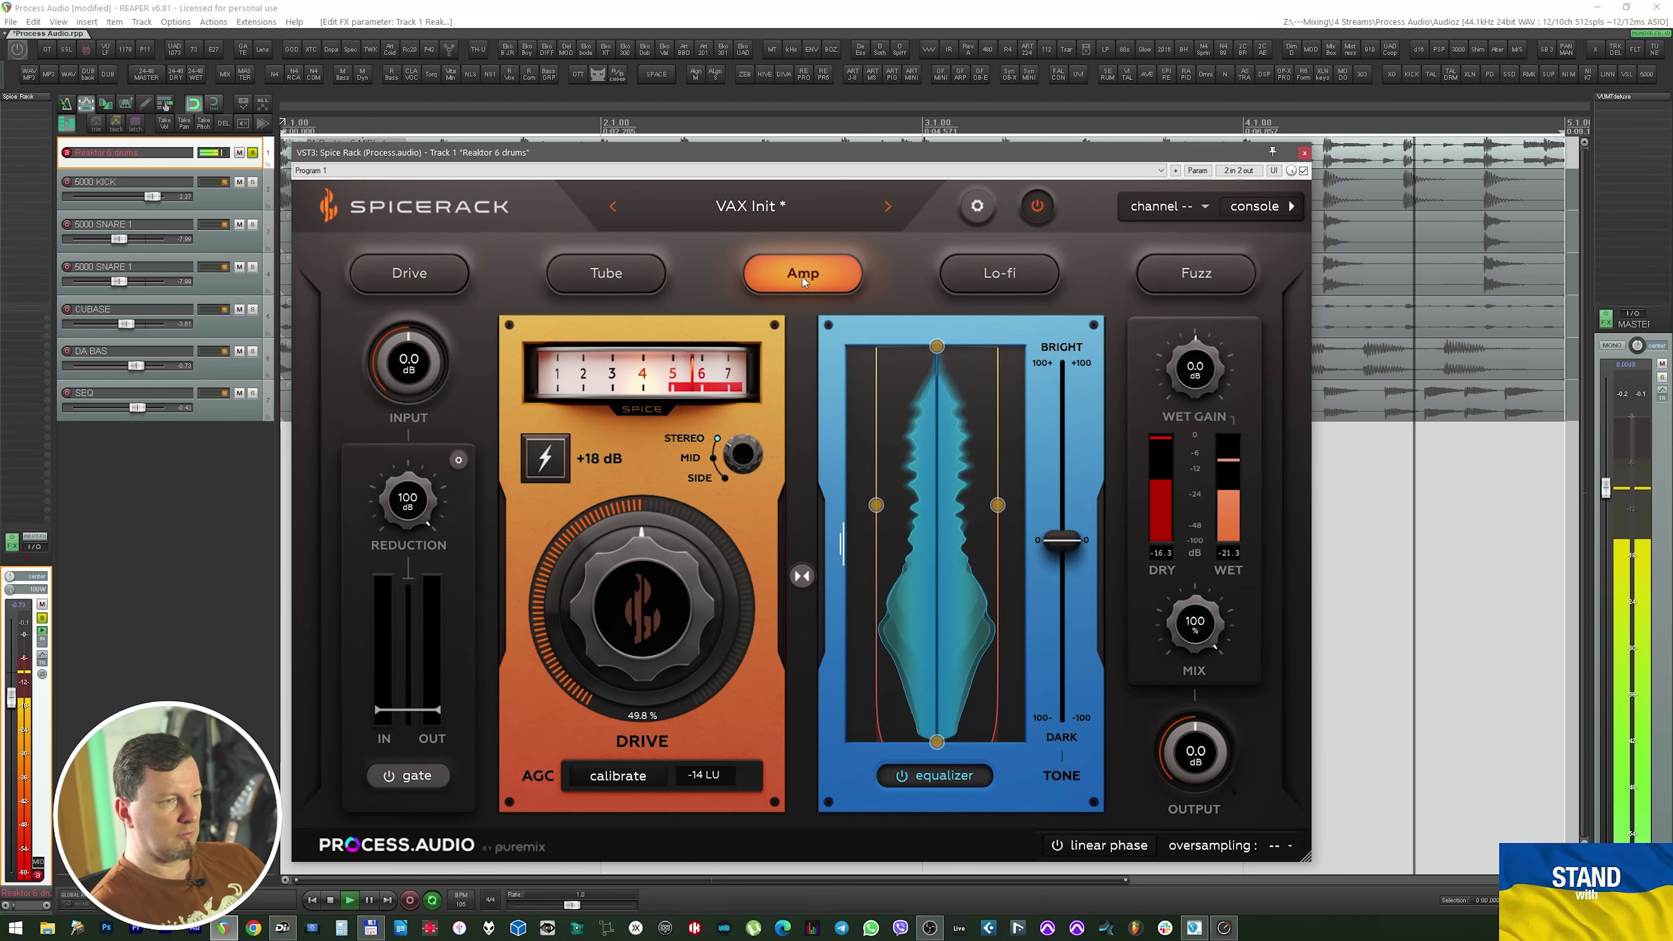
left_click(978, 273)
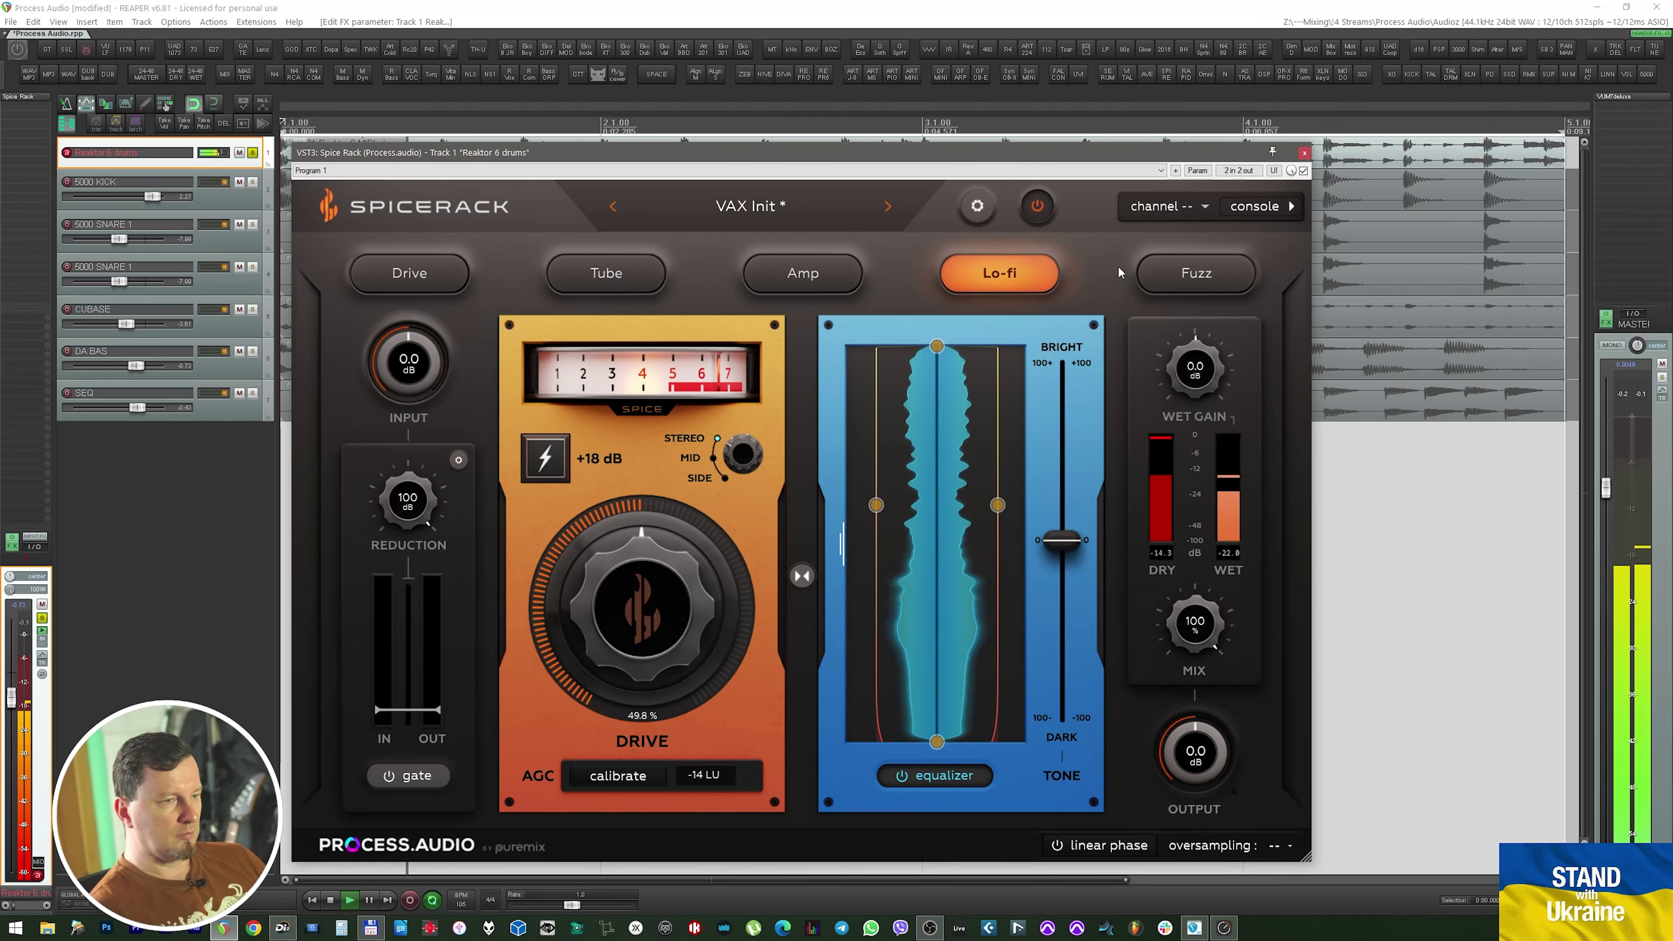
left_click(1170, 271)
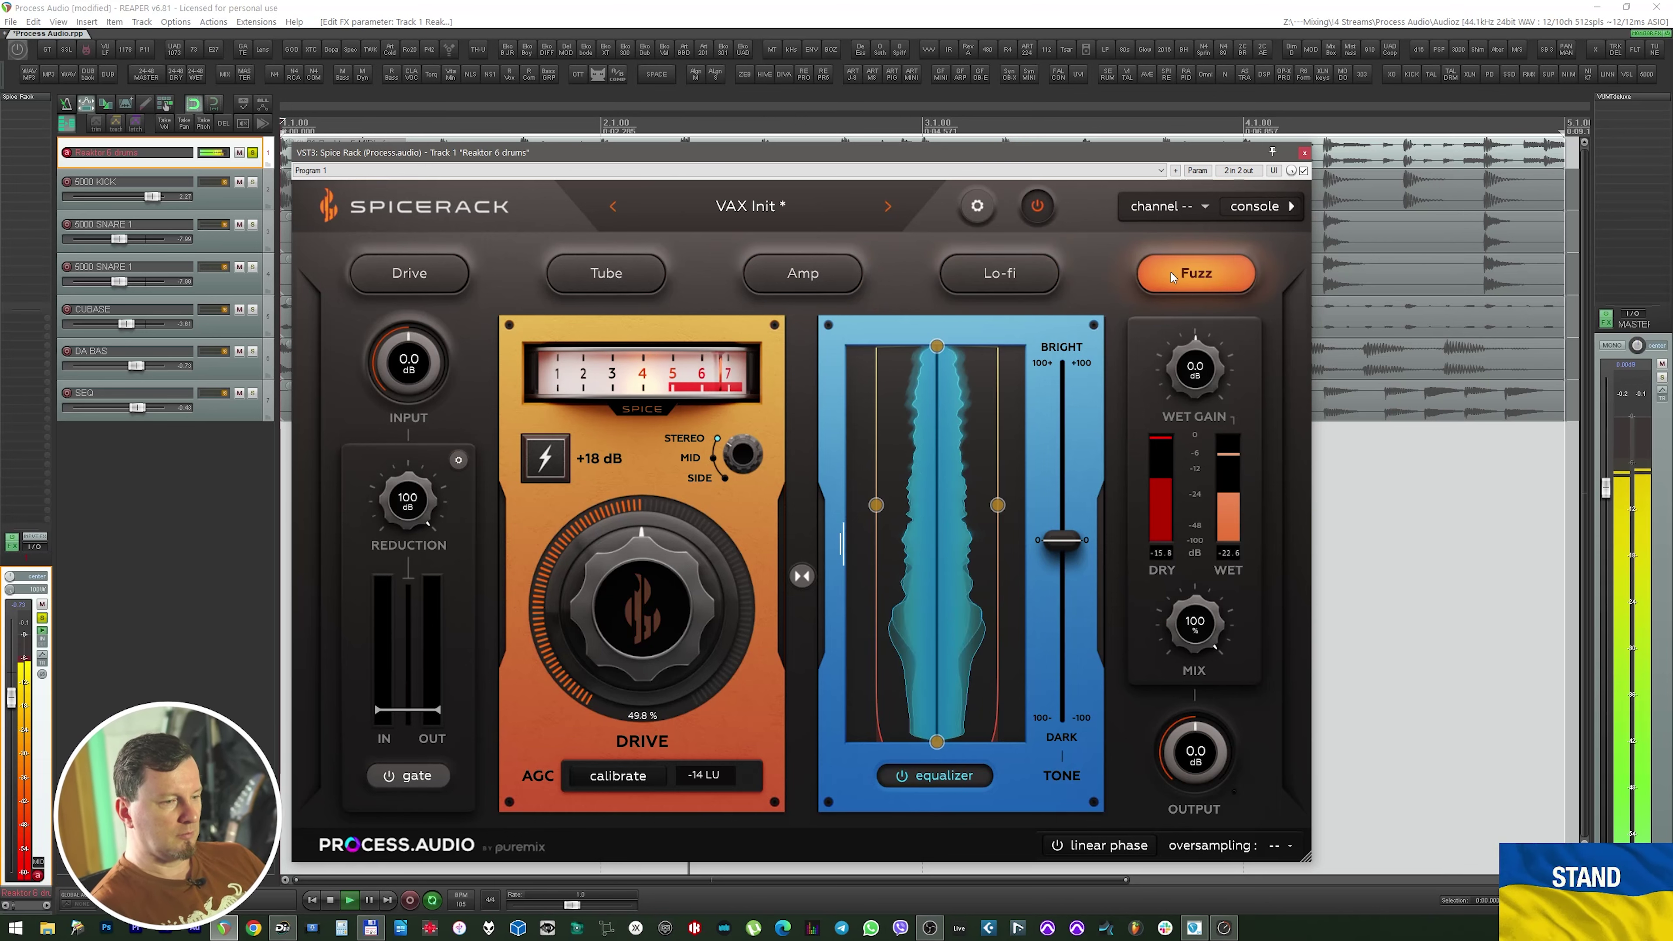
key("space")
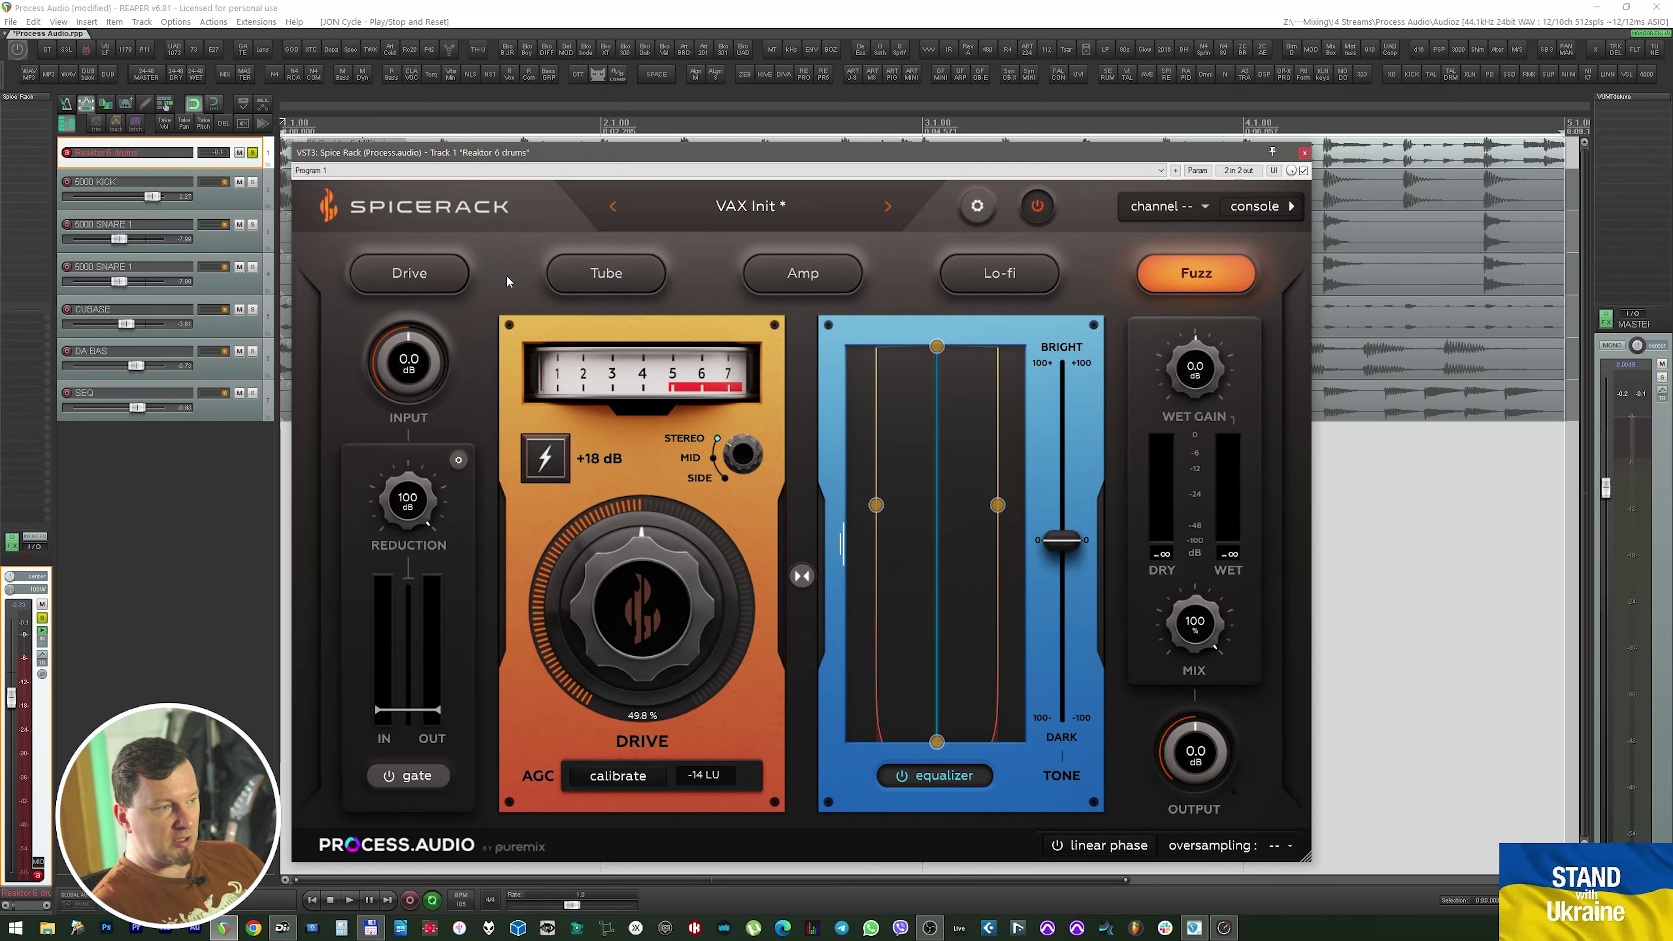
Step through the Drive, Fuzz, Tube, Amp and Lo-fi saturation types with playback stopped, and return to Tube
left_click(412, 270)
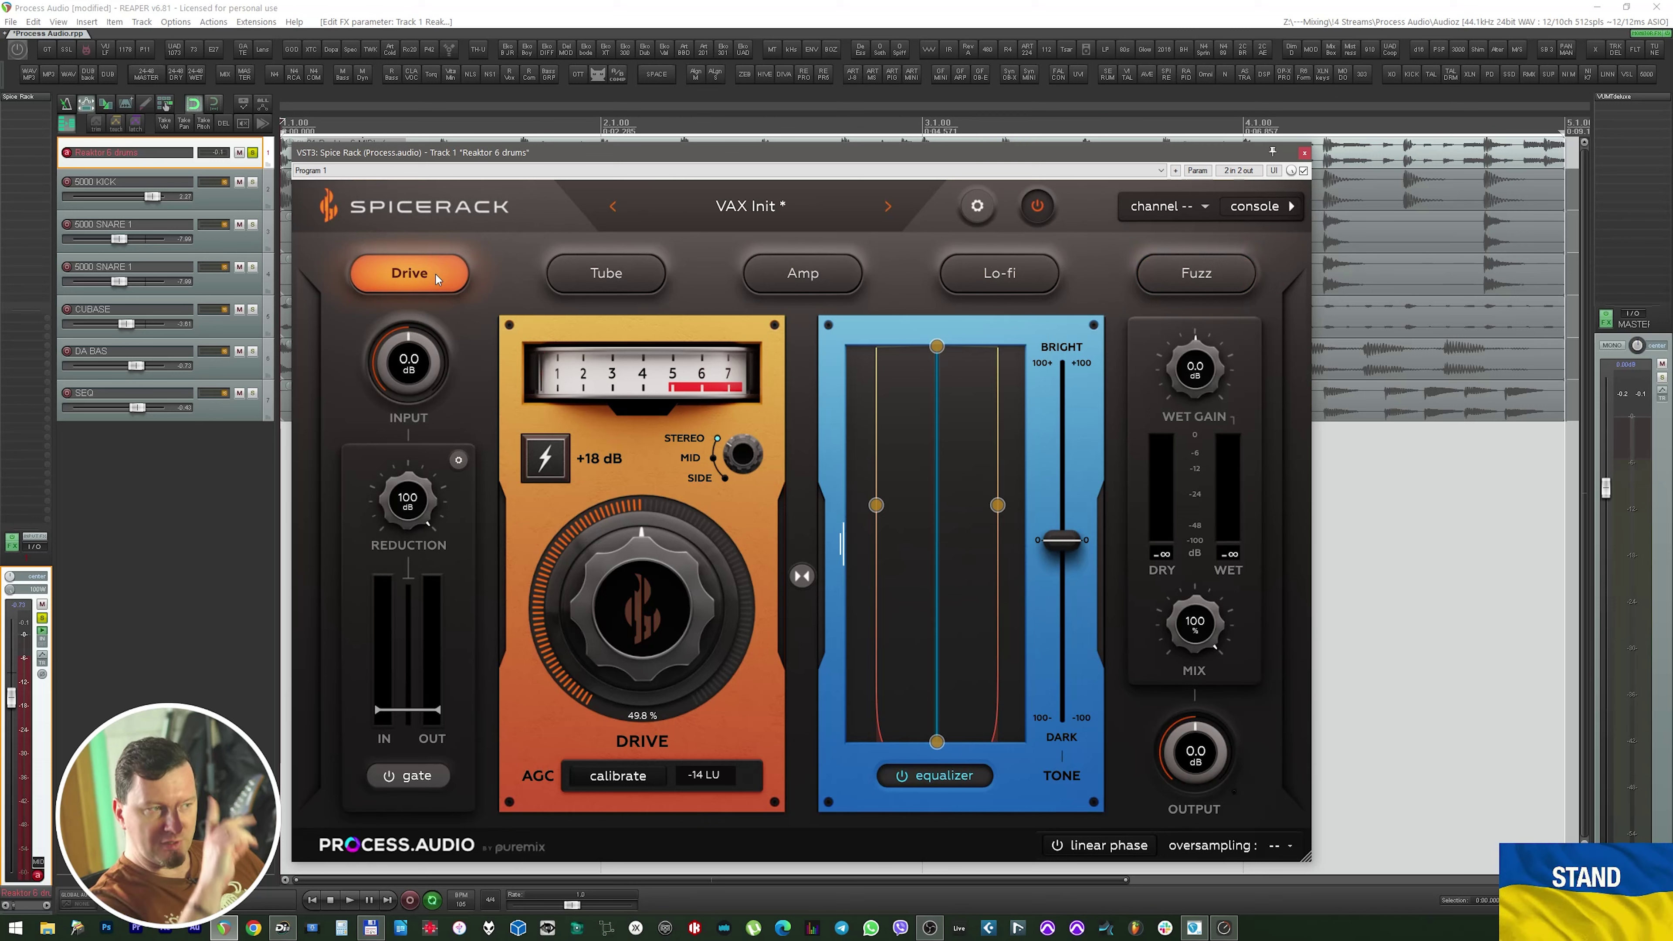
left_click(1191, 273)
left_click(601, 279)
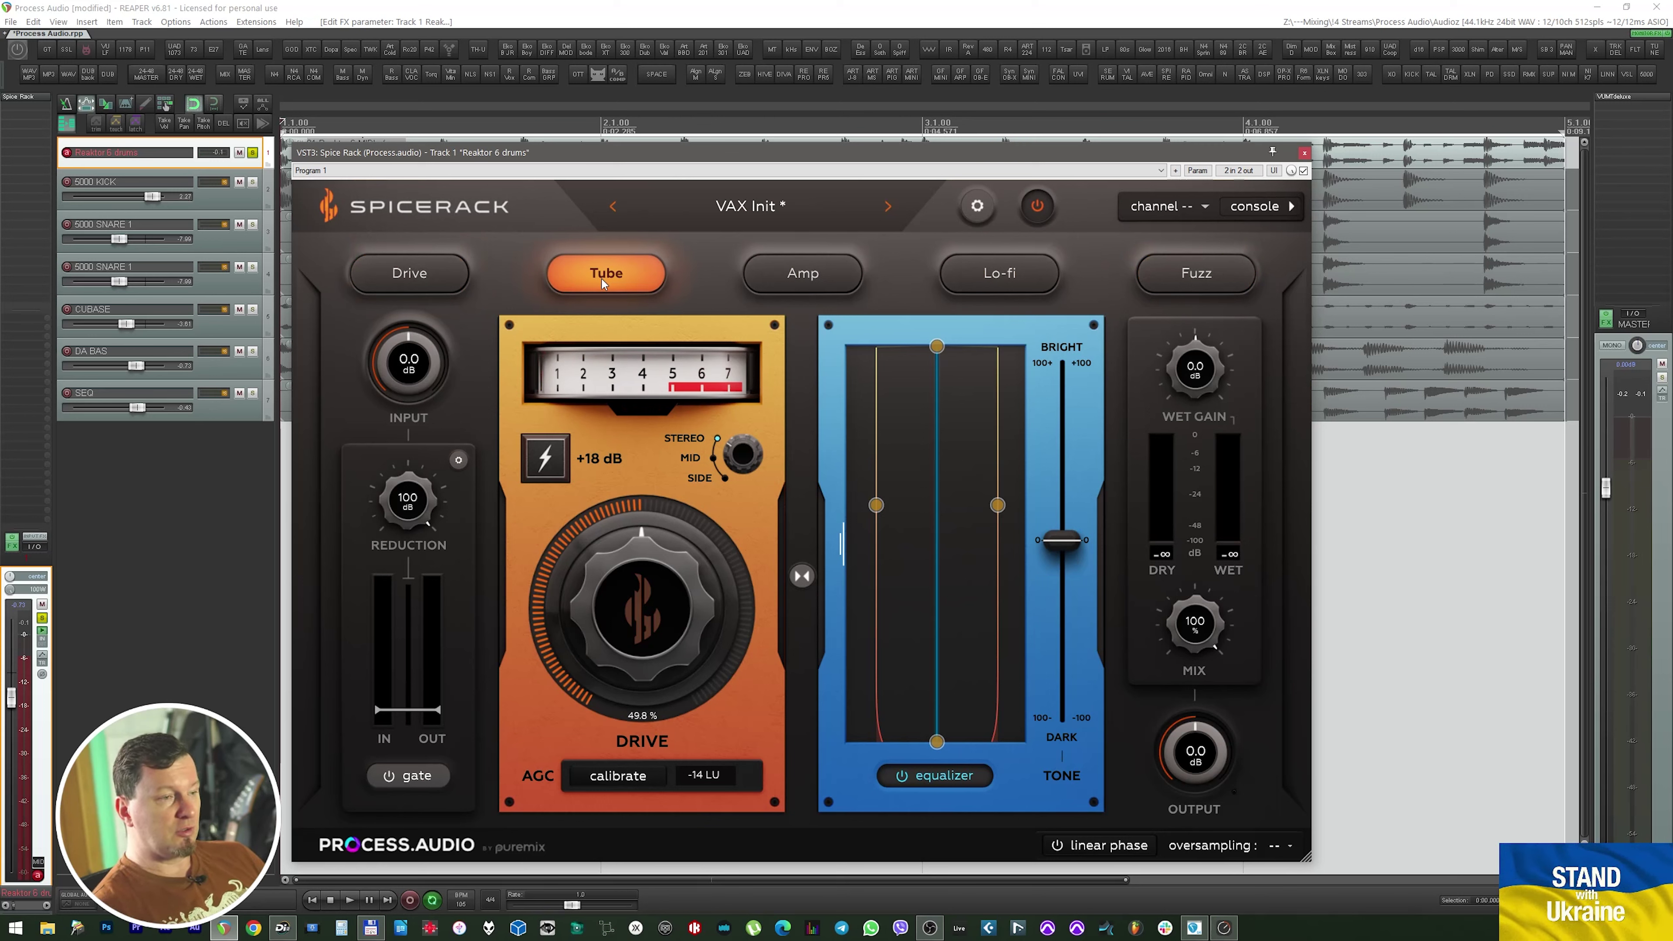
left_click(806, 275)
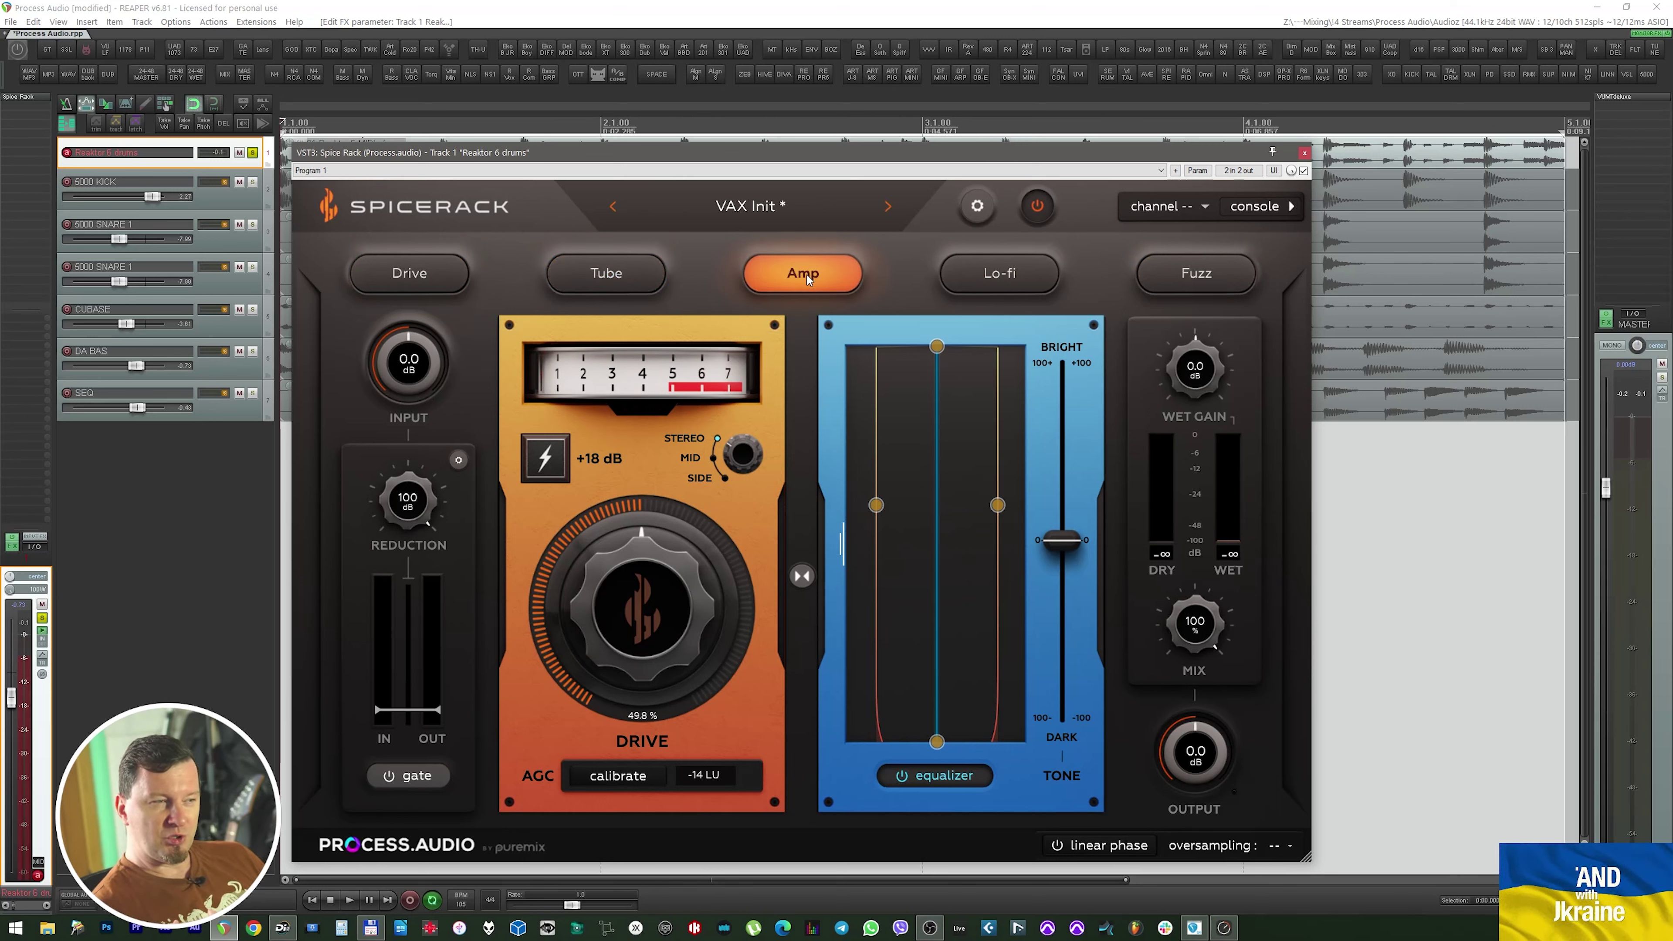
left_click(994, 281)
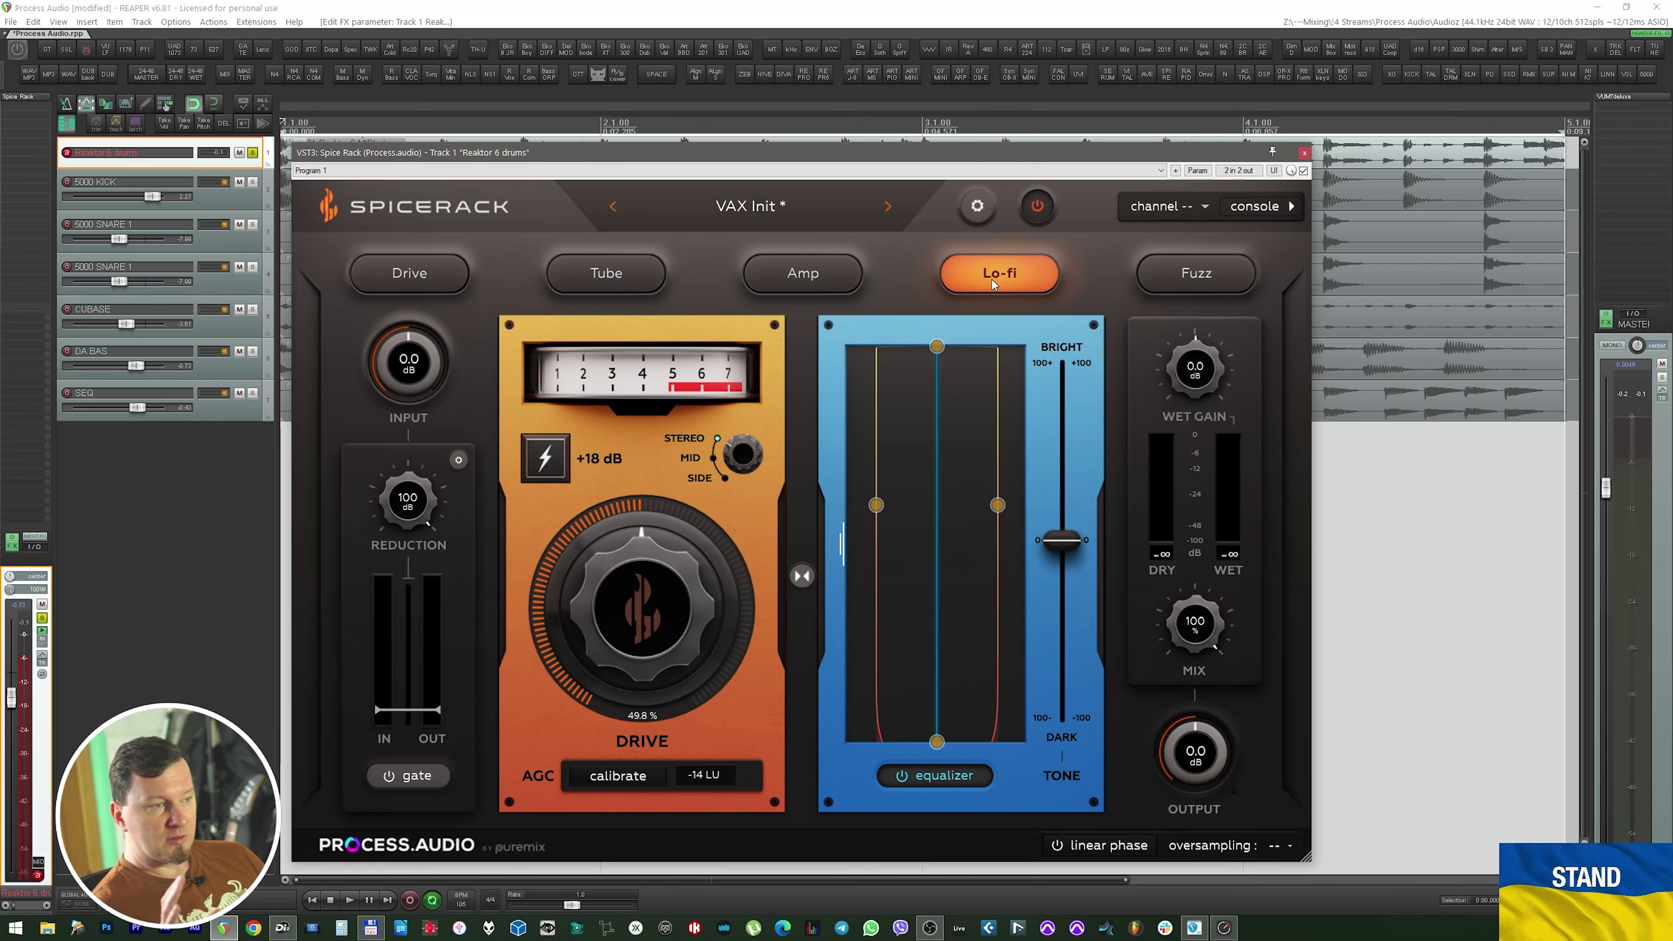
left_click(618, 282)
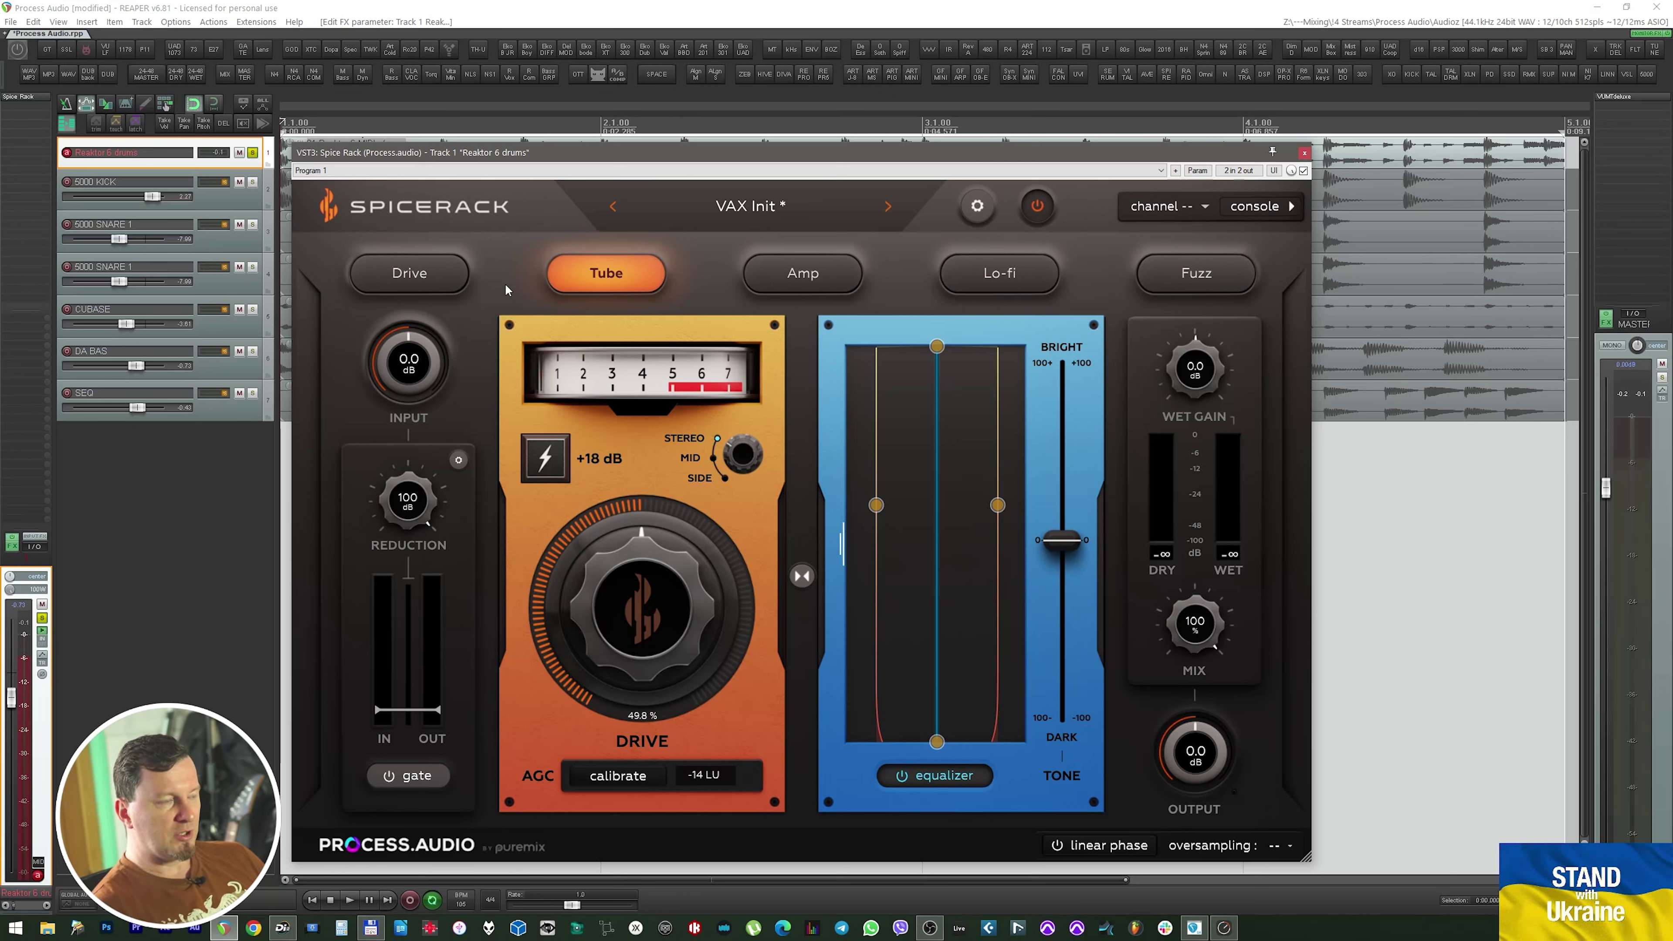
Play the drums, switch the saturation type to Drive, and raise the drive amount to 58.4 %
key("space")
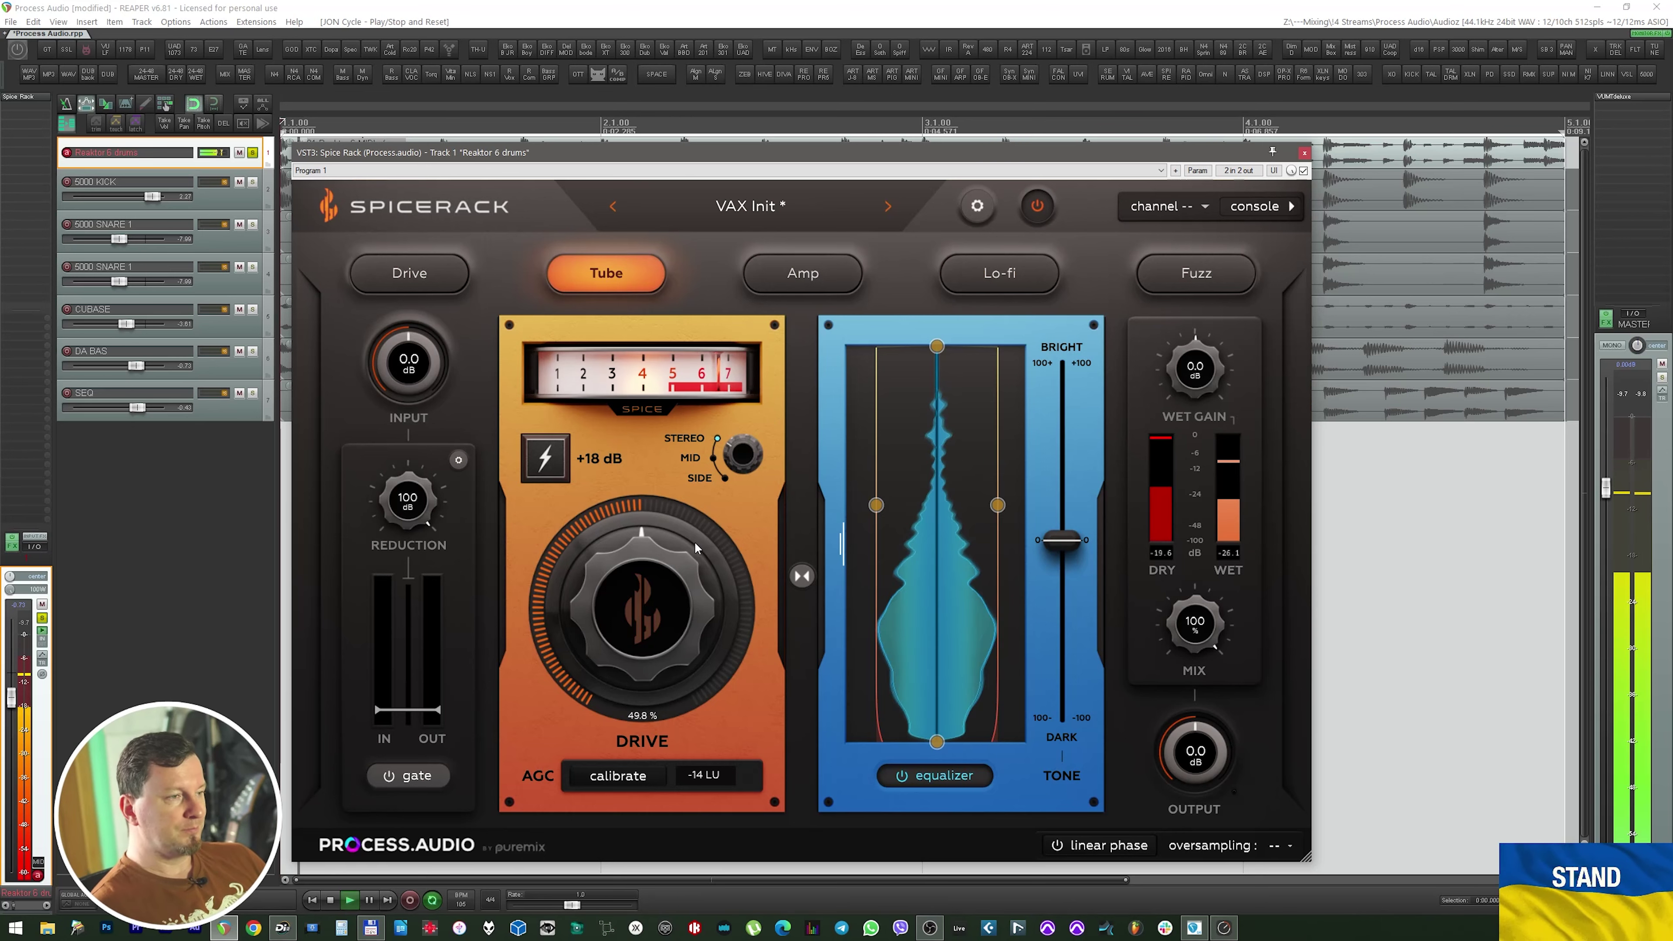
left_click(440, 274)
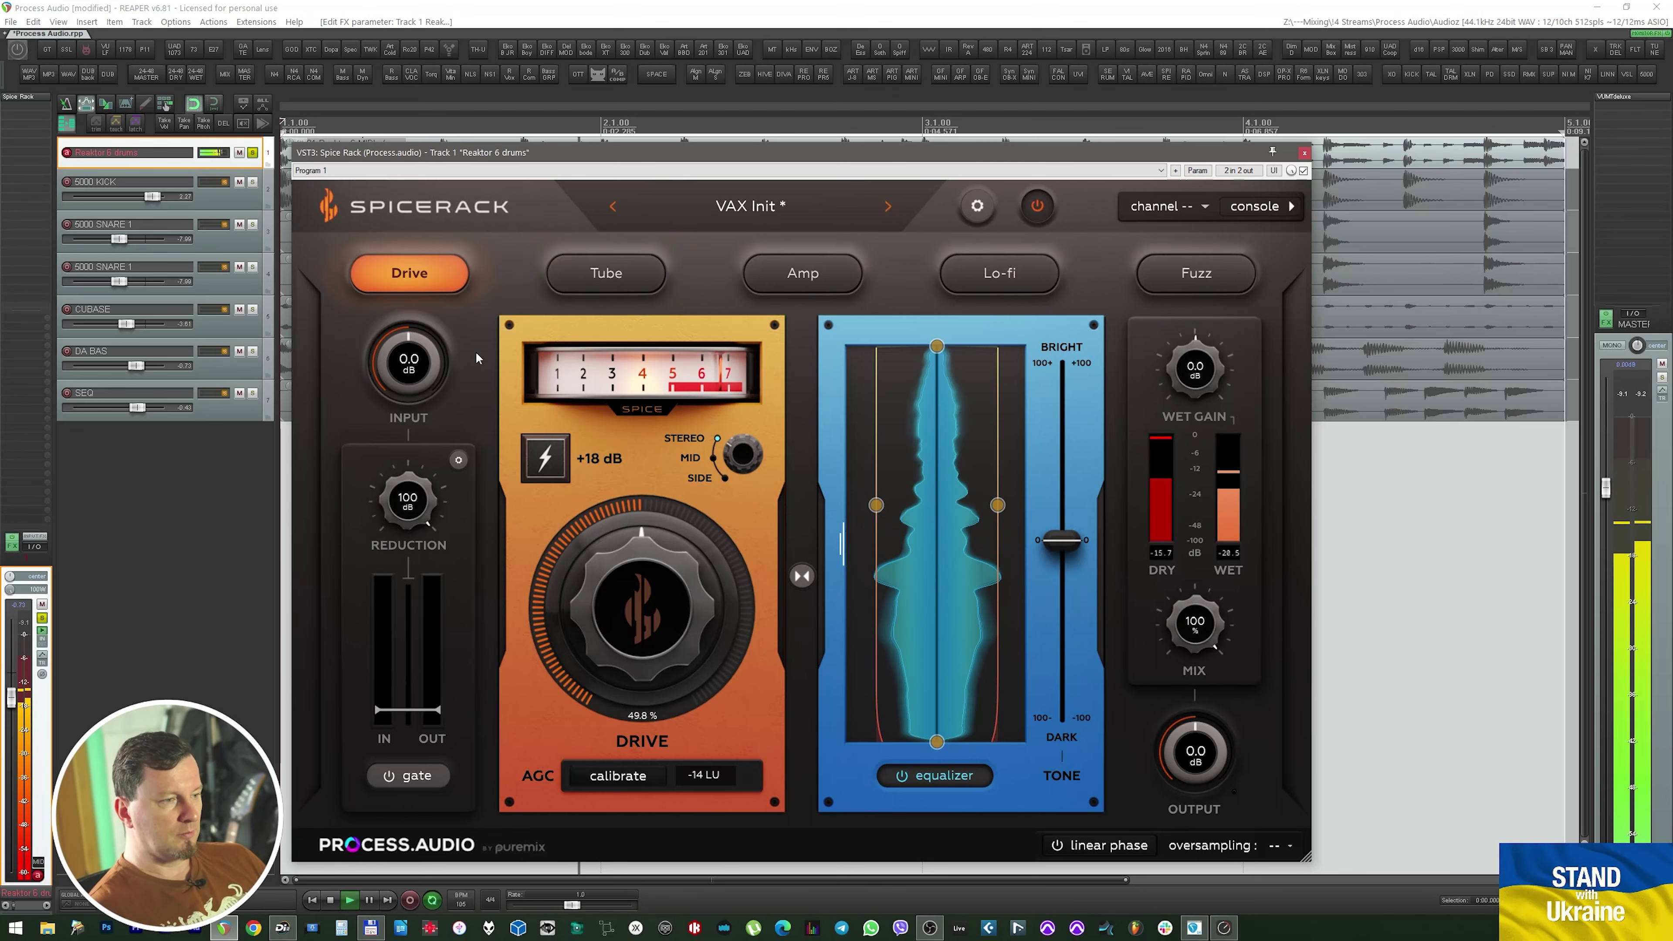
mouse_move(683, 589)
left_mouse_down()
mouse_move(680, 643)
mouse_move(677, 593)
left_mouse_up()
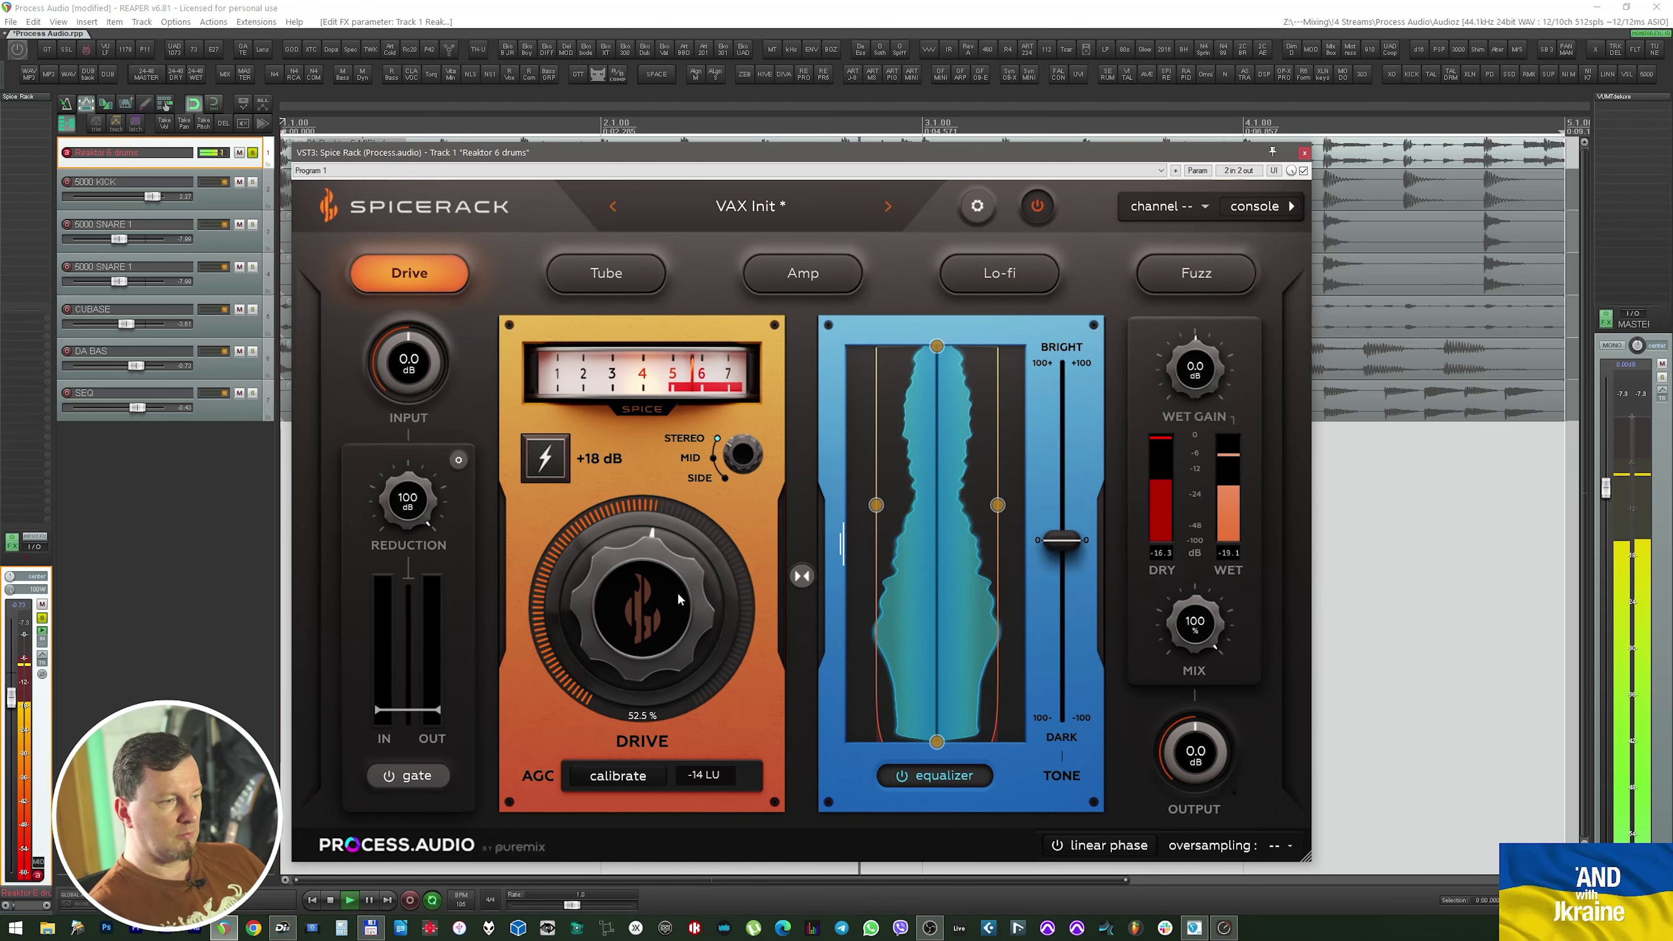
Audition side-only processing with the drive at 100 %, toggling the +18 dB boost on and off
left_click(701, 480)
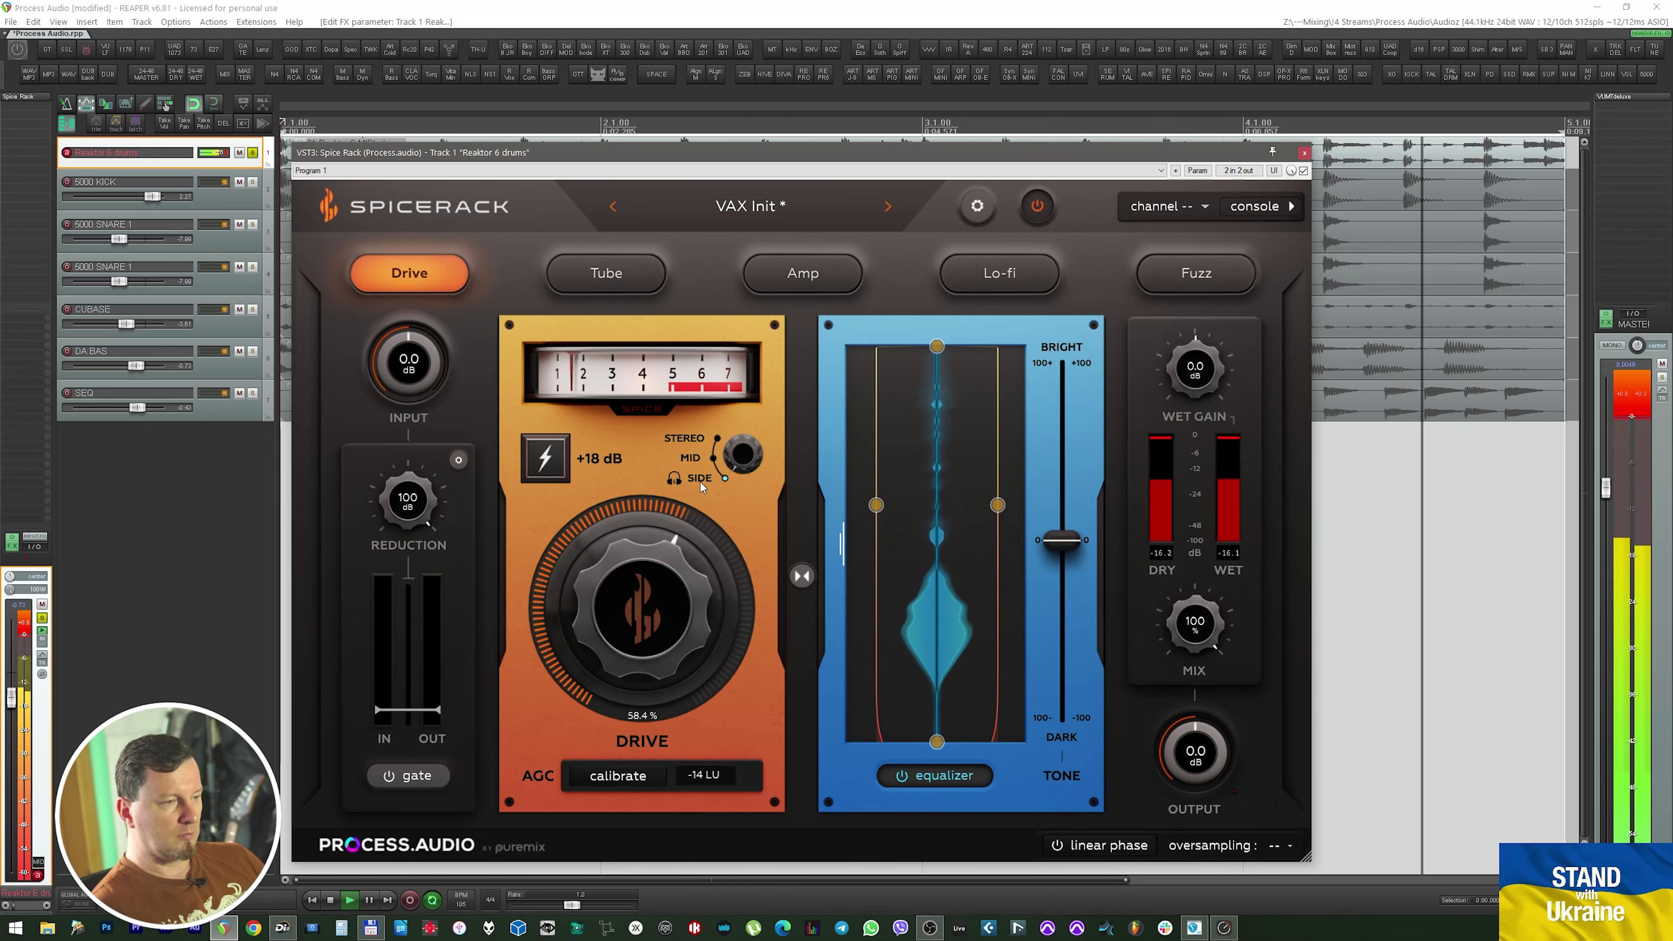
left_click_drag(670, 512, 567, 446)
left_click(550, 463)
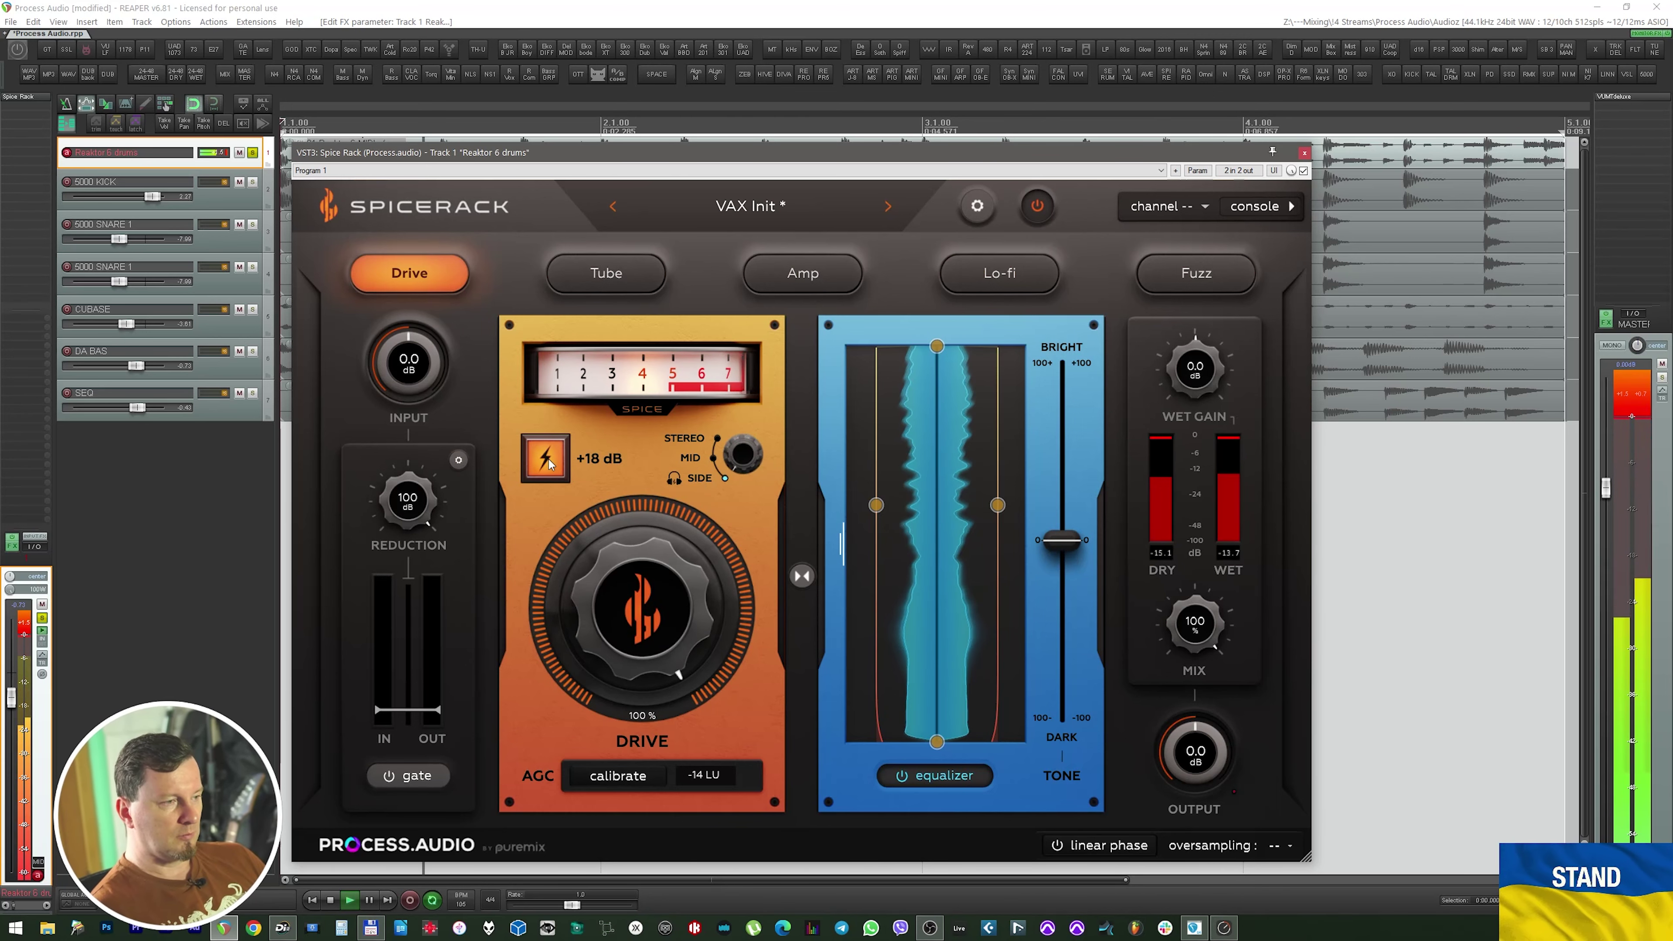
left_click(551, 464)
Return the processing mode from side to stereo, lower the drive amount to 26.8 %, and stop playback
left_click(697, 460)
left_click_drag(707, 508, 677, 756)
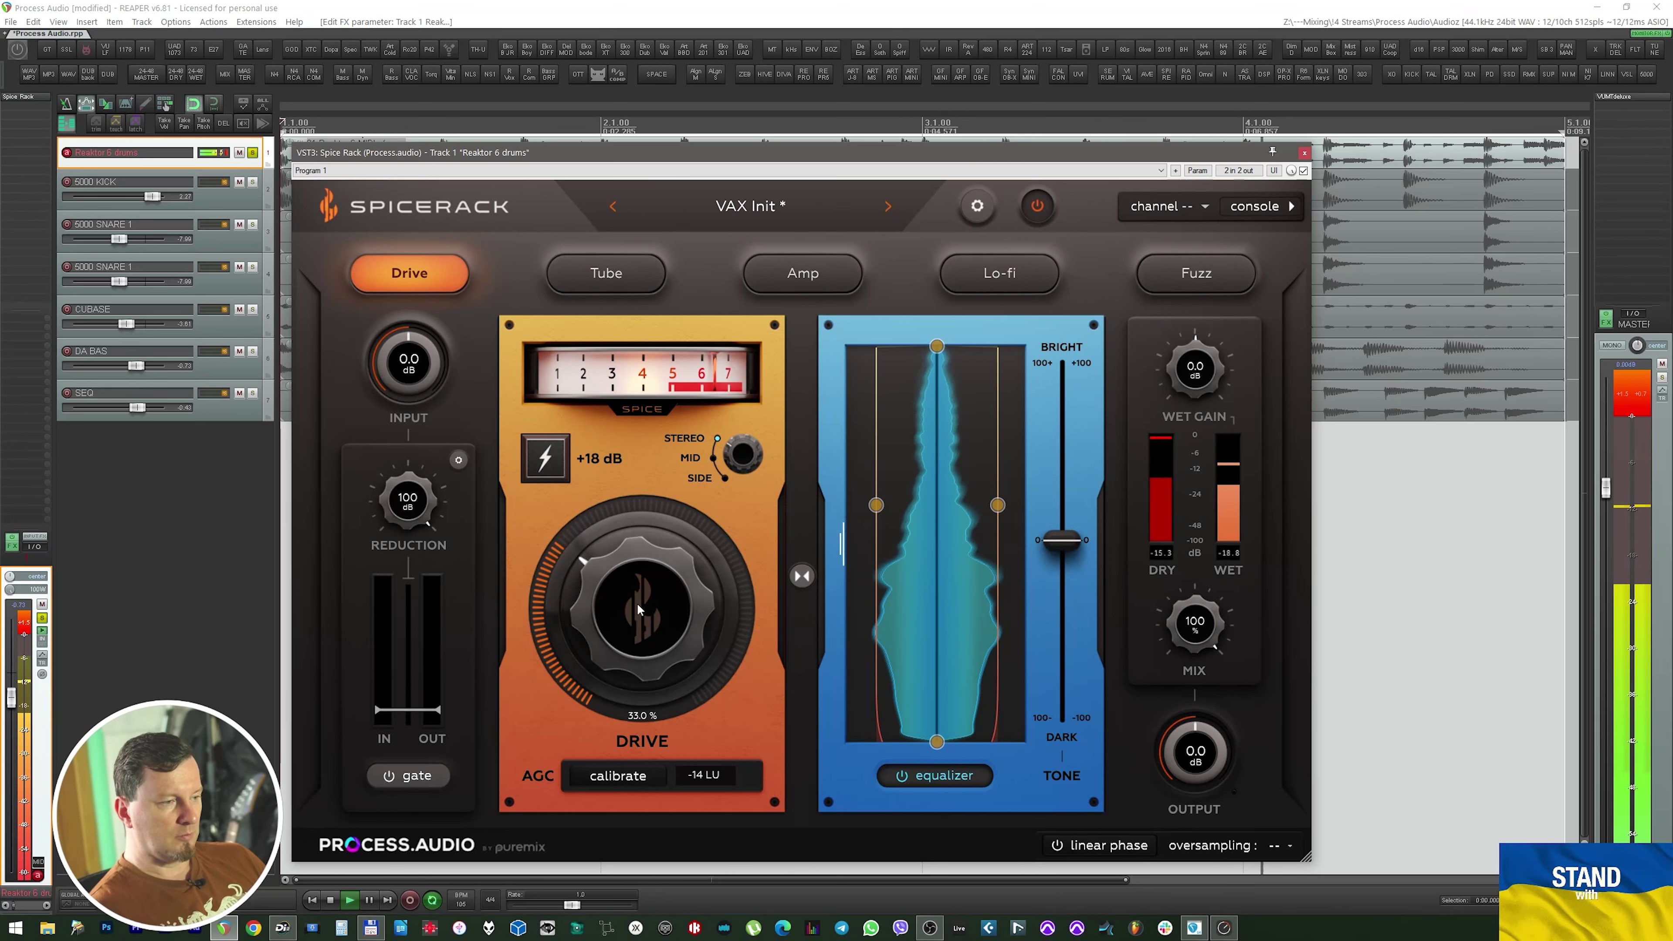
left_click_drag(640, 600, 644, 617)
key("space")
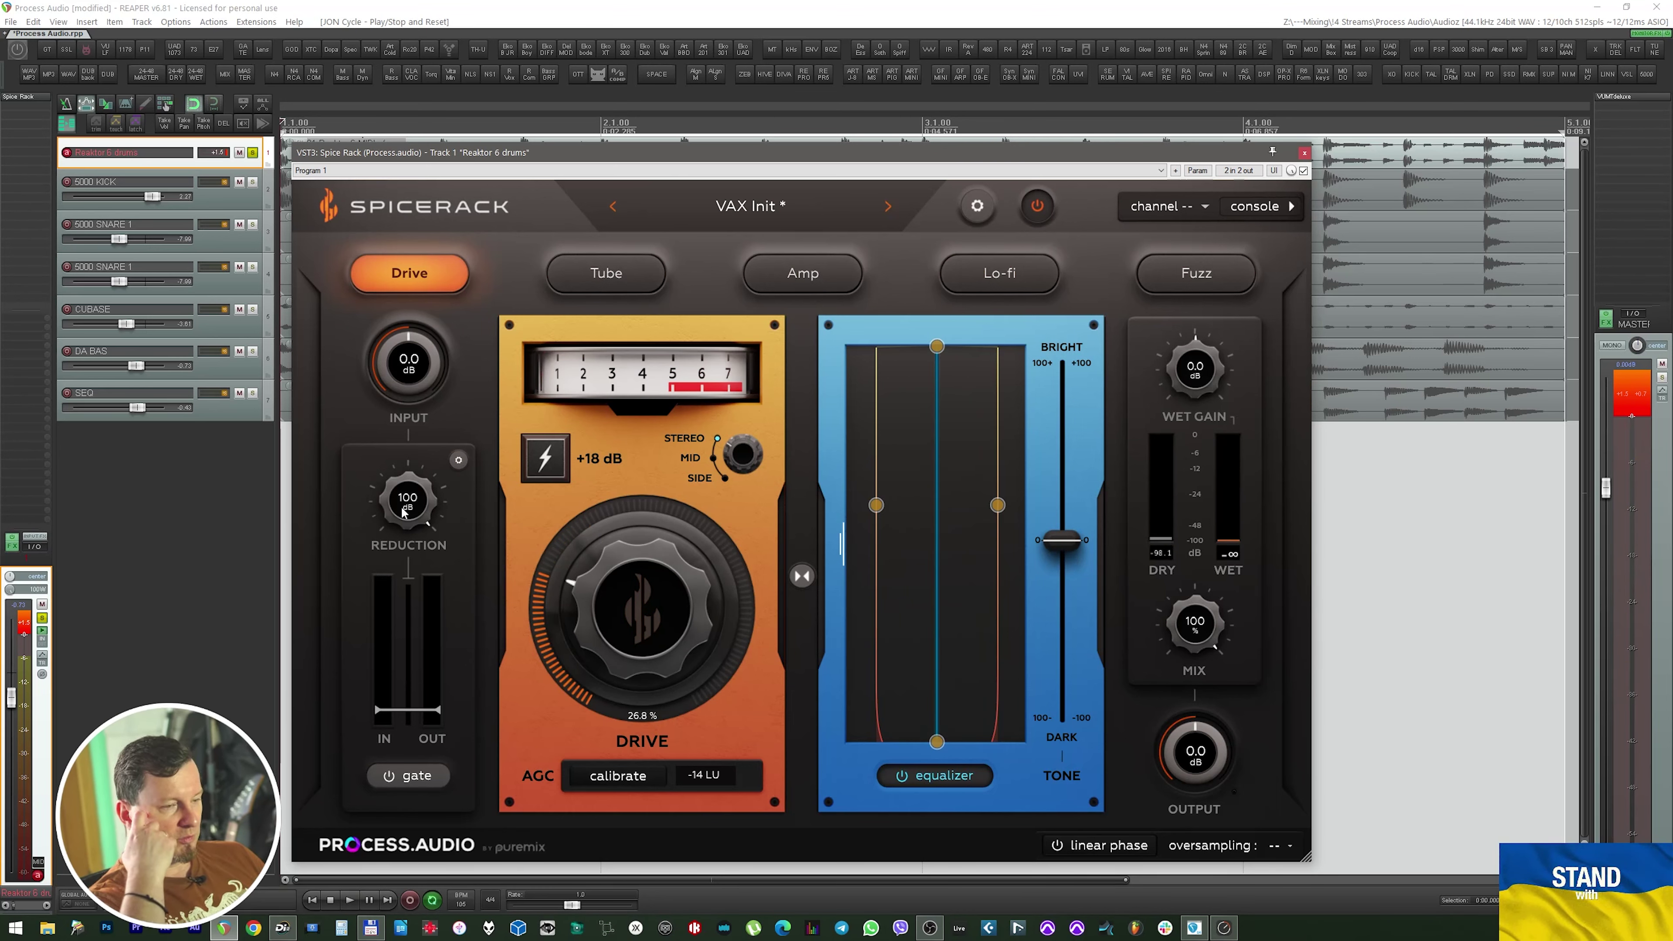
Enable the gate with a threshold of -15.26 dB and open its advanced controls
left_click(408, 776)
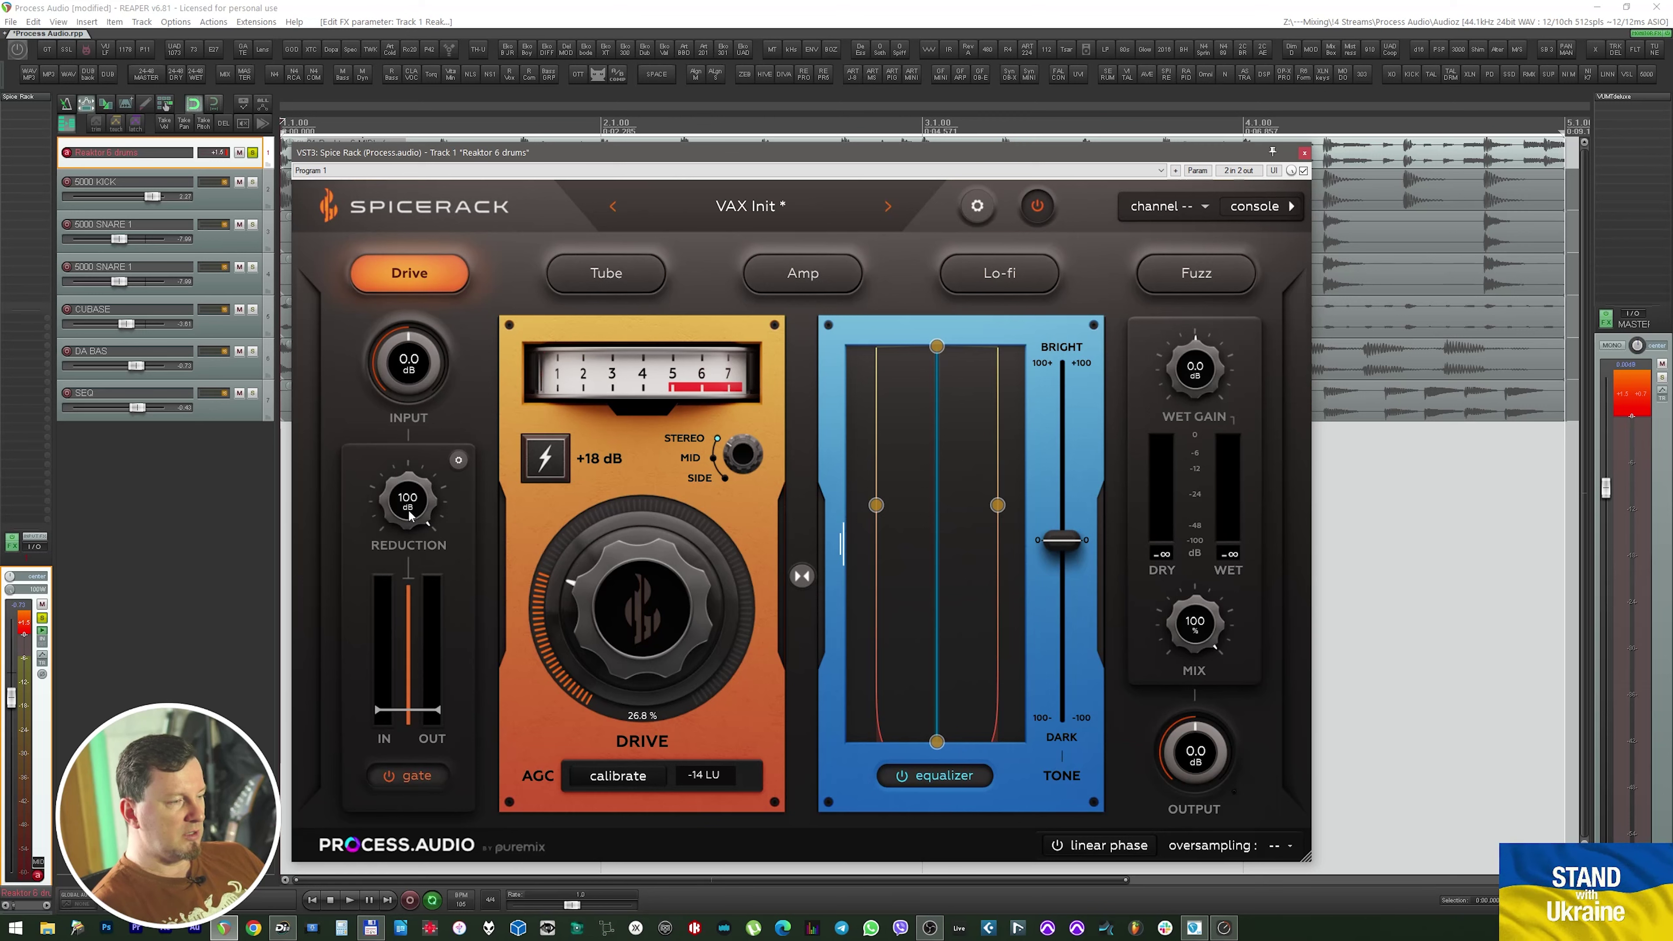
left_click_drag(412, 710, 398, 632)
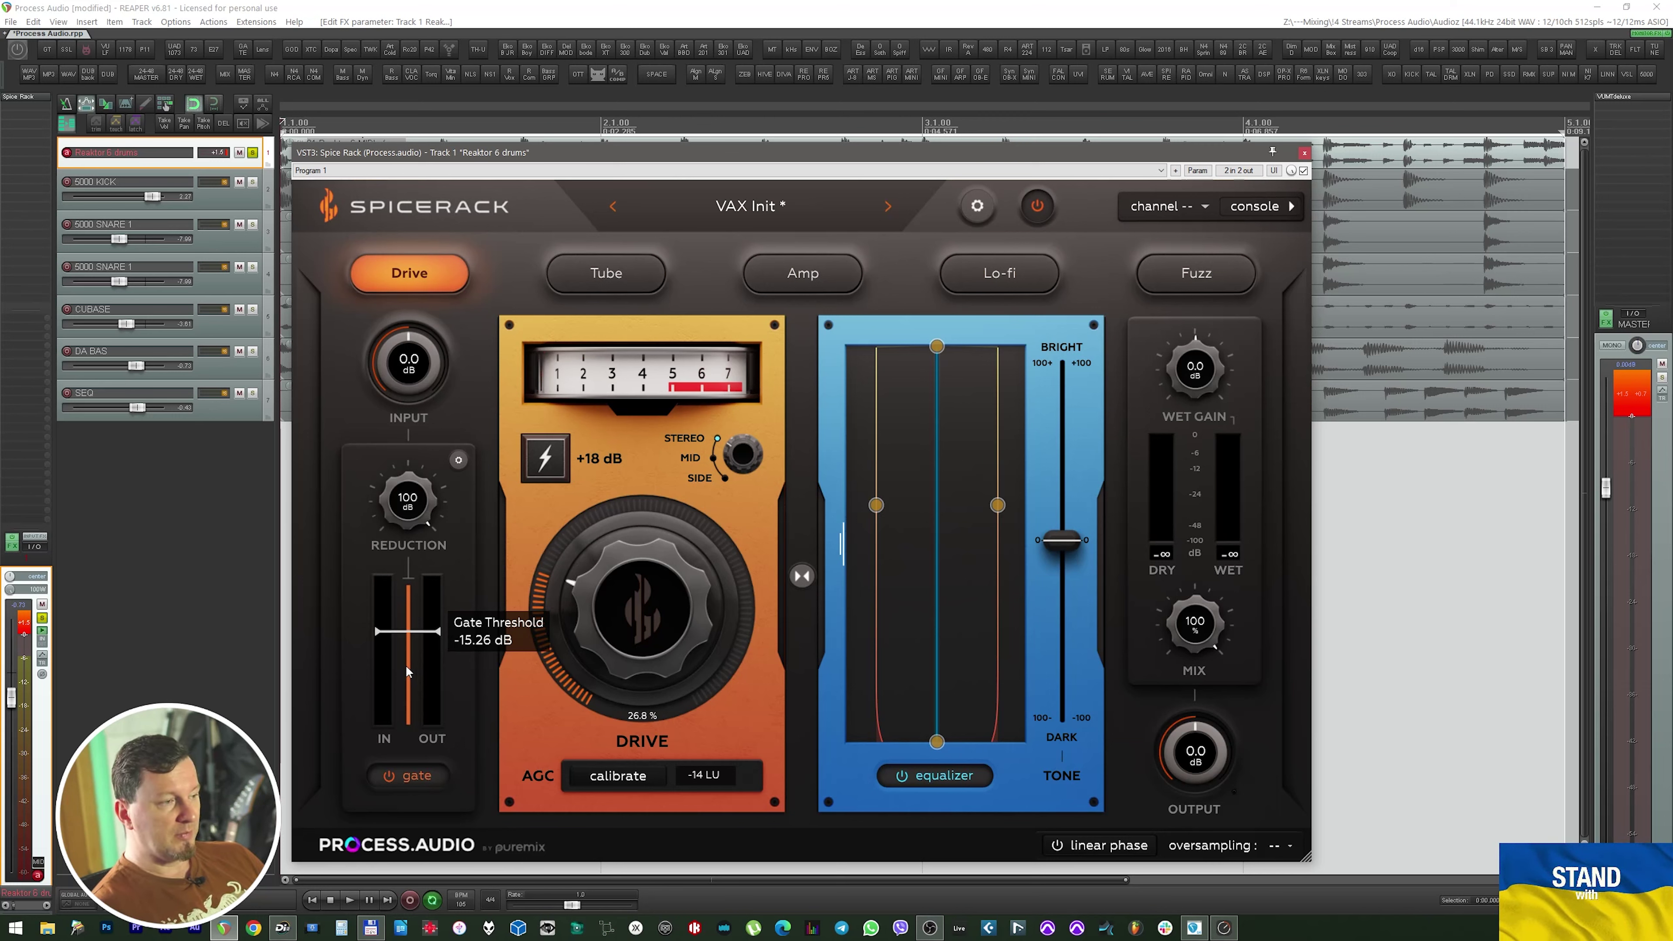
left_click(459, 461)
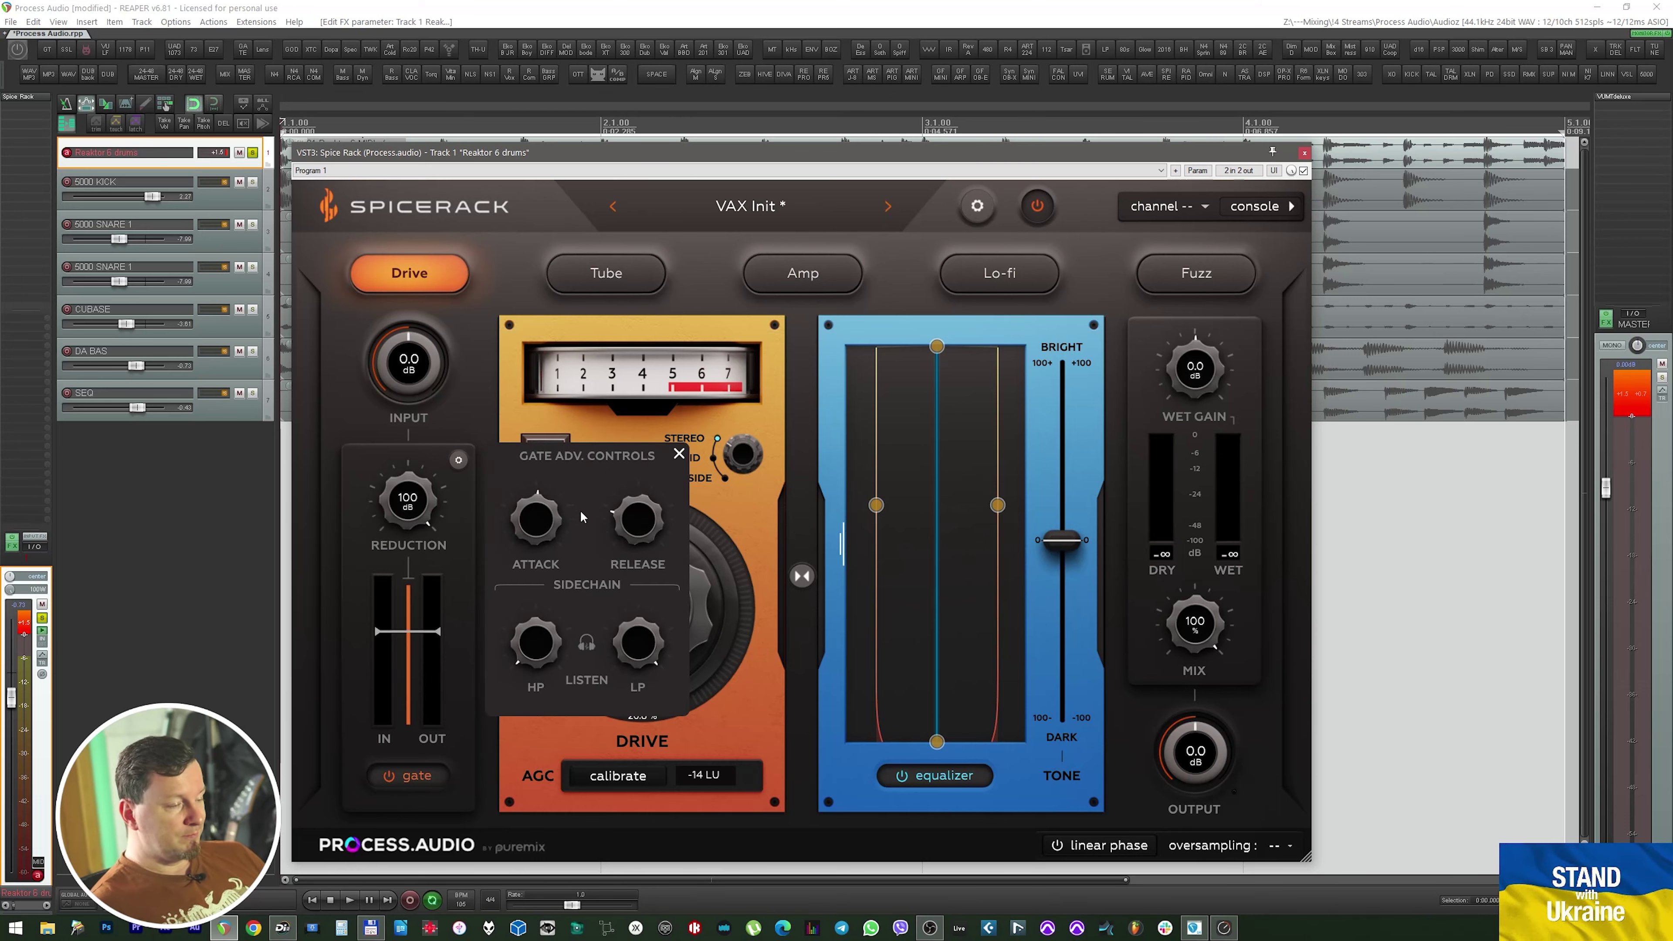
Set the gate attack to minimum and the sidechain low-pass to 46 Hz during playback, monitoring the sidechain with Listen before turning it off
key("space")
left_click_drag(535, 529, 568, 570)
left_click_drag(637, 638, 636, 715)
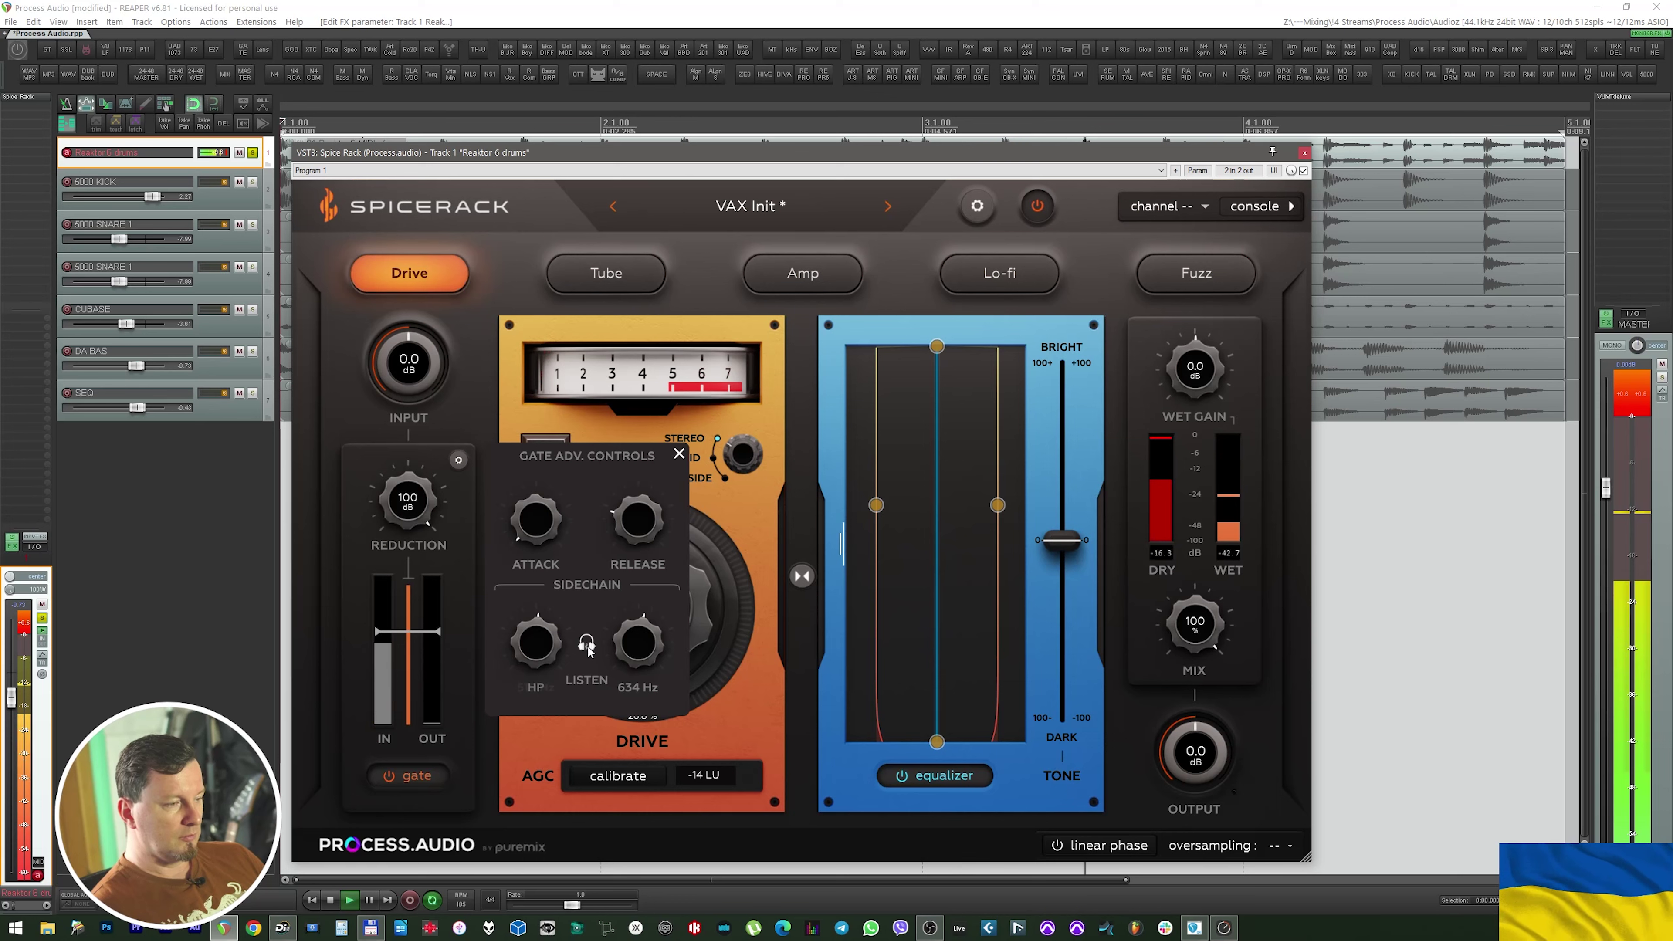
left_click_drag(537, 642, 543, 740)
left_click_drag(626, 659, 622, 702)
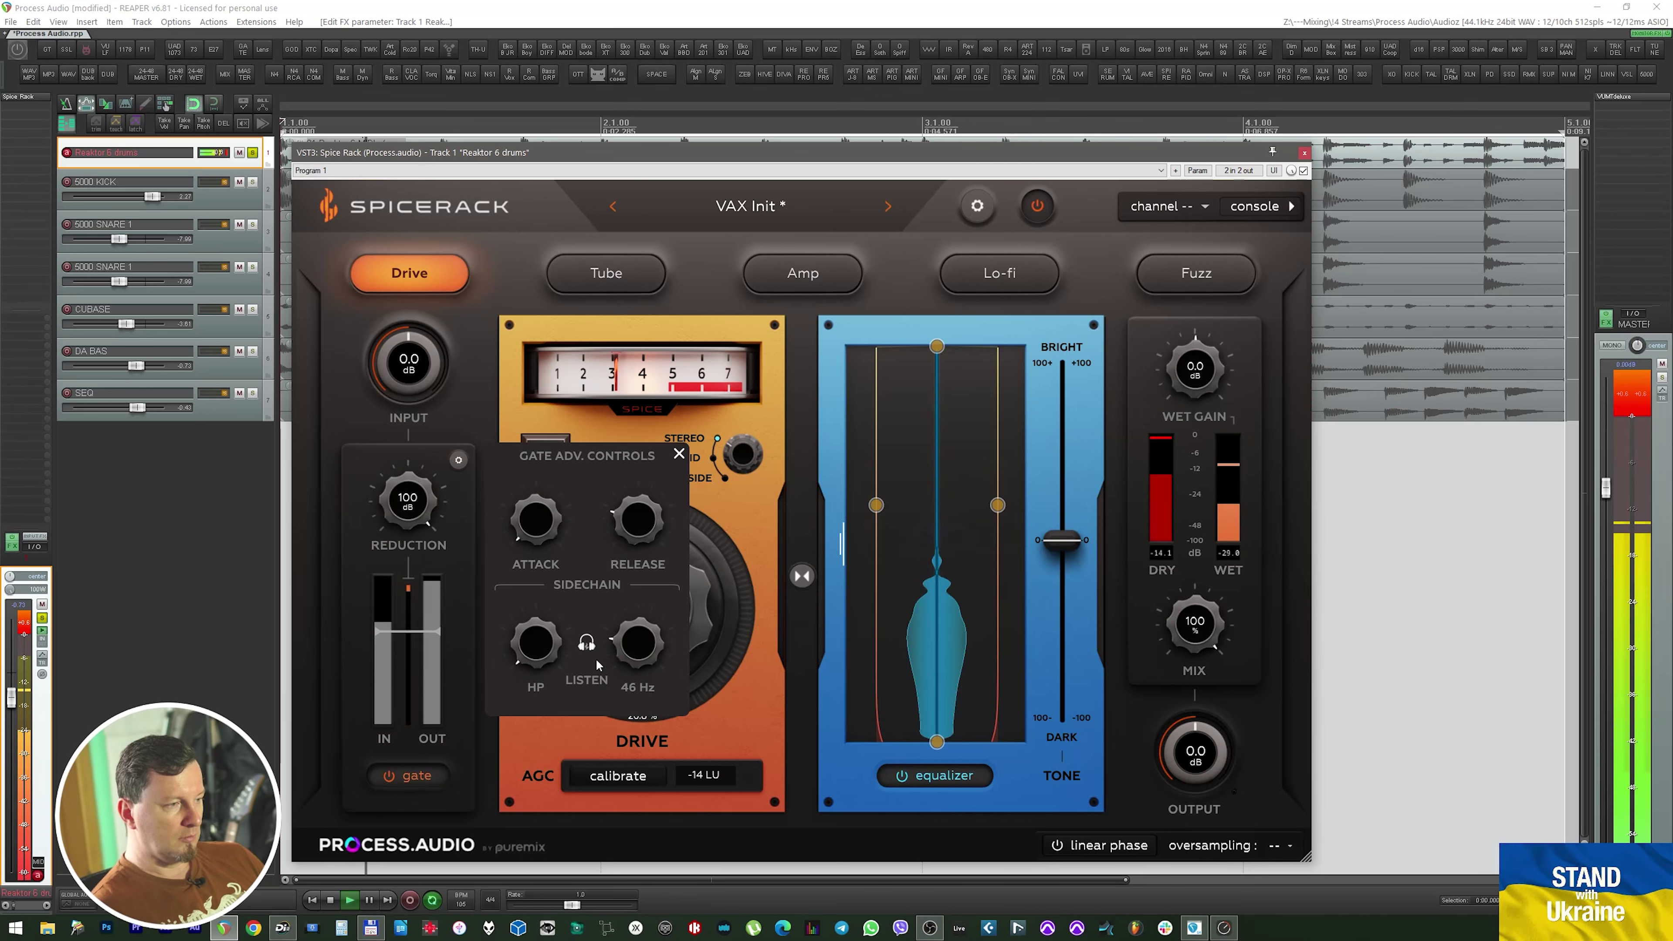
key("space")
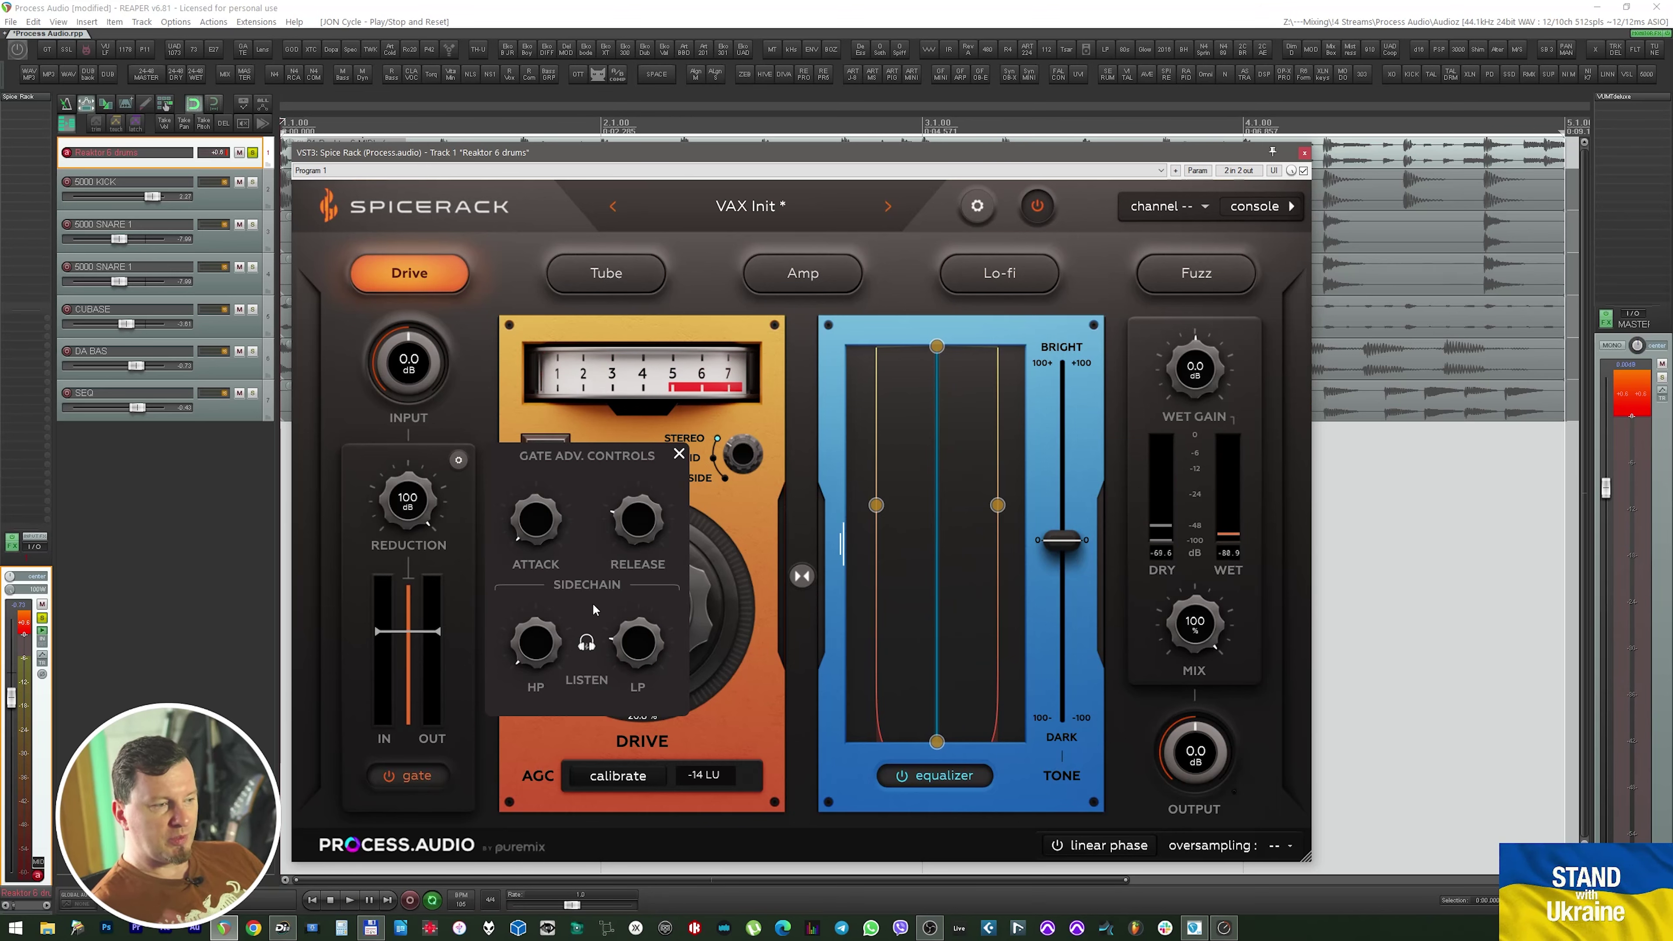
left_click(595, 648)
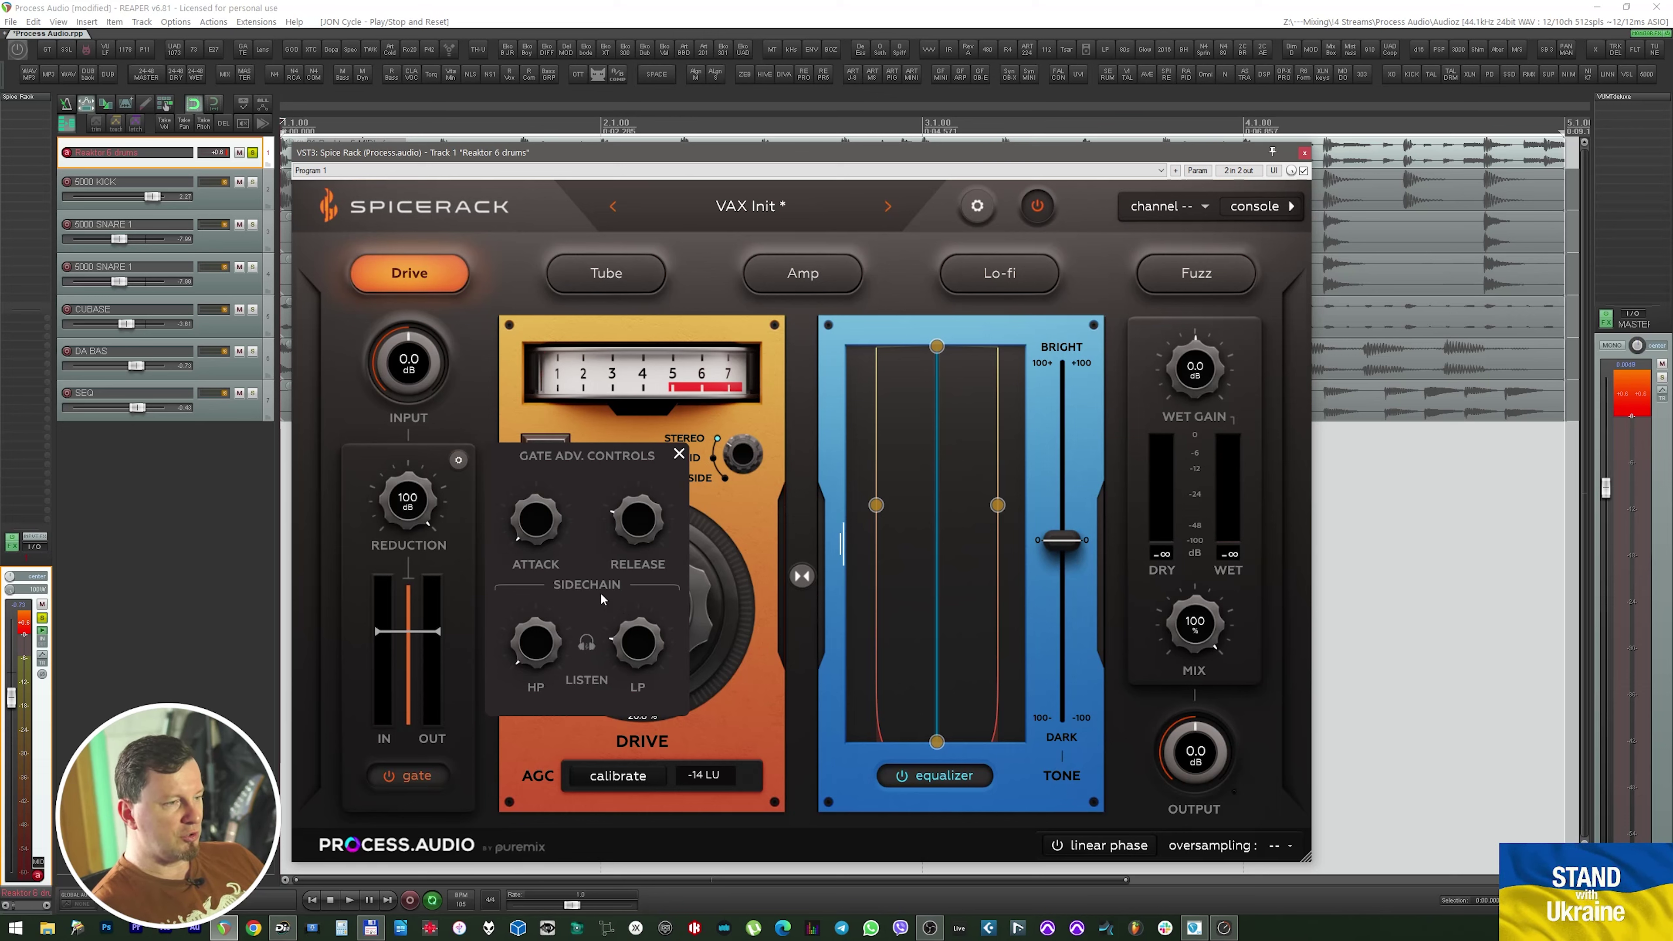
Set the gate release to 197 ms and its threshold to -21.73 dB during playback, and close the advanced controls
key("space")
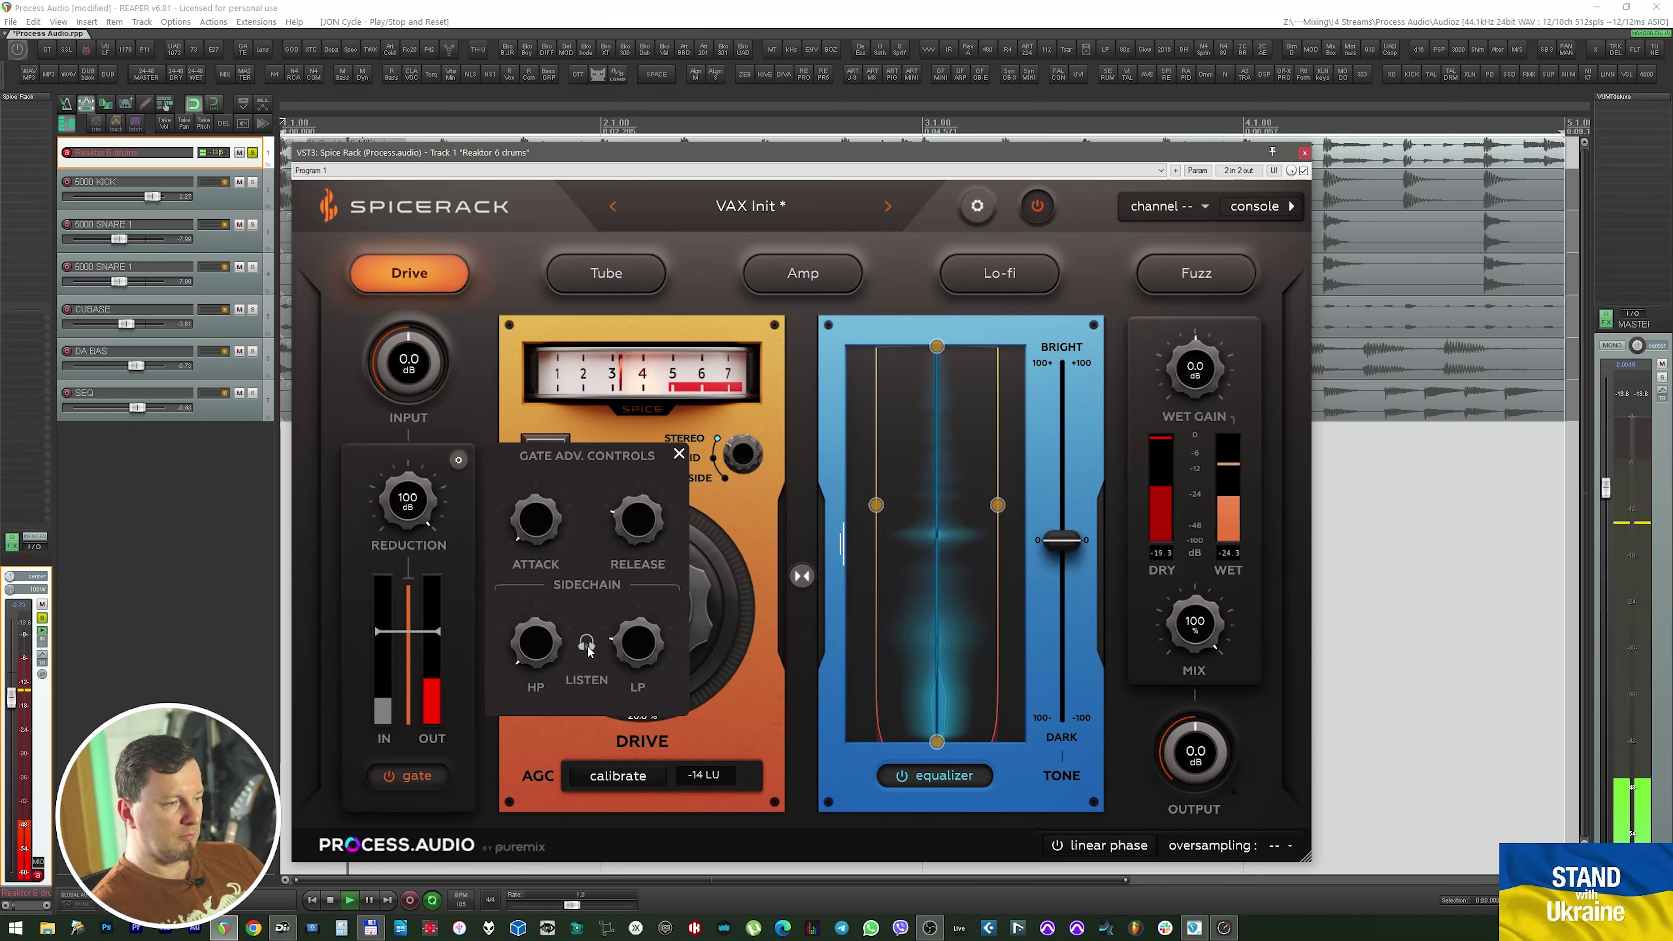
mouse_move(628, 524)
left_mouse_down()
mouse_move(625, 474)
mouse_move(635, 556)
left_mouse_up()
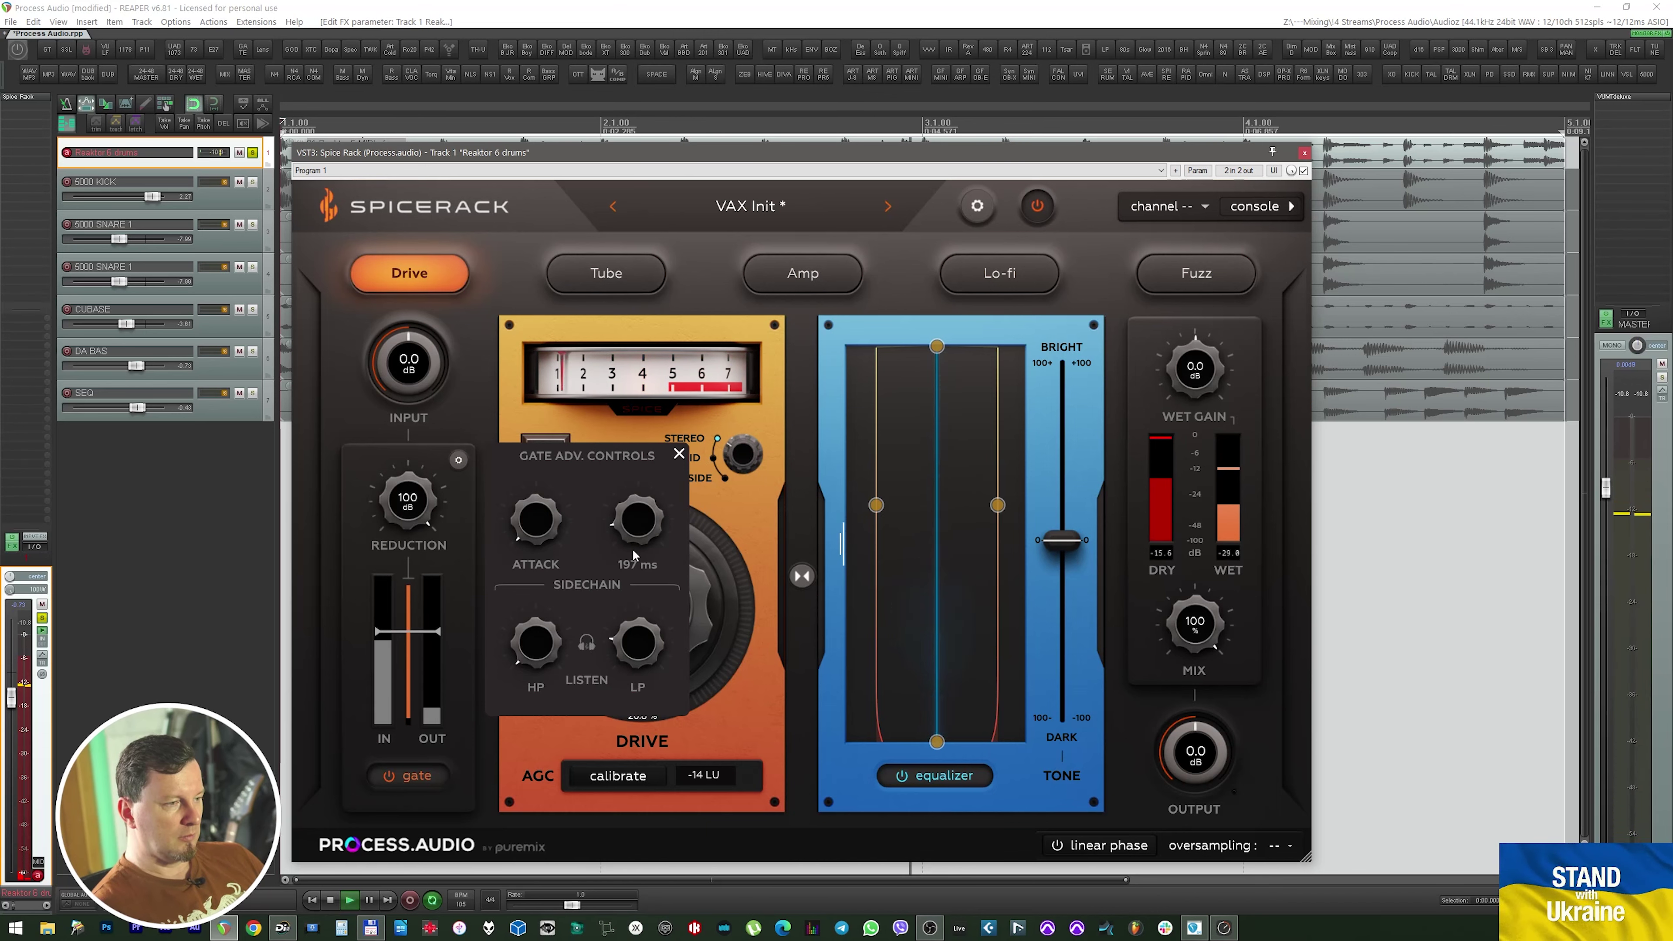
left_click_drag(549, 482, 546, 529)
mouse_move(418, 643)
left_mouse_down()
mouse_move(419, 603)
mouse_move(422, 662)
left_mouse_up()
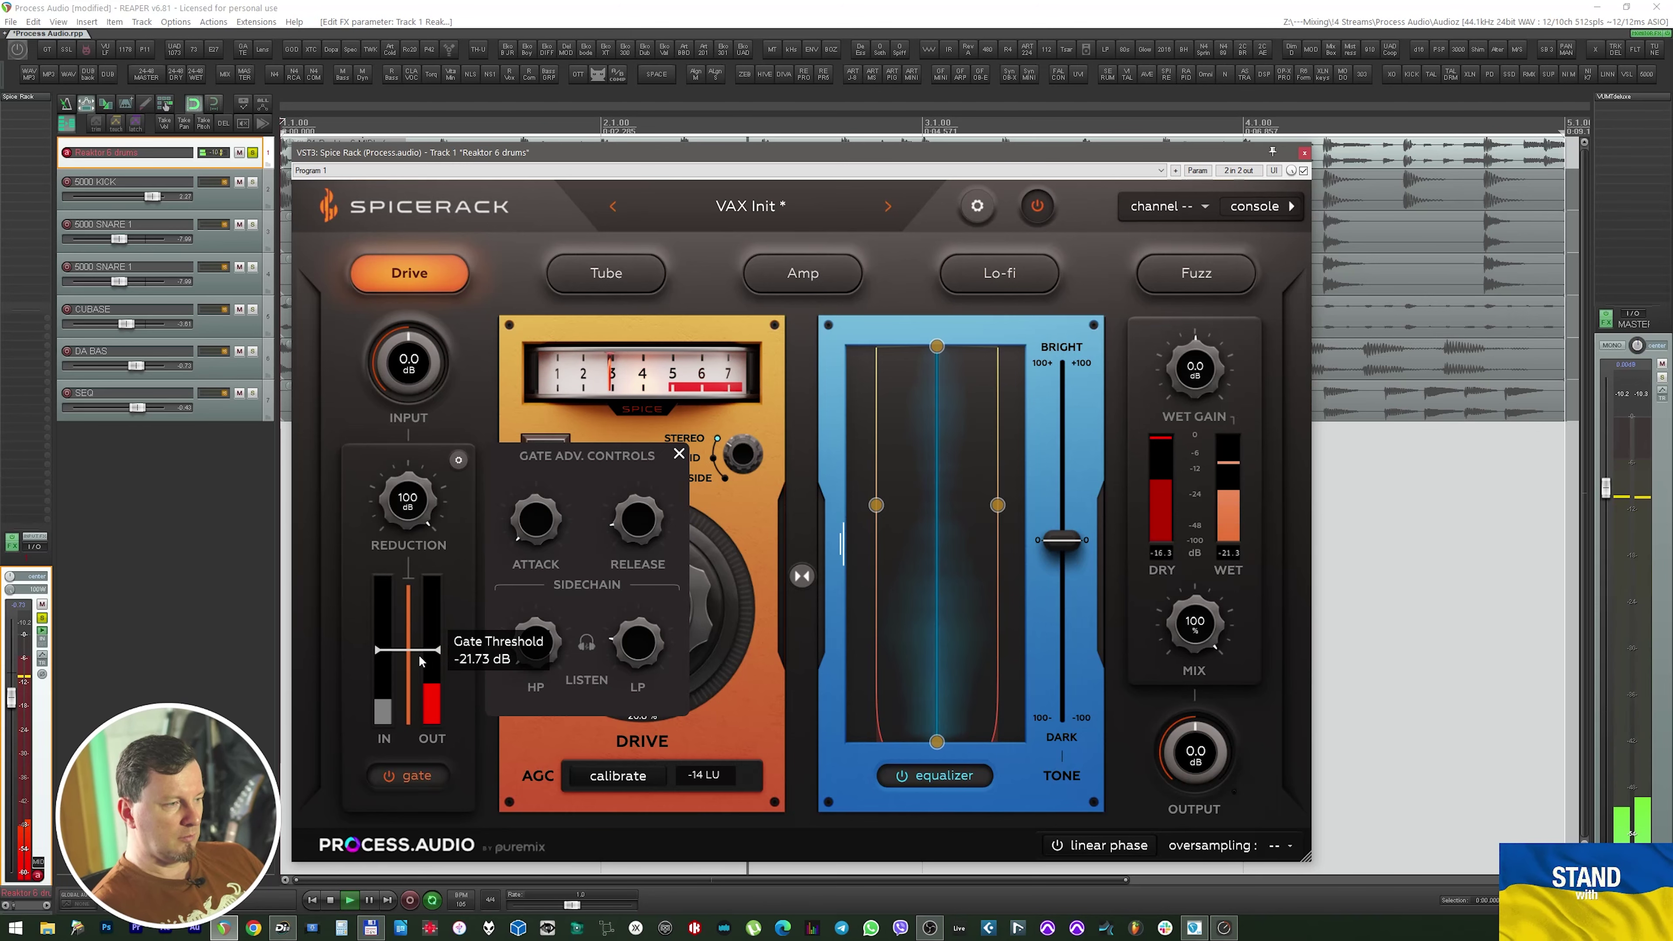
left_click(679, 454)
key("space")
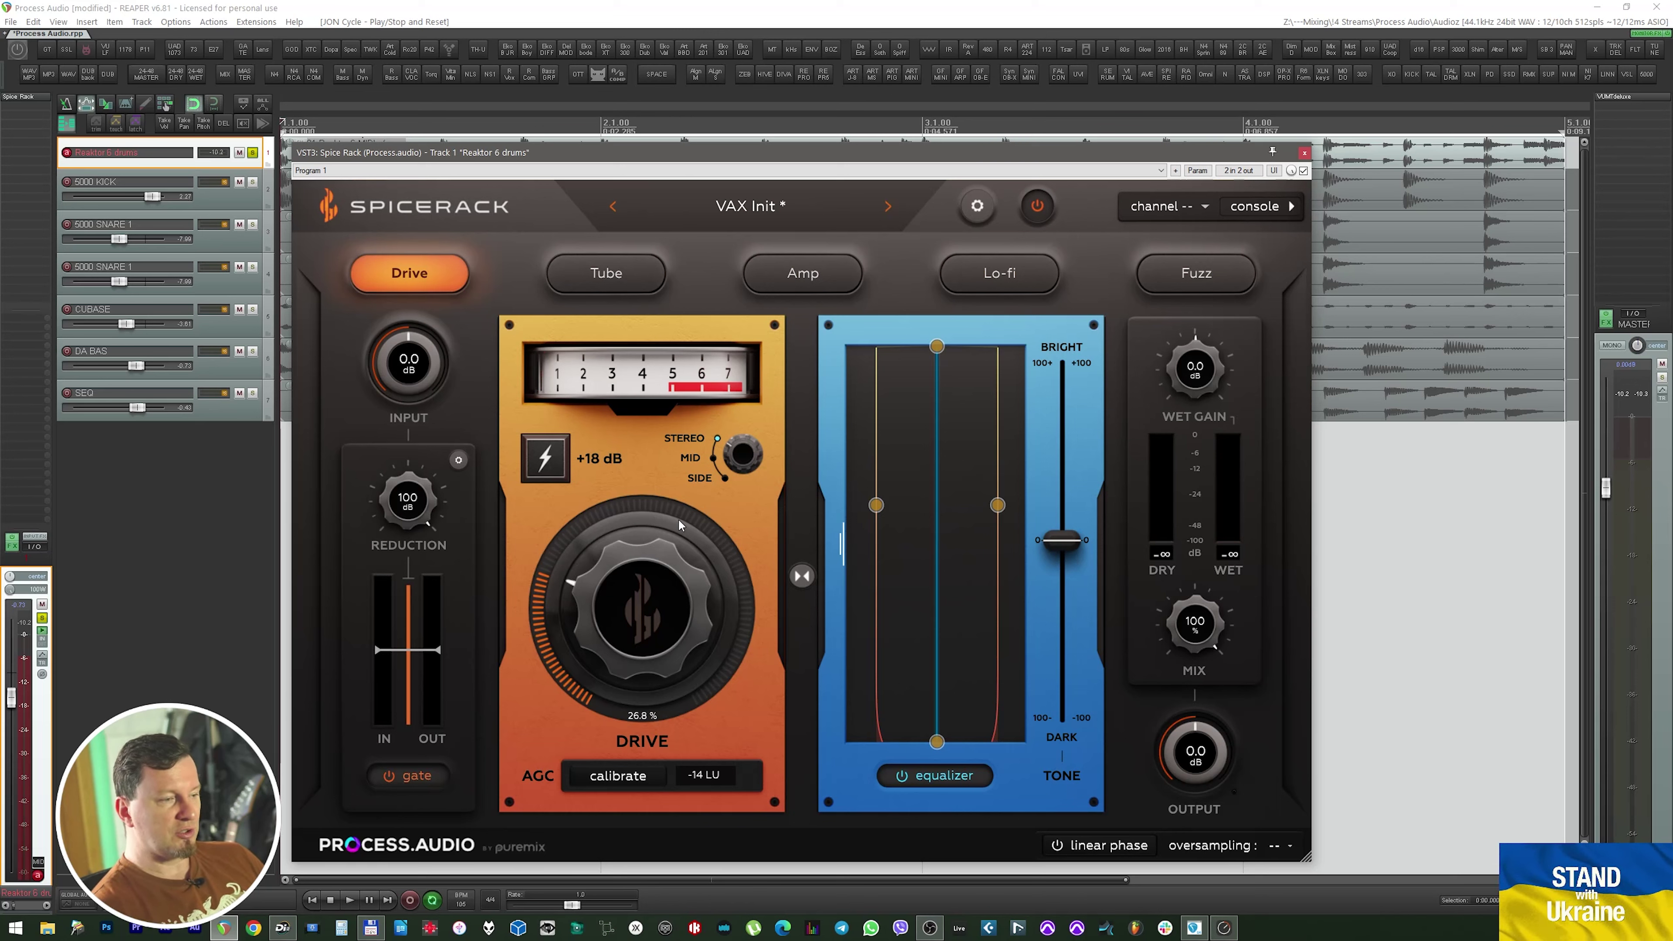
Raise the drive amount to 63.5 % with the +18 dB boost enabled while the drums play, and stop playback
key("space")
mouse_move(644, 589)
left_mouse_down()
mouse_move(647, 487)
mouse_move(613, 553)
mouse_move(629, 597)
left_mouse_up()
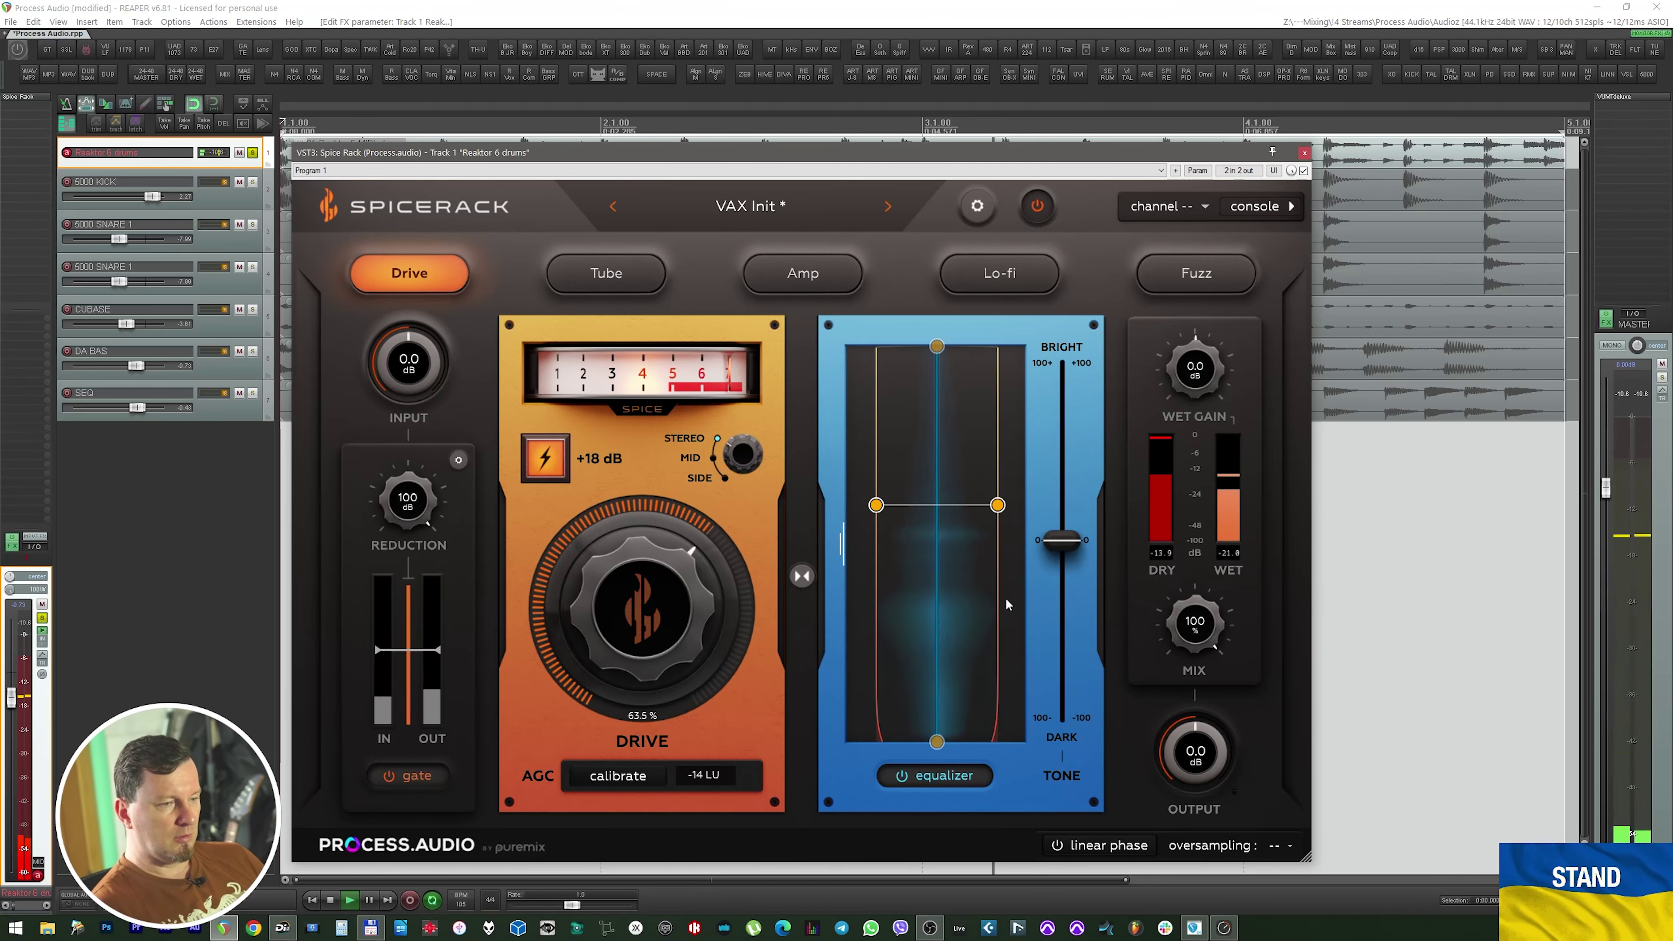
key("space")
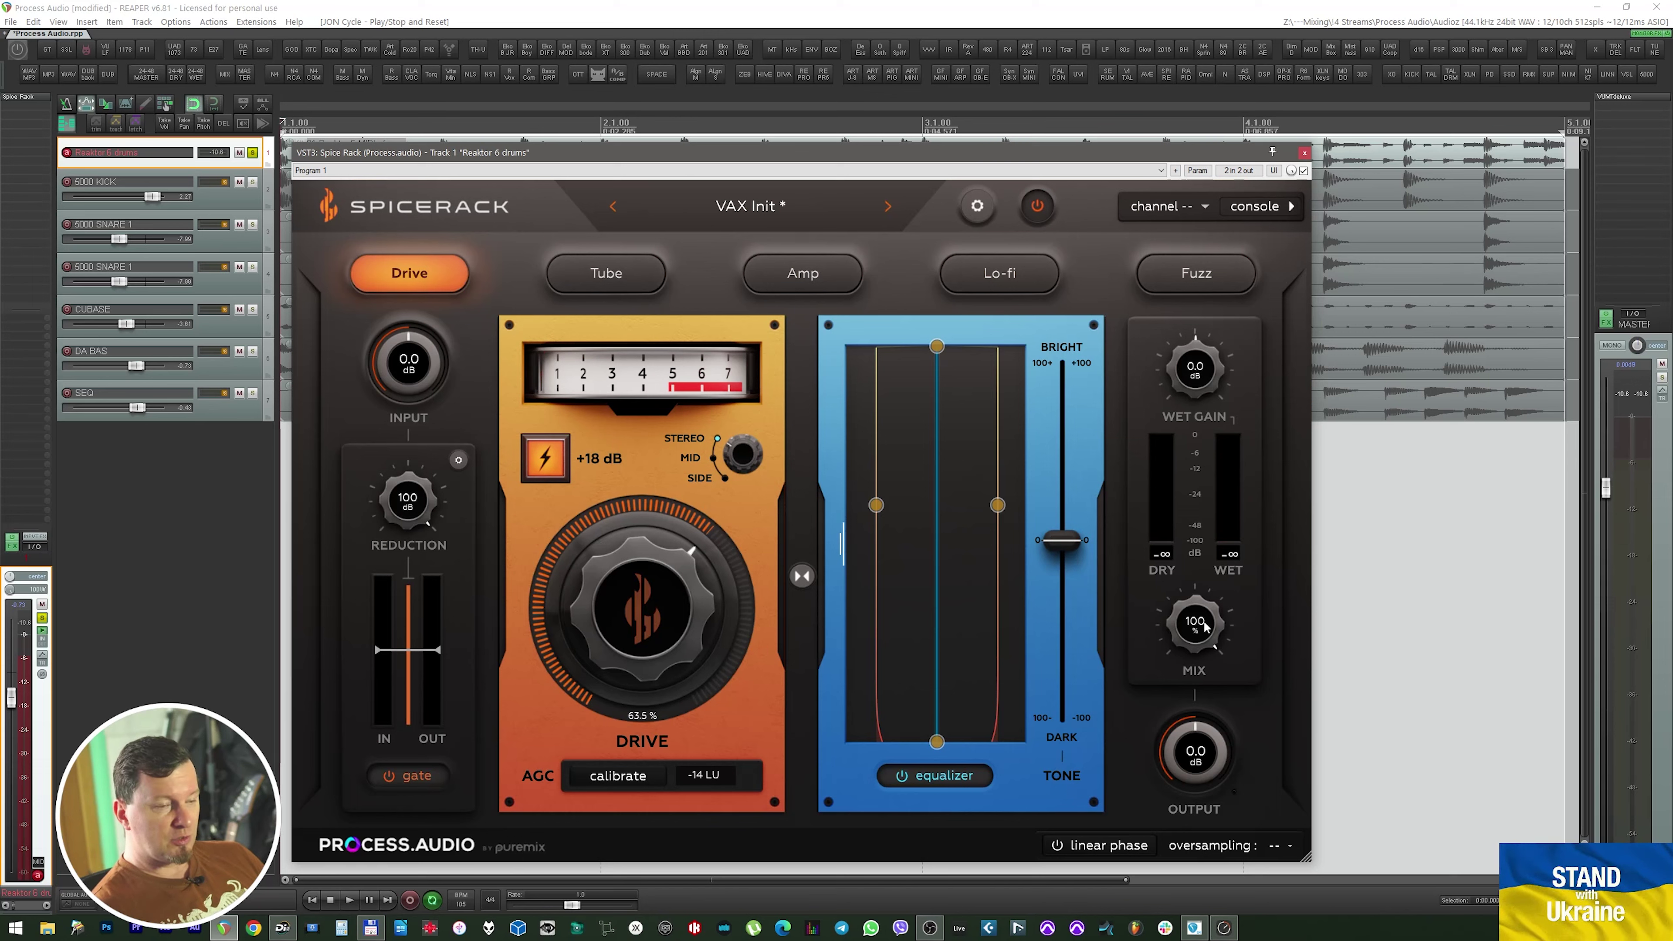
Resume playback, lower the mix to 36 %, and cut the equalizer's middle band by 15.1 dB at 317 Hz
key("space")
left_click_drag(1201, 631, 1203, 574)
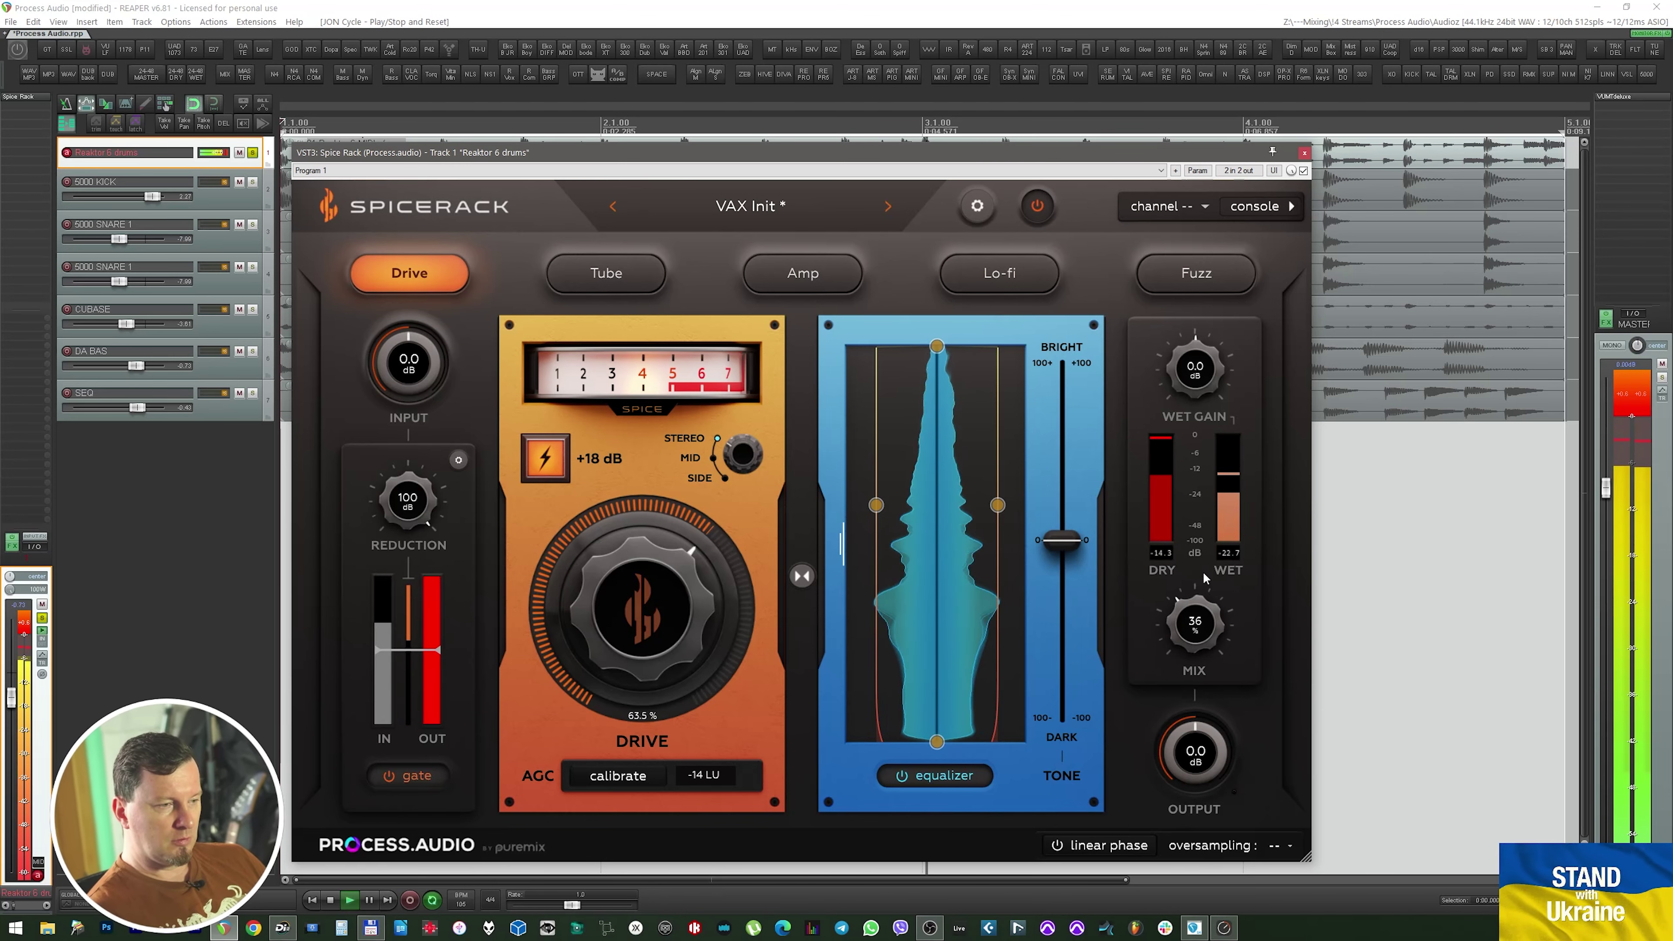
left_click_drag(999, 506, 725, 503)
Set the drive amount to 76.4 % and brighten the tone to 29.0 %
left_click_drag(713, 616, 665, 571)
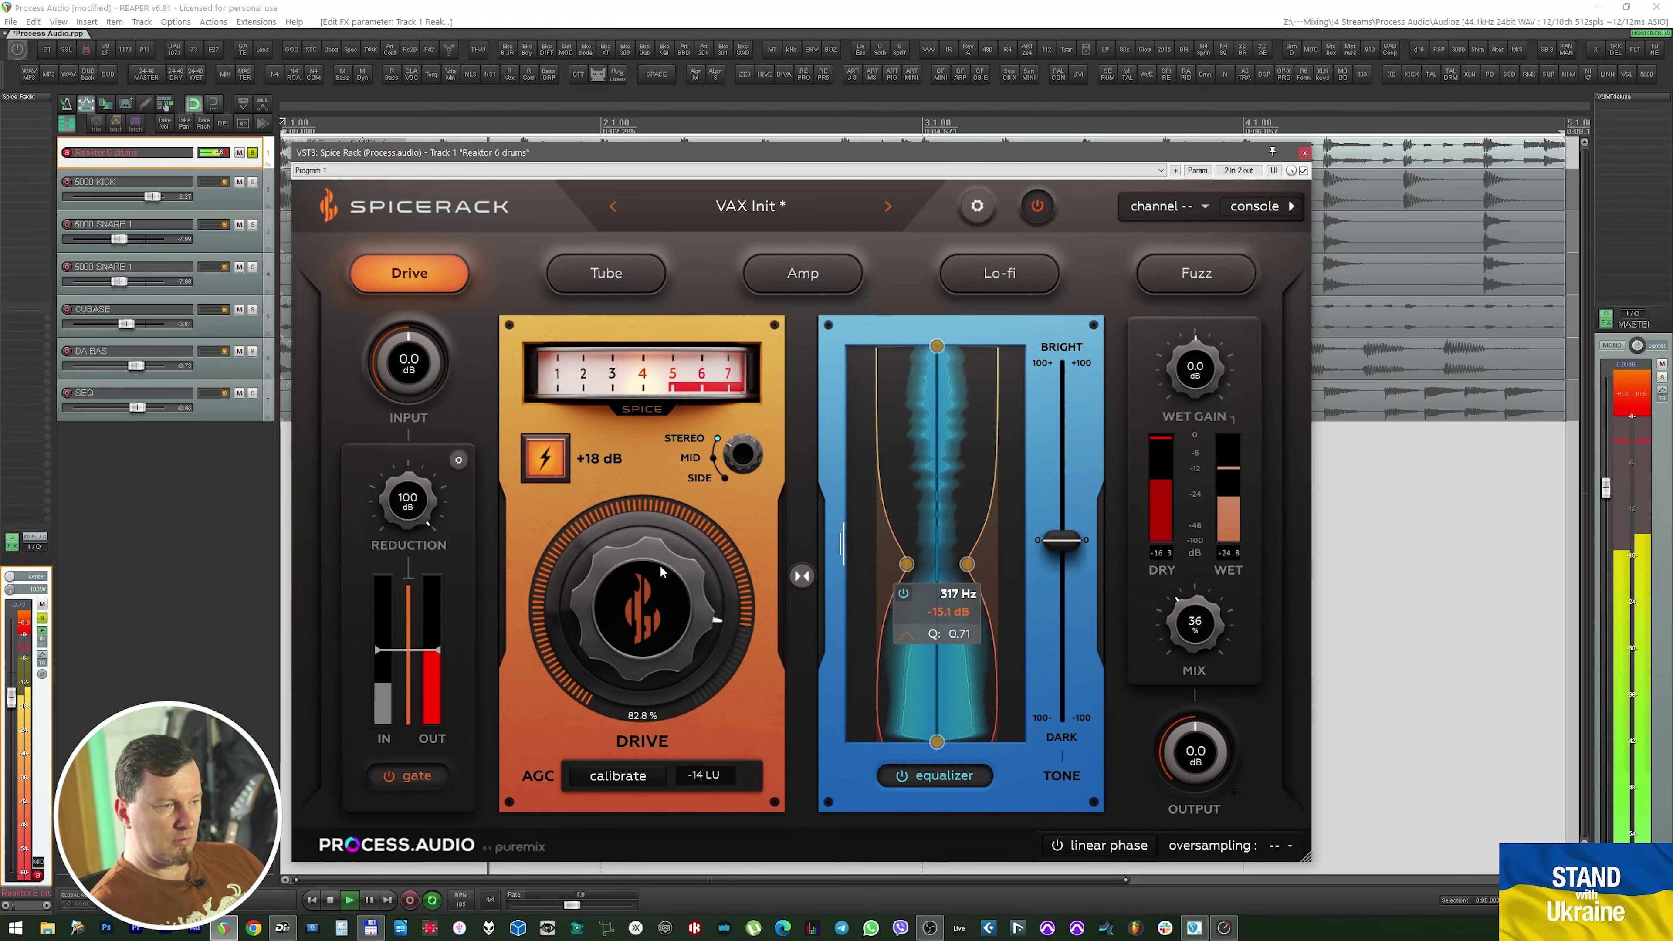
left_click_drag(980, 574, 1045, 494)
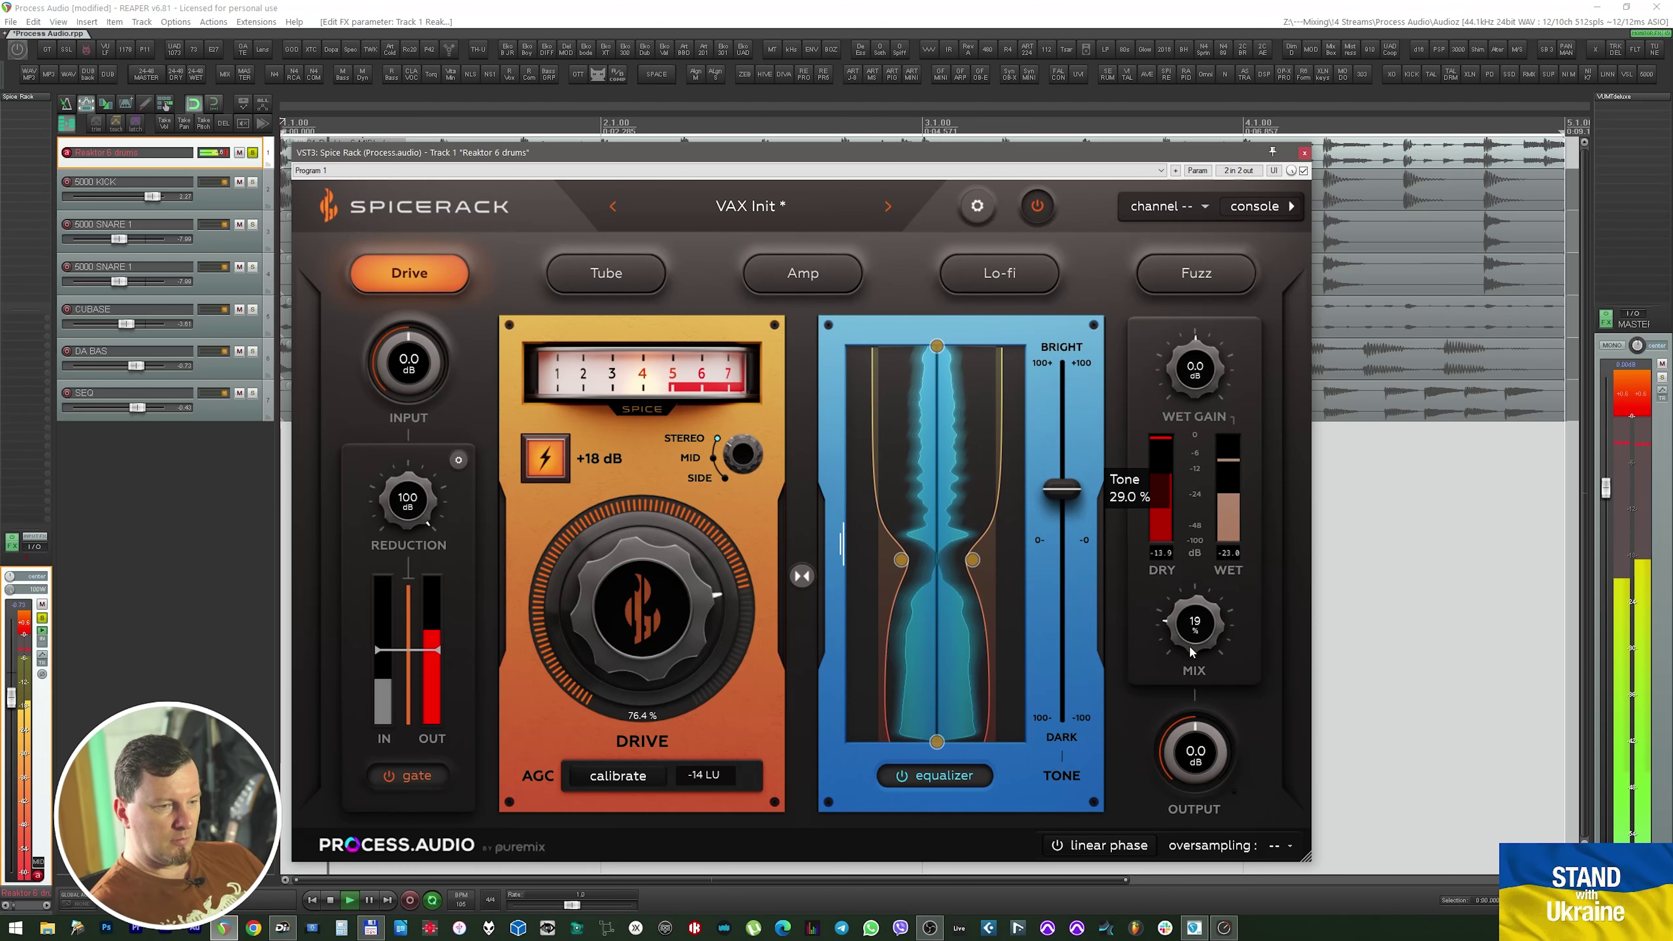
Set the equalizer's high cut to 9.82 kHz at 12 dB/oct and the mix to 25 %, pausing and resuming playback
left_click_drag(937, 346, 937, 387)
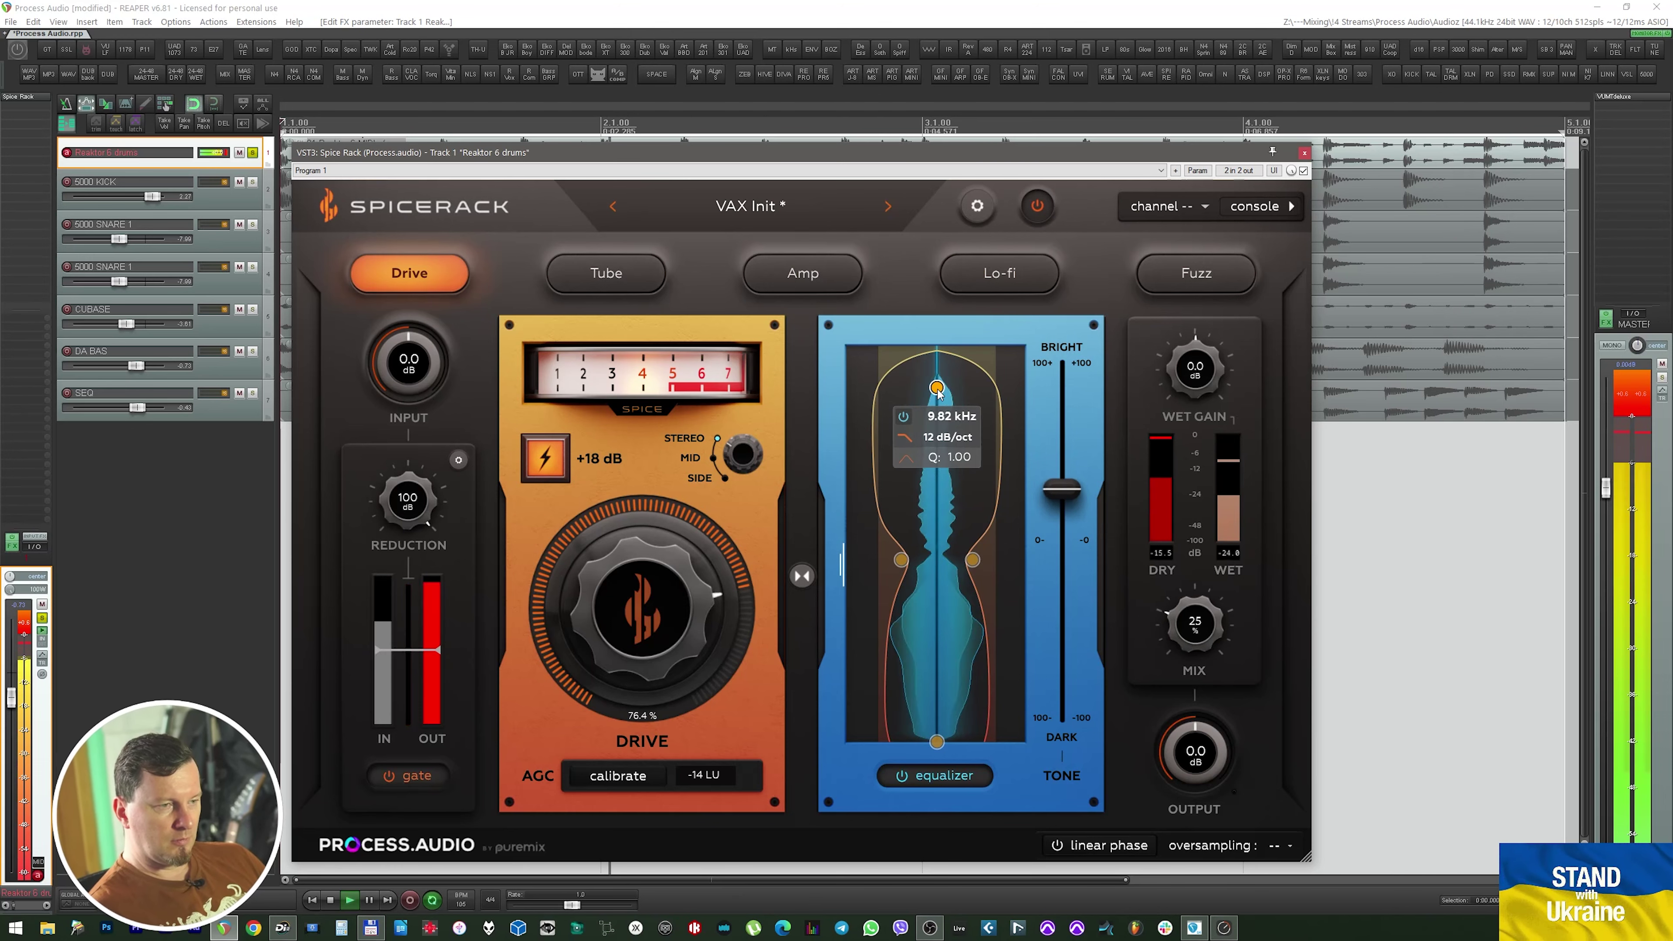
key("space")
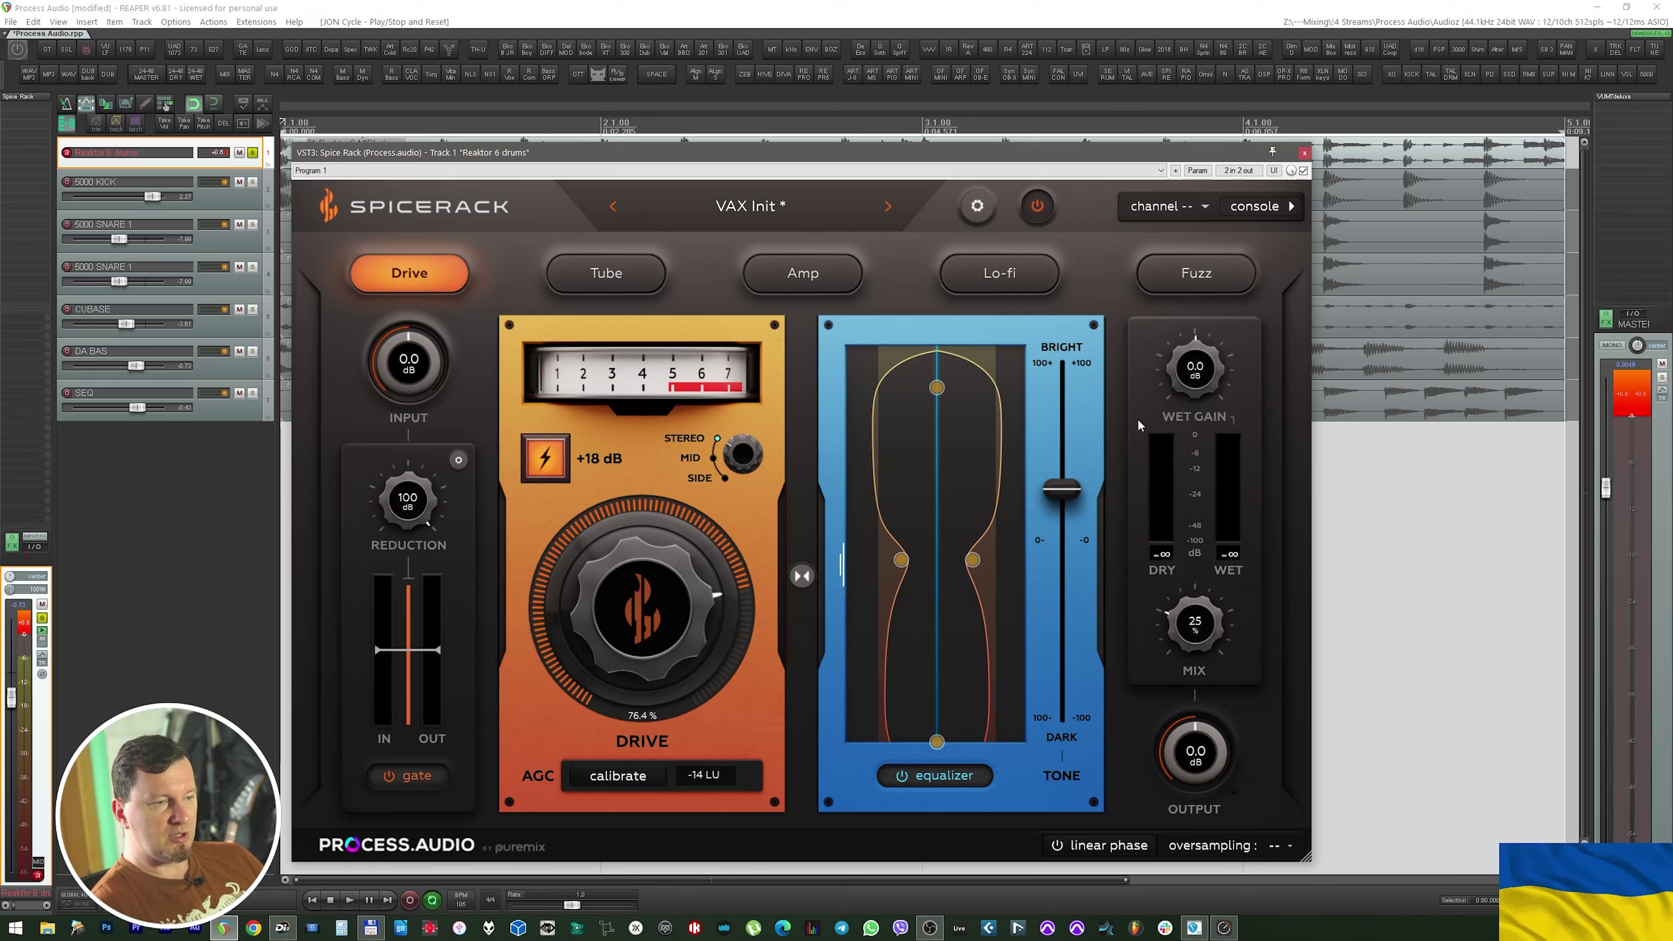
key("space")
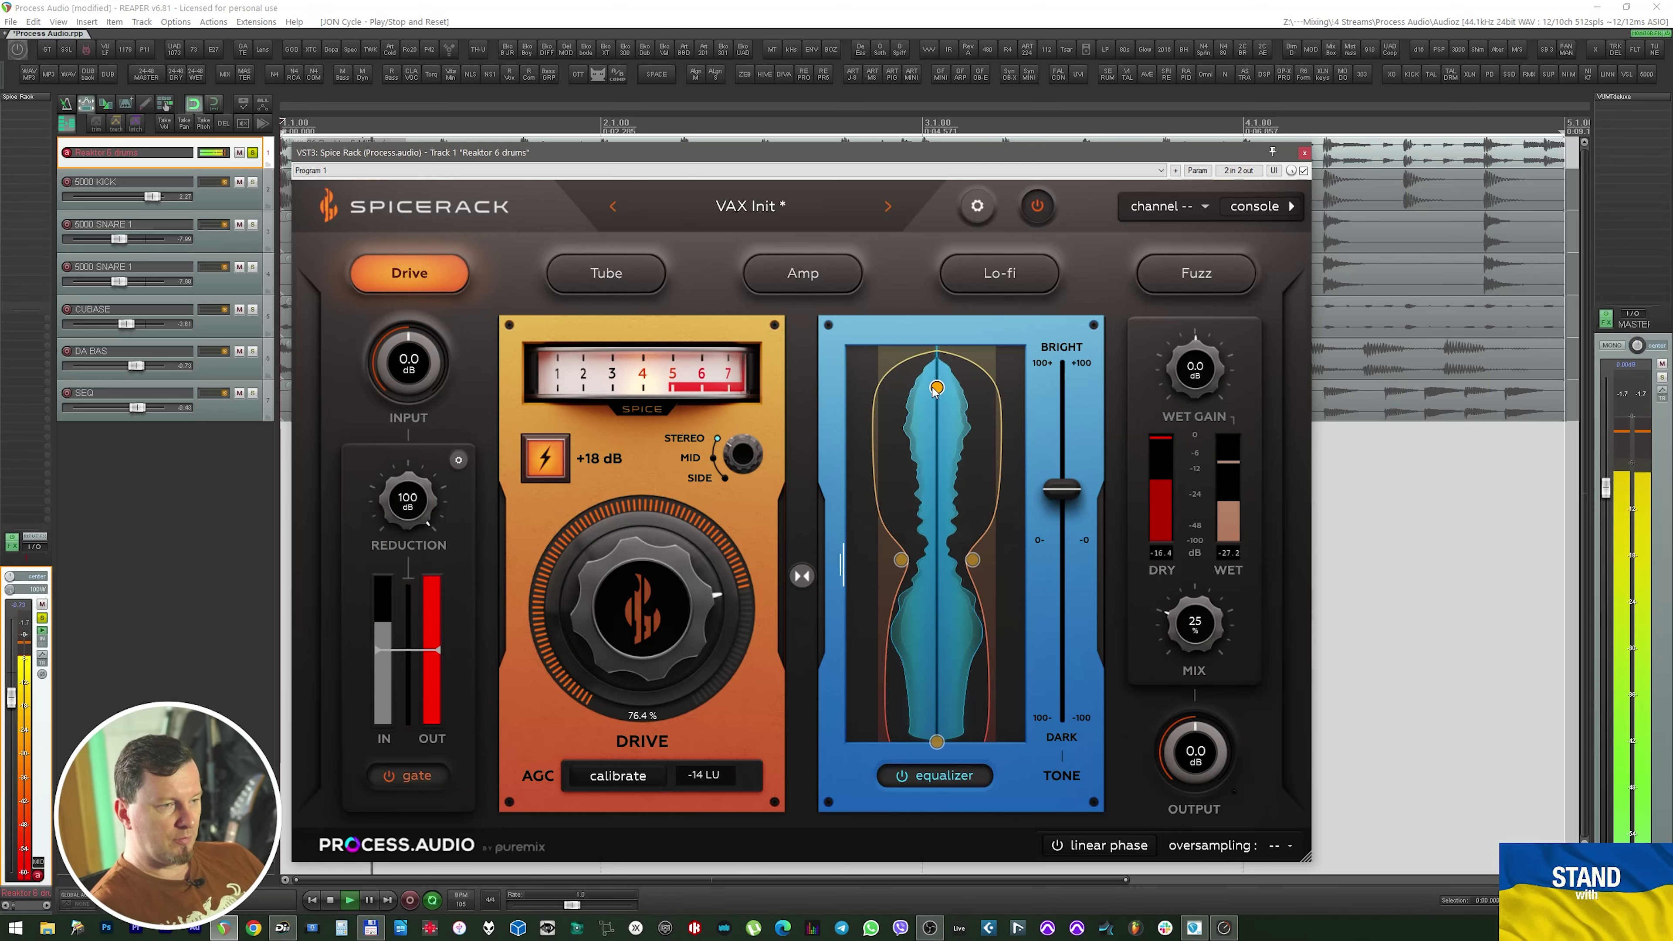
Set the equalizer's high cut slope to 48 dB/oct during playback, and stop the drums
left_click(947, 439)
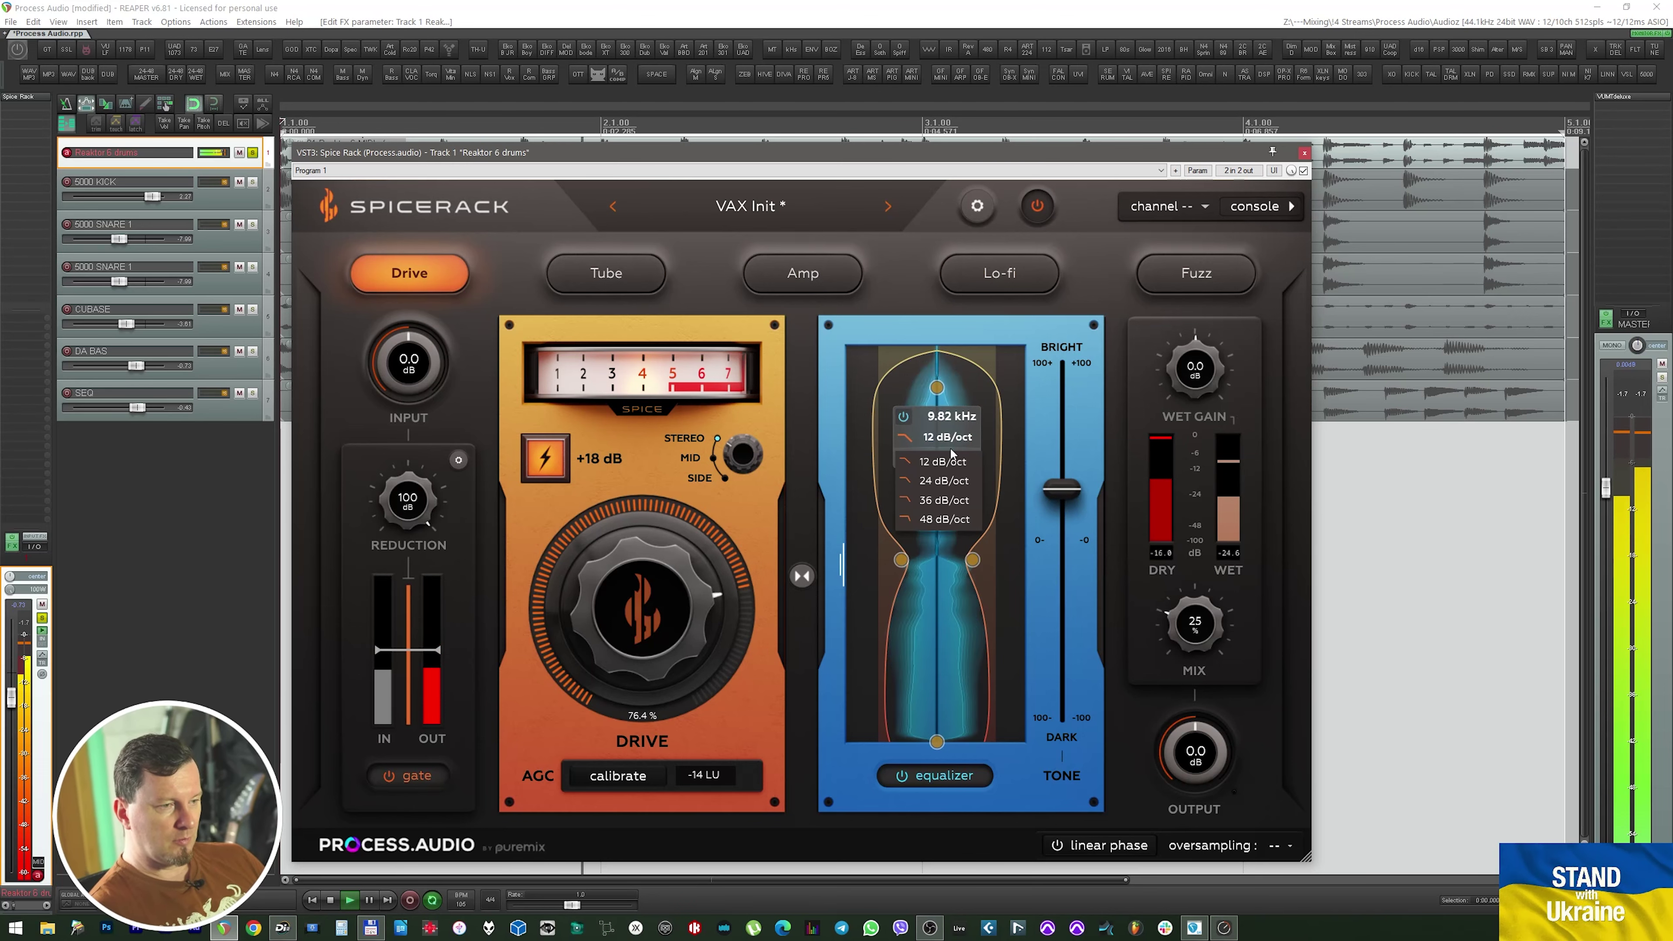
left_click(943, 519)
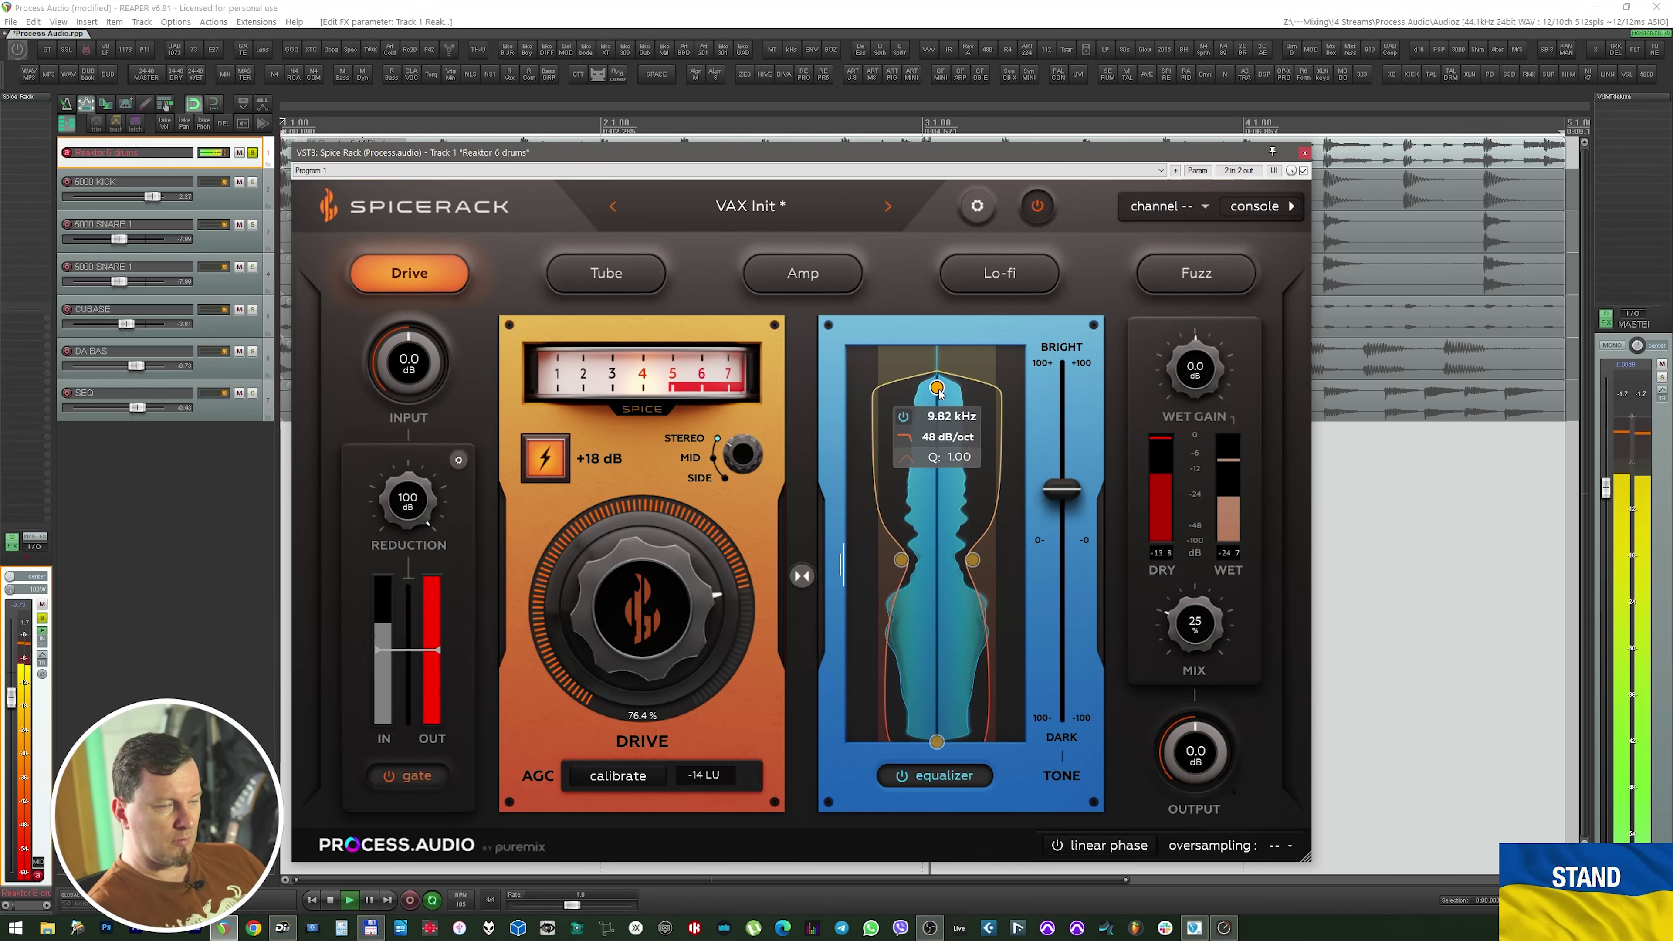
key("space")
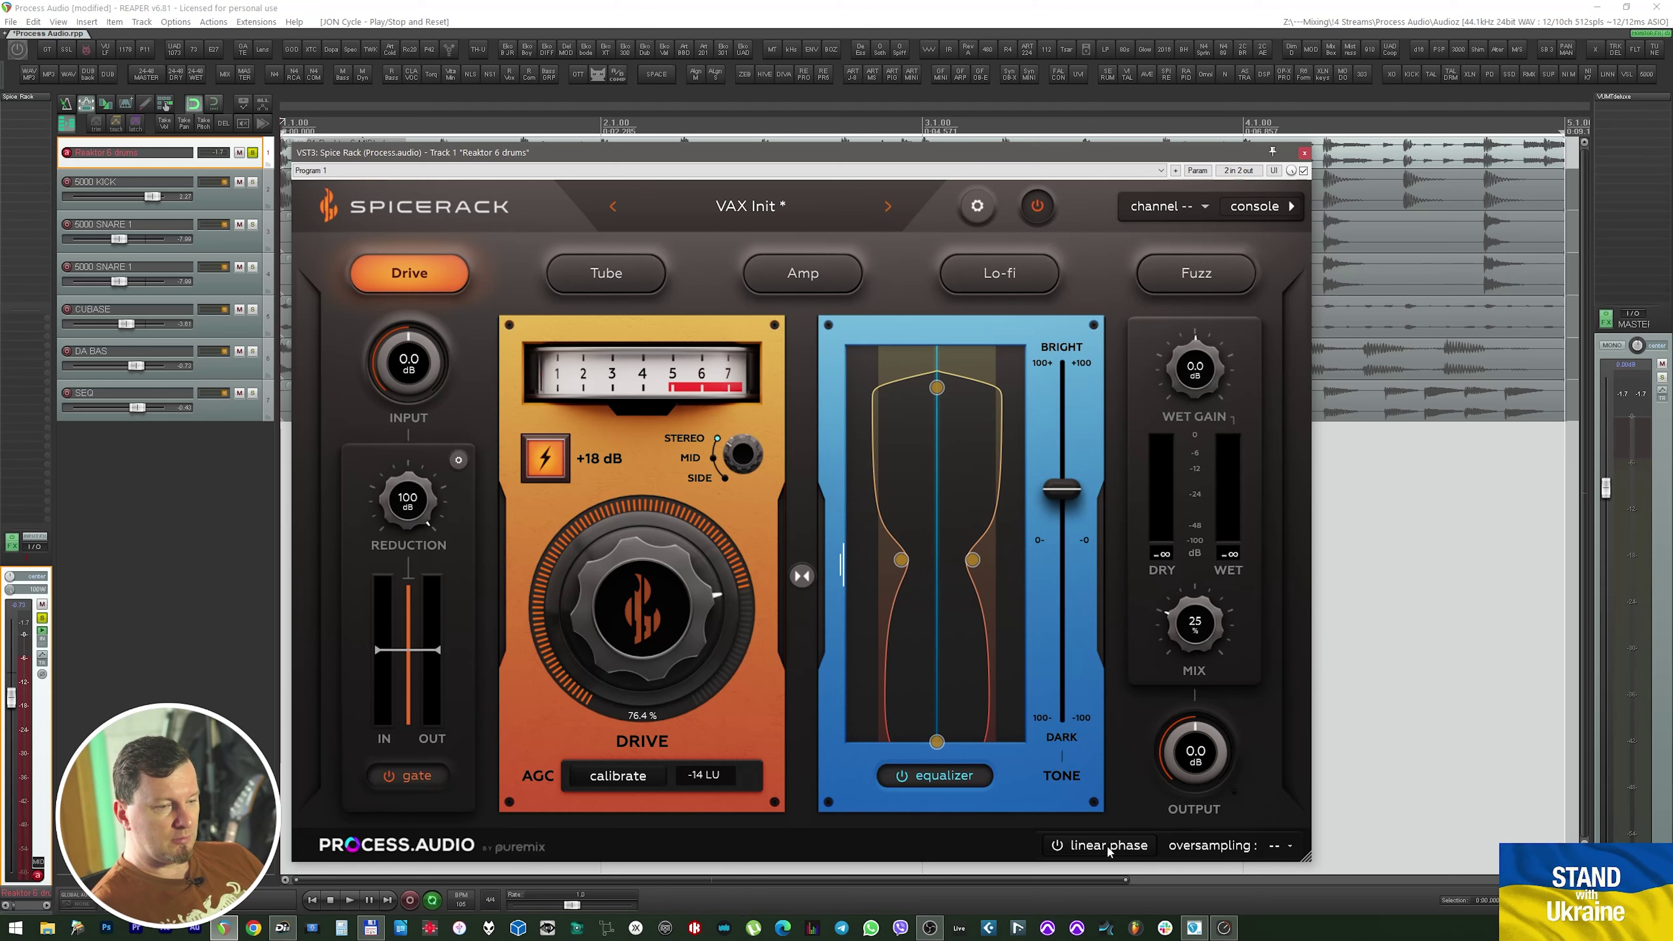
Resume playback, raise the mix to 100 %, and compare linear phase on and off, leaving it enabled
key("space")
left_click(1089, 846)
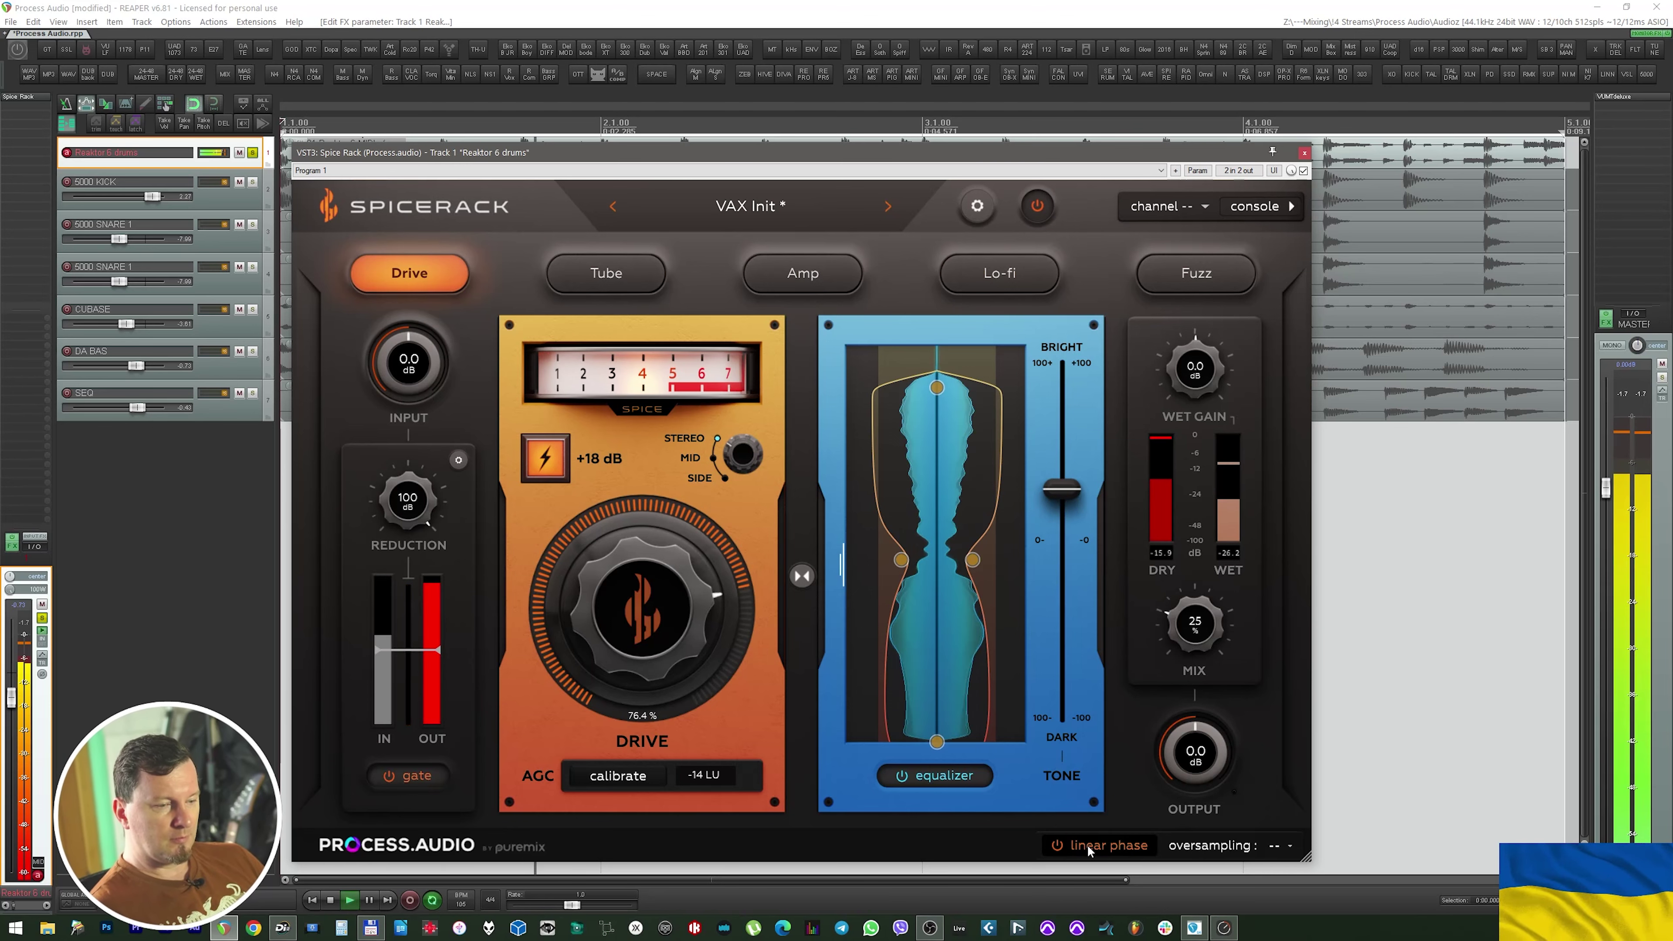
double_click(1195, 624)
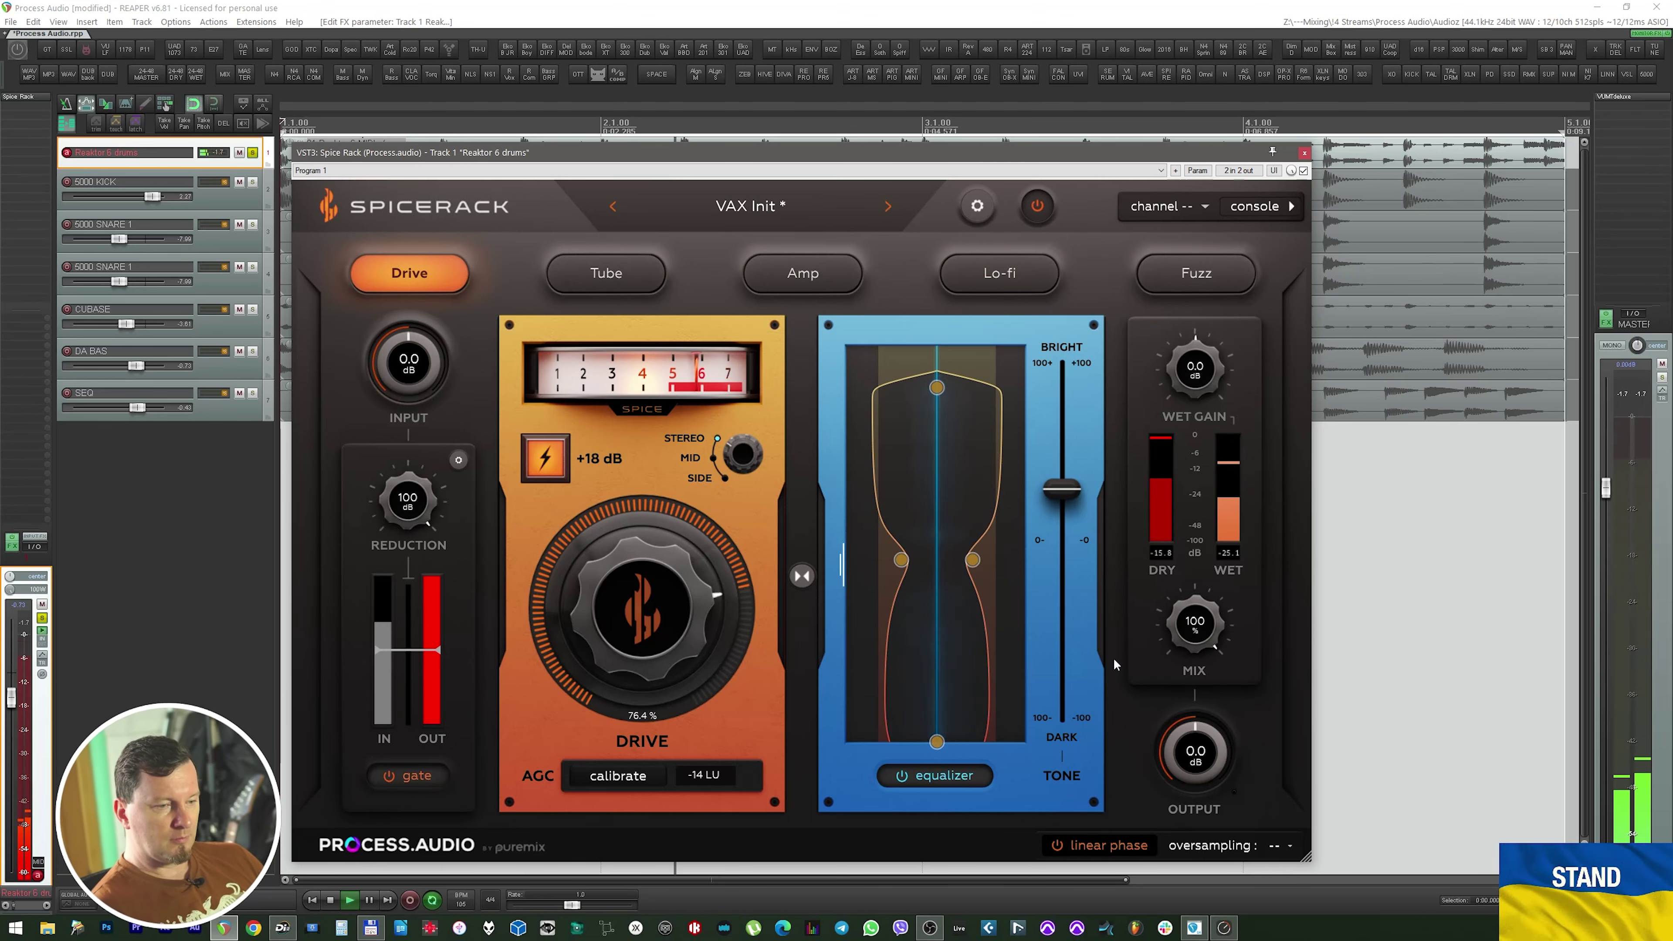
left_click(1090, 846)
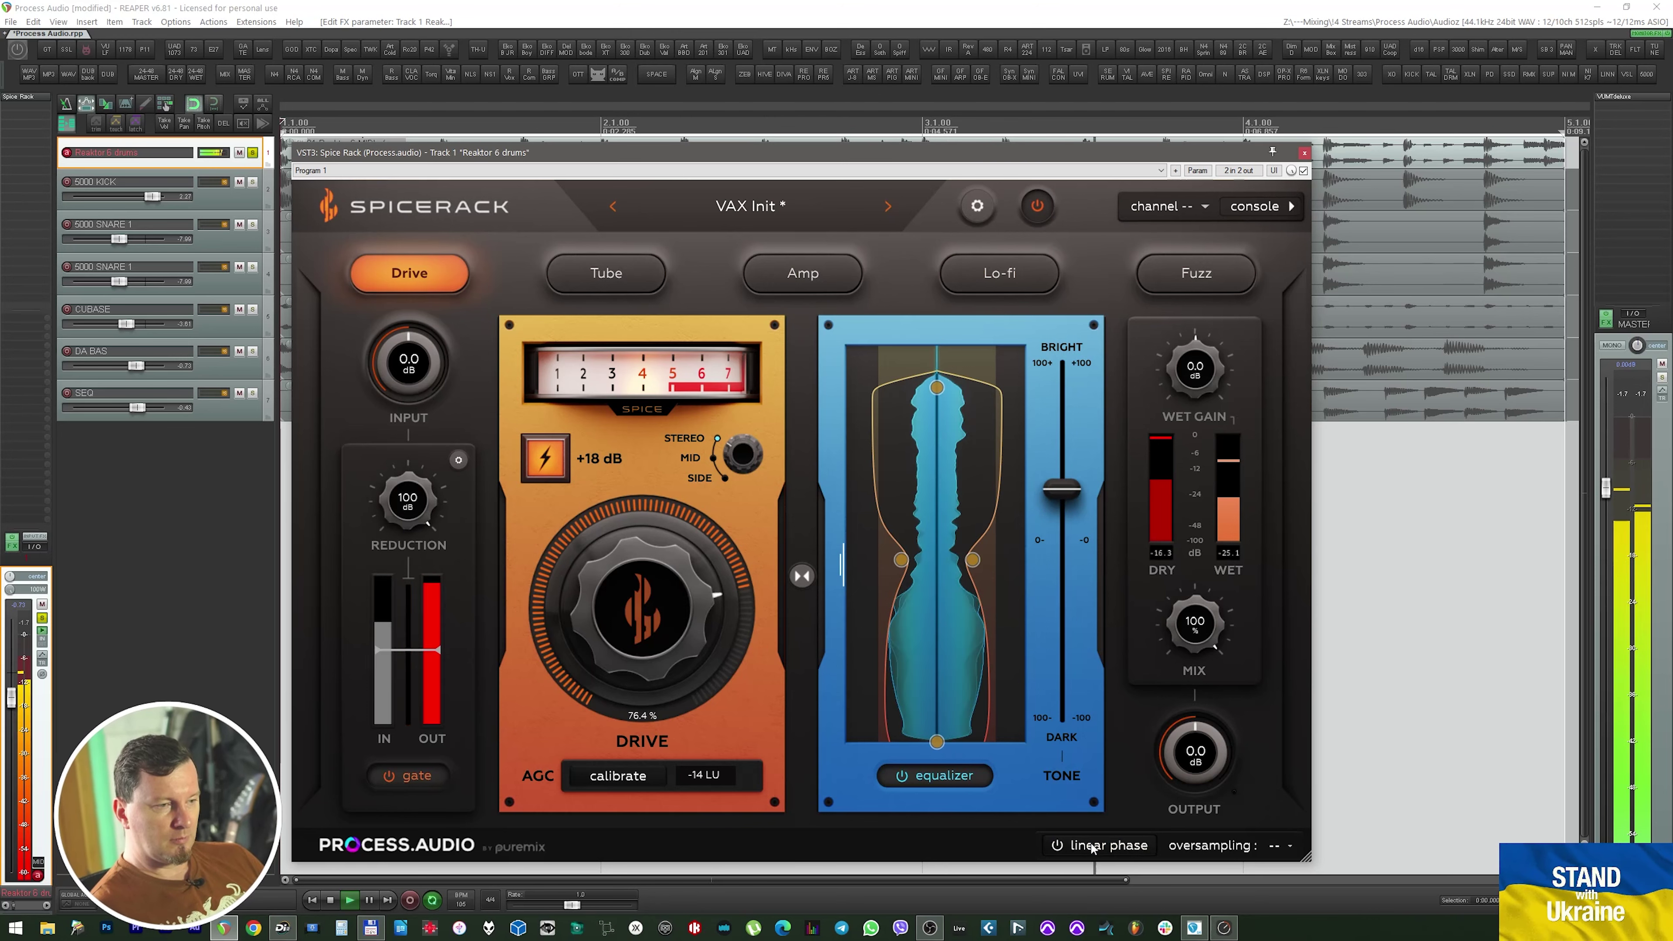
left_click(1091, 846)
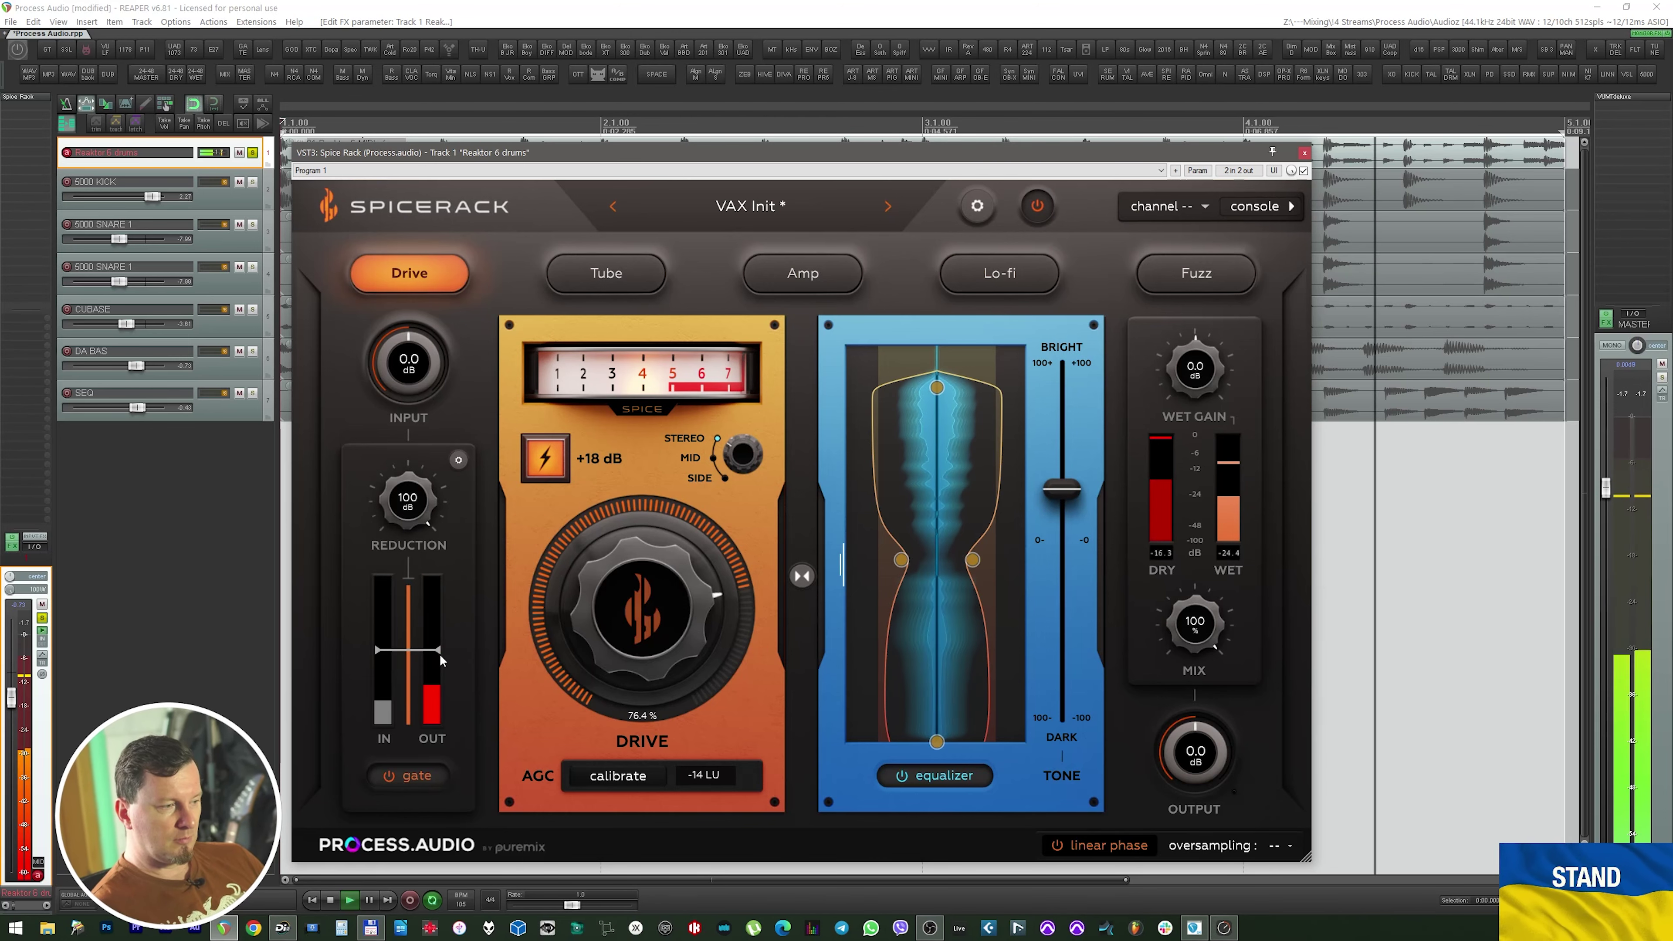
Turn off the gate, compare the drums with linear phase off and on again, and stop playback
left_click(424, 782)
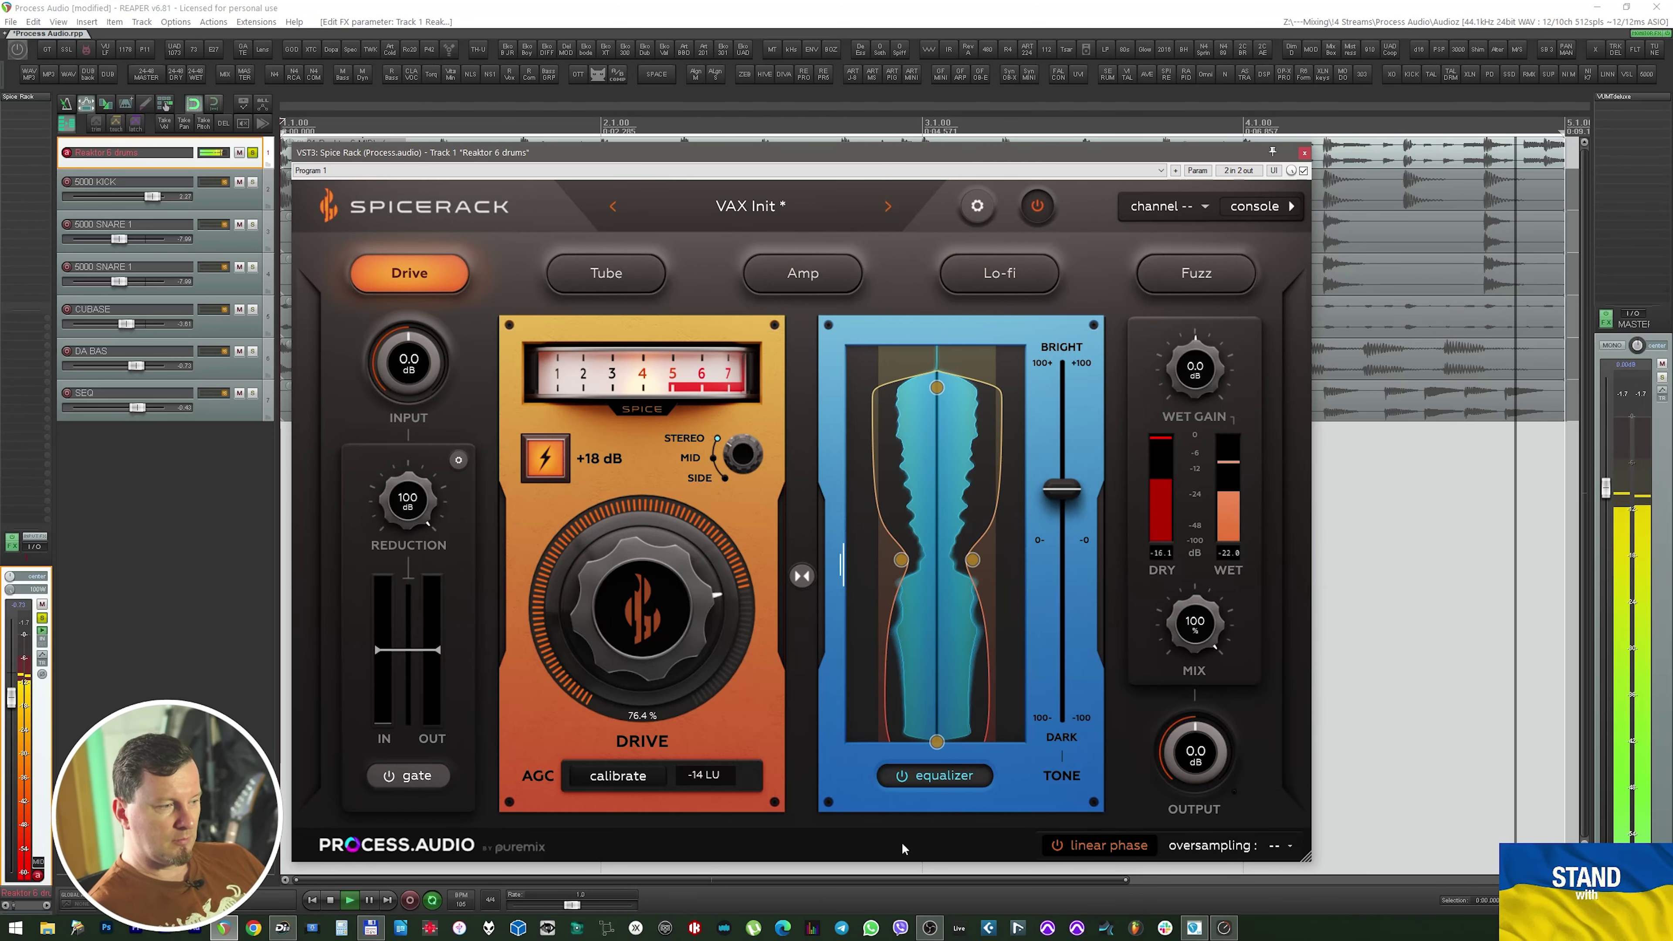
left_click(1106, 845)
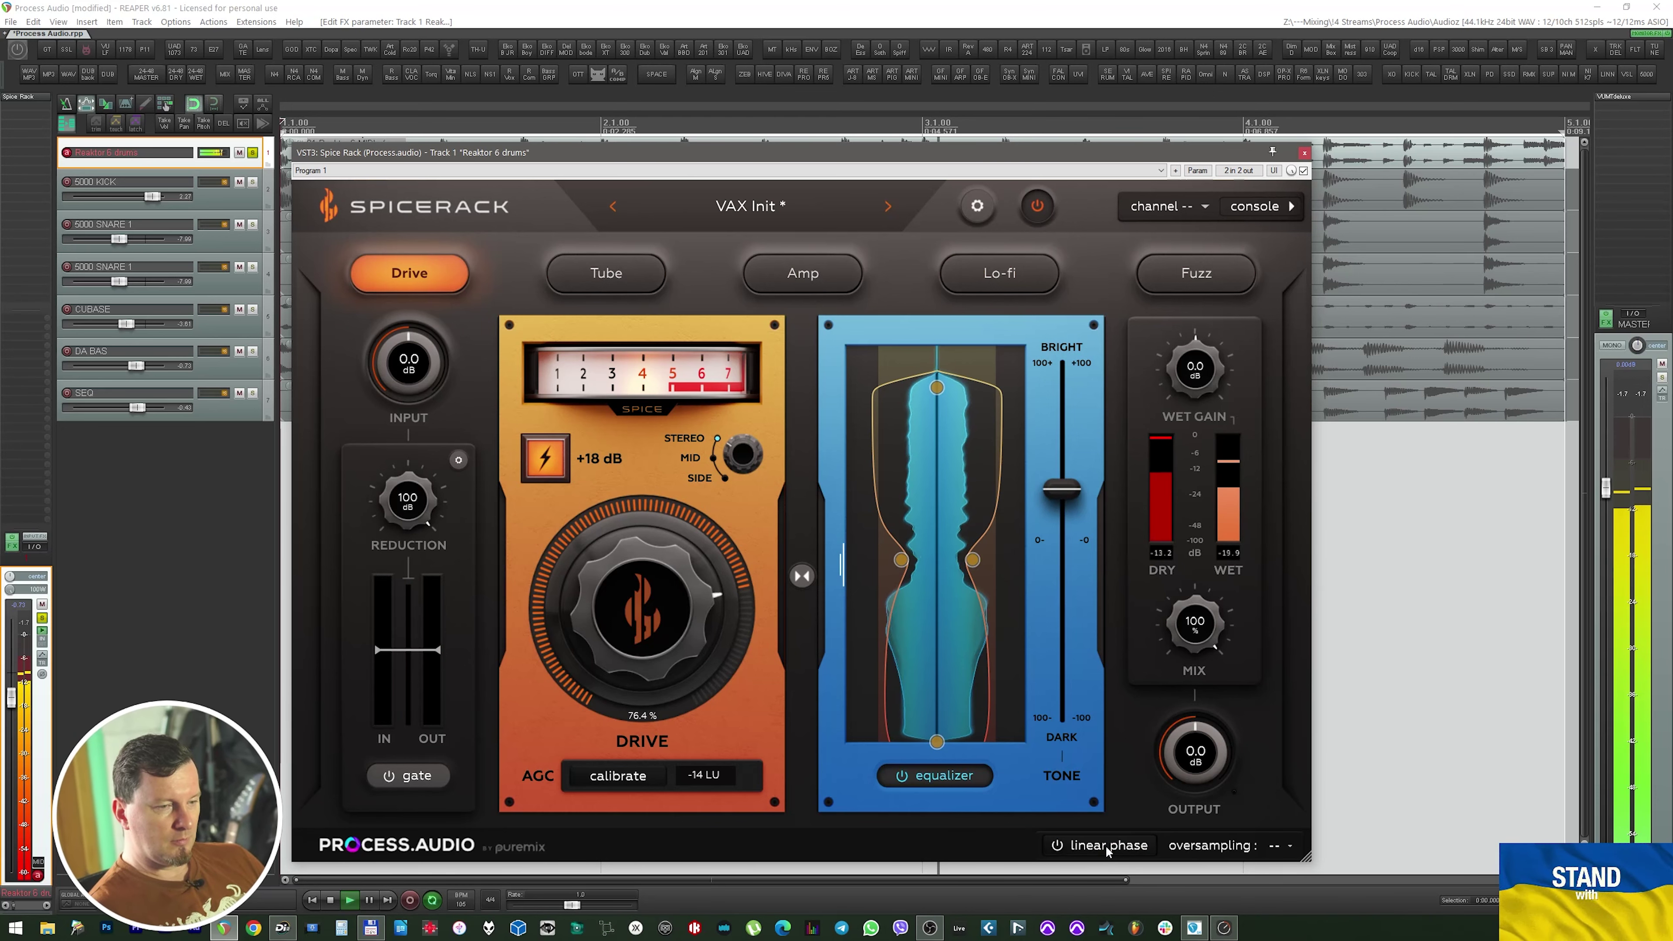
left_click(1106, 845)
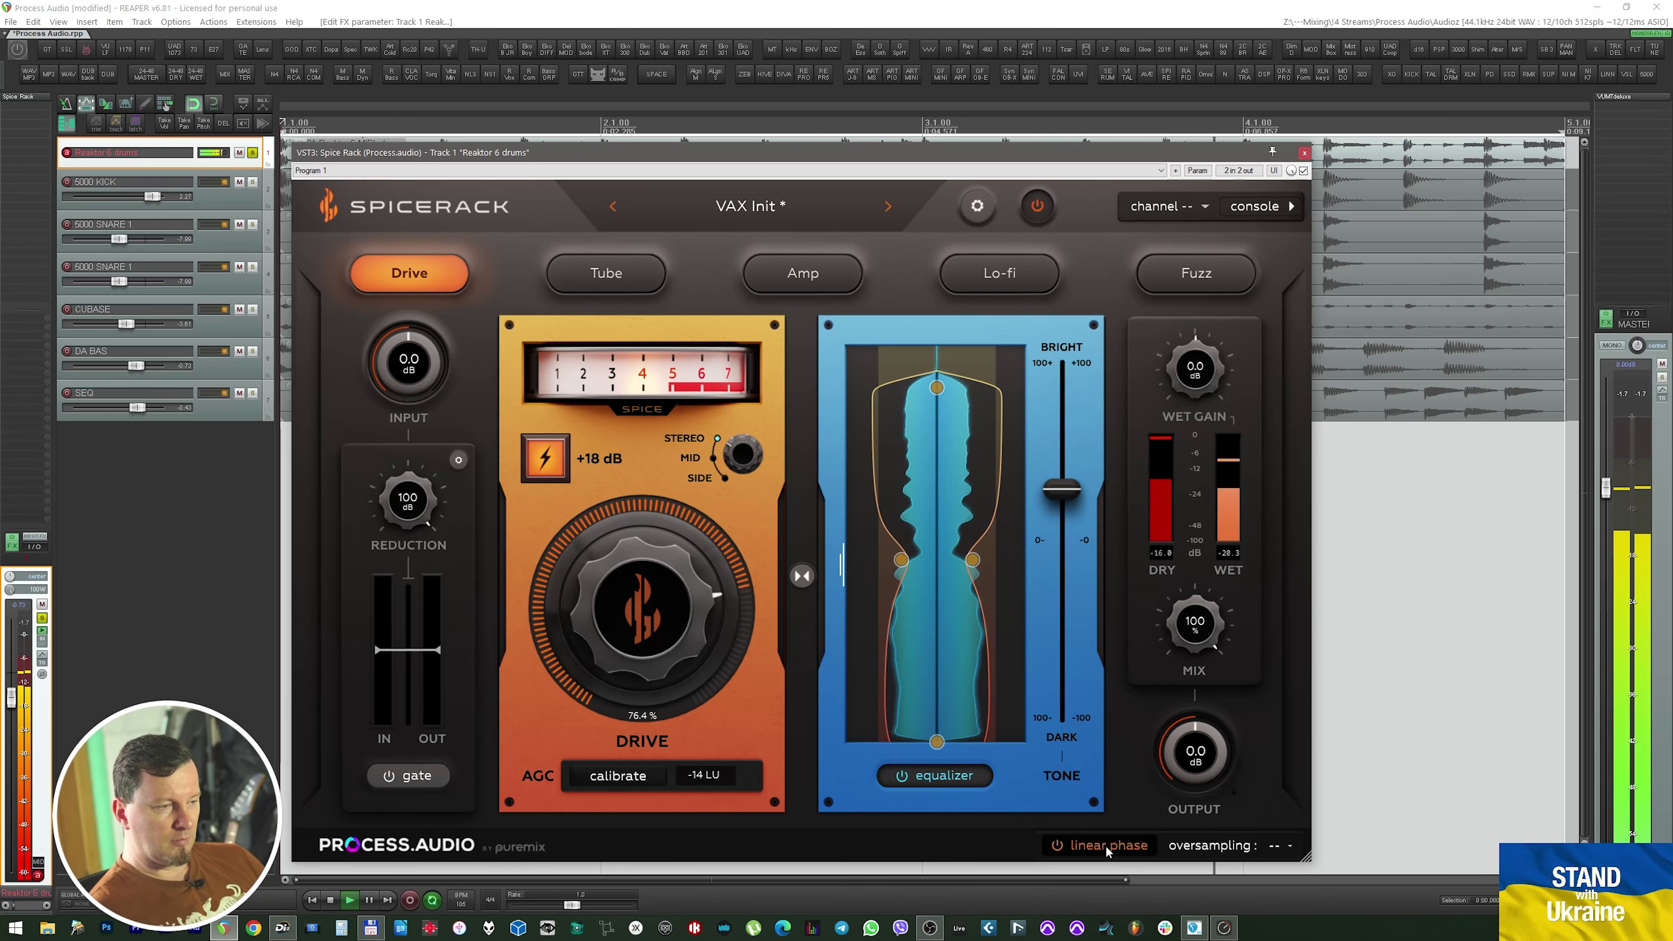
key("space")
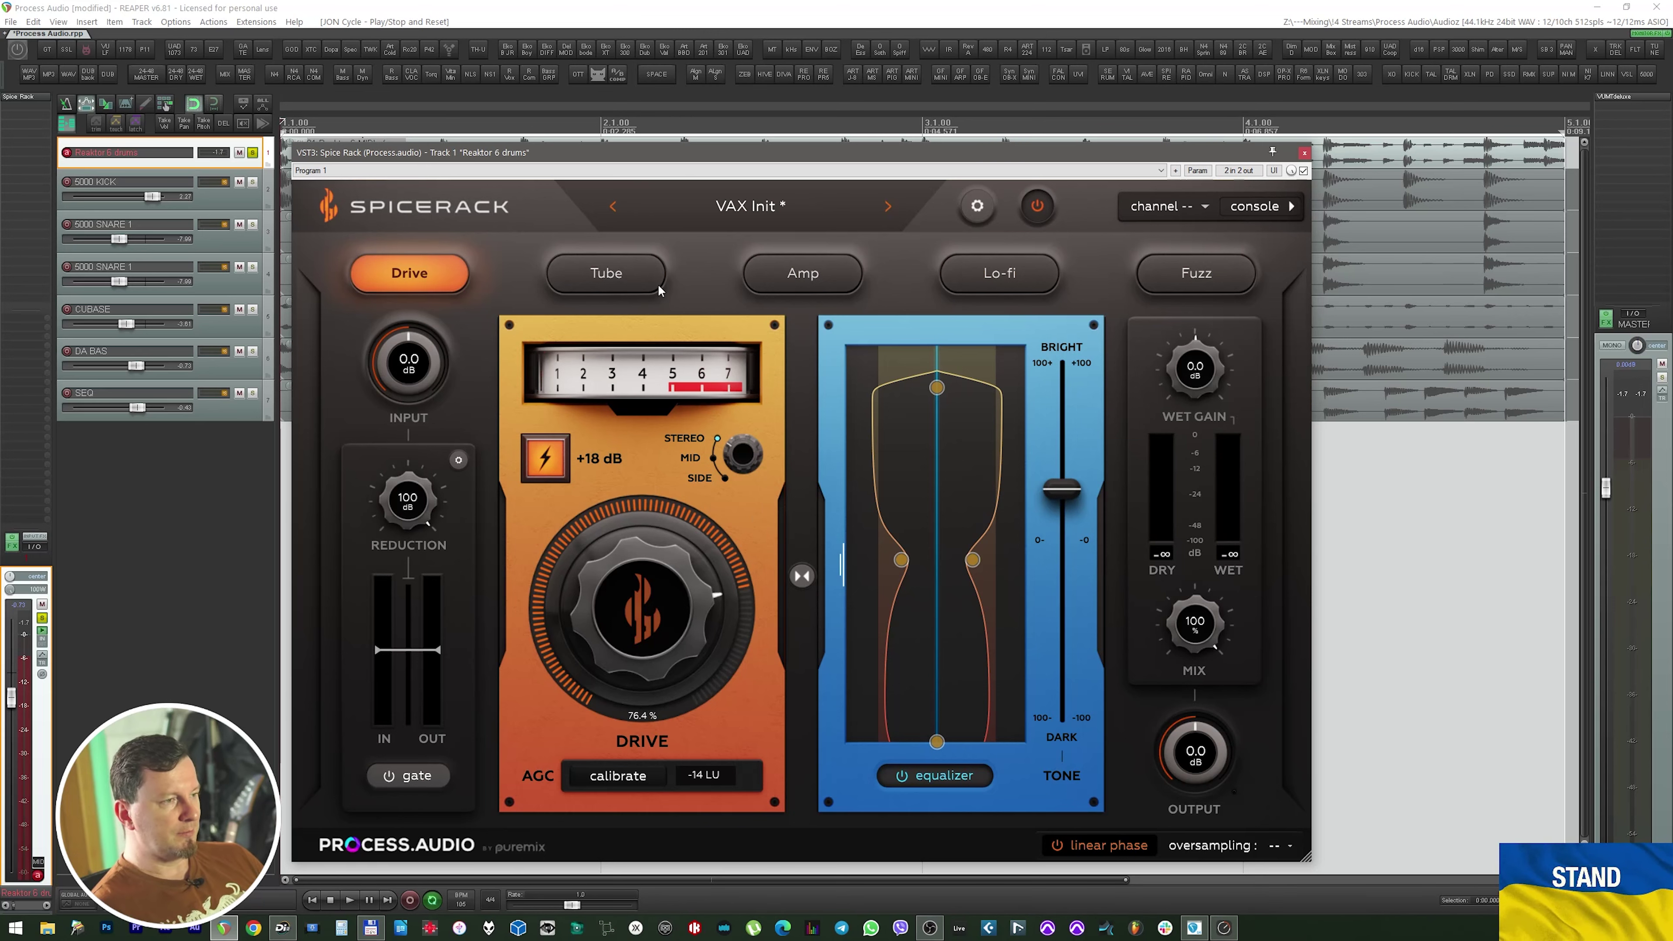
Audition the Tube and Amp saturation types during playback, toggling linear phase with each and leaving it disabled on Amp
key("space")
left_click(630, 274)
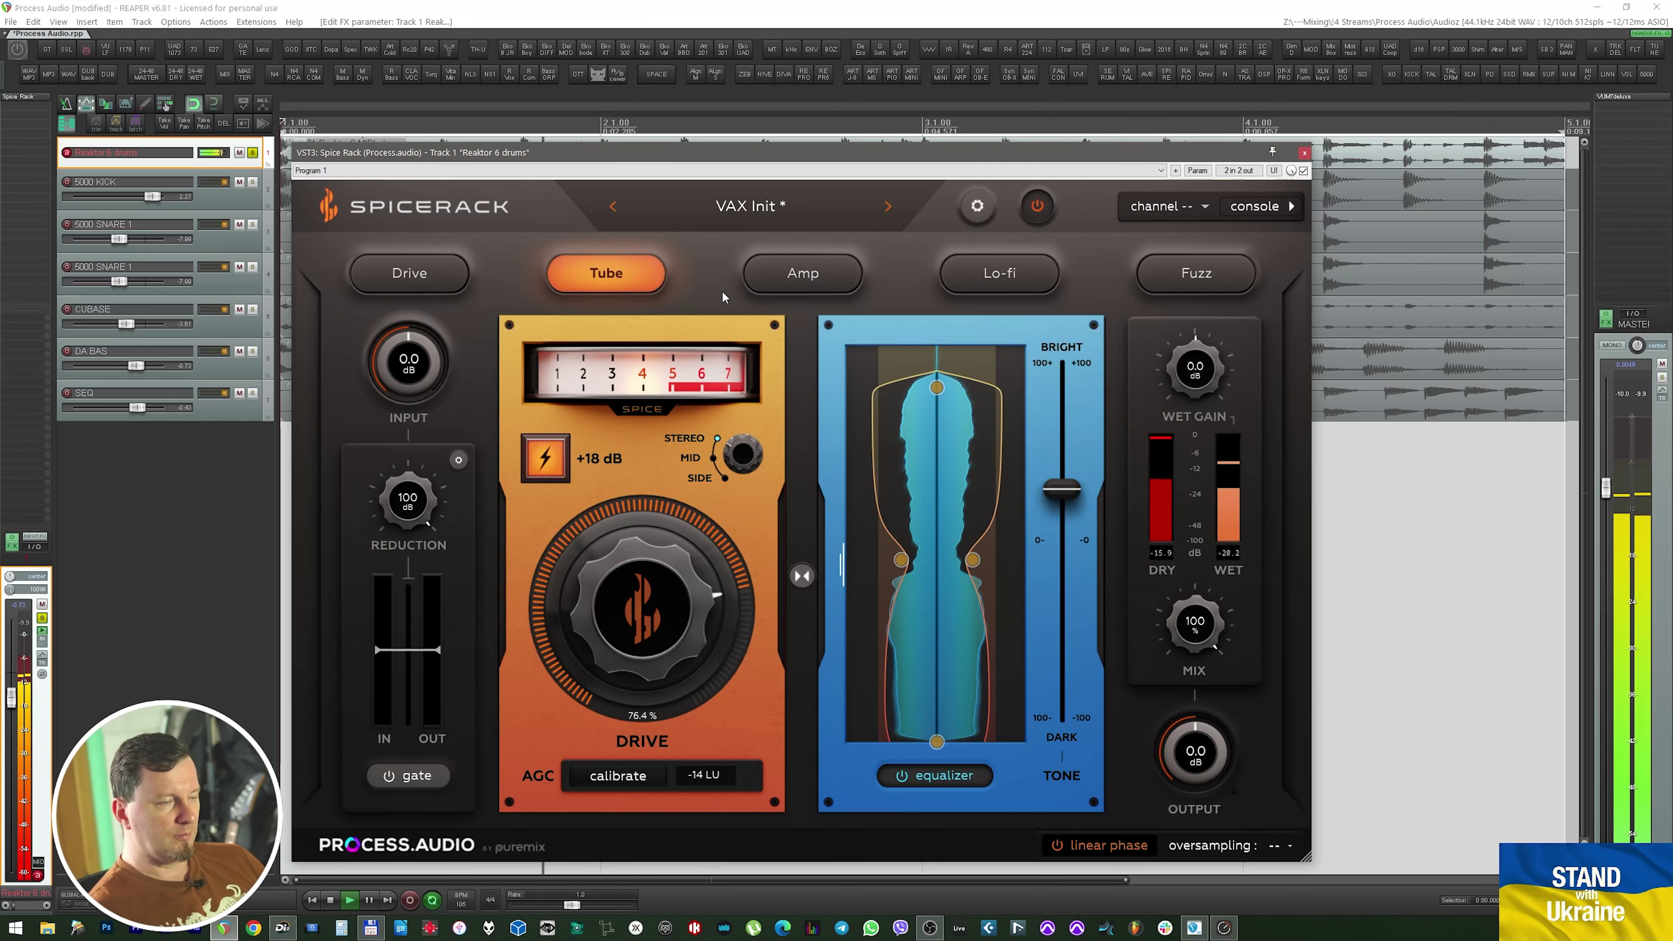
left_click(1057, 846)
left_click(1057, 846)
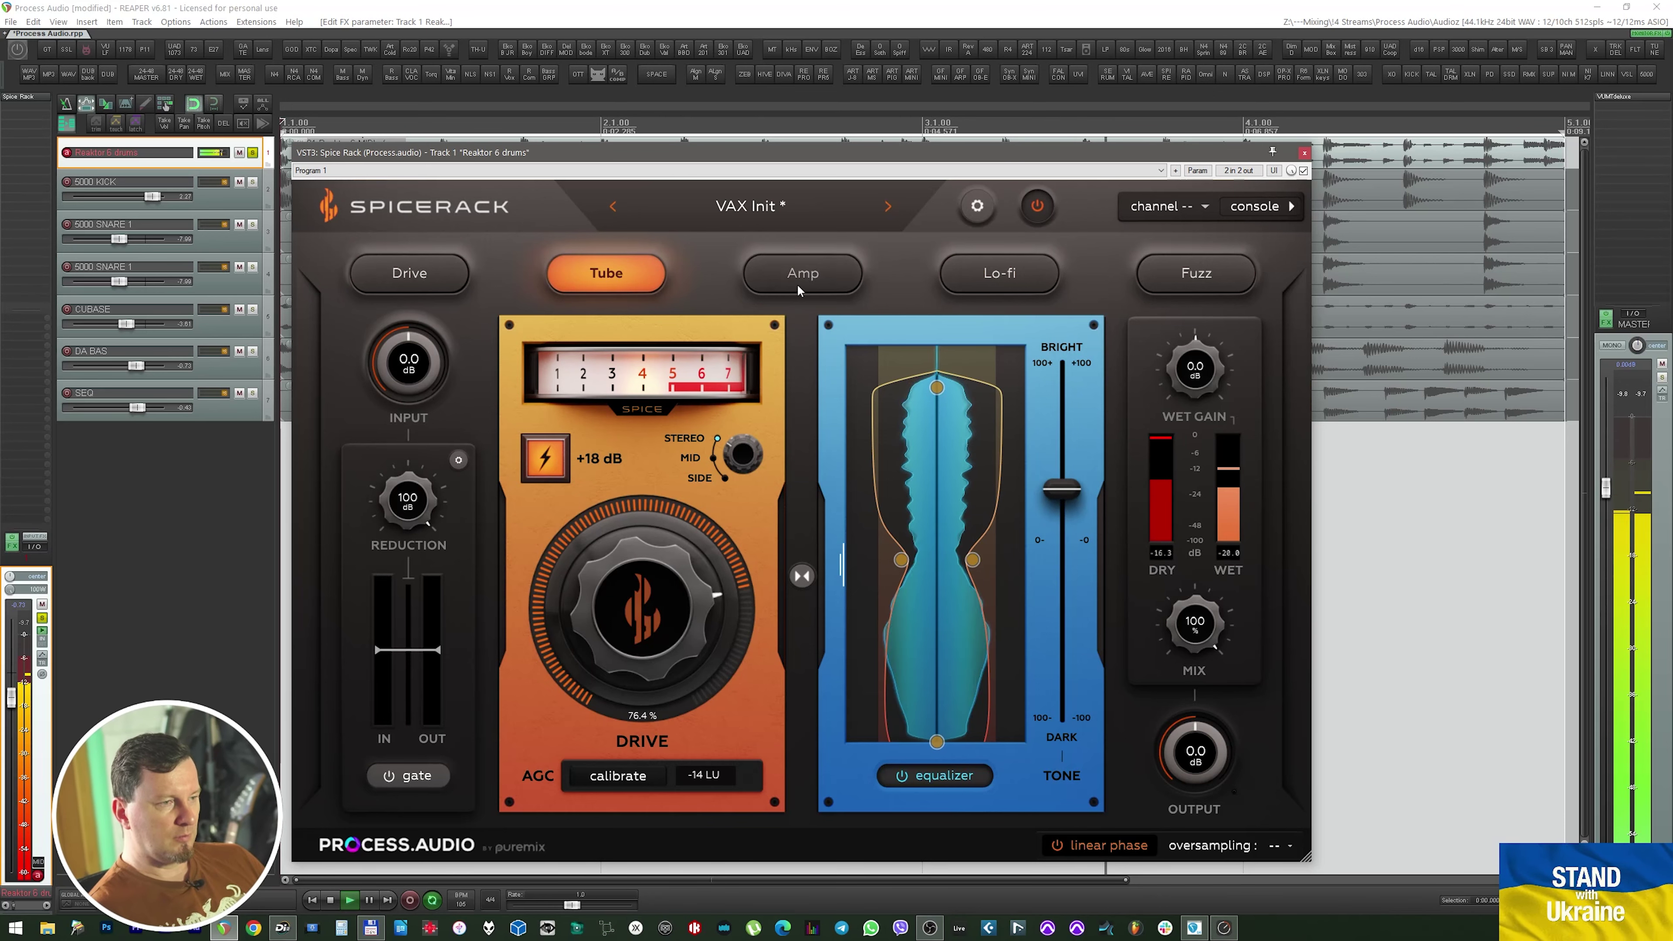
left_click(799, 280)
left_click(1057, 845)
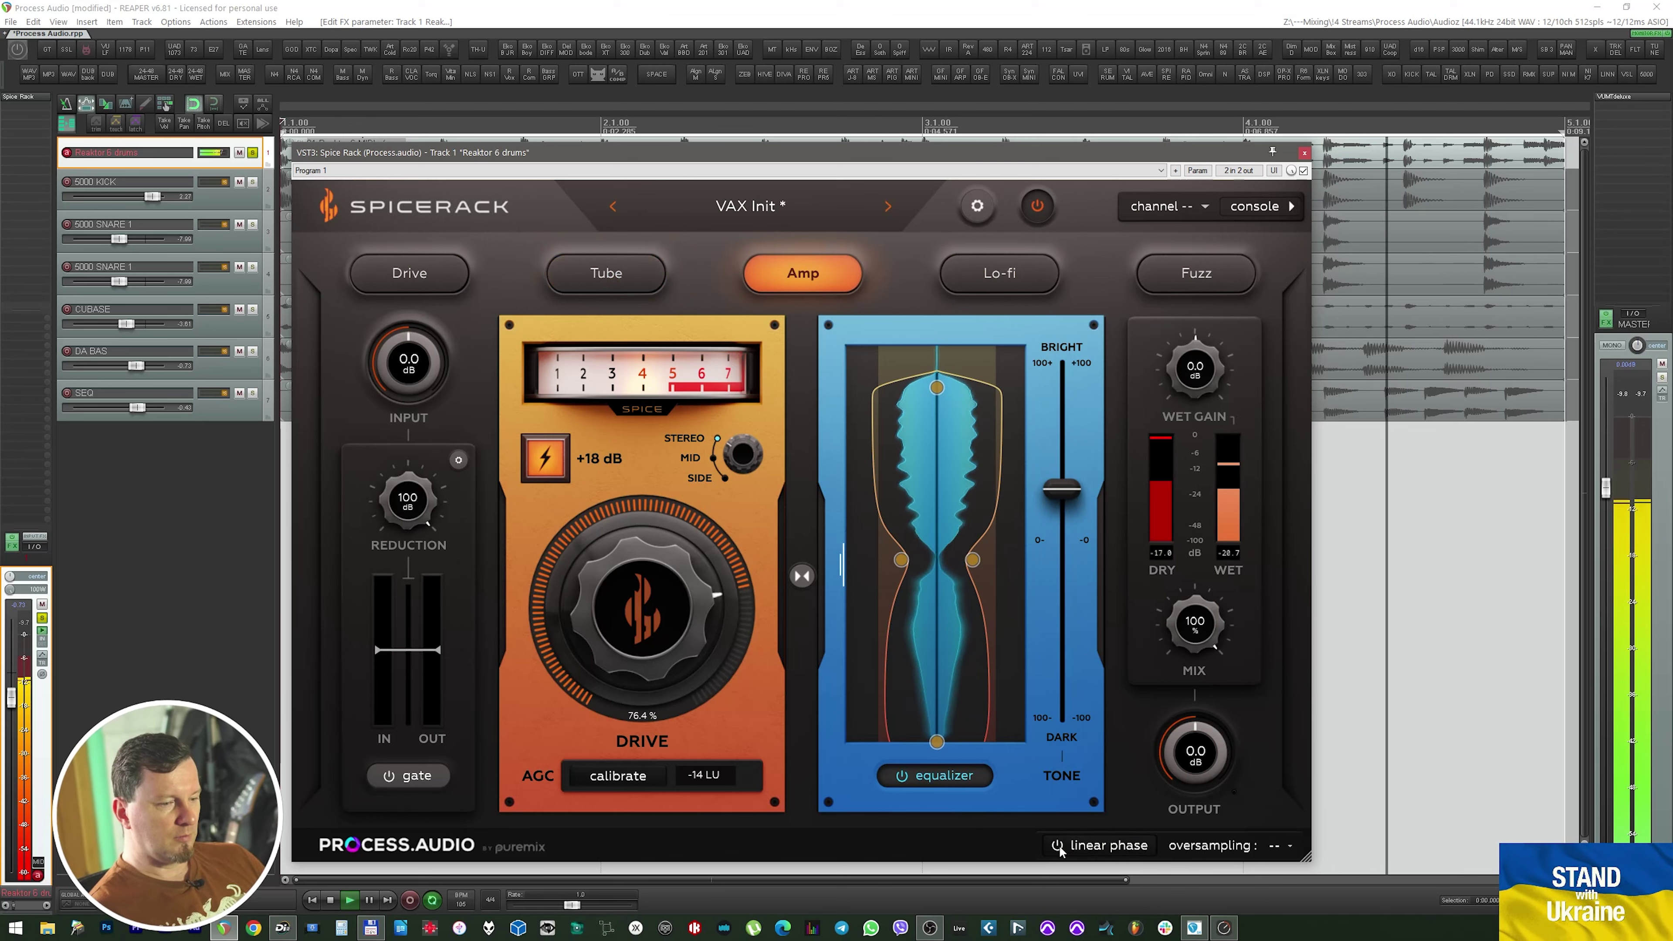
Raise the frequency of the equalizer's middle band slightly, set the tone to 0, and lower the mix to 31 %
mouse_move(972, 560)
left_mouse_down()
mouse_move(955, 594)
mouse_move(968, 547)
left_mouse_up()
left_click_drag(1060, 491, 1060, 541)
left_click_drag(1194, 625, 1189, 750)
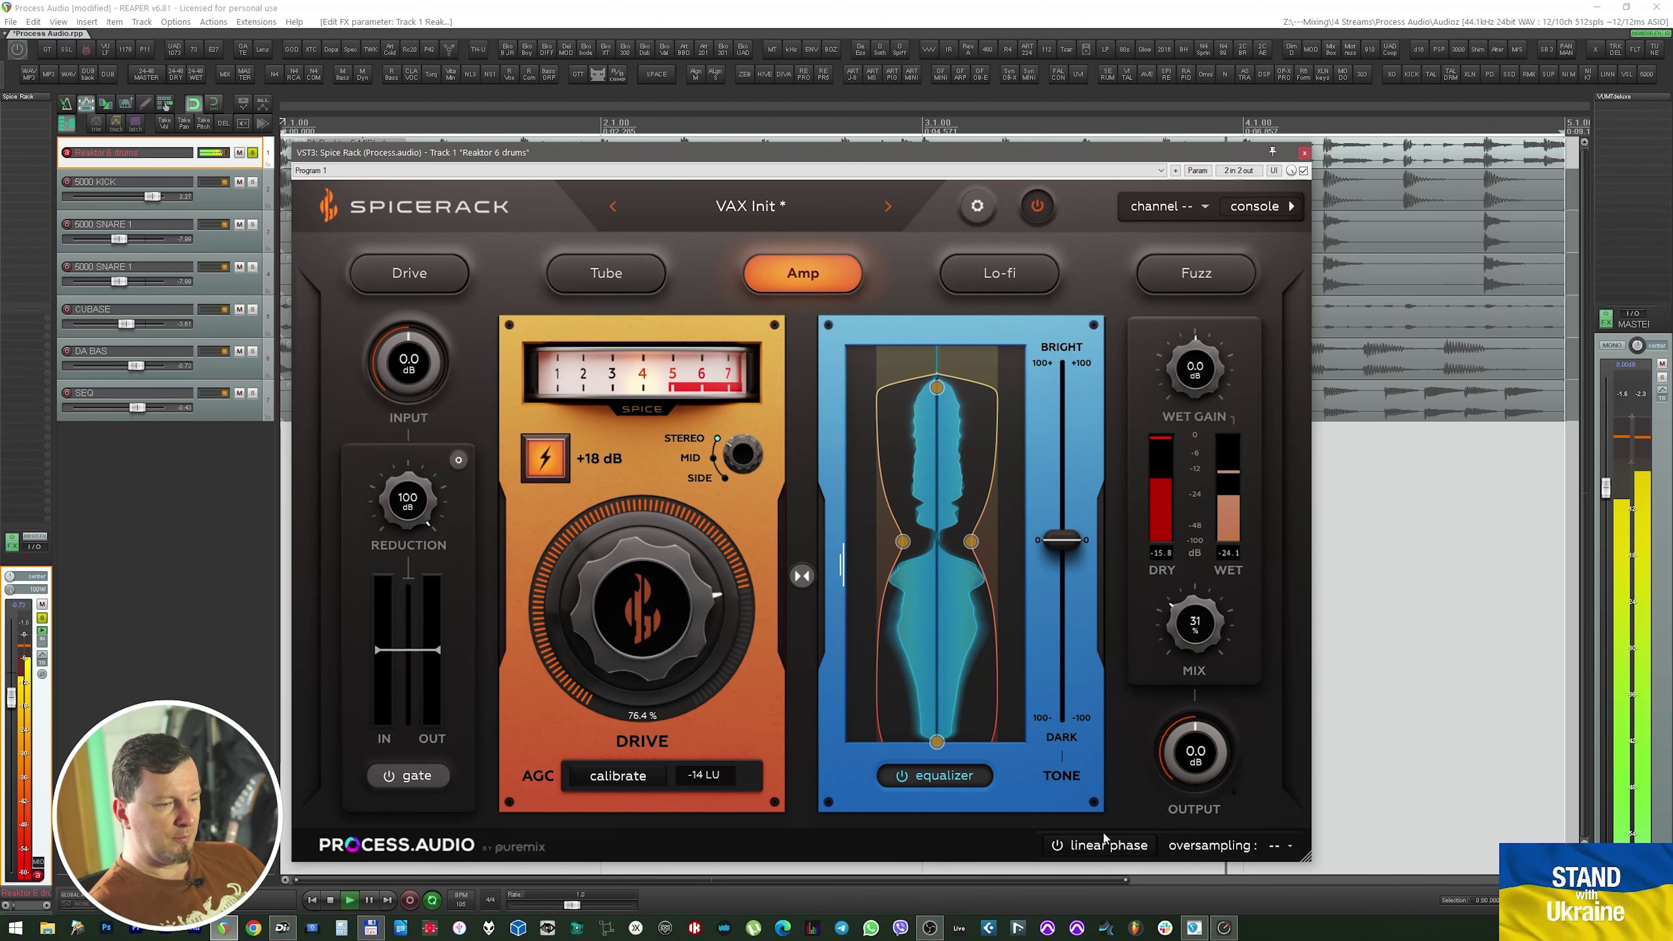
Compare the Amp saturation at the reduced mix with linear phase on and off, and stop playback
left_click(1085, 846)
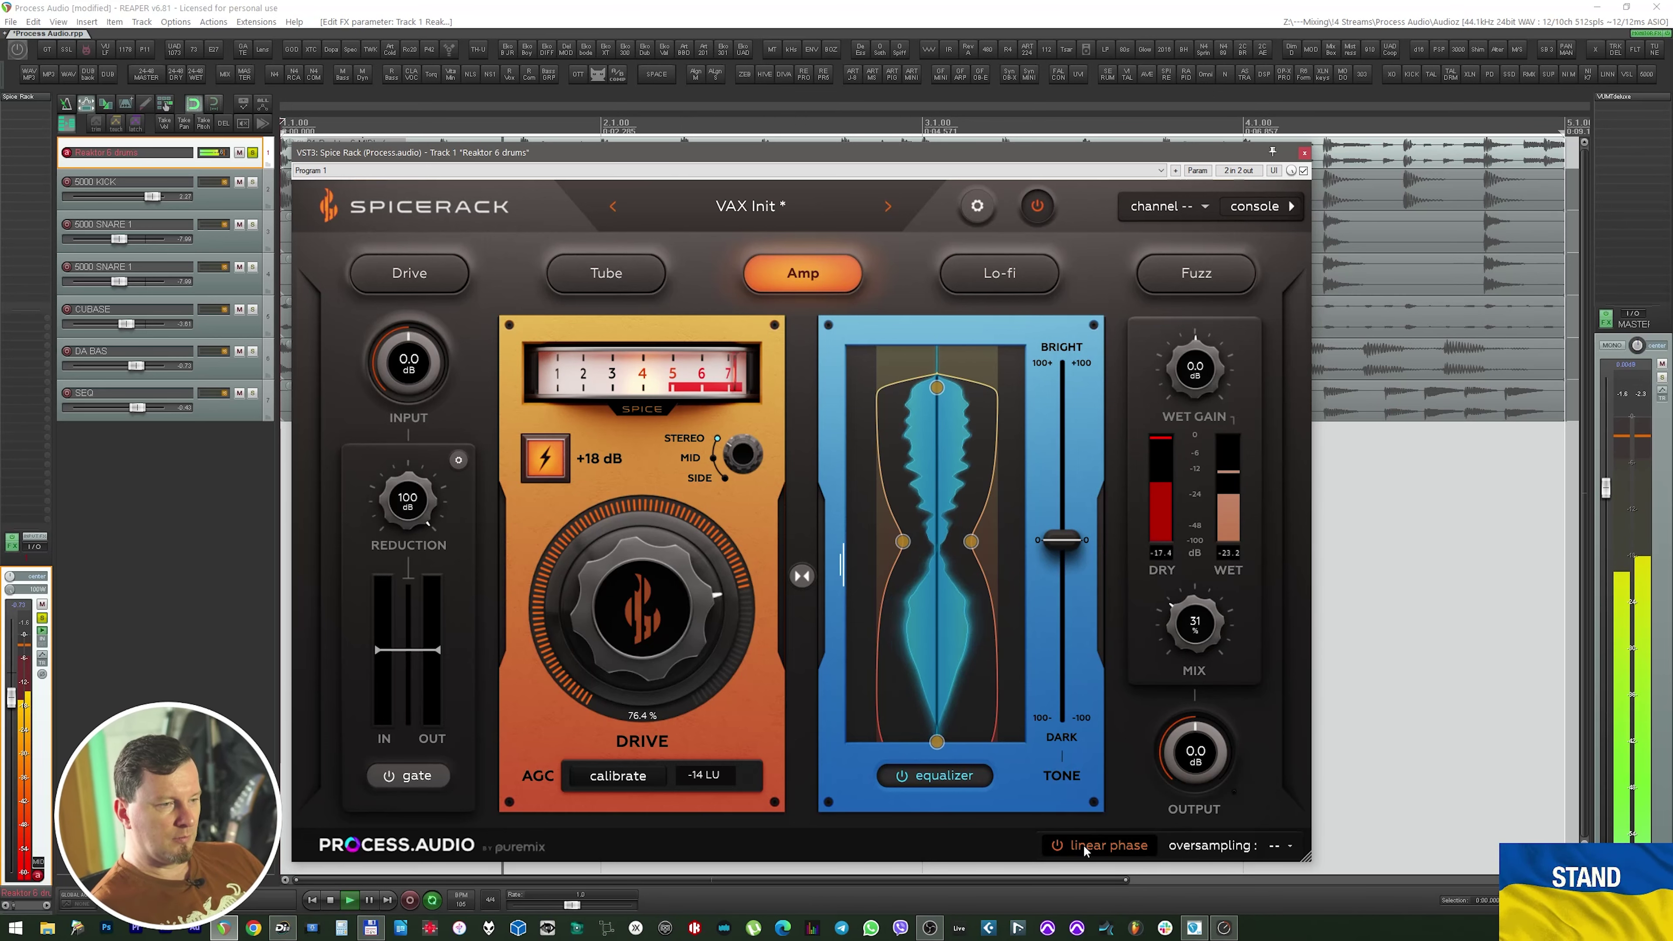
left_click(1084, 845)
key("space")
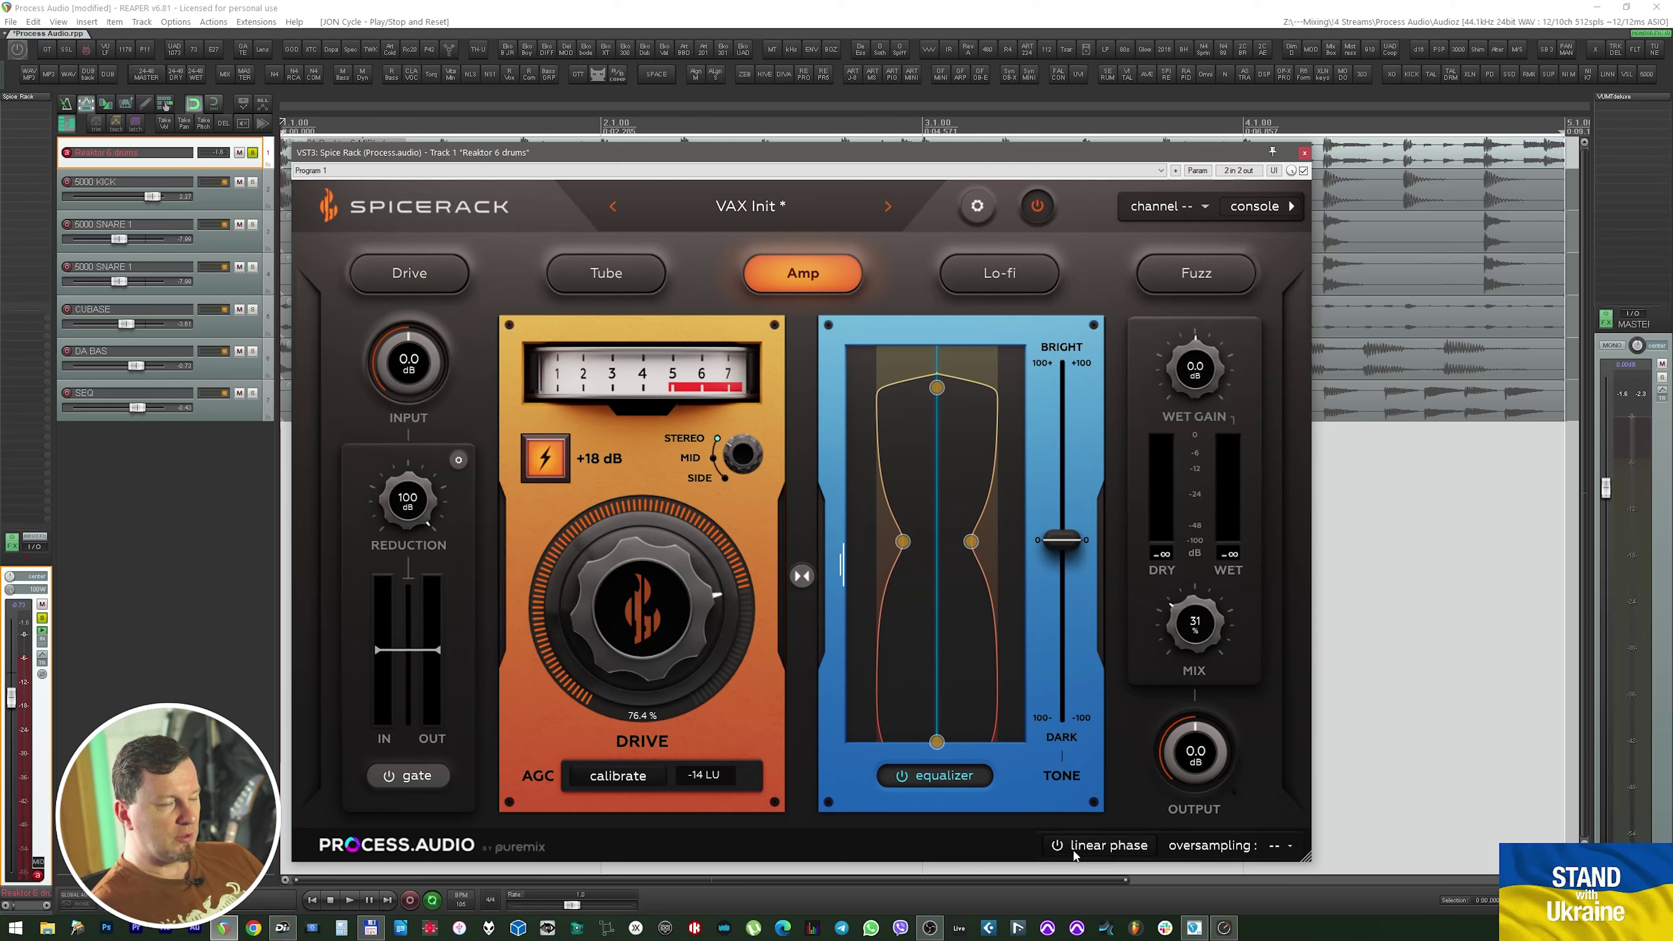
Set the equalizer's high cut to 10.7 kHz with a 48 dB/oct slope
mouse_move(937, 387)
left_mouse_down()
mouse_move(937, 373)
mouse_move(940, 420)
left_mouse_up()
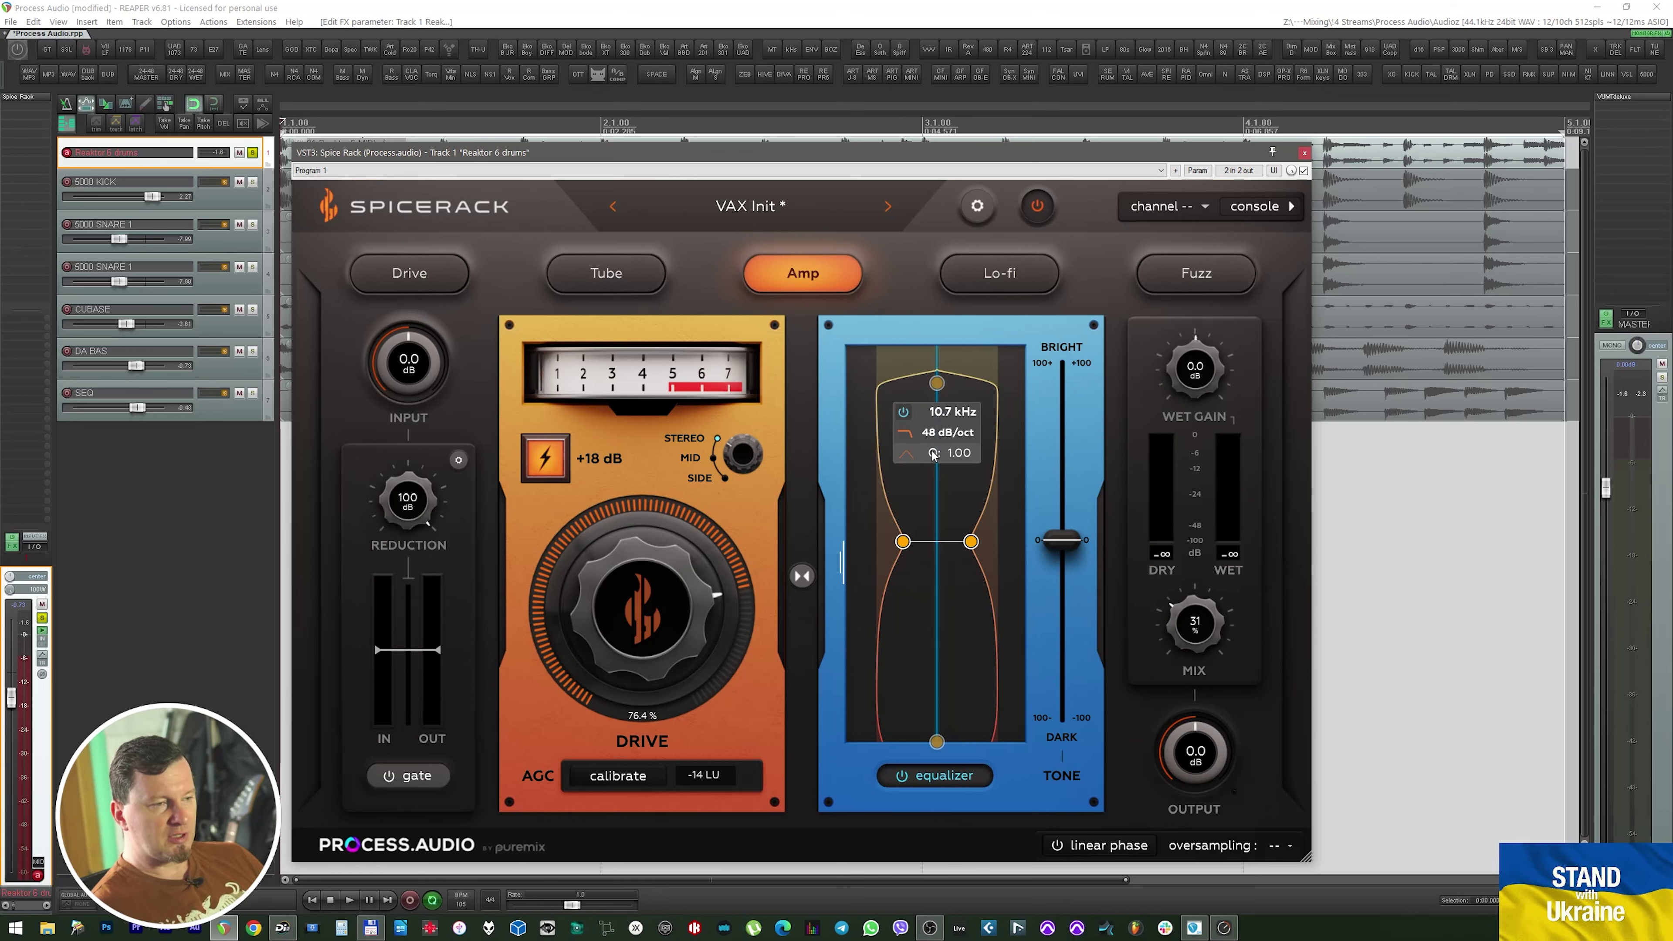
left_click(908, 436)
left_click(926, 517)
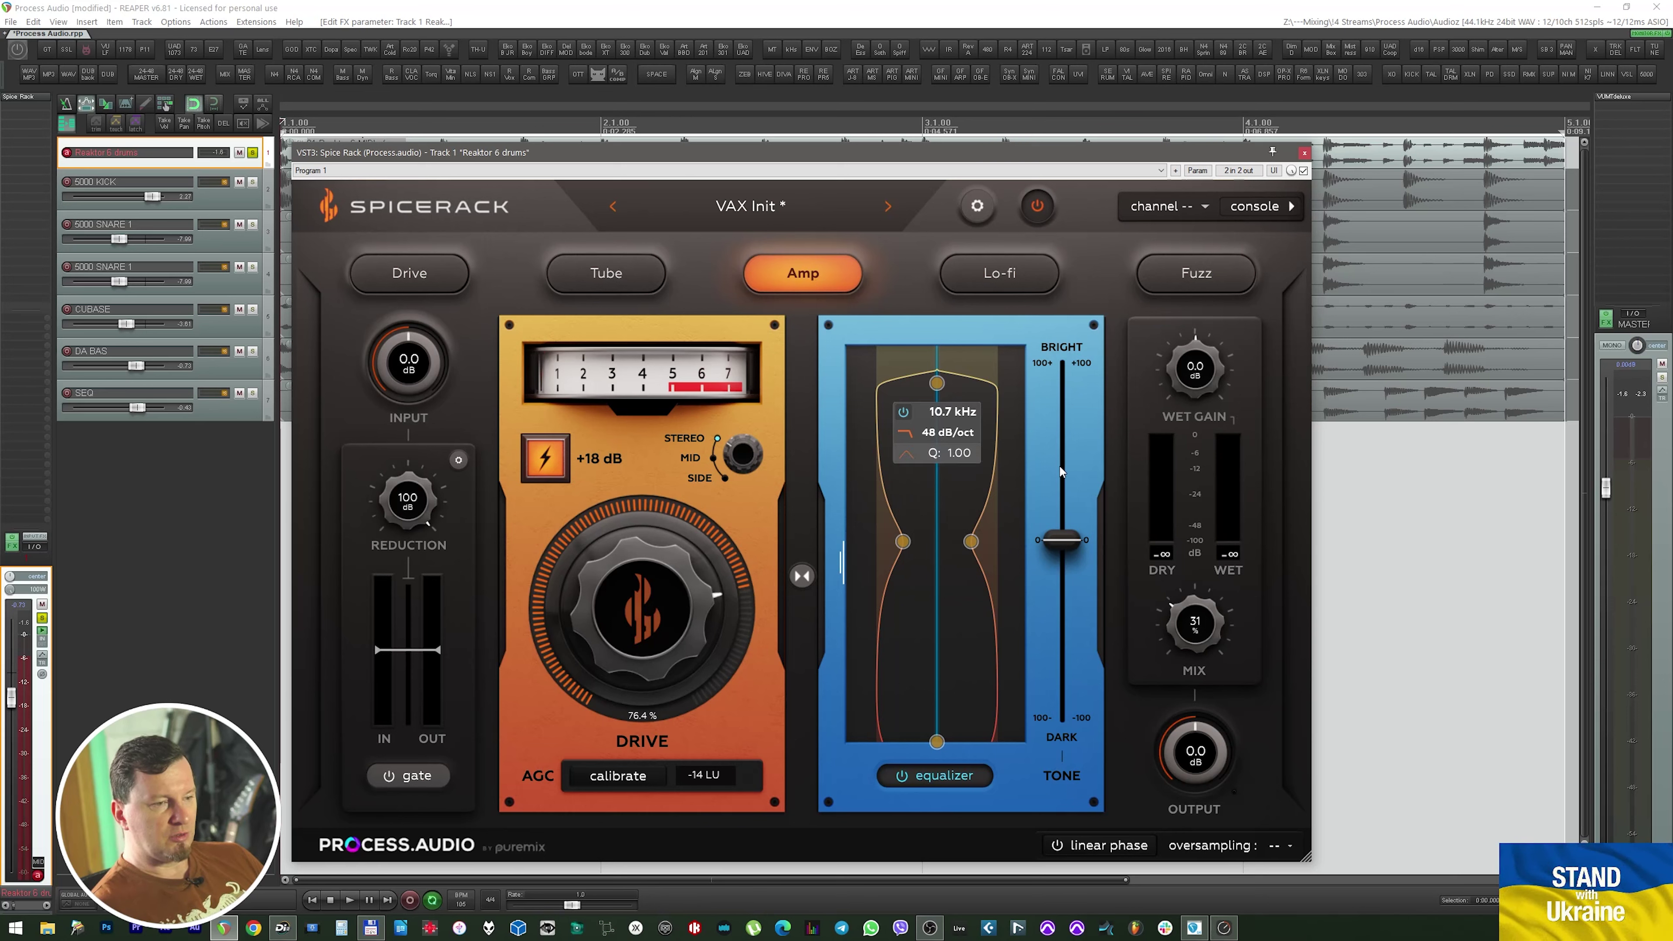
Resume playback and audition the Lo-fi, Fuzz, Amp and Tube saturation types, finishing on Drive
key("space")
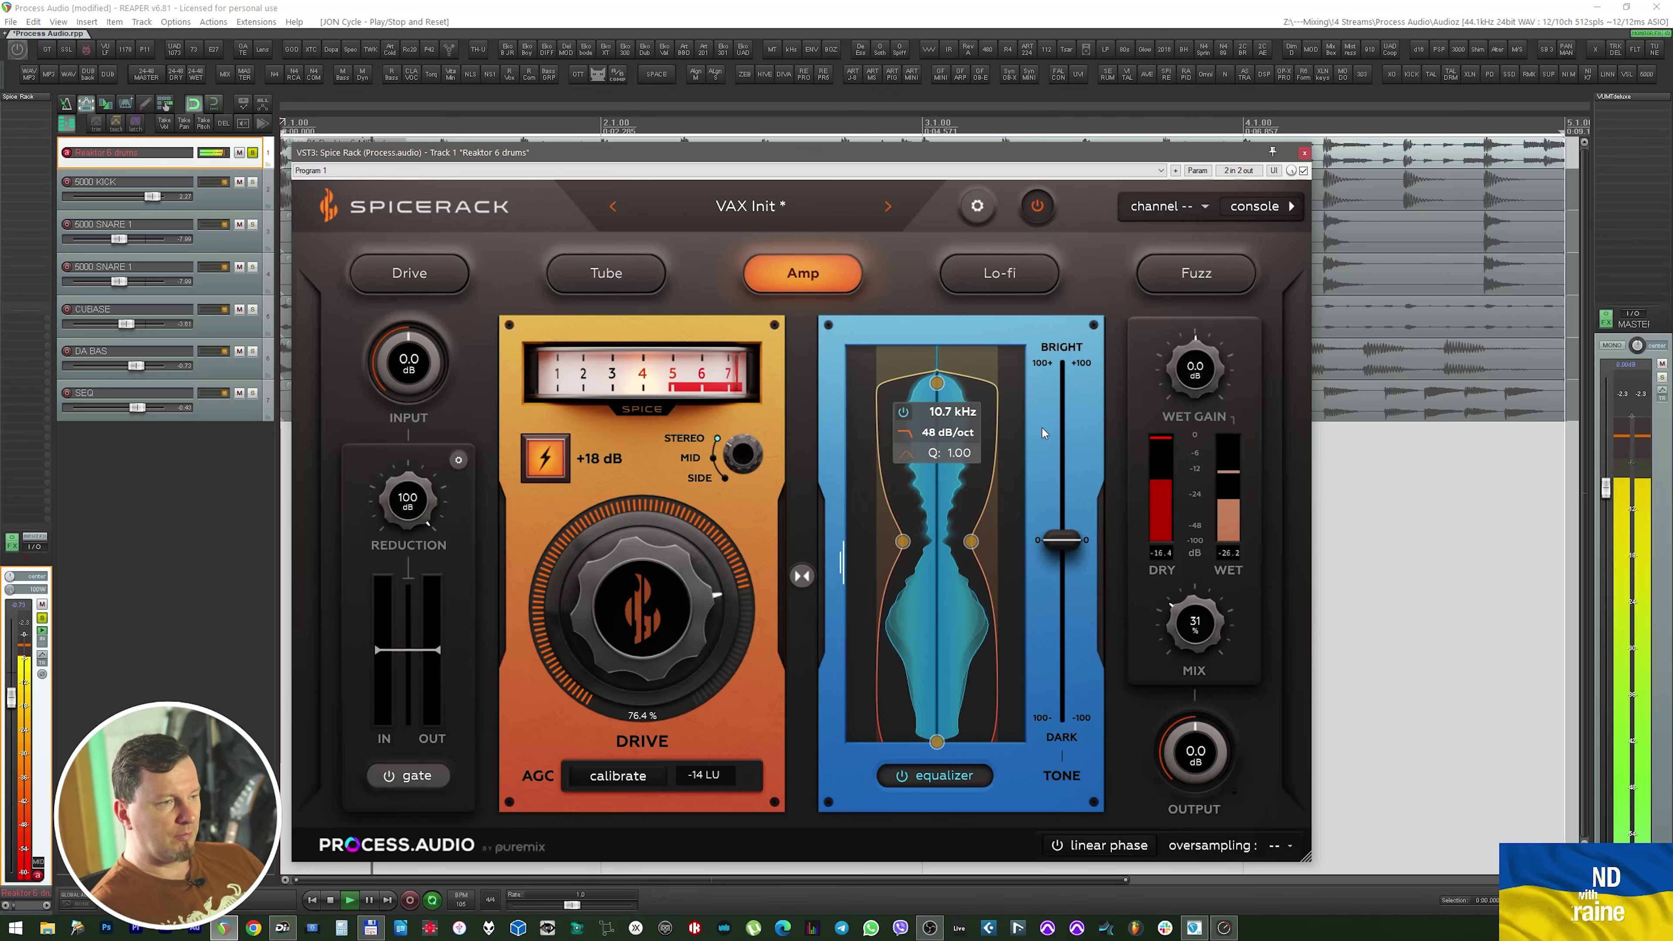
left_click(983, 264)
left_click(1186, 283)
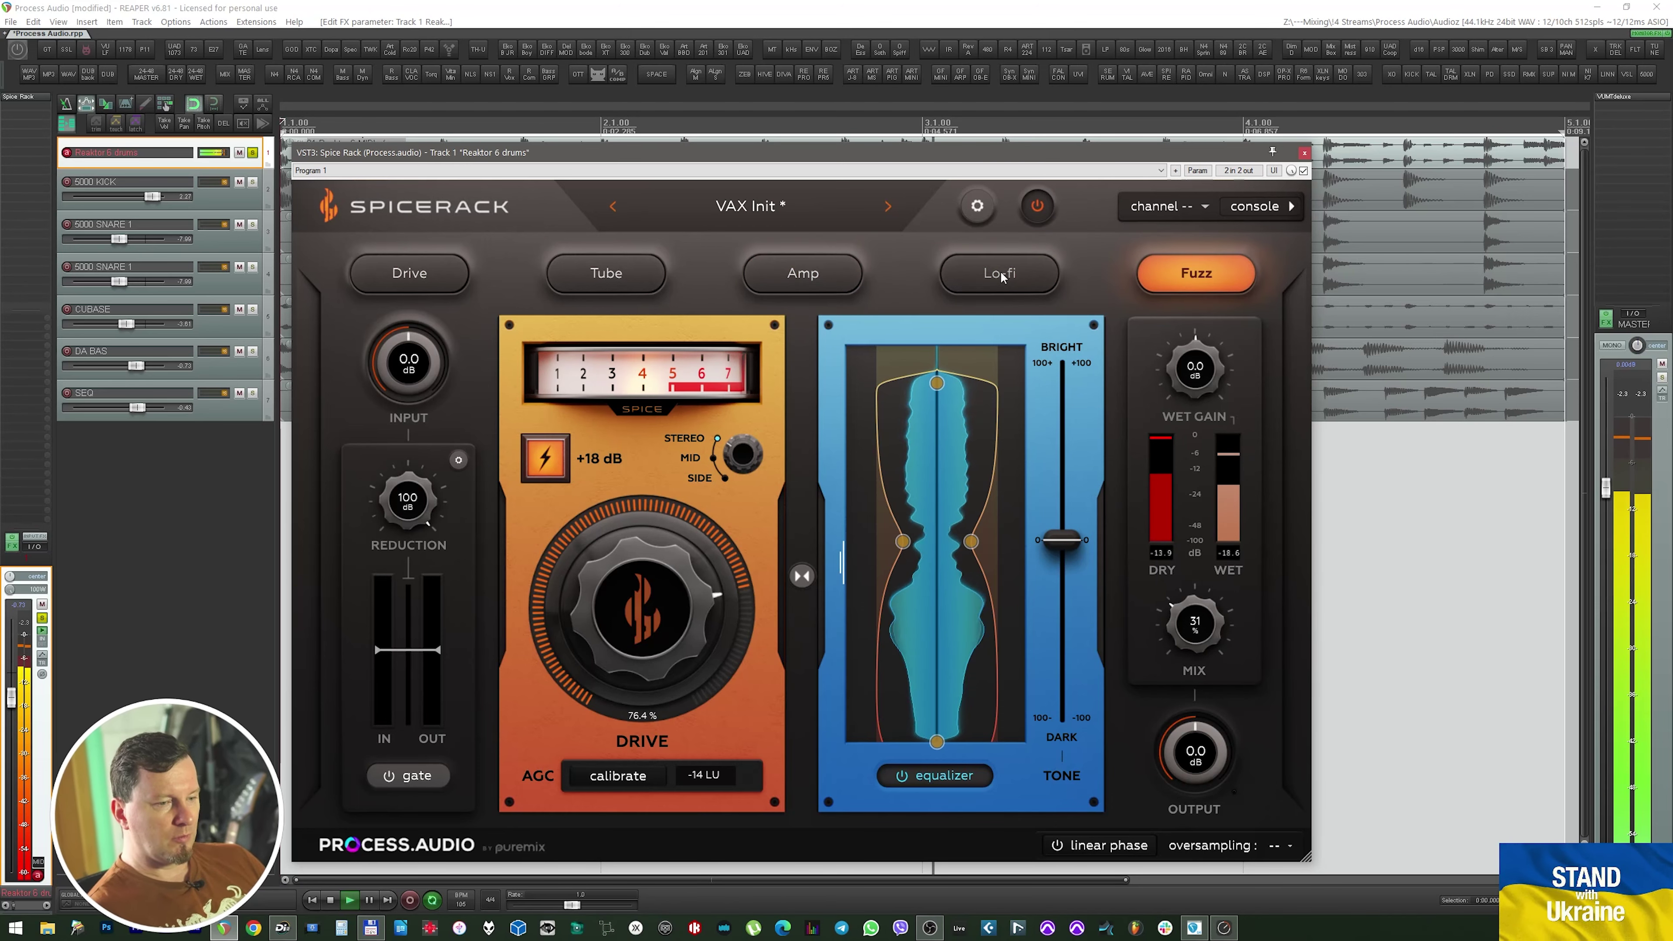
left_click(985, 275)
left_click(814, 275)
left_click(606, 274)
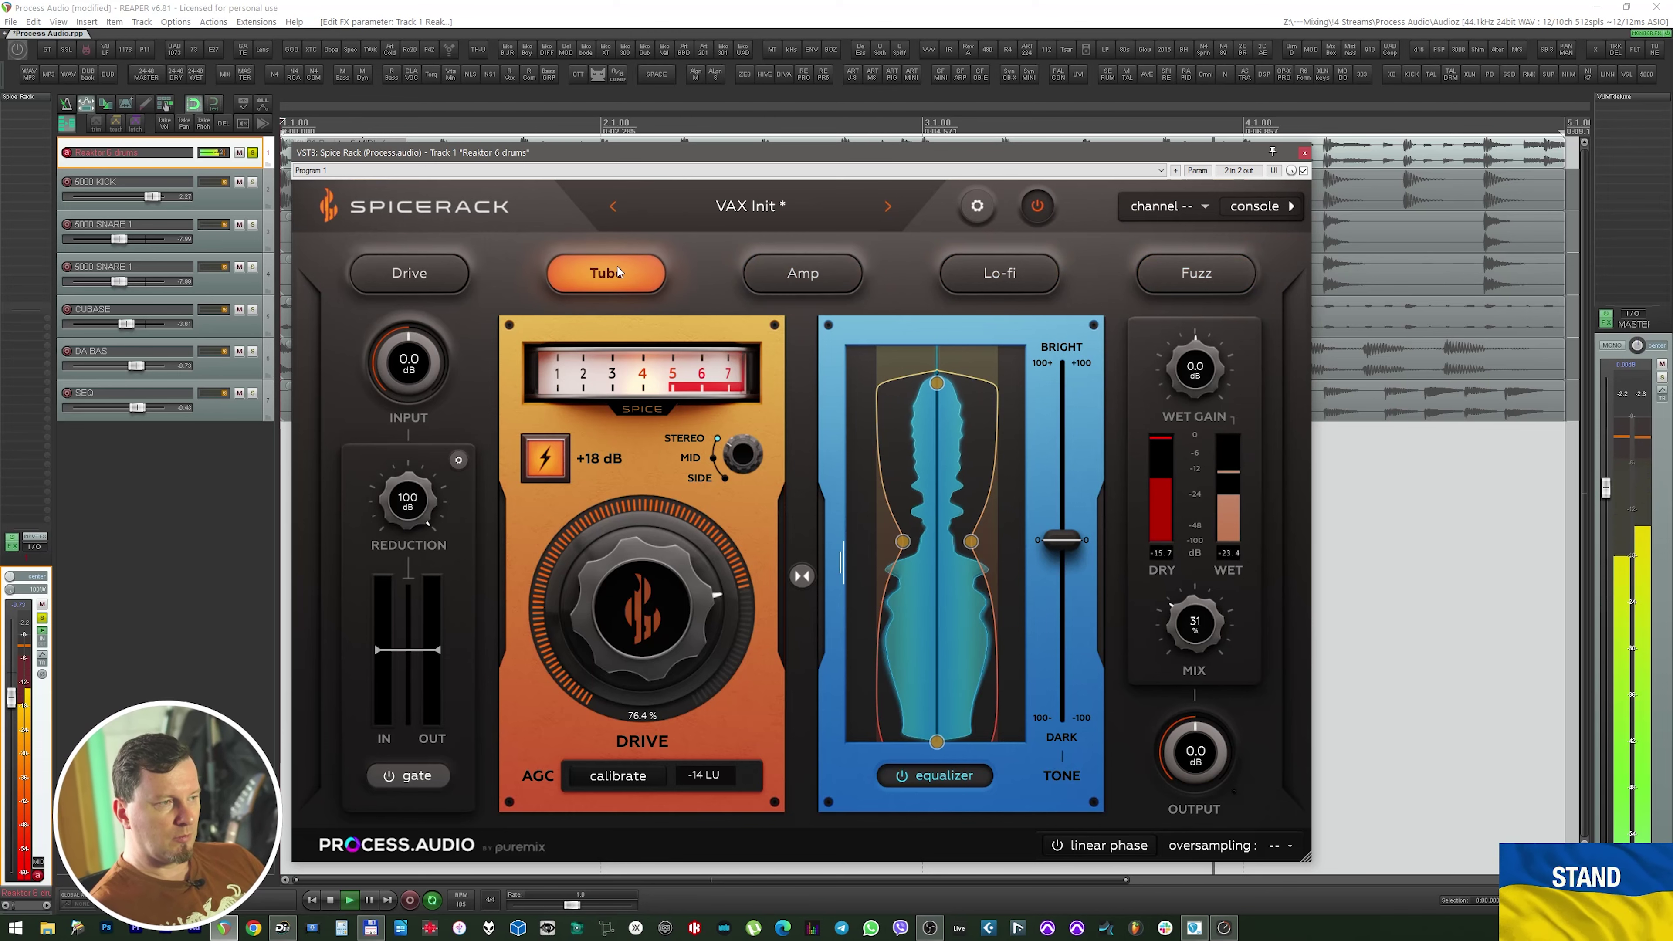
left_click(451, 282)
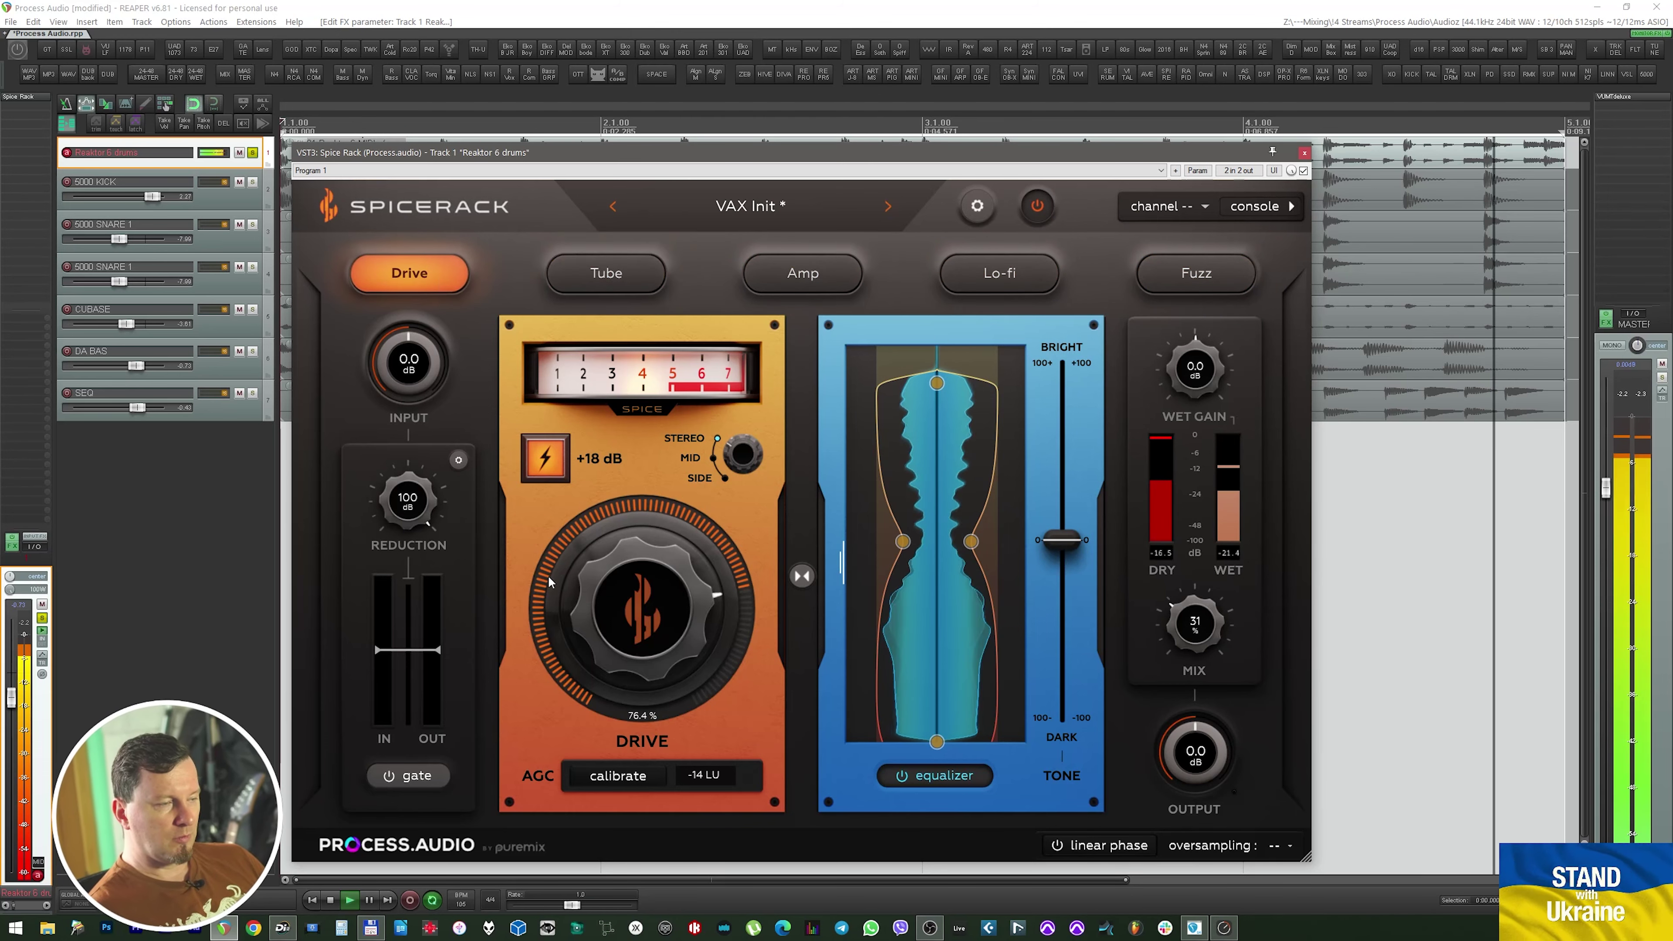
Raise the drive amount to 91.7 % and set the equalizer's middle band to a 9.1 dB cut at 306 Hz
left_click_drag(616, 638, 599, 552)
mouse_move(977, 542)
left_click_drag(976, 539, 997, 511)
mouse_move(936, 383)
left_mouse_down()
mouse_move(934, 351)
mouse_move(934, 400)
left_mouse_up()
left_click_drag(886, 515, 901, 572)
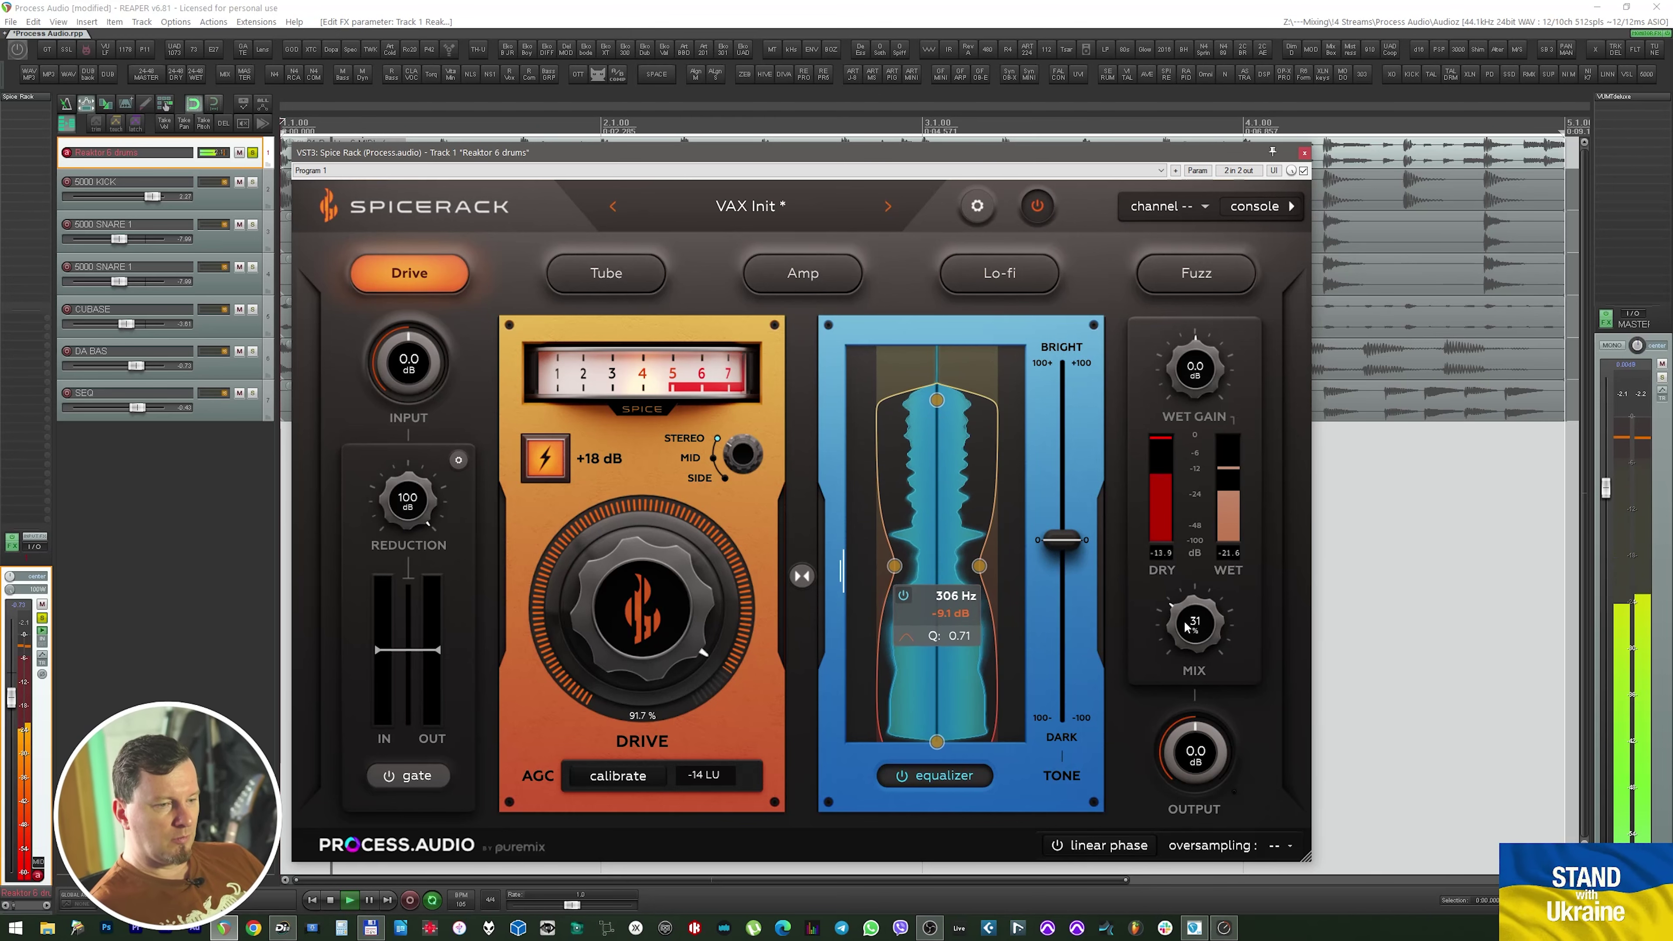
Lower the drive amount to 15.9 % at 100 % mix, and set the equalizer's high cut to 9.35 kHz
left_click_drag(641, 596, 654, 768)
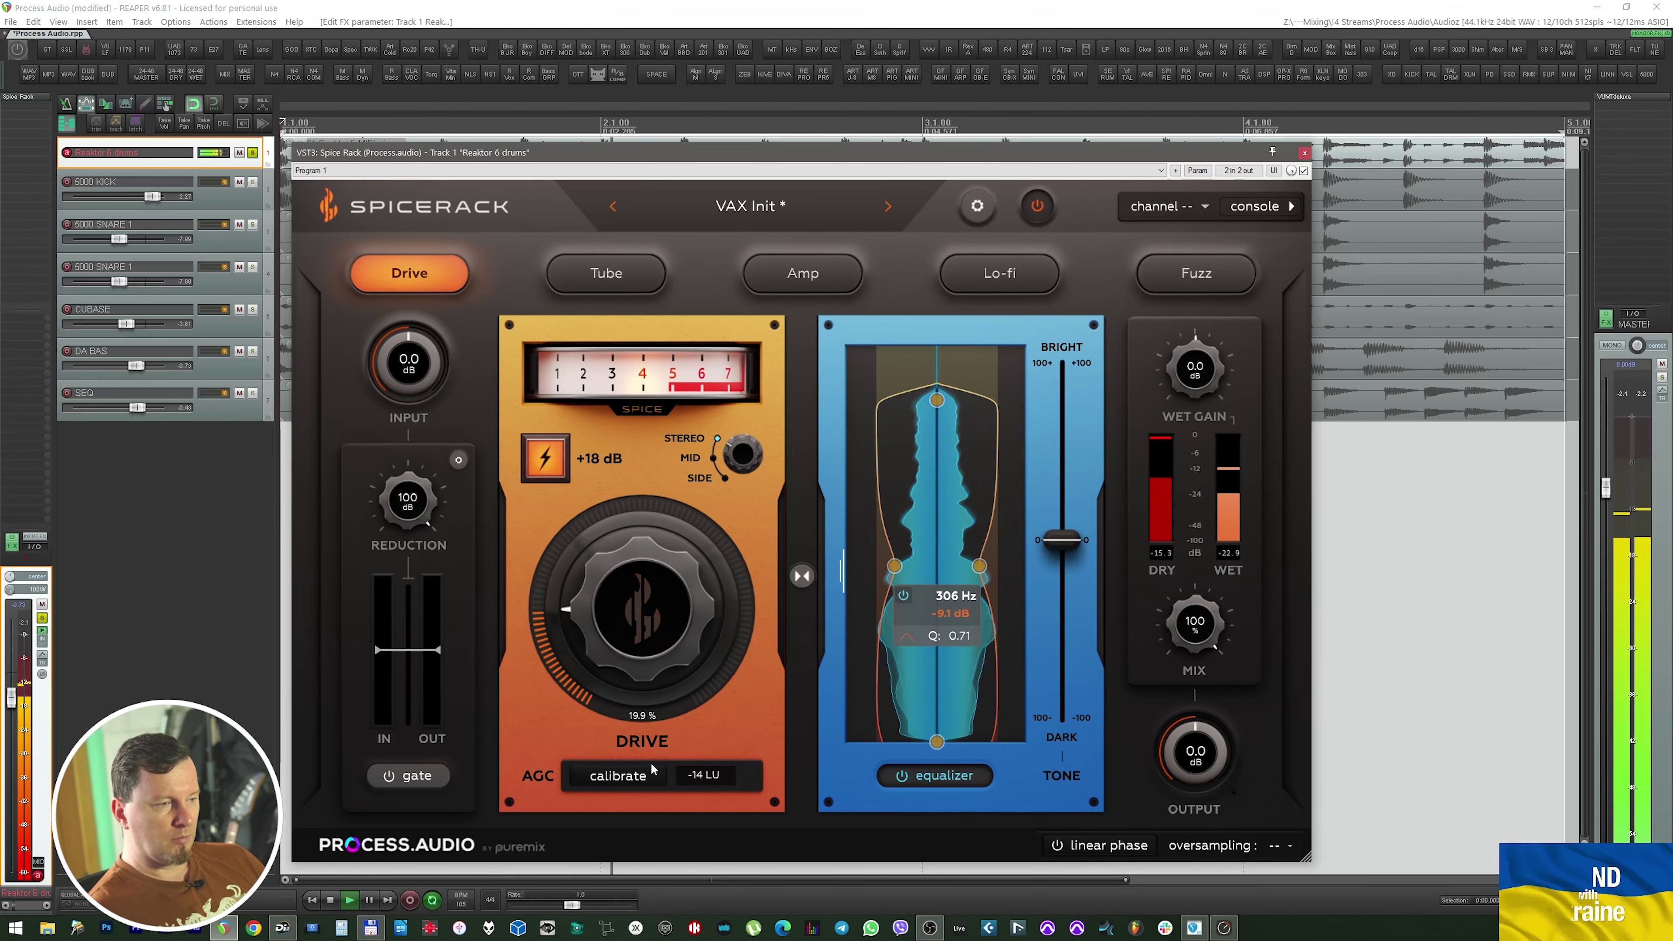
left_click_drag(938, 381, 937, 390)
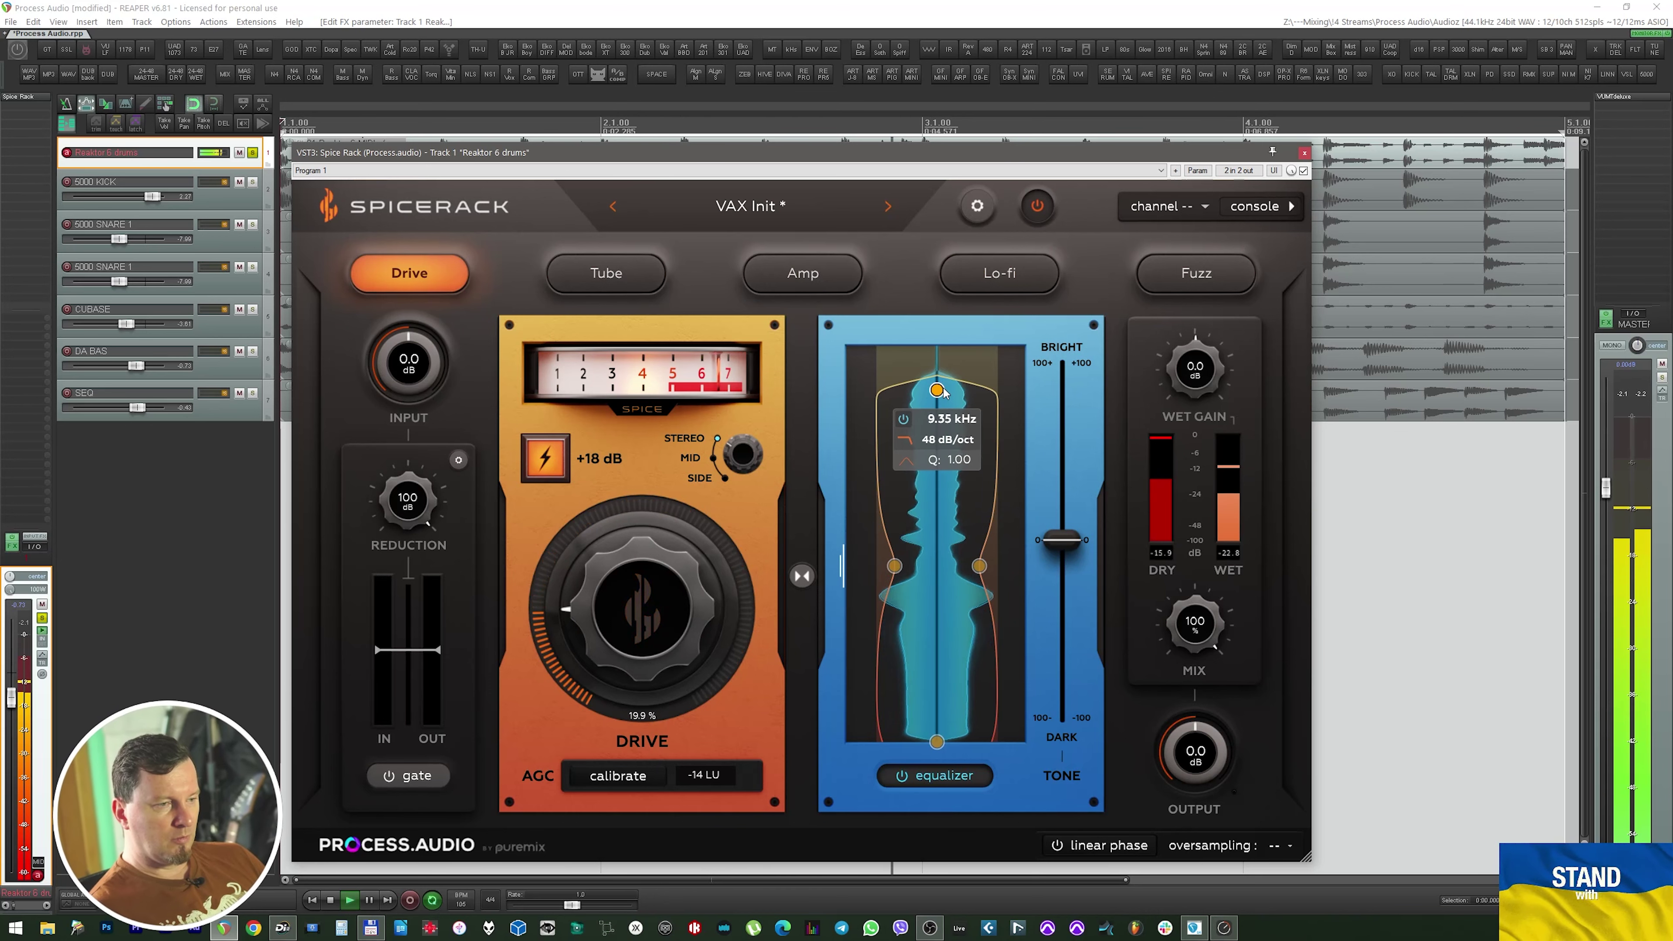
left_click_drag(630, 639, 631, 650)
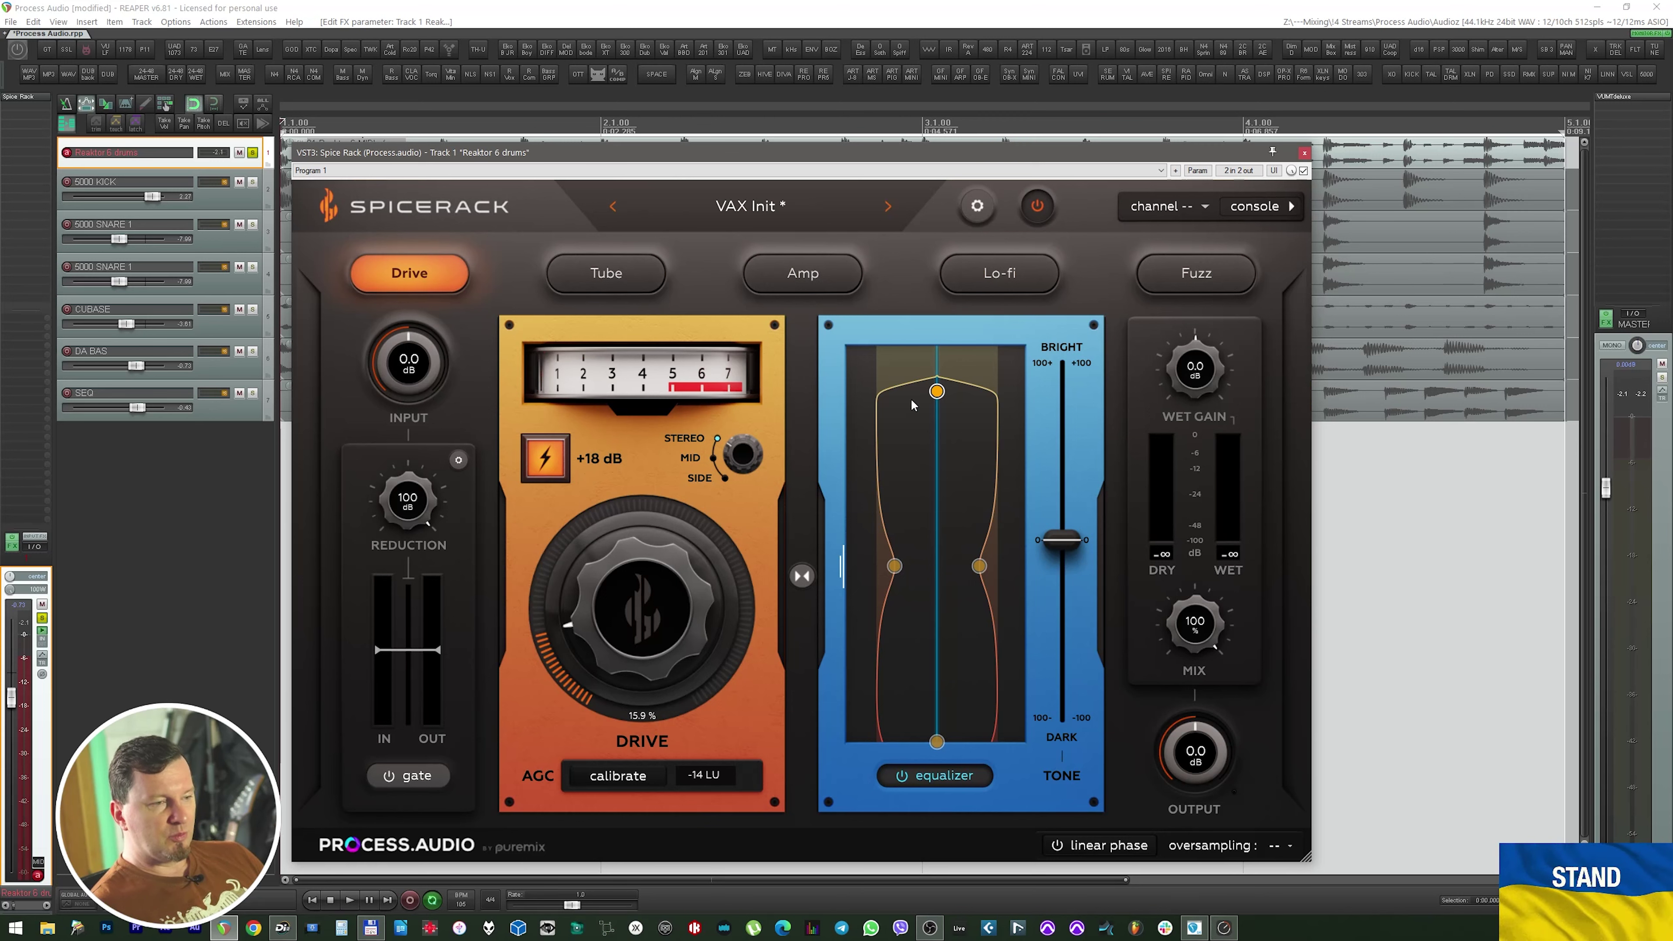
mouse_move(937, 394)
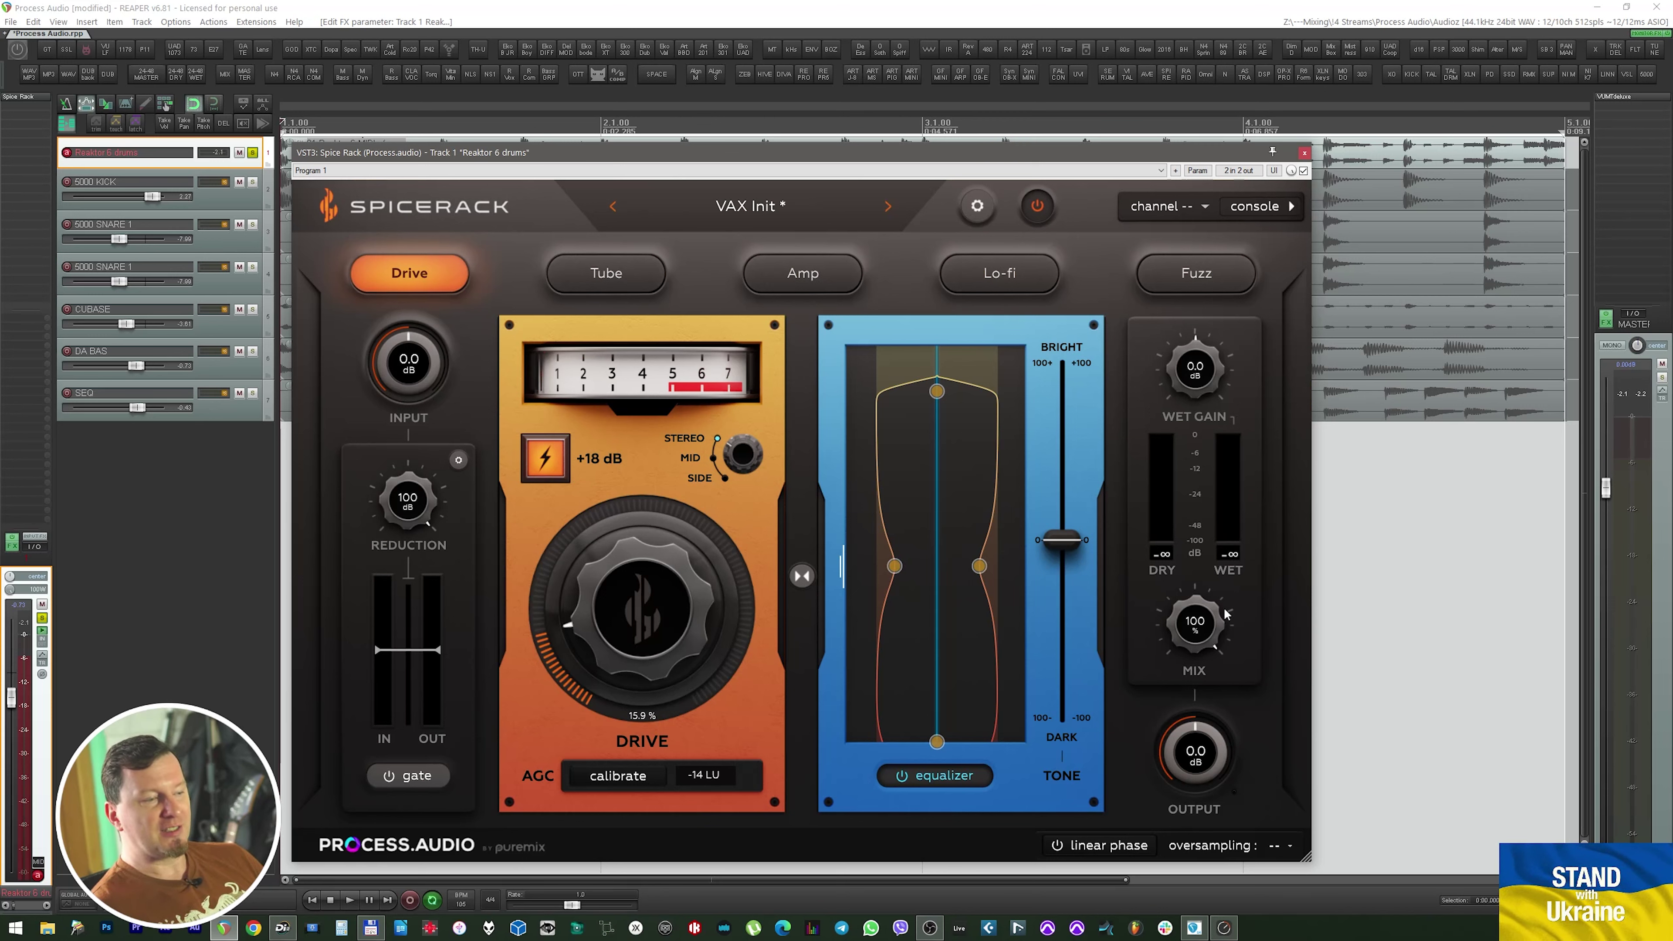
Resume playback with linear phase enabled, set the mix to 40 %, and stop the drums
key("space")
left_click_drag(1225, 615, 1199, 680)
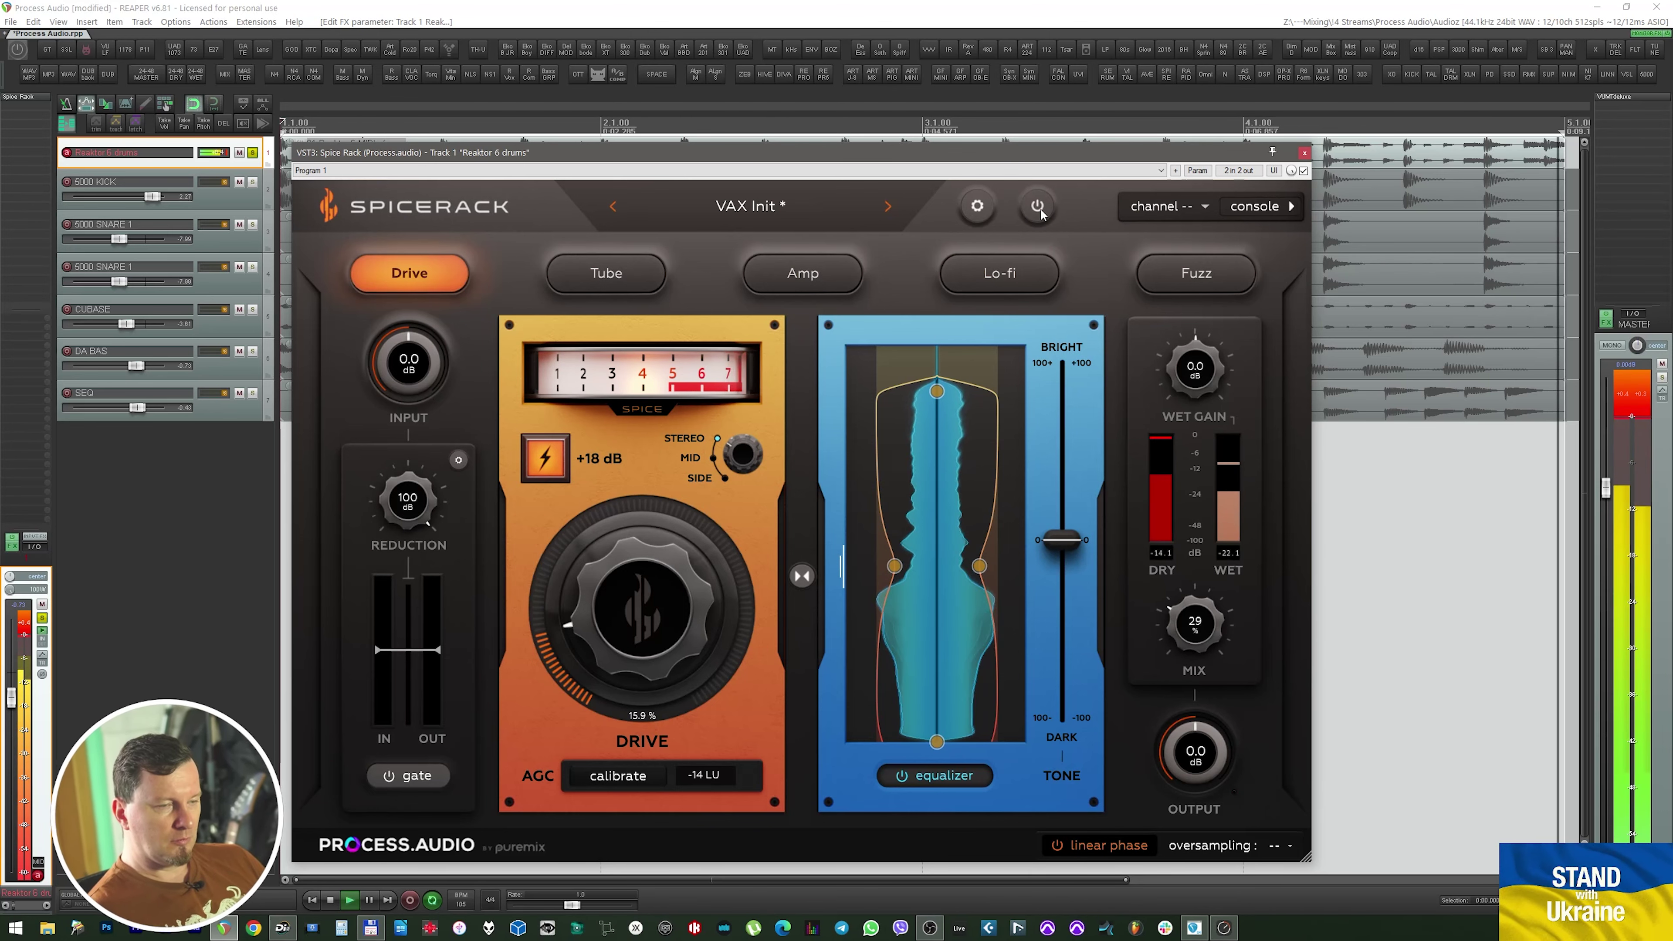
left_click_drag(1216, 646, 1216, 633)
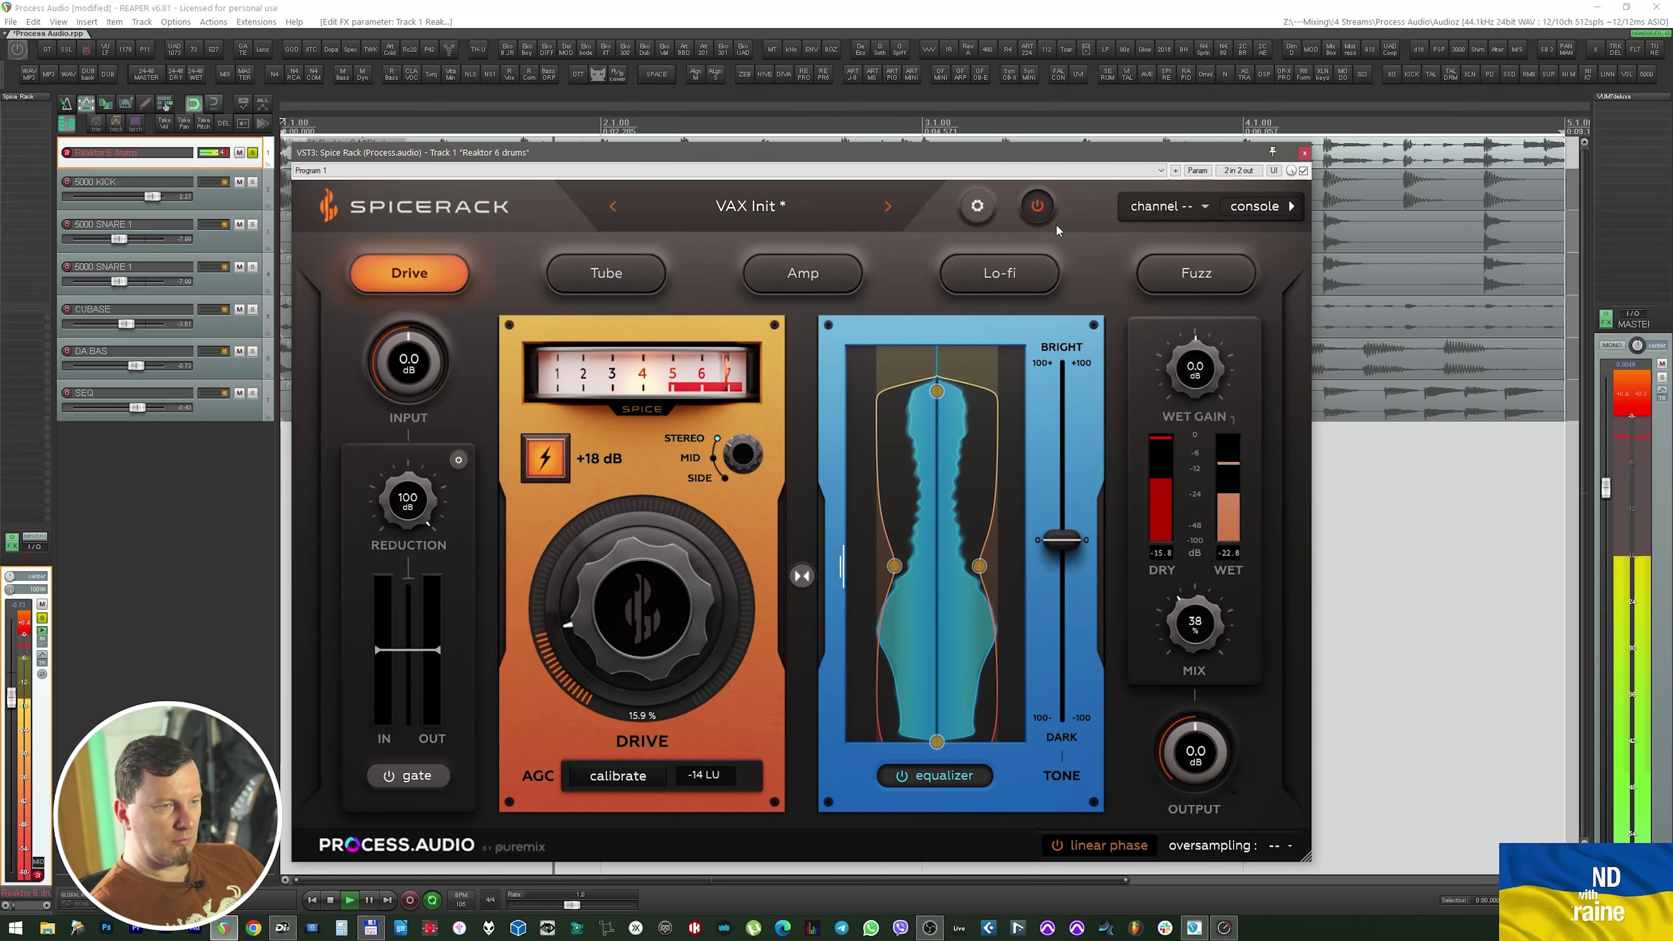
key("space")
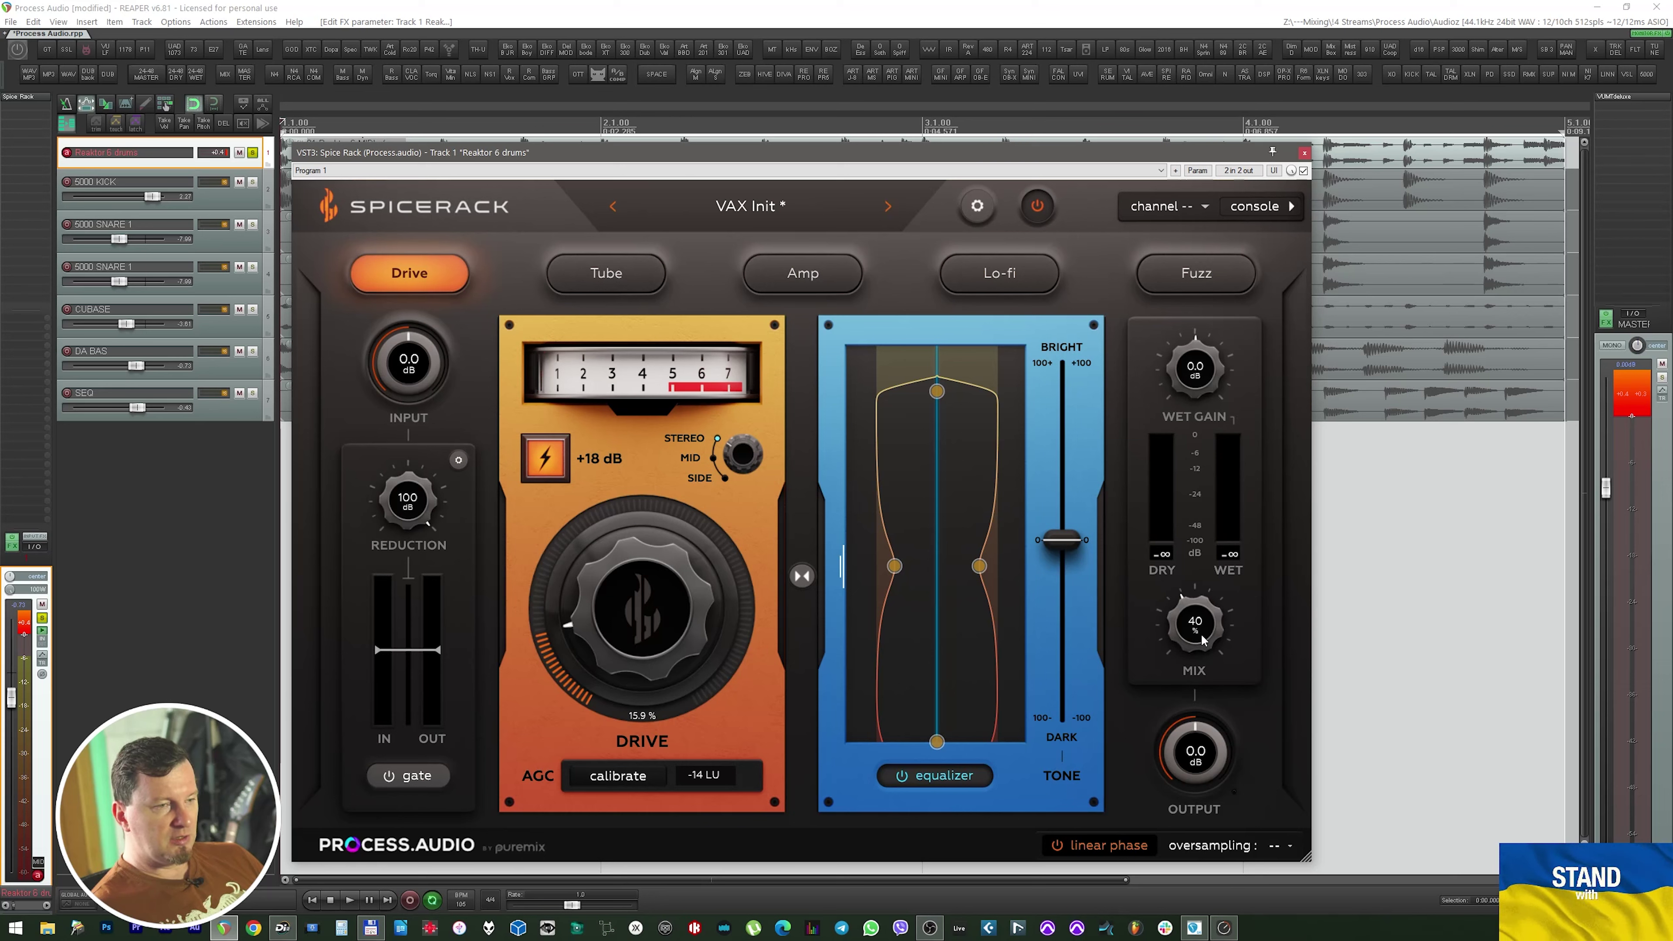
Raise the mix to 43 % during playback, compare the drums with the plugin bypassed, and stop playback
key("space")
mouse_move(1197, 641)
left_mouse_down()
mouse_move(1192, 531)
mouse_move(1196, 638)
left_mouse_up()
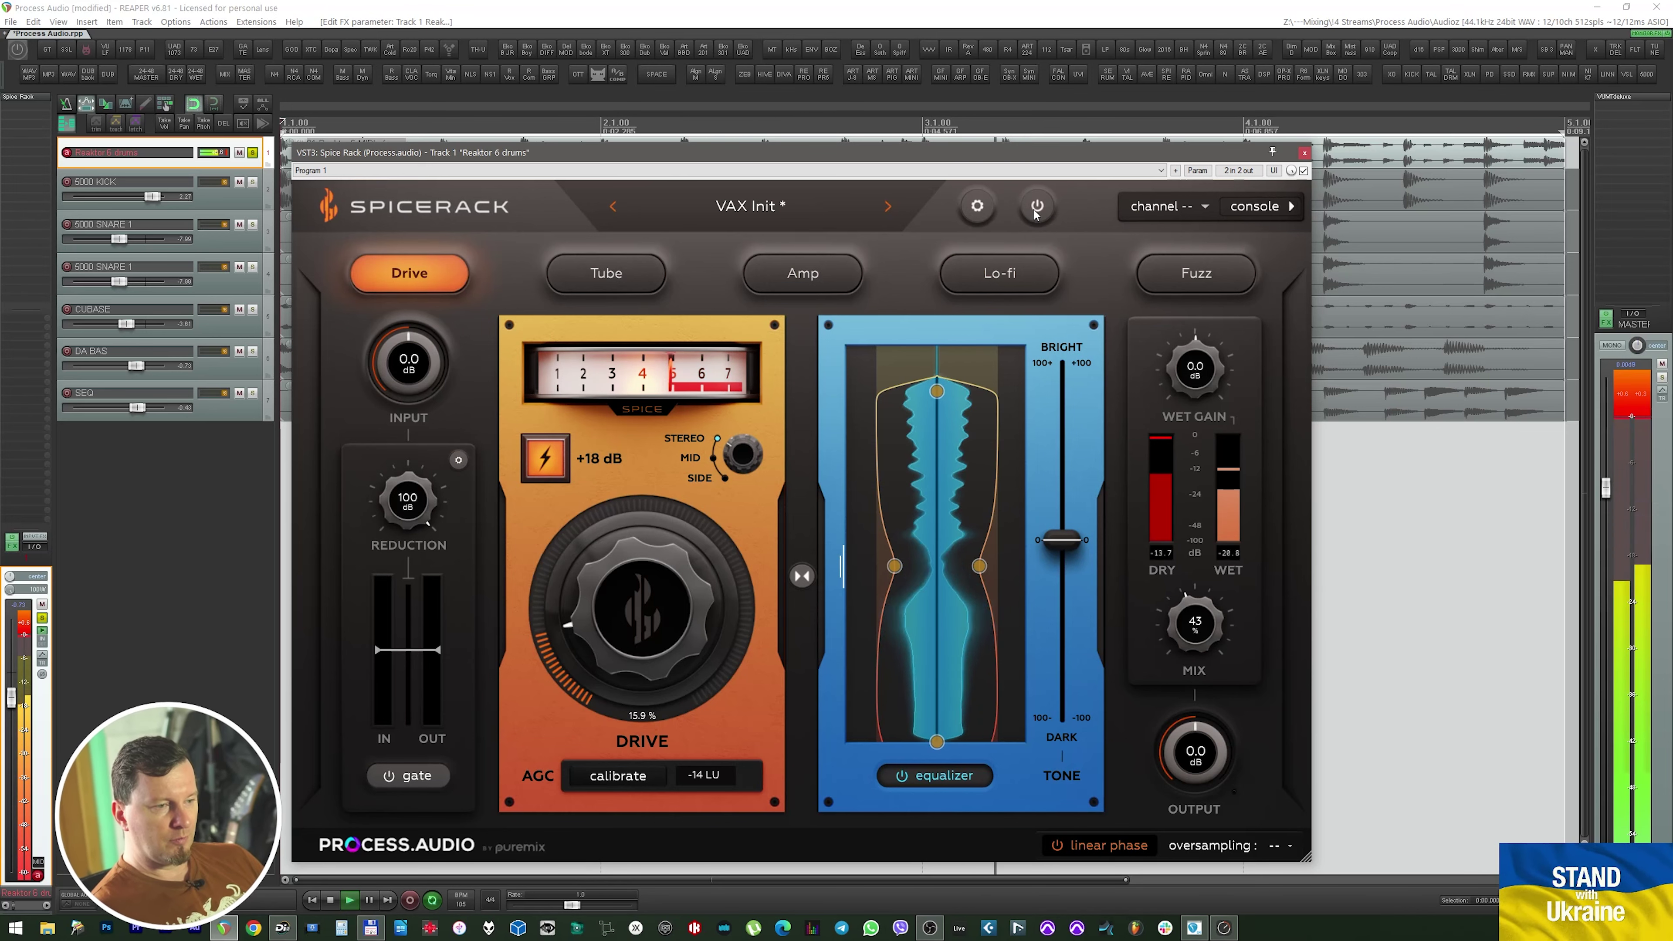
key("space")
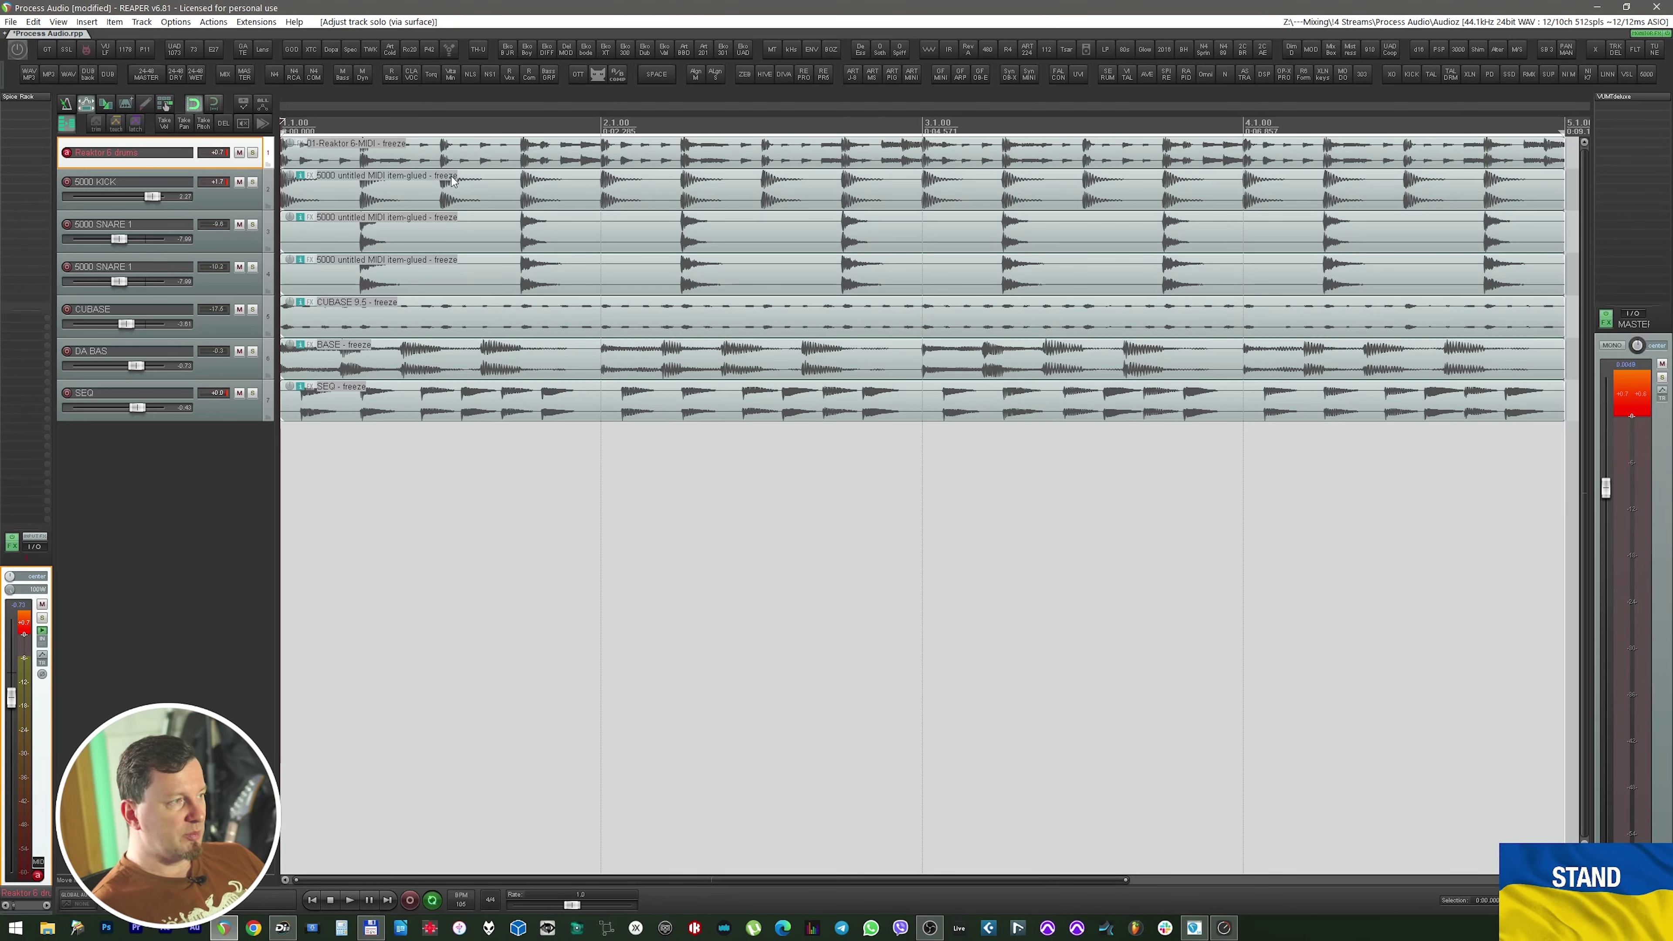
Play the DRUMS GRP track with the Star Of The Show preset, lowering the drive to 11.9 % and the equalizer's middle band frequency
left_click(151, 184)
key("space")
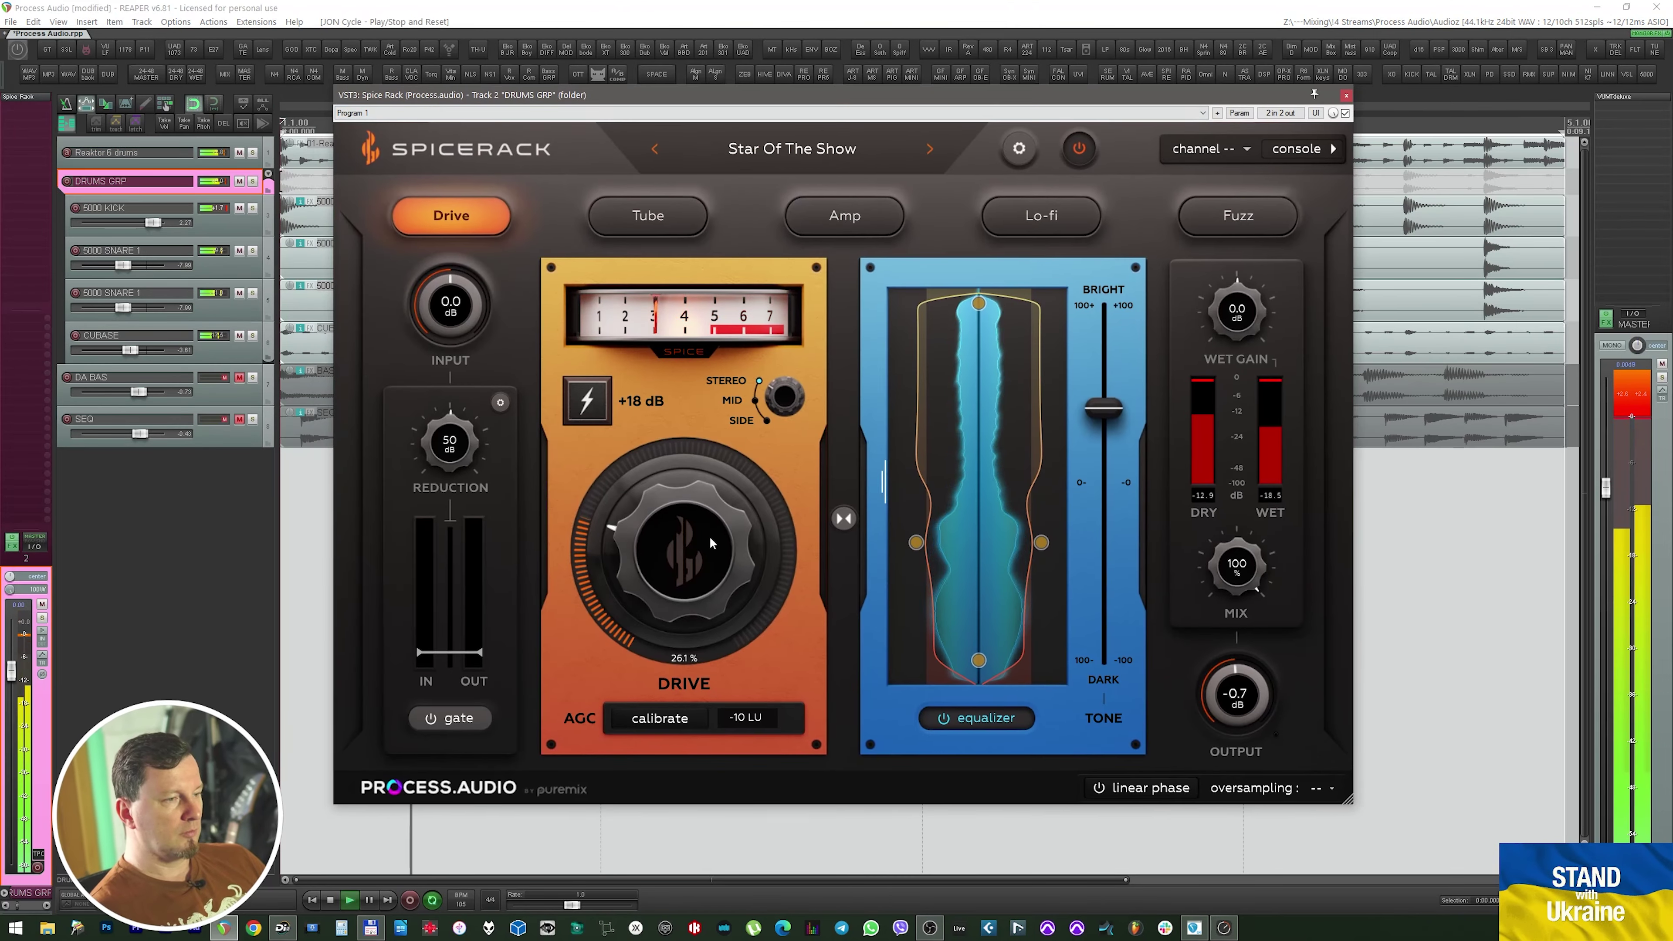
left_click_drag(709, 547, 699, 584)
left_click_drag(1042, 543, 1051, 391)
left_click_drag(1041, 482, 1050, 582)
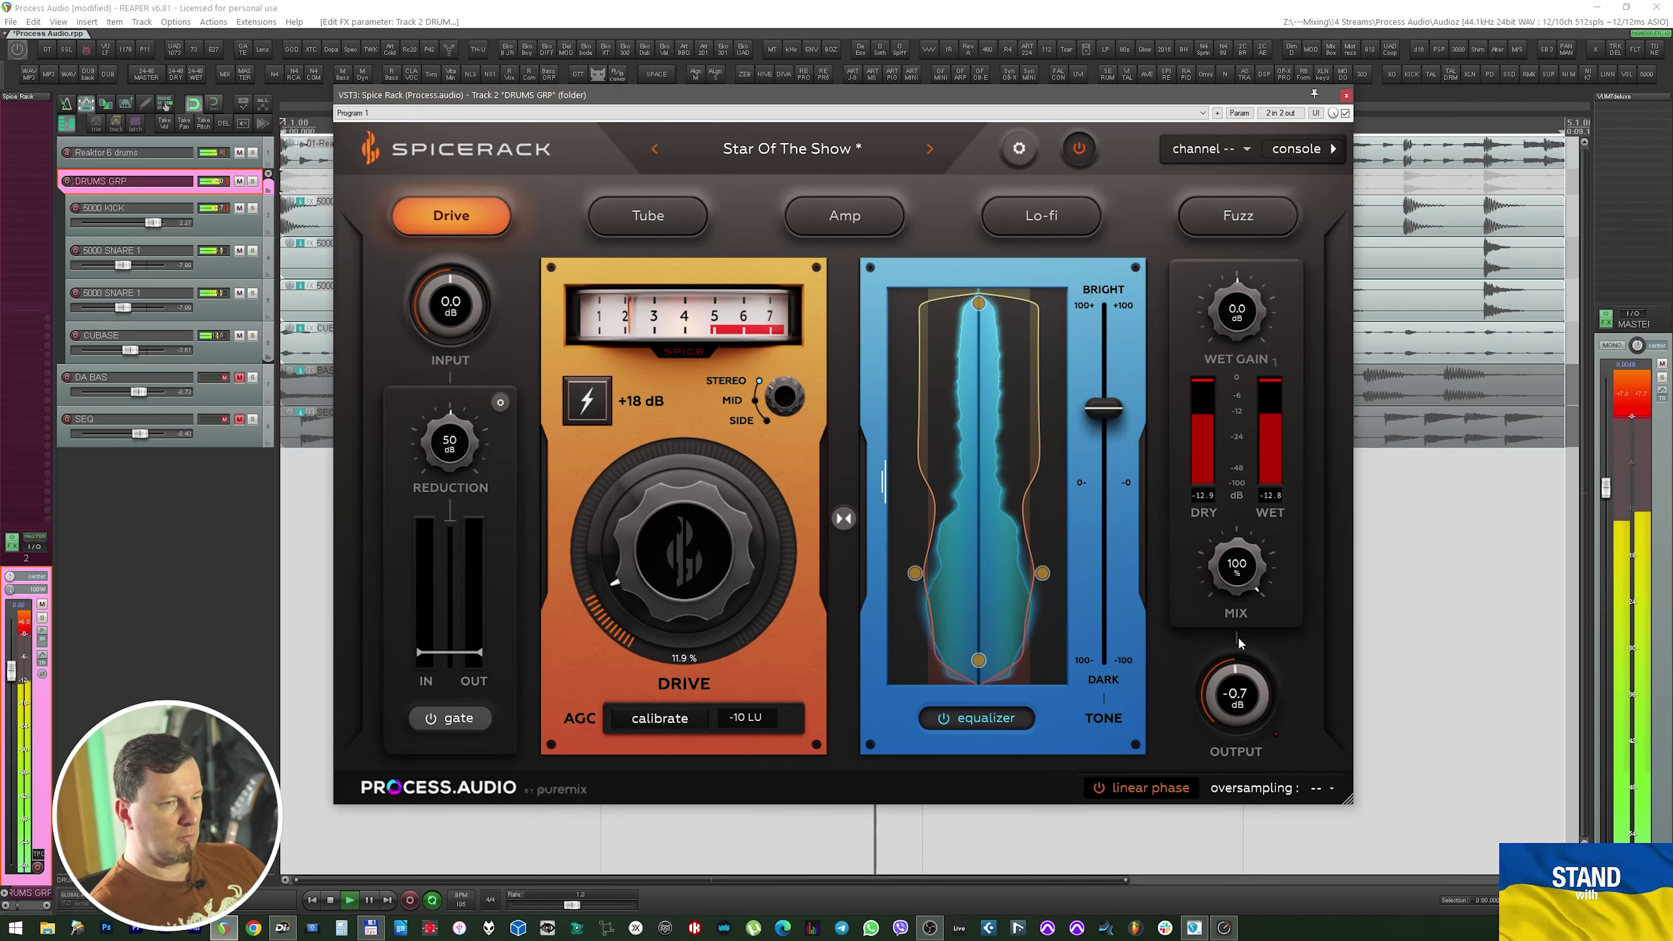
Audition the Tube, Amp, Lo-fi and Fuzz saturation types on the drum group and return to Drive
left_click(689, 234)
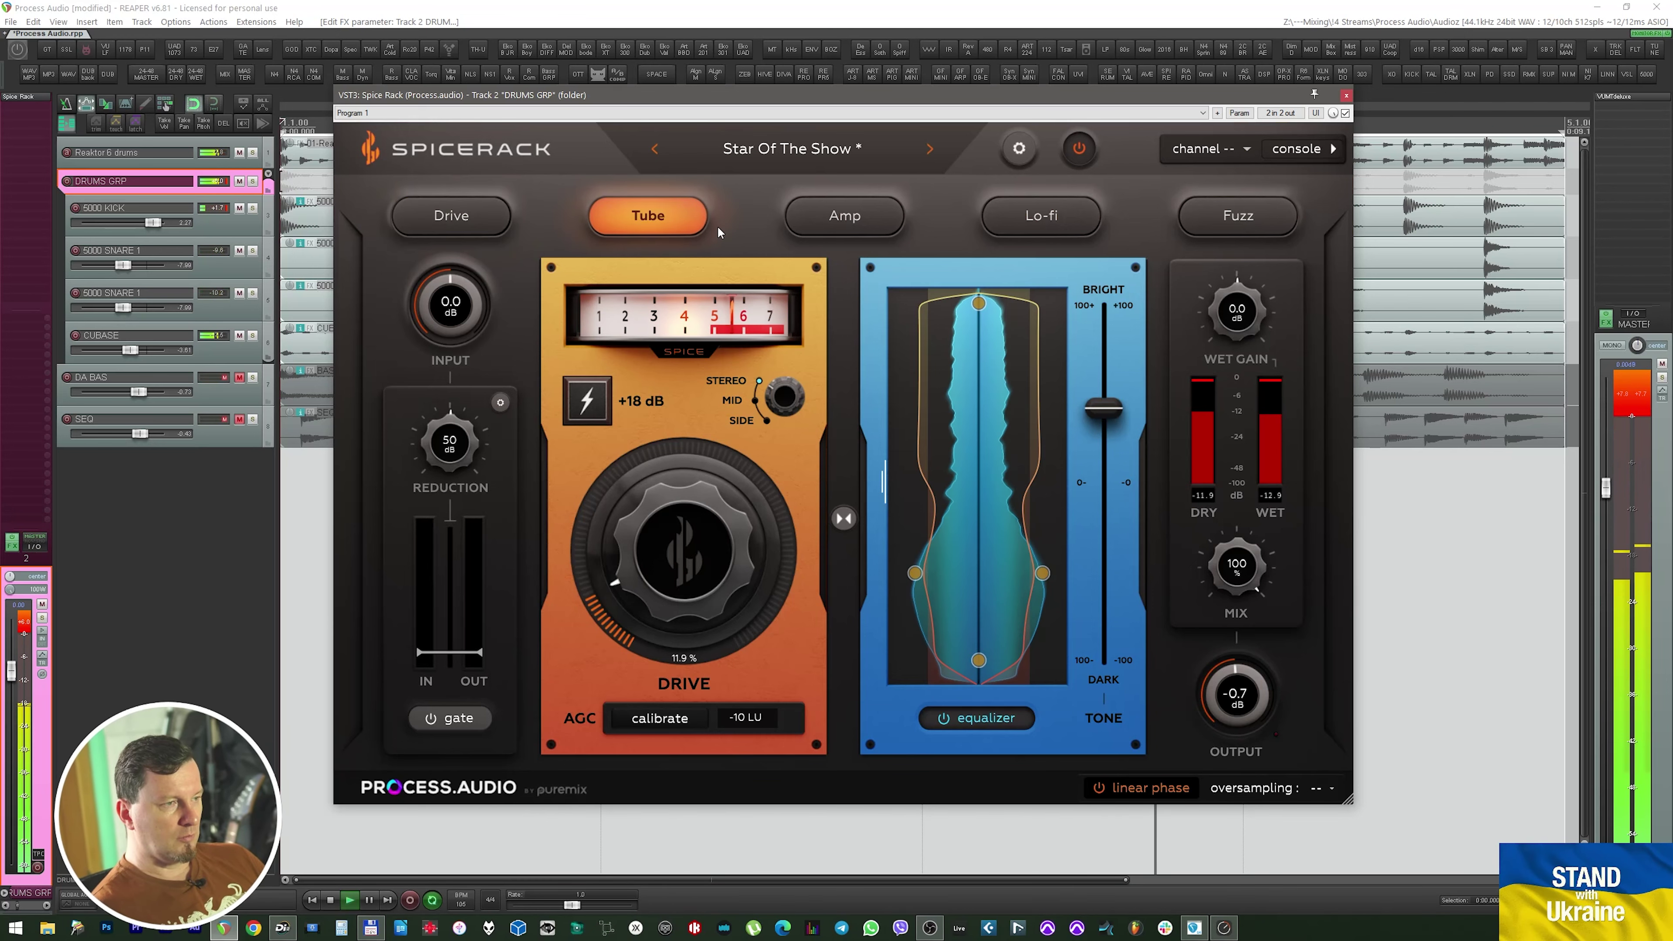
left_click(855, 219)
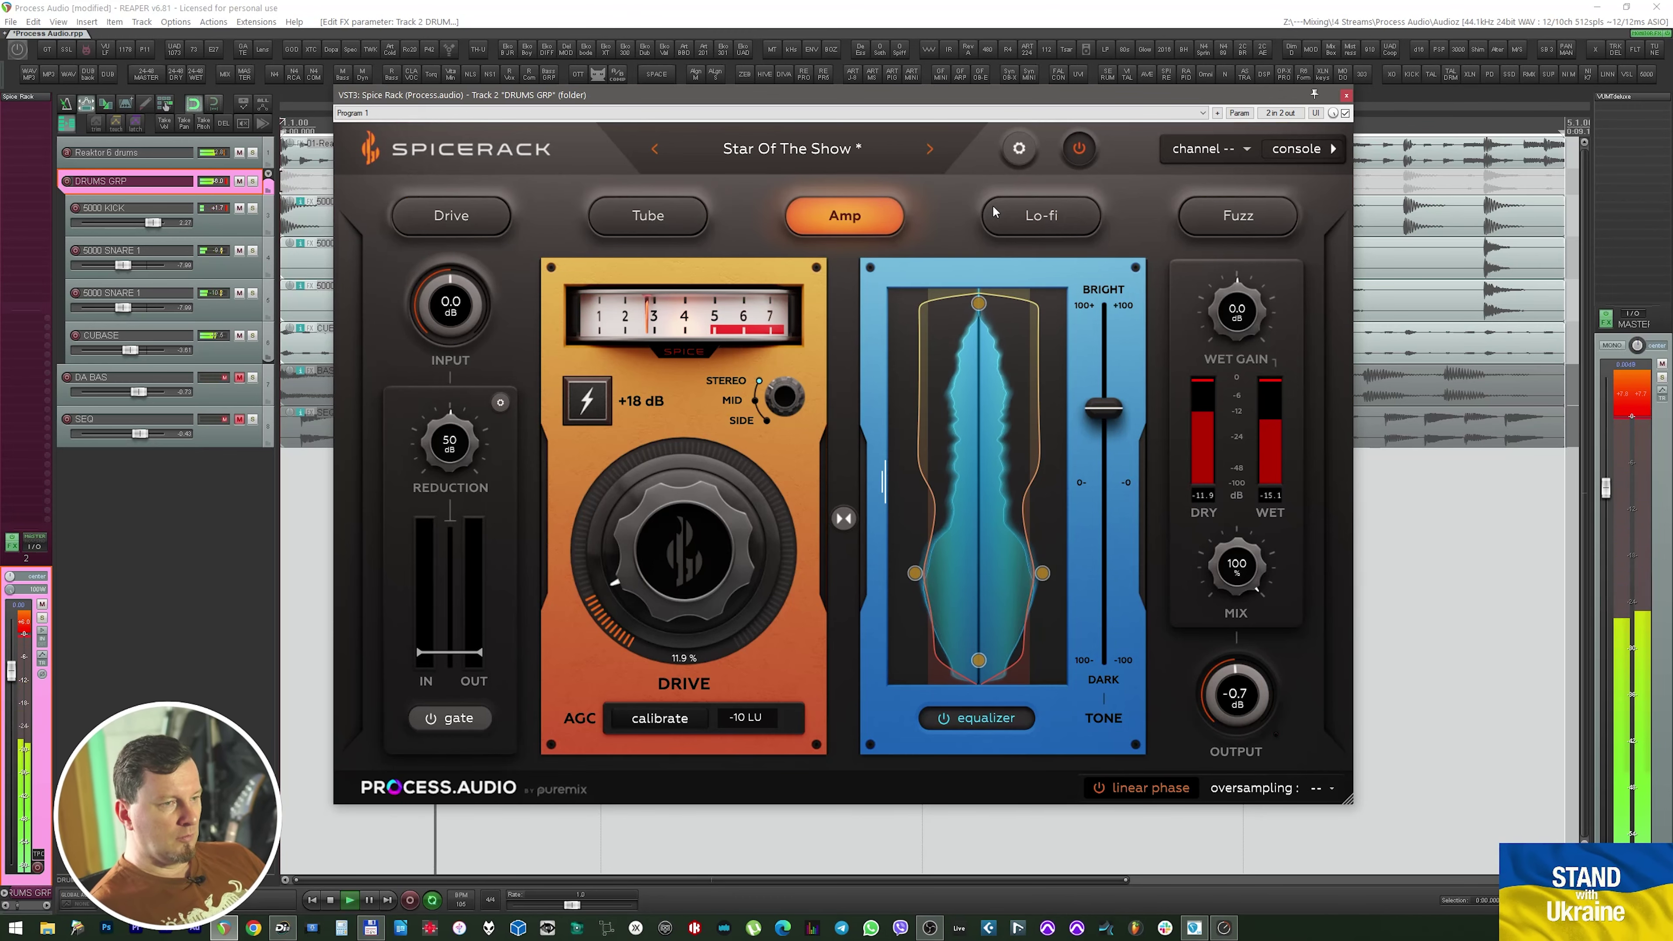
left_click(1048, 217)
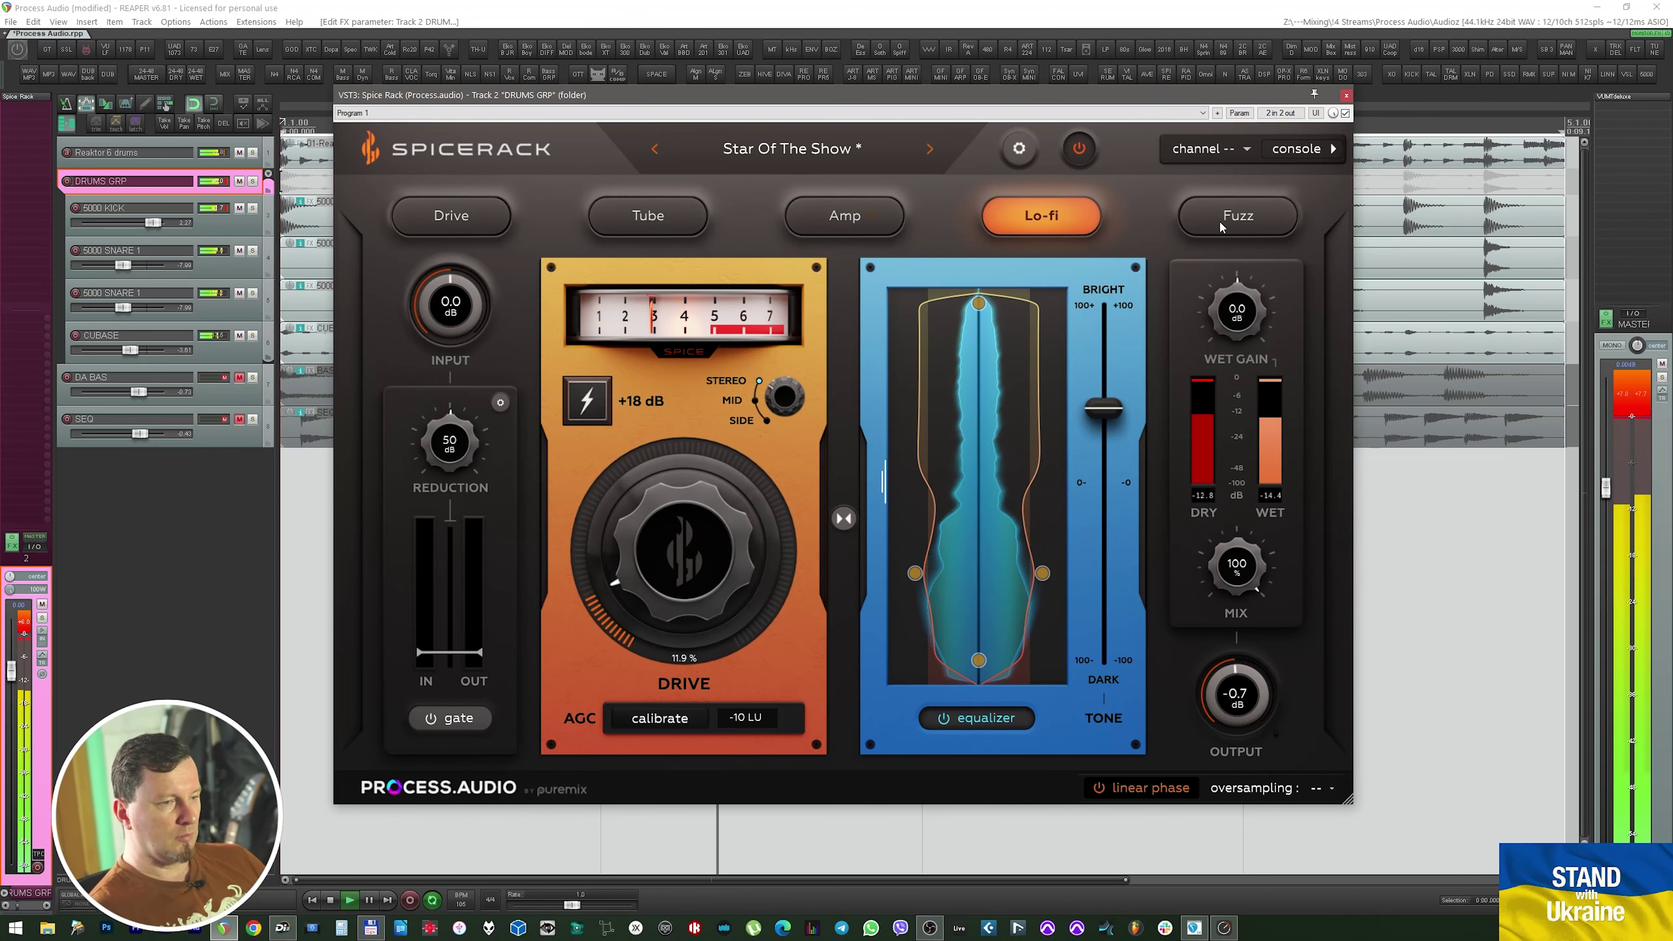
left_click(1232, 226)
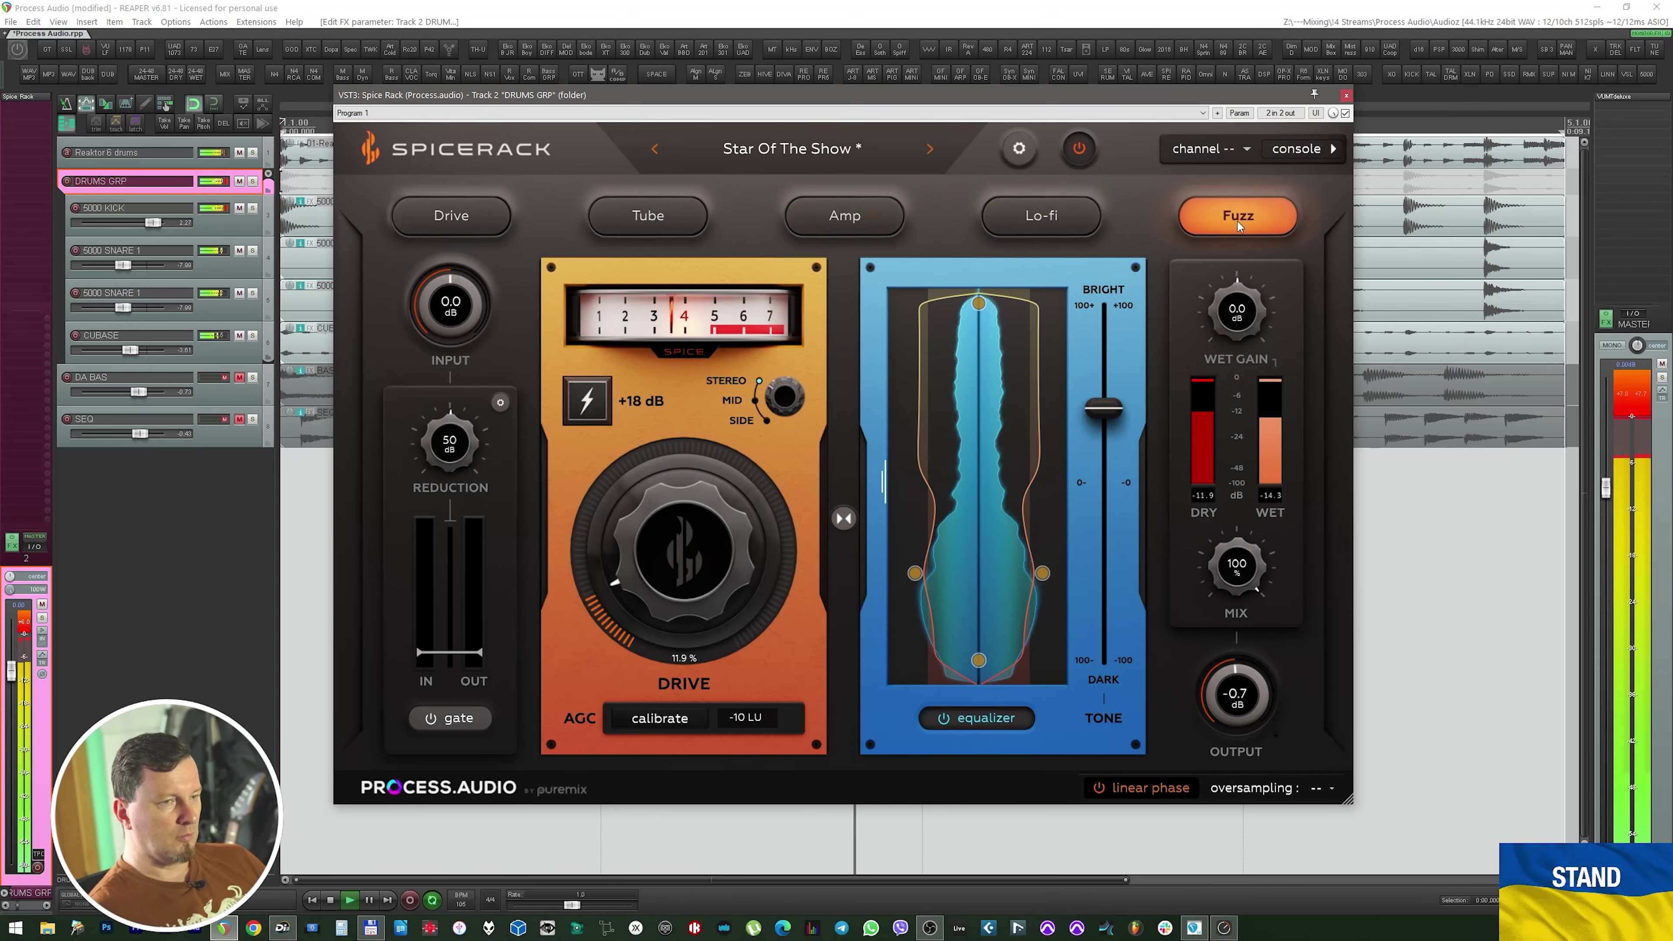
left_click(1080, 222)
left_click(451, 216)
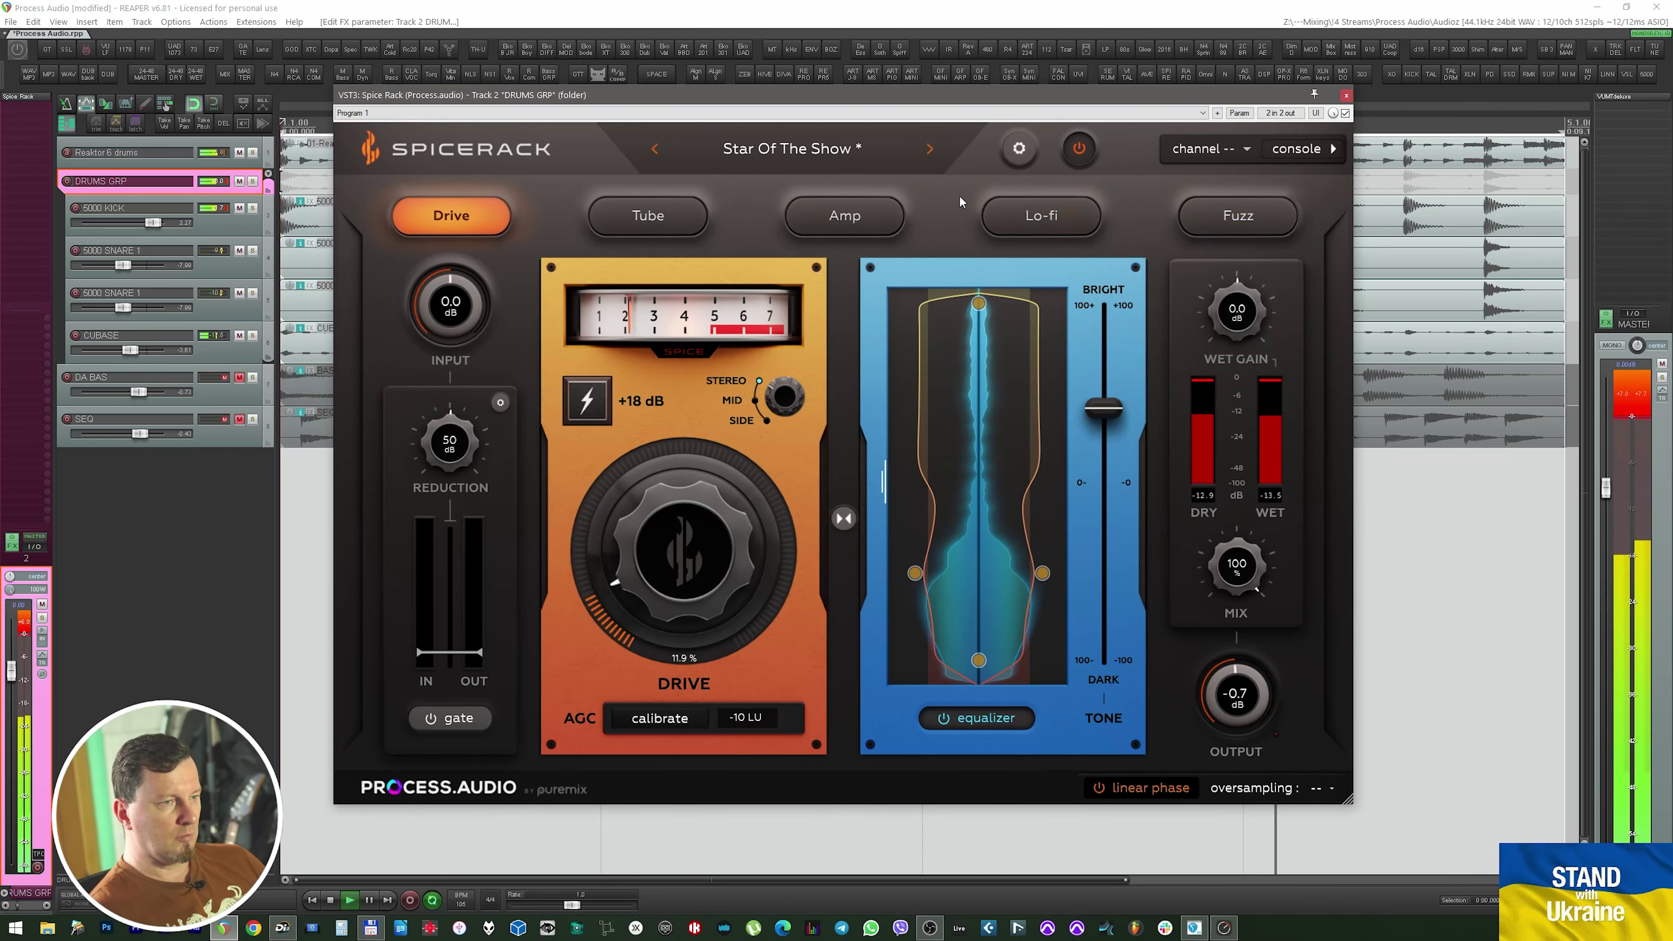
Lower the equalizer's high cut with a 12 dB/oct slope, set the tone to 29.0 %, and check the drums against bypass
left_click_drag(980, 304, 980, 323)
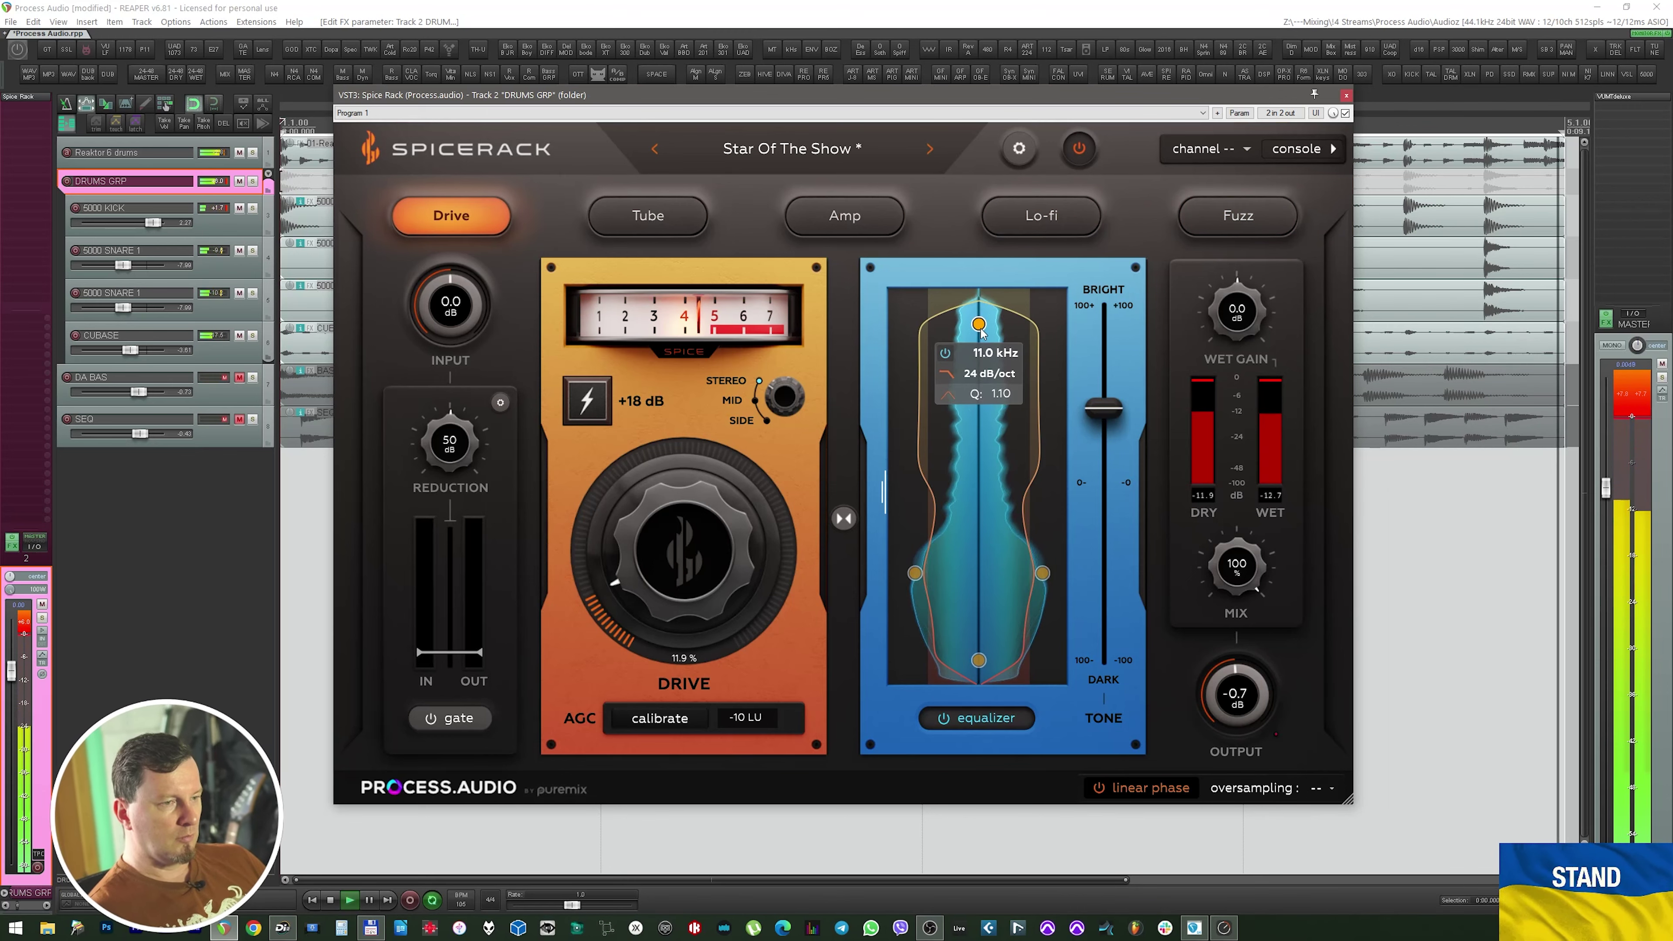
left_click(985, 375)
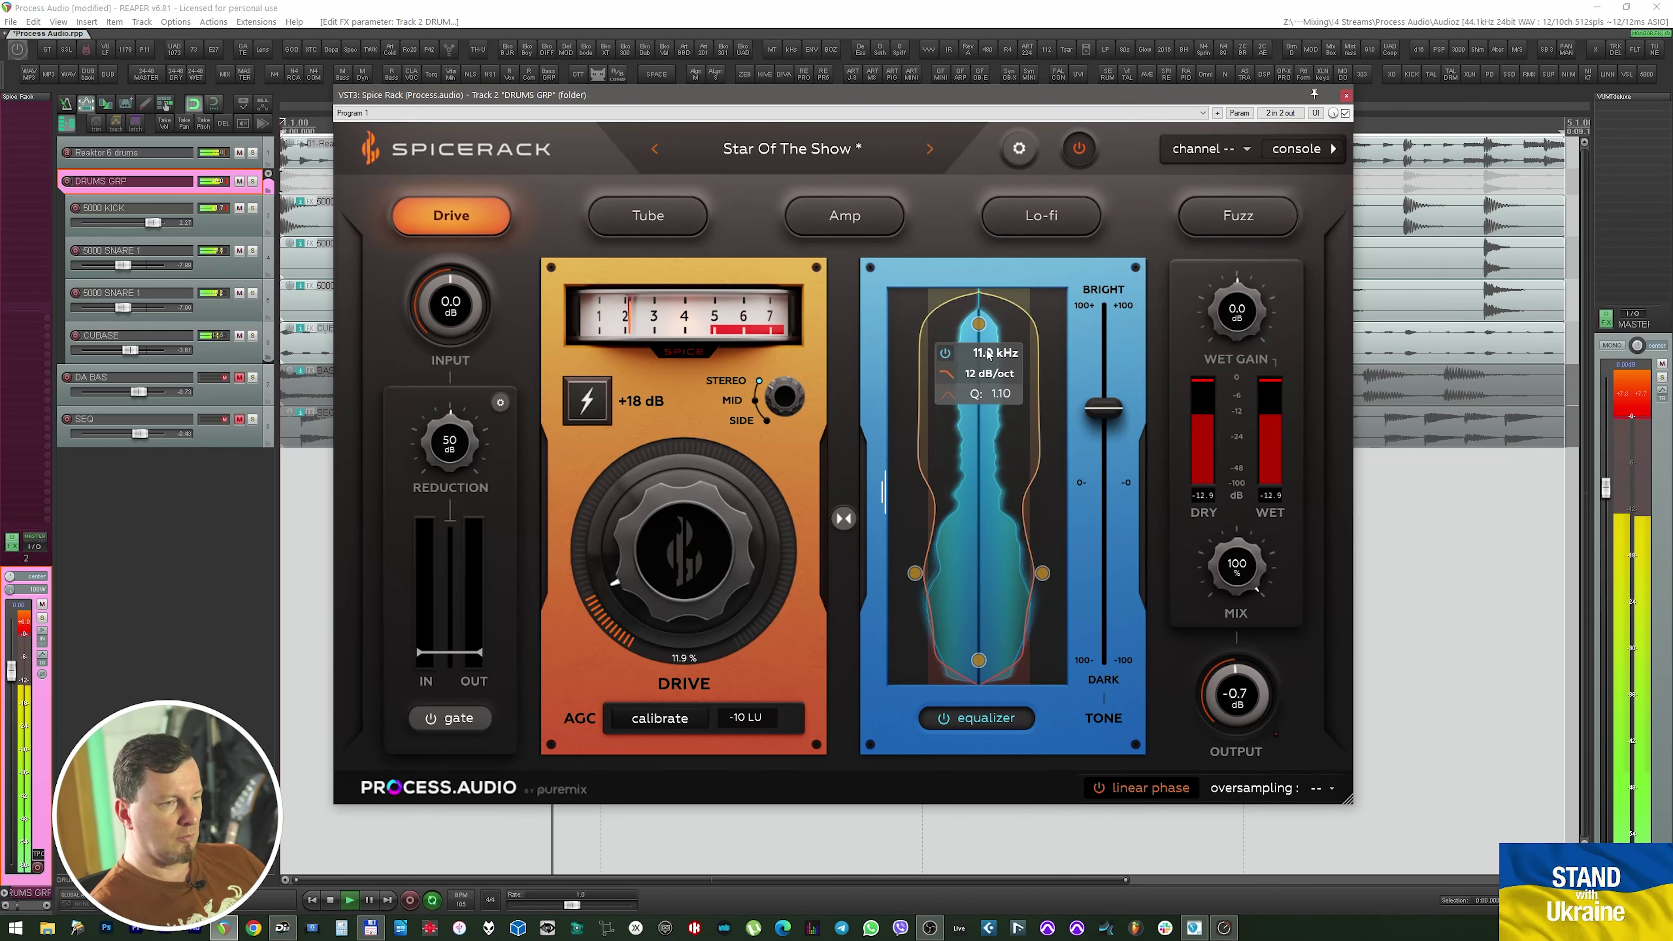
mouse_move(1105, 409)
left_mouse_down()
mouse_move(1107, 527)
mouse_move(1096, 401)
mouse_move(1102, 433)
left_mouse_up()
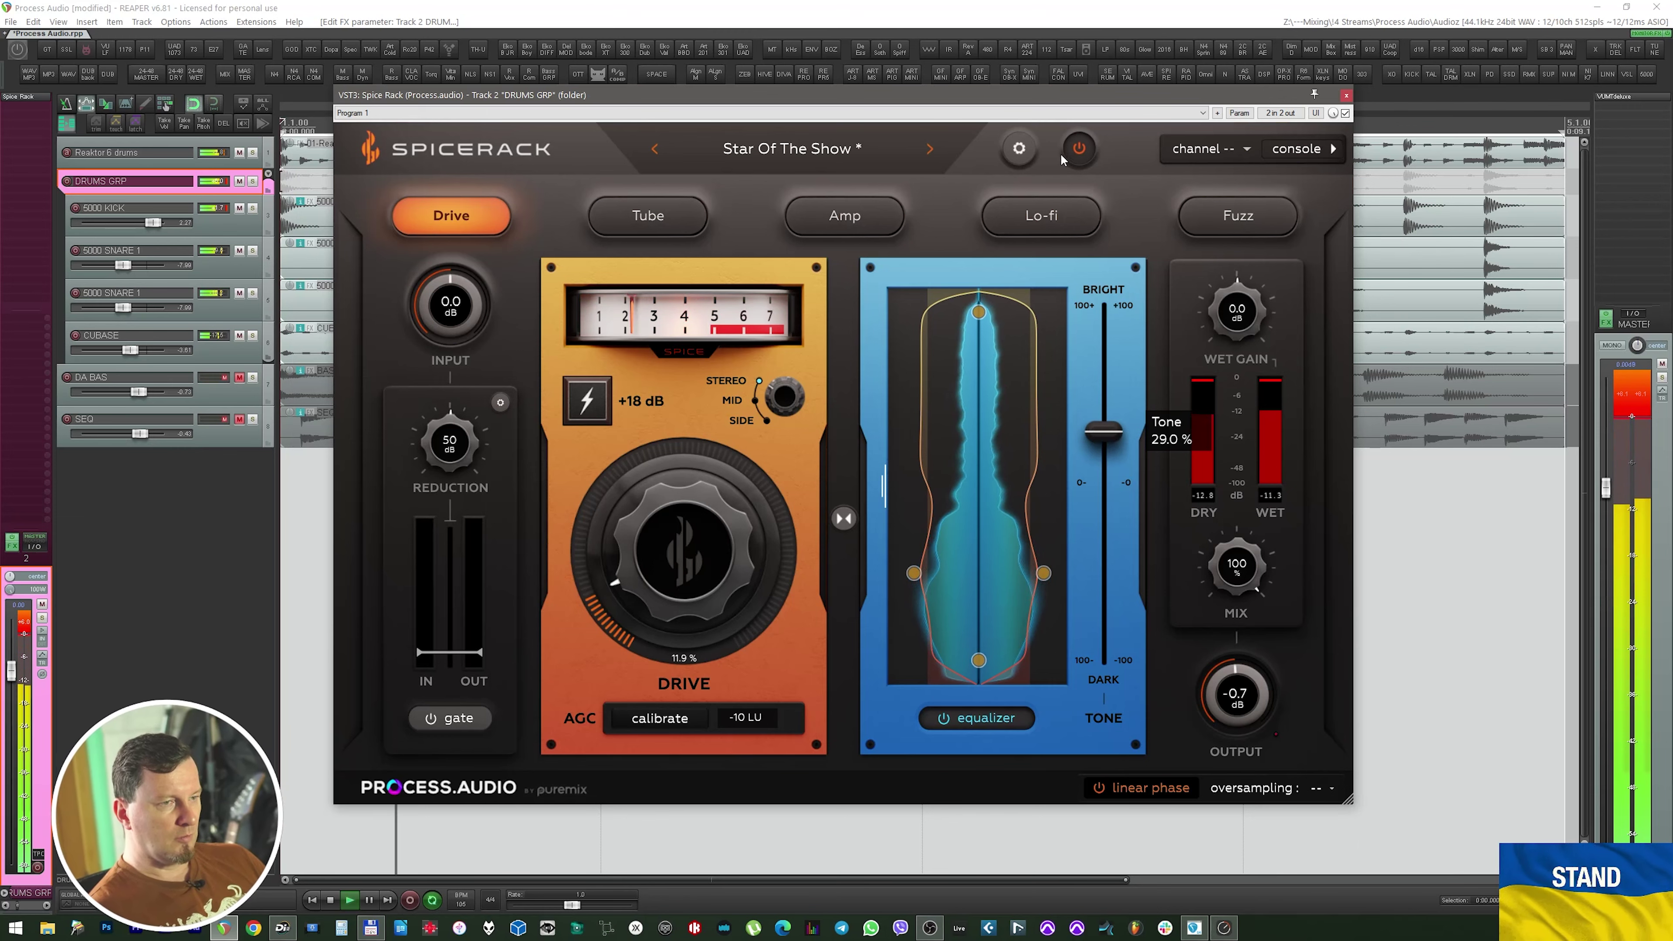
left_click(1080, 156)
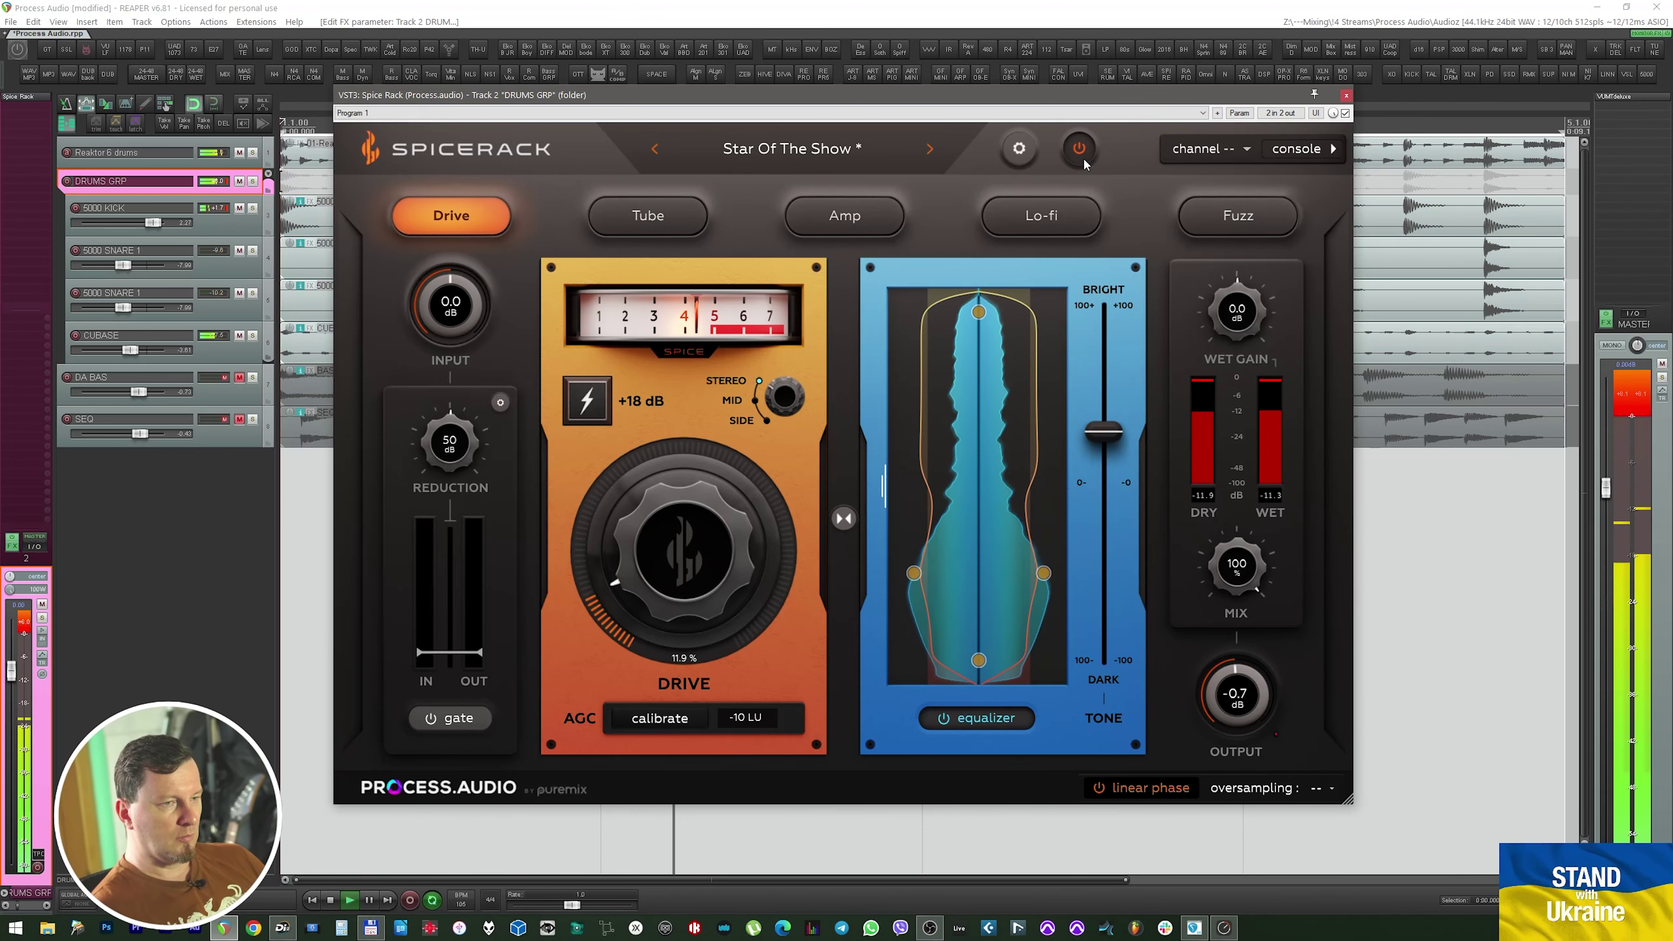
key("space")
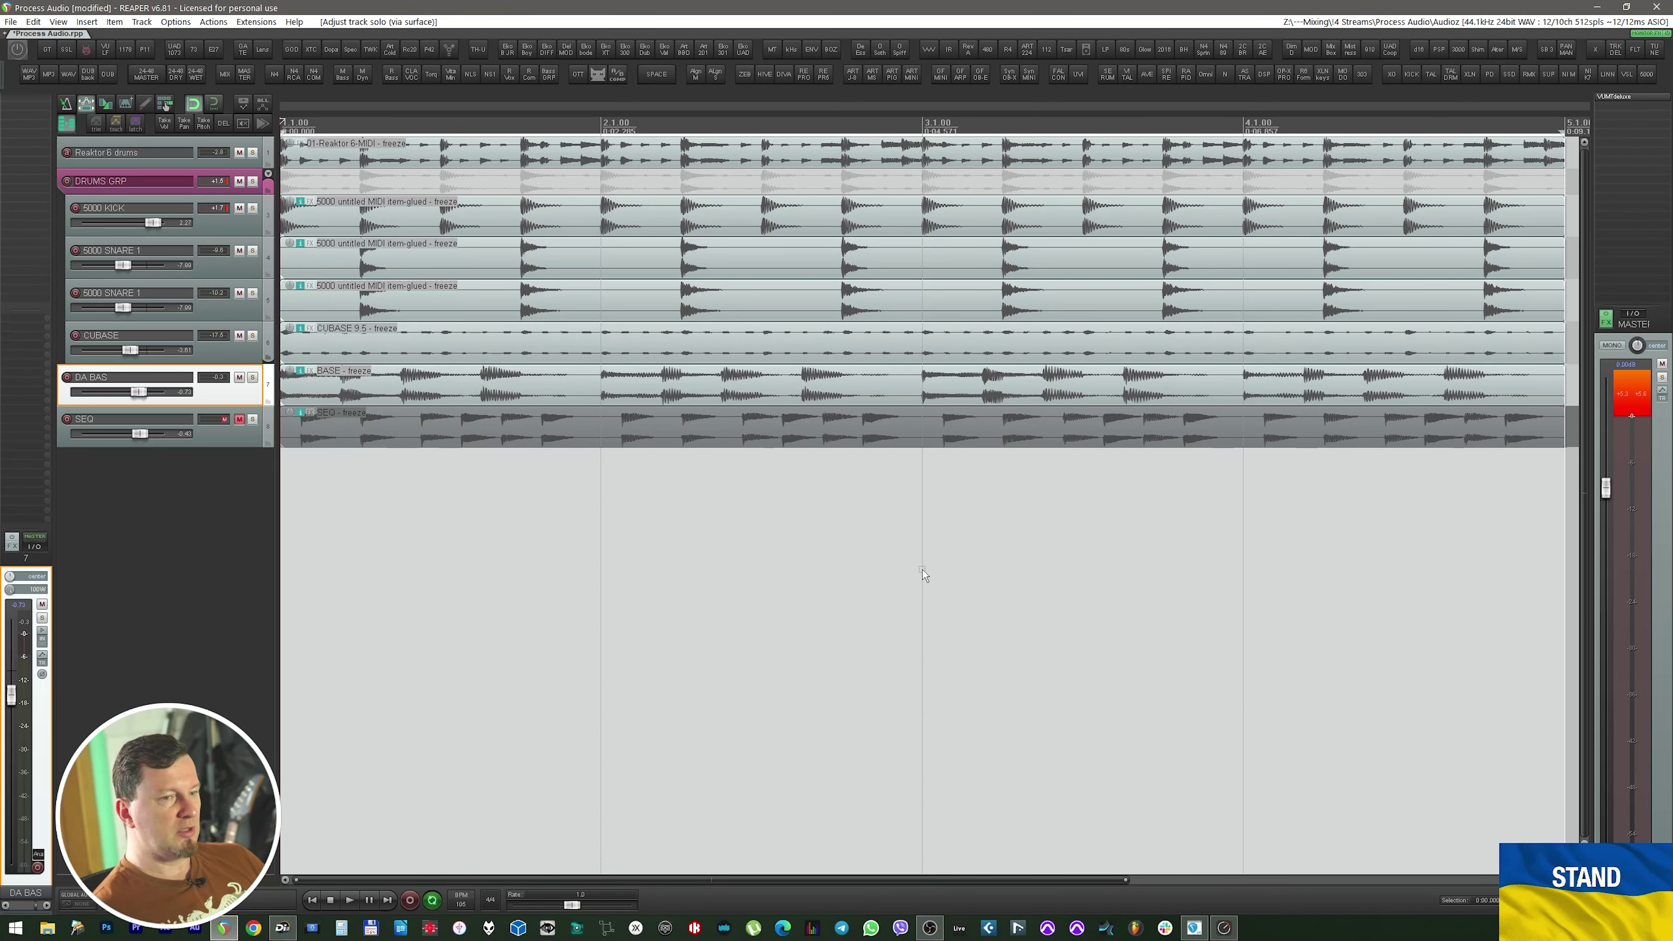
Play the DA BAS track, add Spice Rack to it, and load the factory bass preset 8x8 1 blown speaker
key("space")
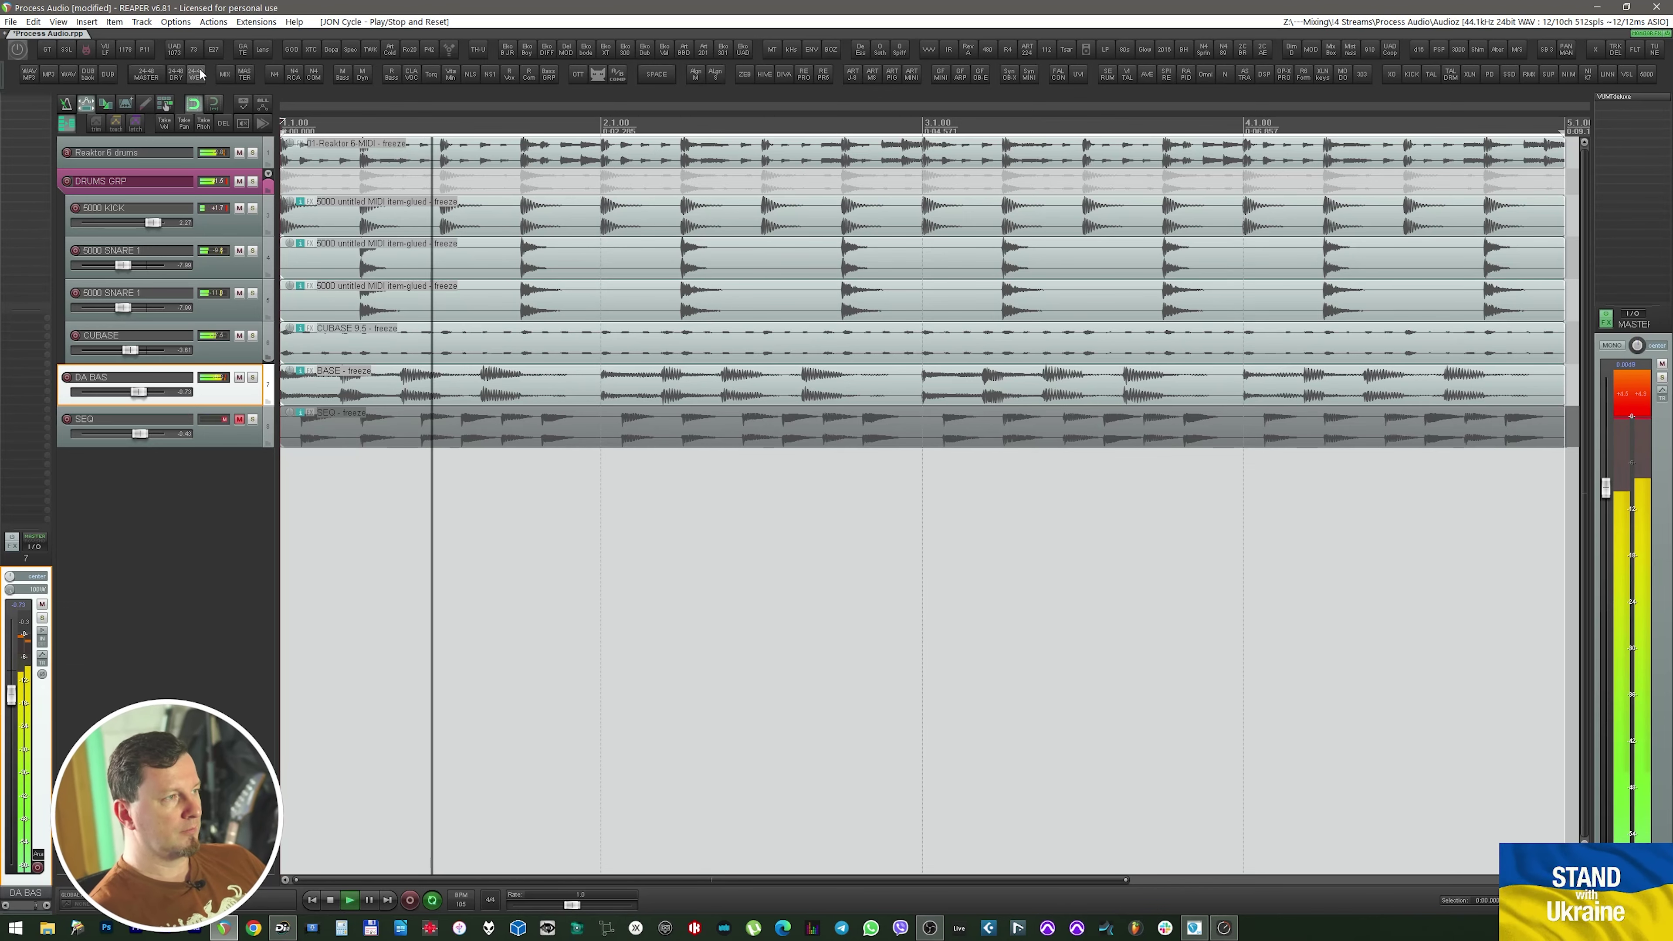
left_click(452, 52)
left_click_drag(552, 46, 821, 149)
left_click(791, 201)
mouse_move(791, 262)
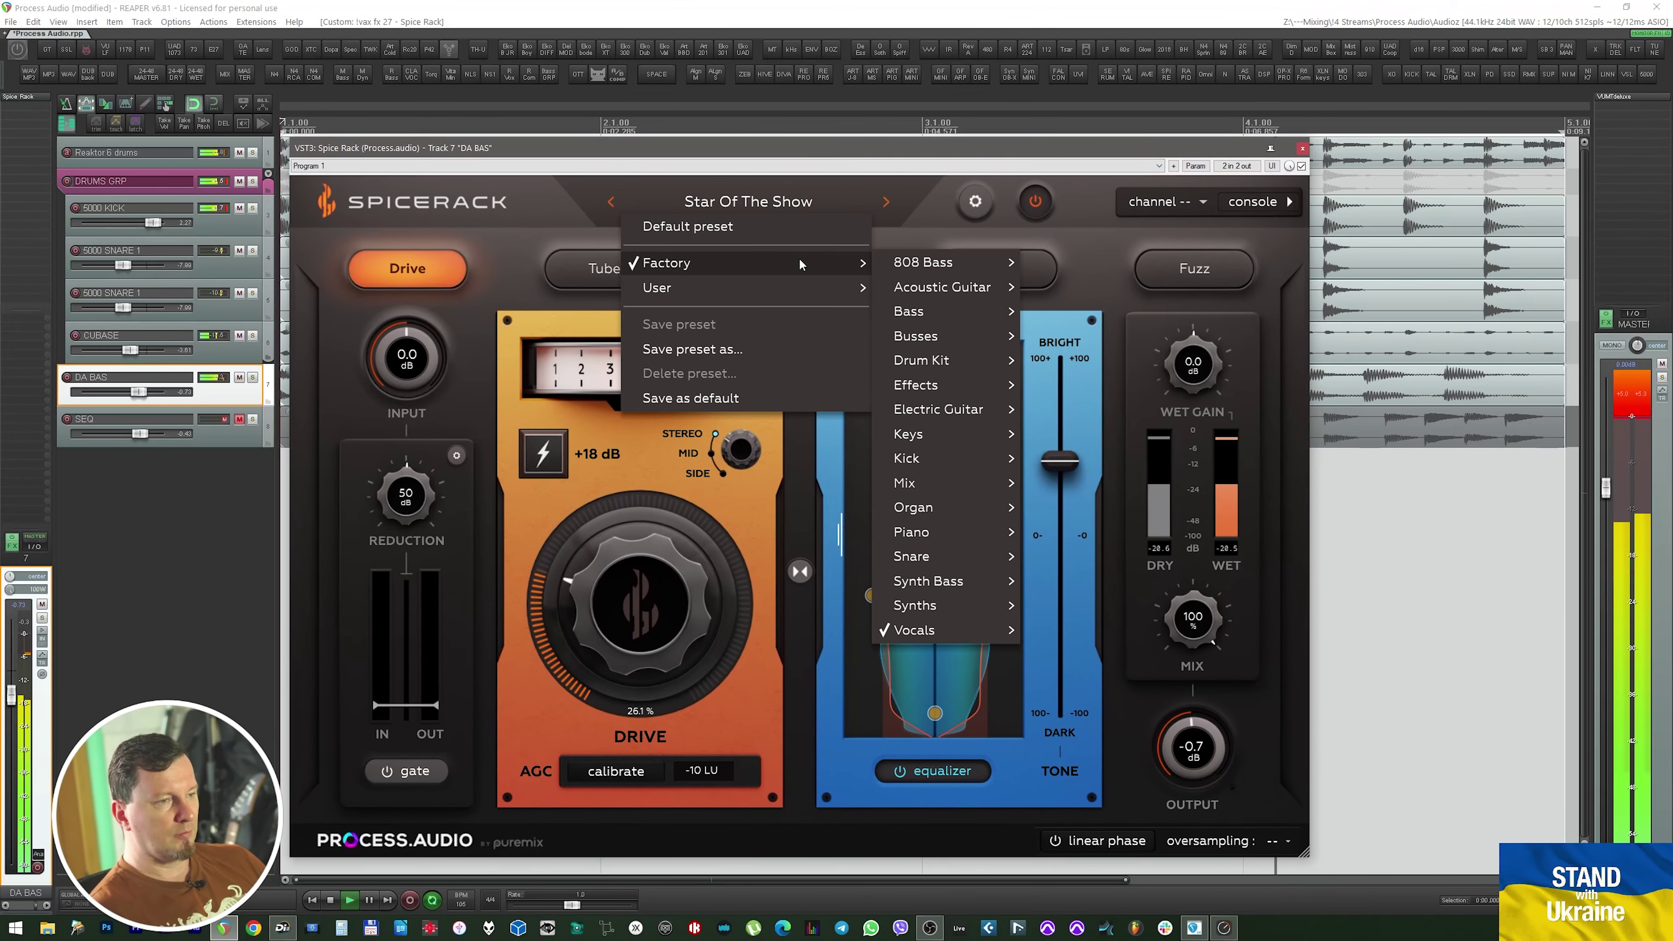
mouse_move(966, 314)
left_click(1047, 311)
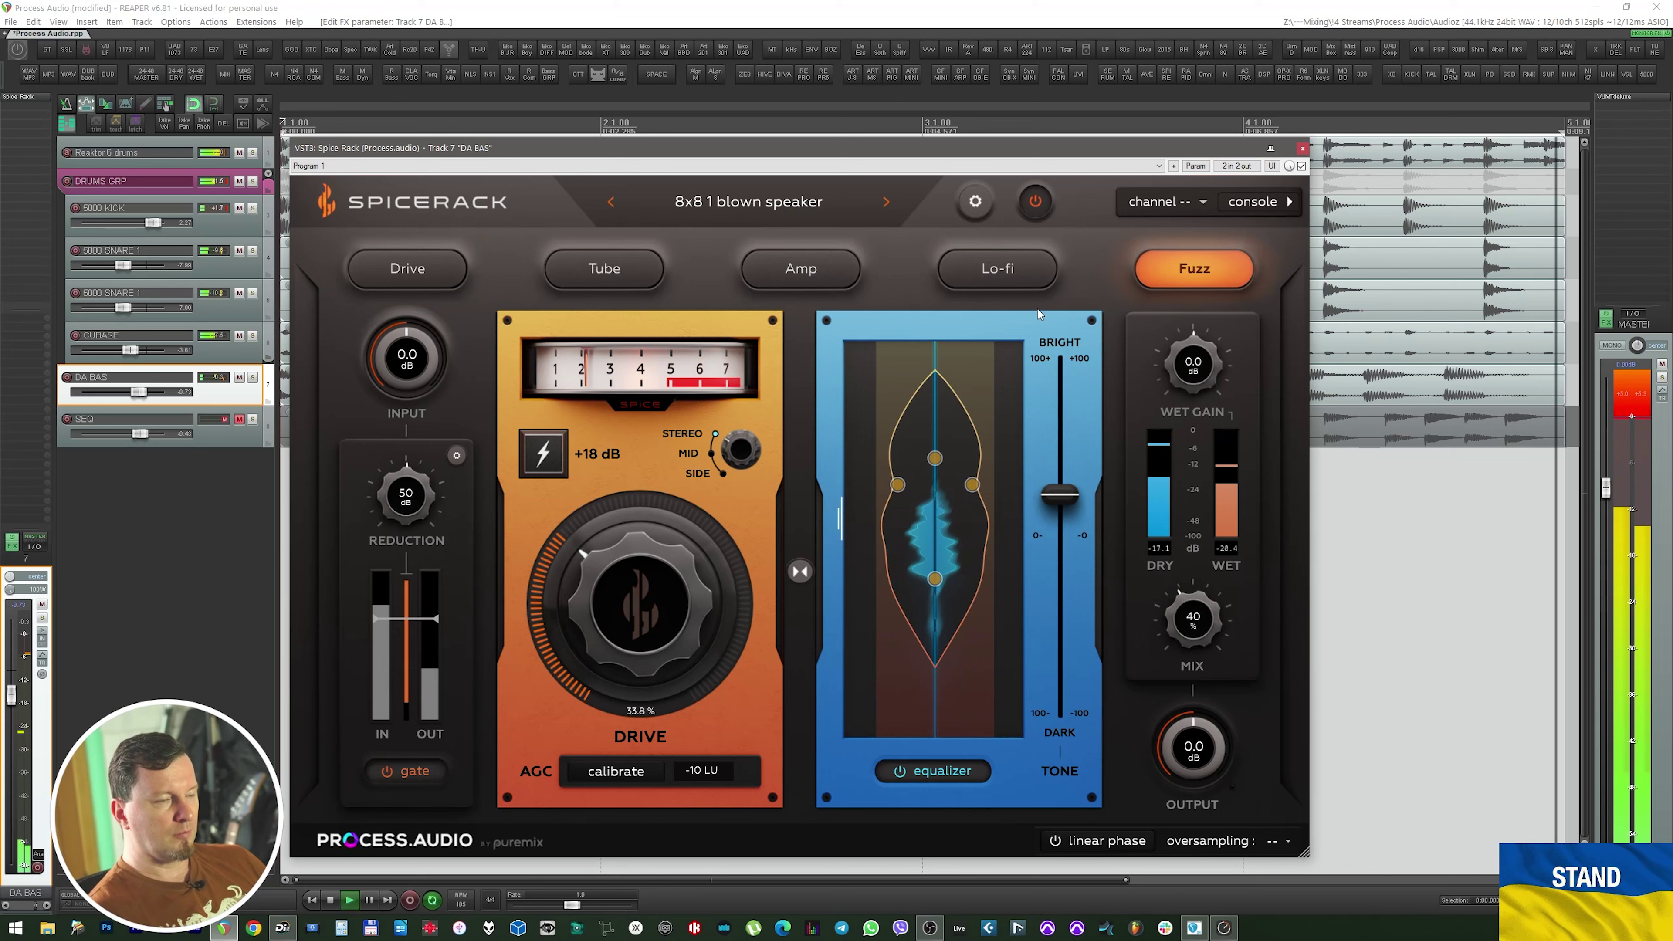
Audition the following bass presets, A Tad Nastier and Bass but Better, and load Imagining Dragons
left_click(885, 203)
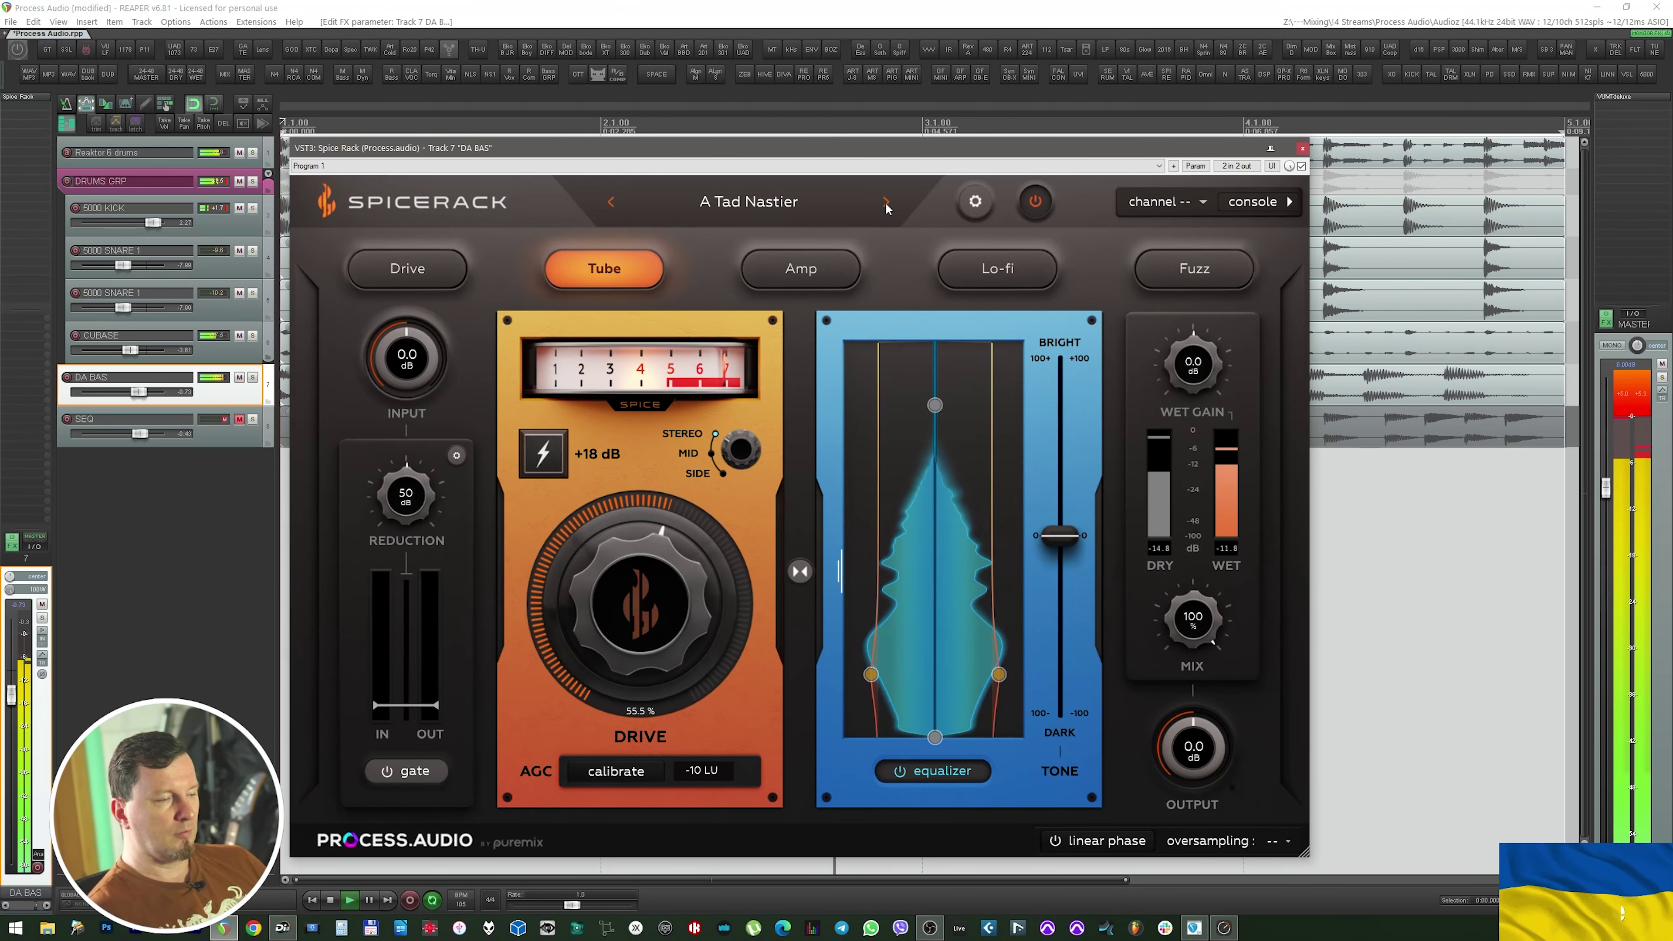
left_click(886, 203)
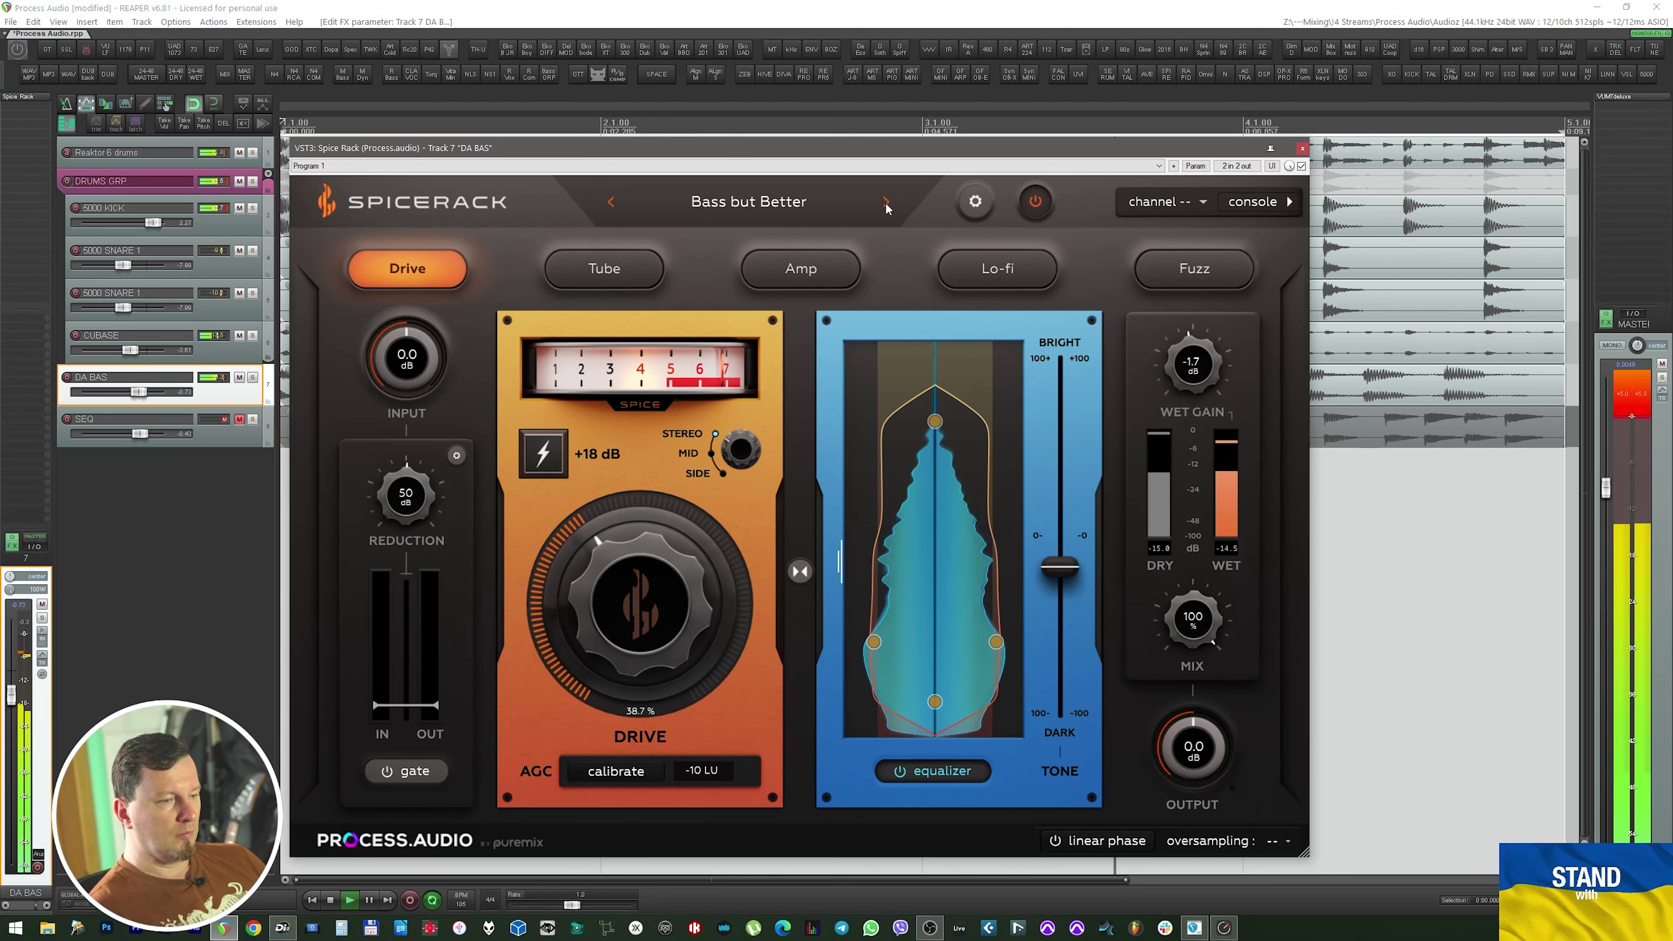
left_click(886, 203)
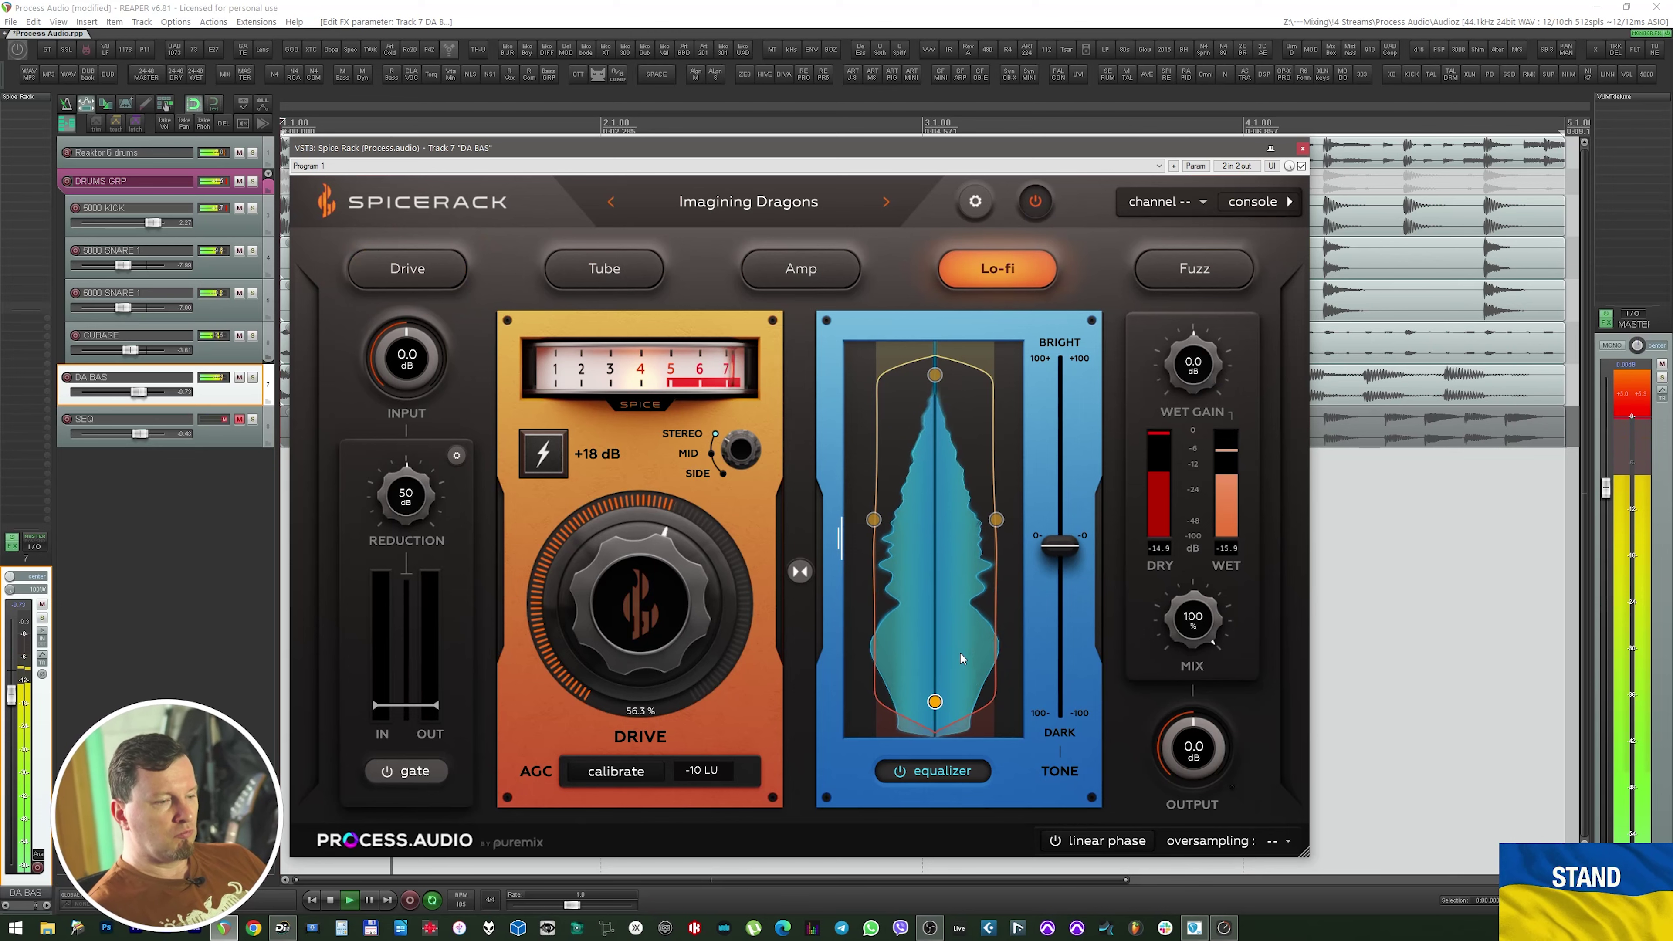
Lower the bass low cut, set the middle band to 423 Hz at -4.2 dB, the tone to -25.9 % and the high cut to 5.72 kHz
left_click_drag(934, 702, 935, 737)
left_click_drag(994, 531, 975, 564)
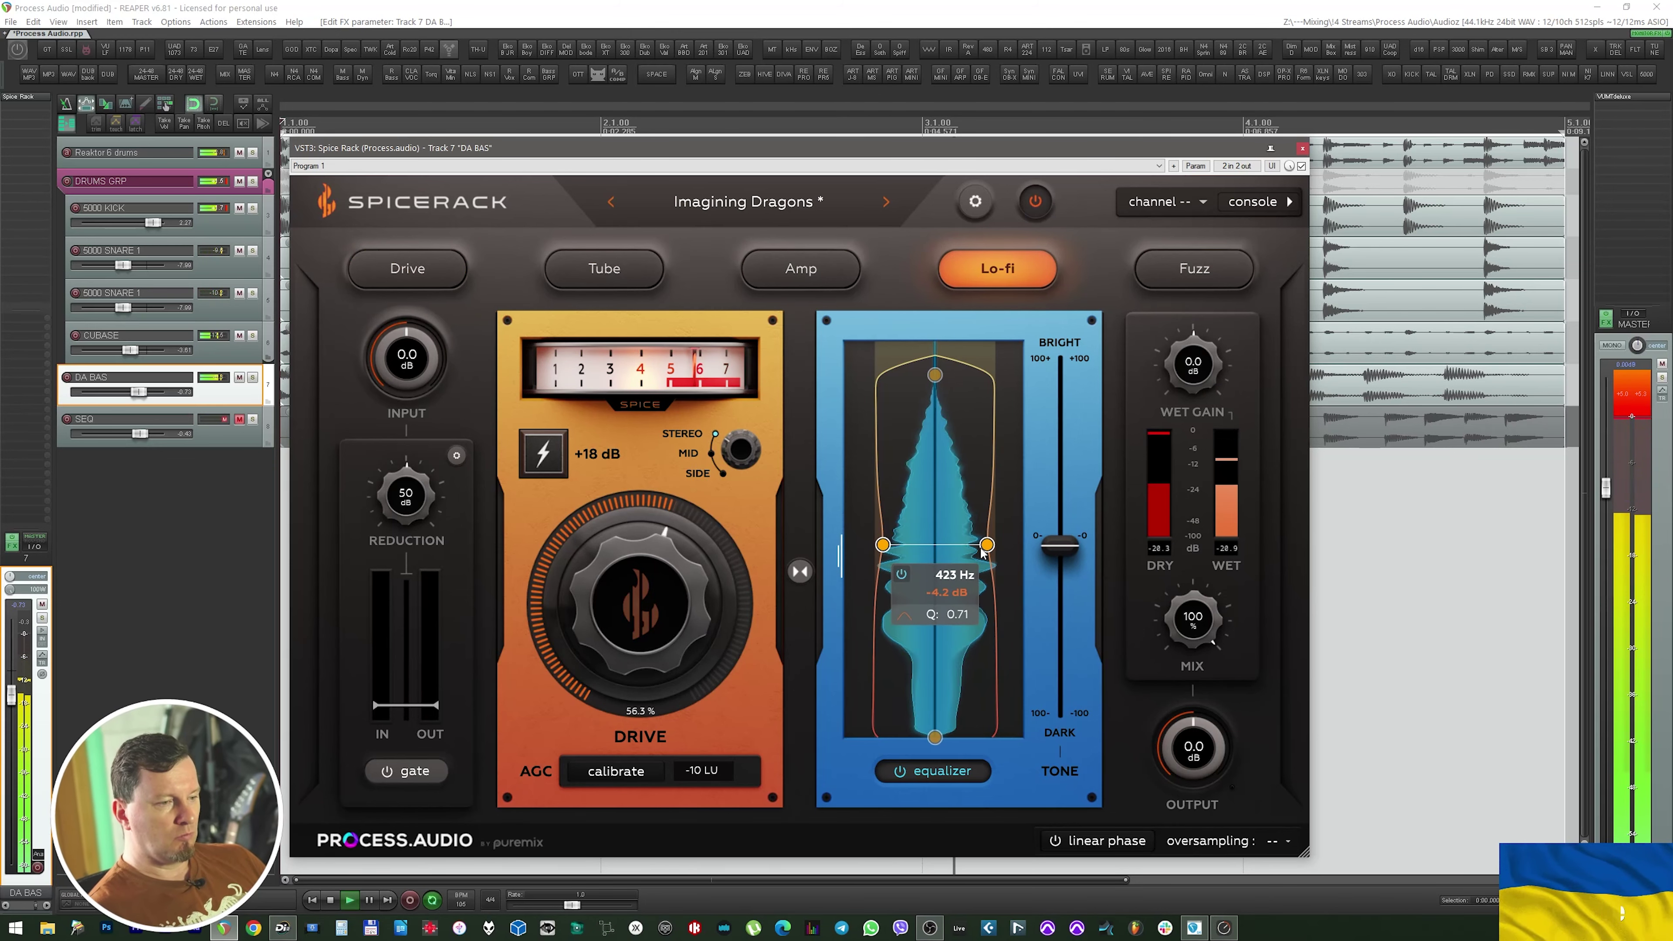
left_click_drag(1069, 561, 1070, 587)
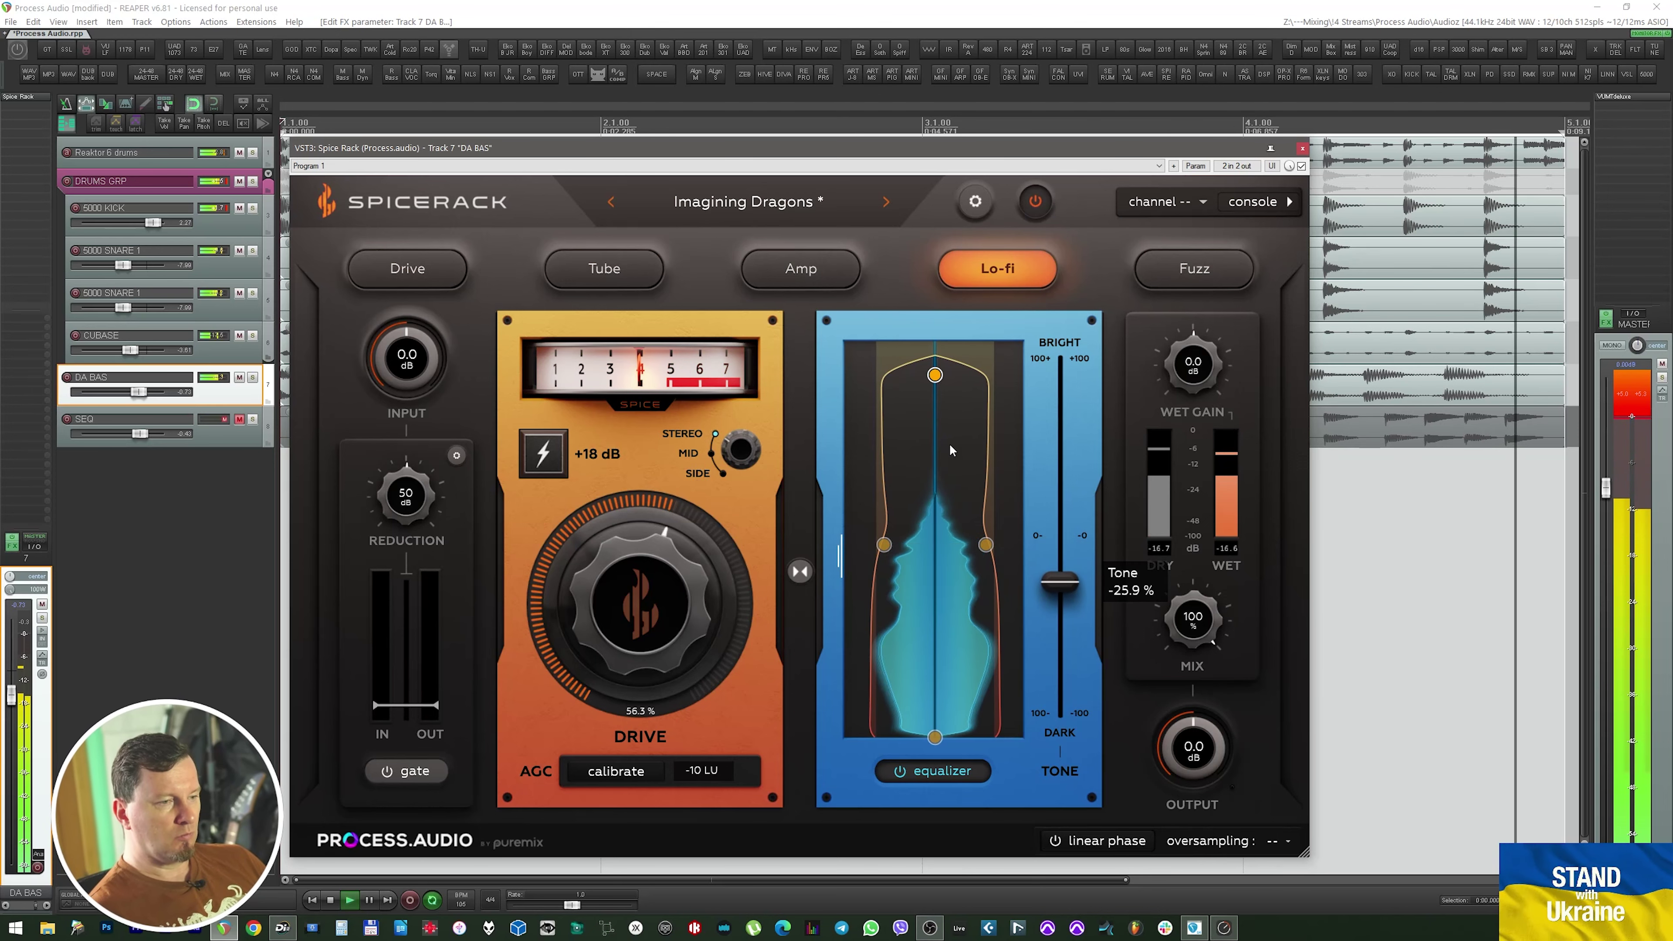
mouse_move(938, 380)
left_mouse_down()
mouse_move(939, 346)
mouse_move(943, 398)
left_mouse_up()
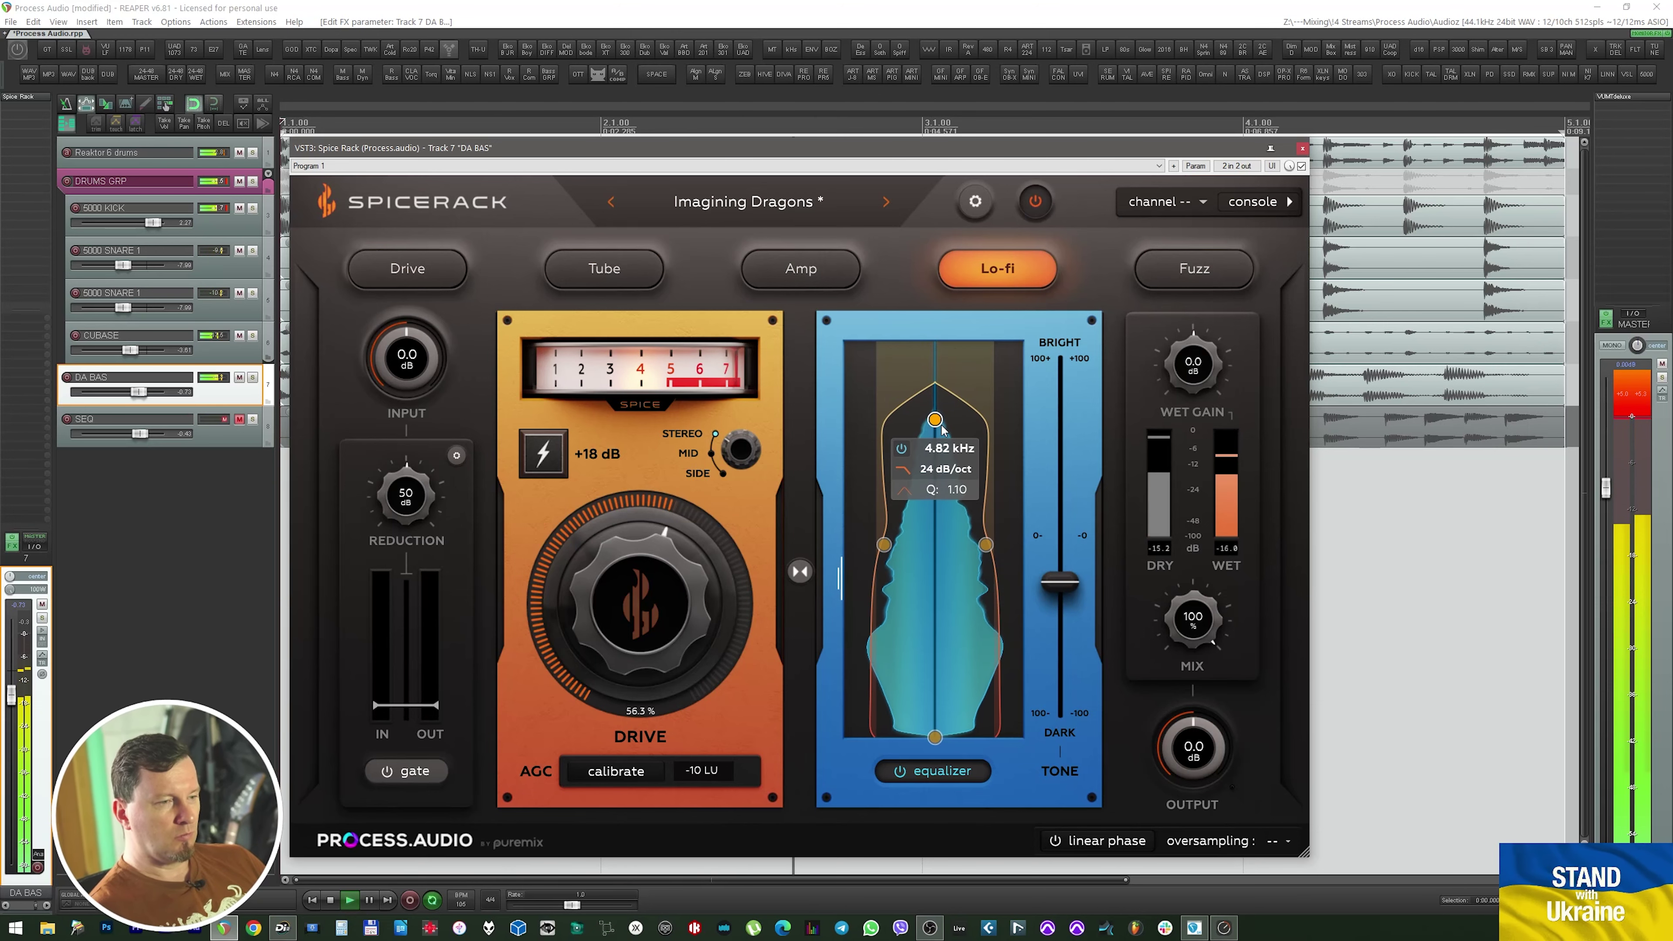
left_click_drag(942, 421, 943, 419)
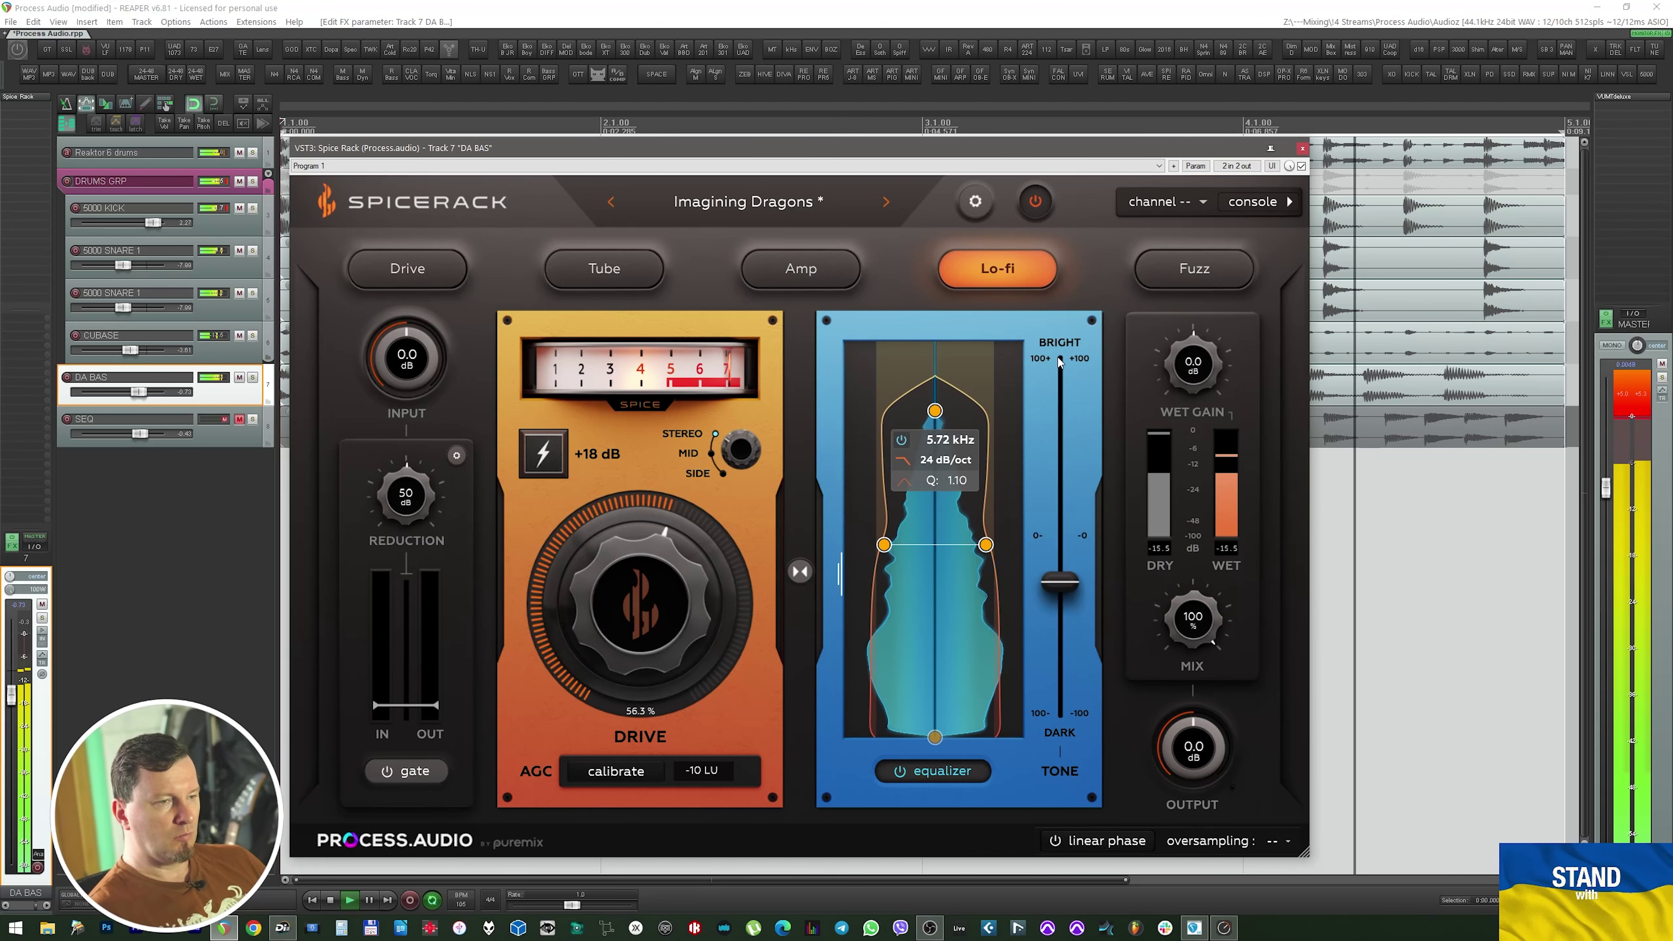
Compare the bass with the plugin bypassed and enabled, and stop playback
left_click(1037, 202)
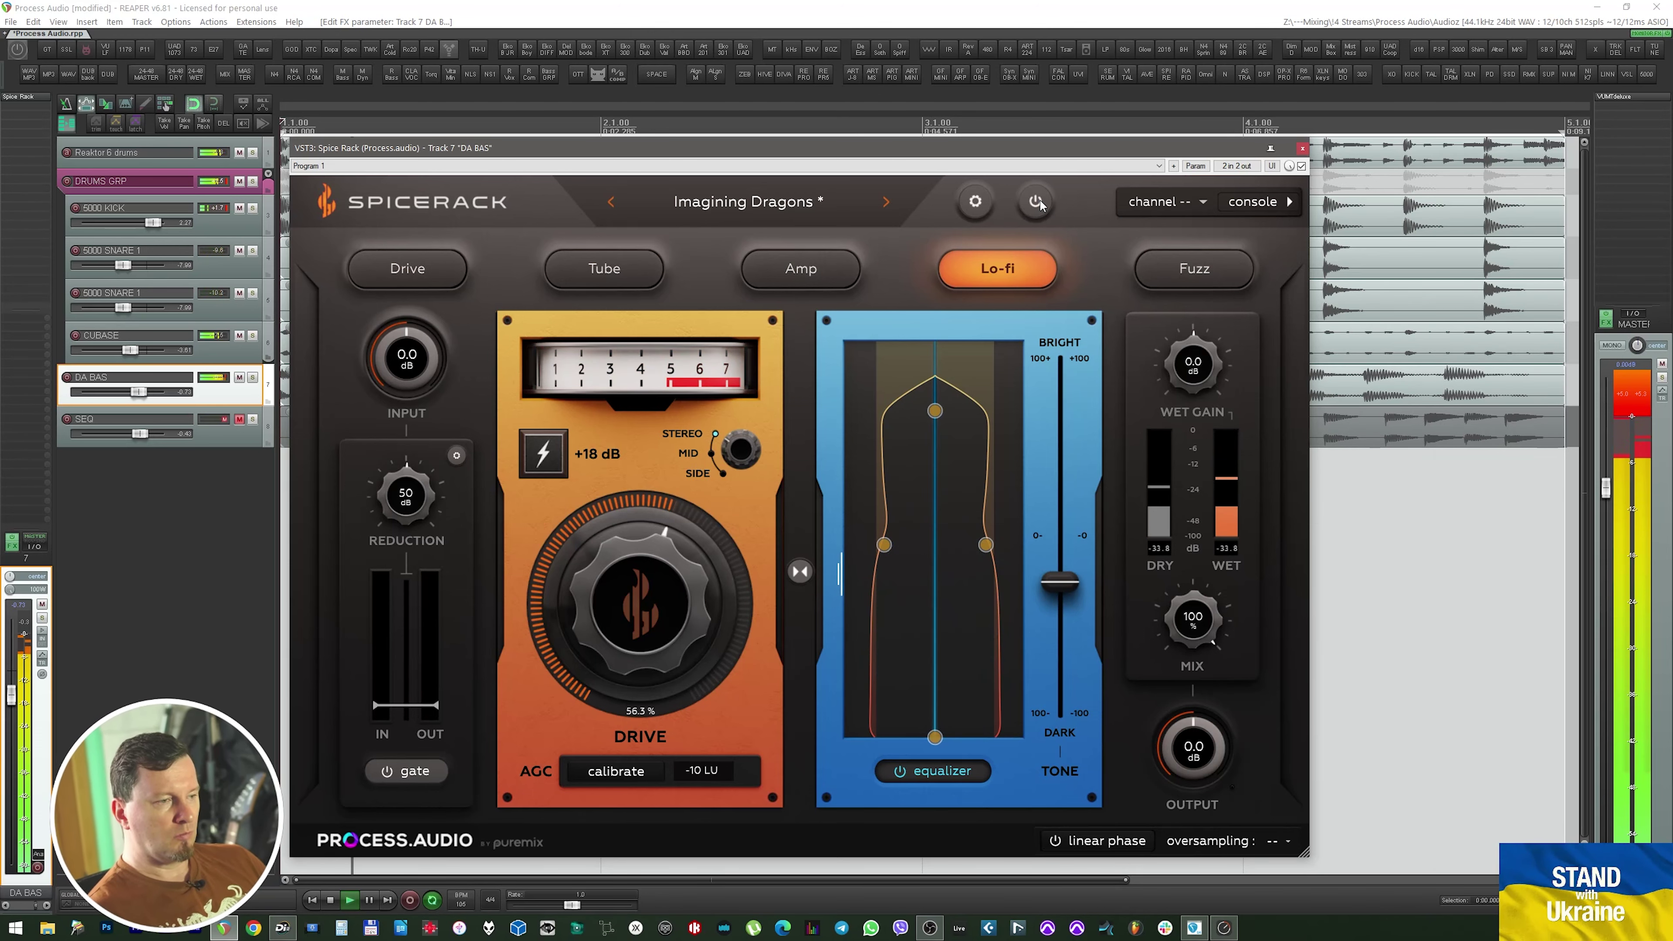
left_click(1037, 202)
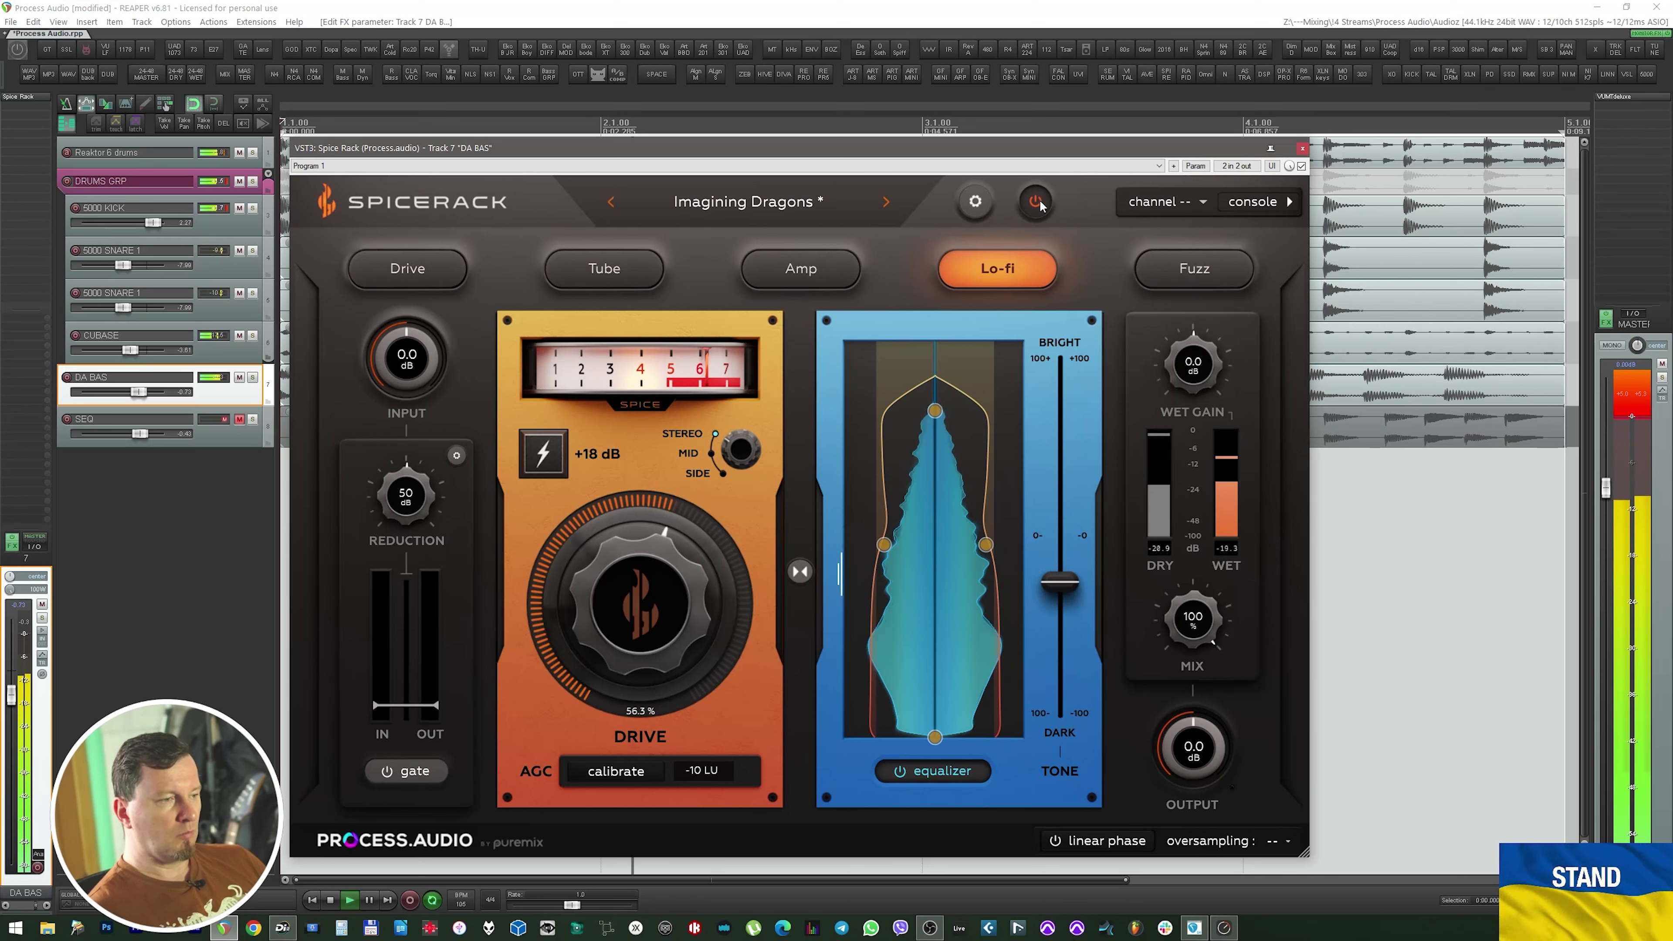
key("space")
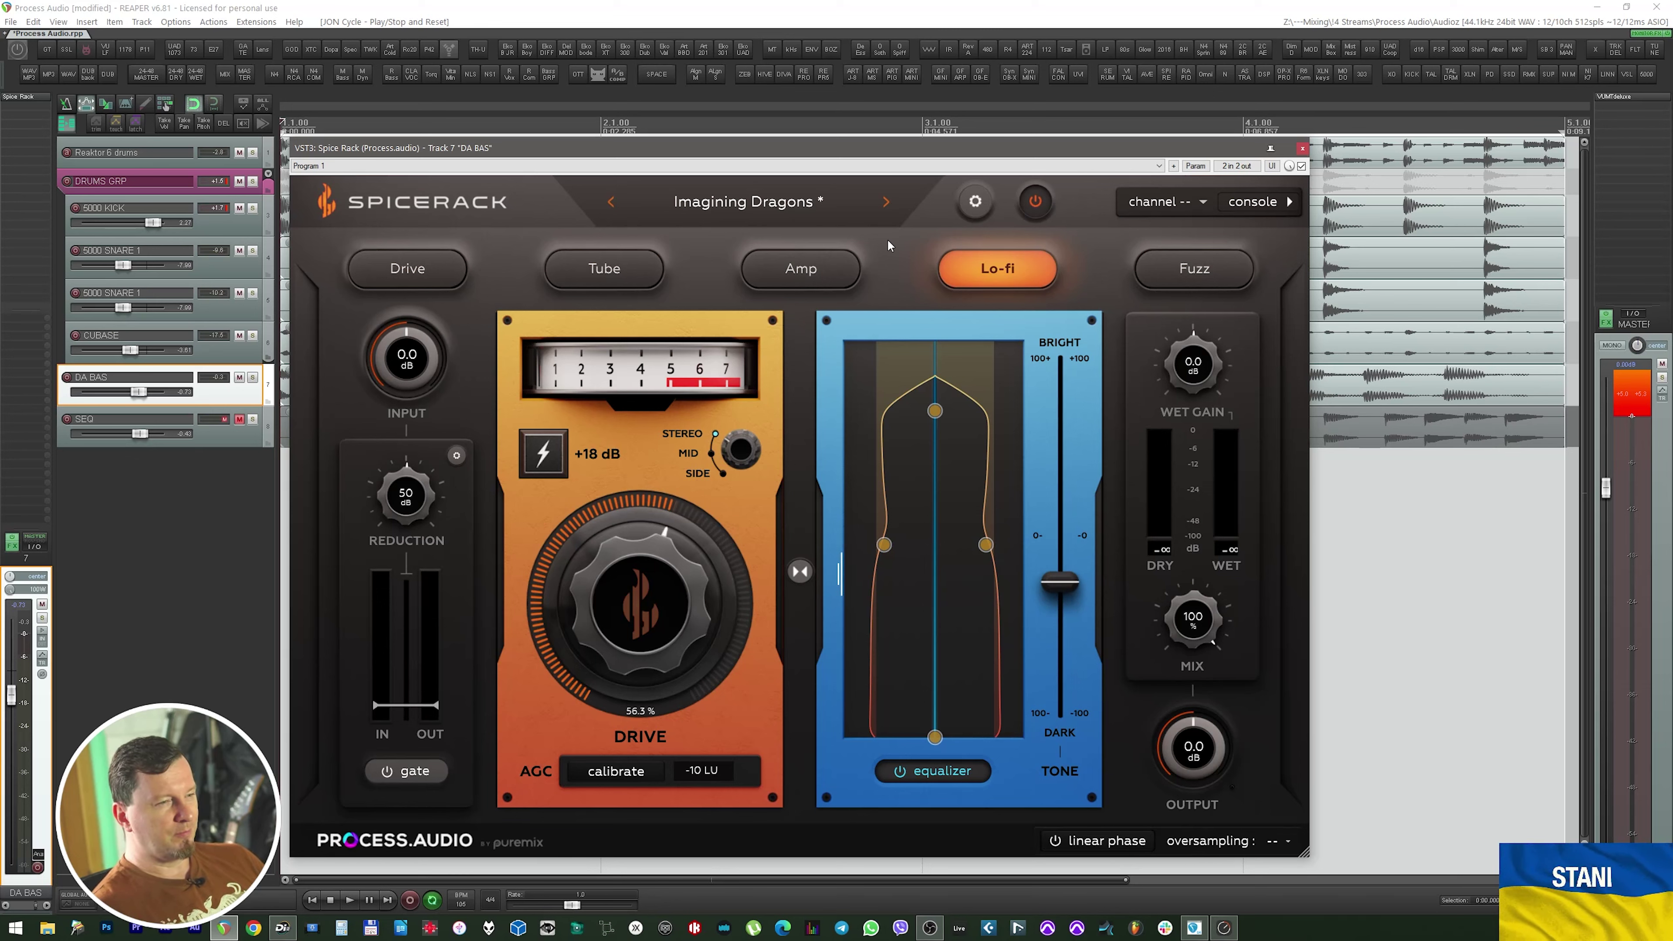
Resume playback, compare the Amp, Tube and Drive saturation types on the bass, and select Tube
key("space")
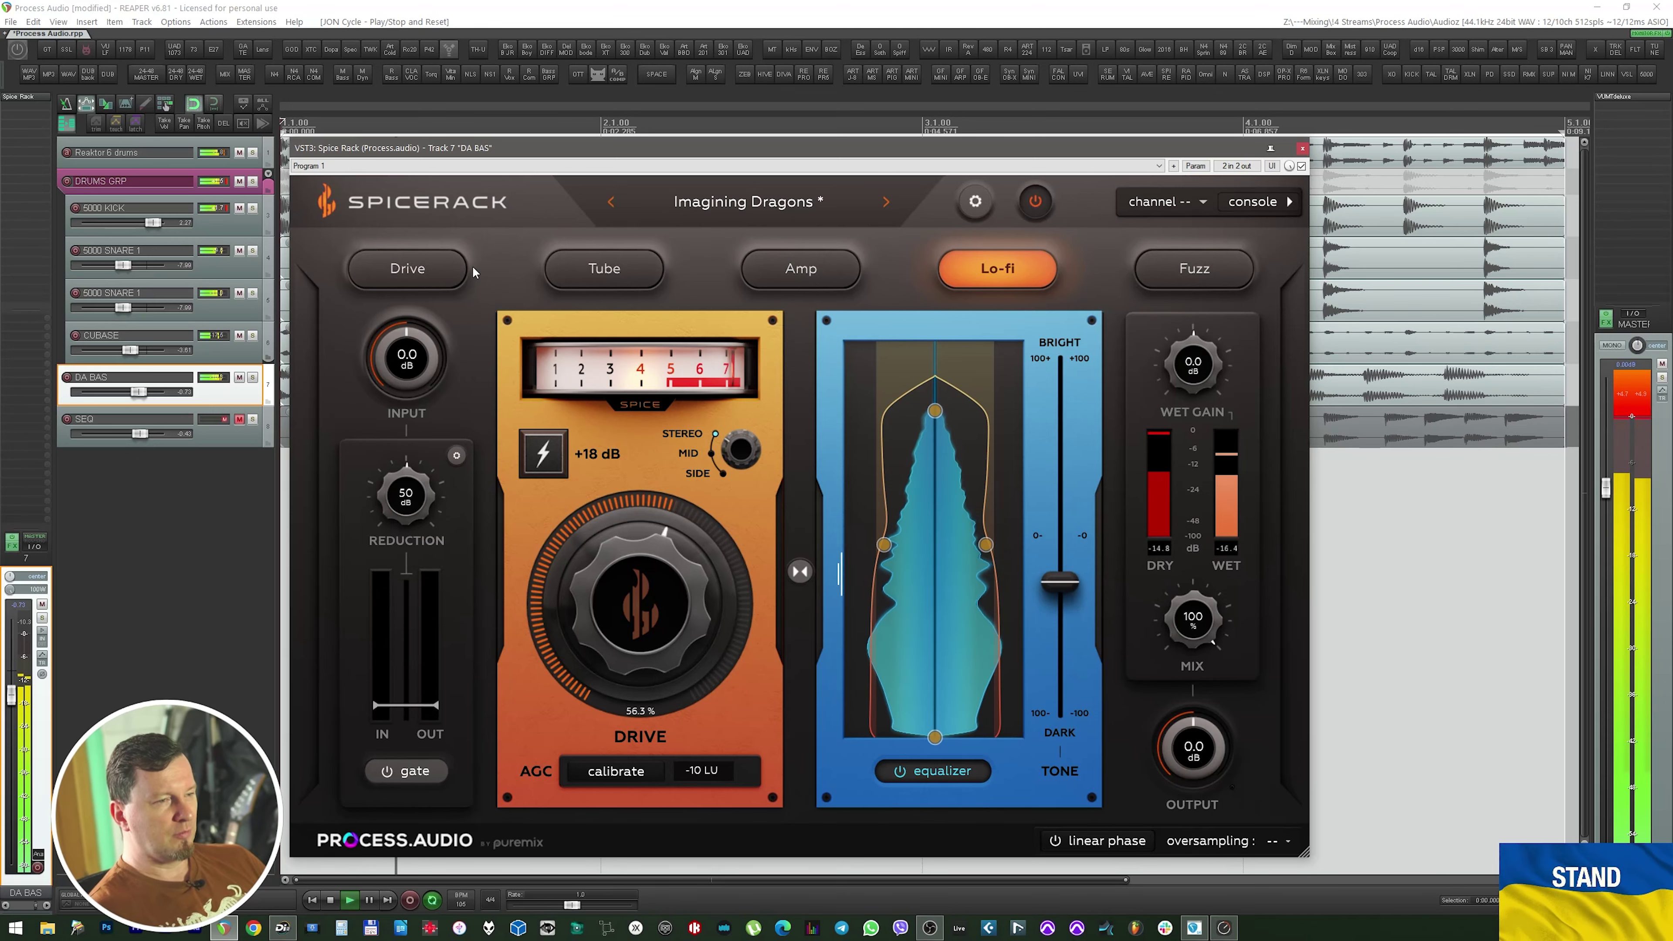
left_click(801, 269)
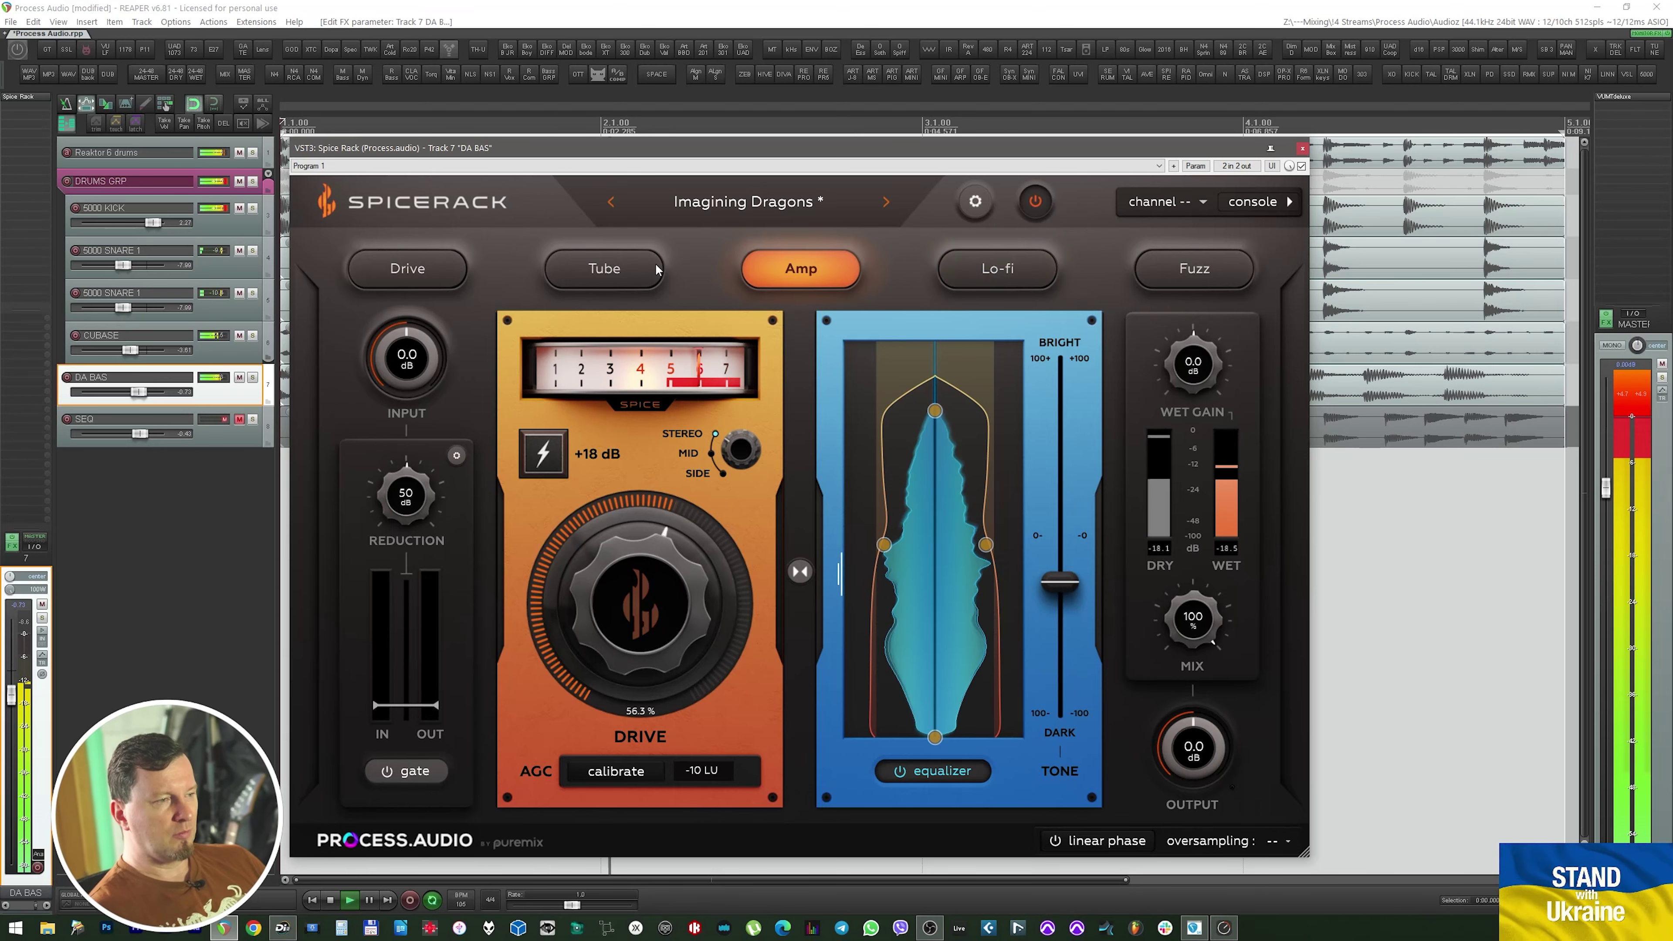
left_click(604, 269)
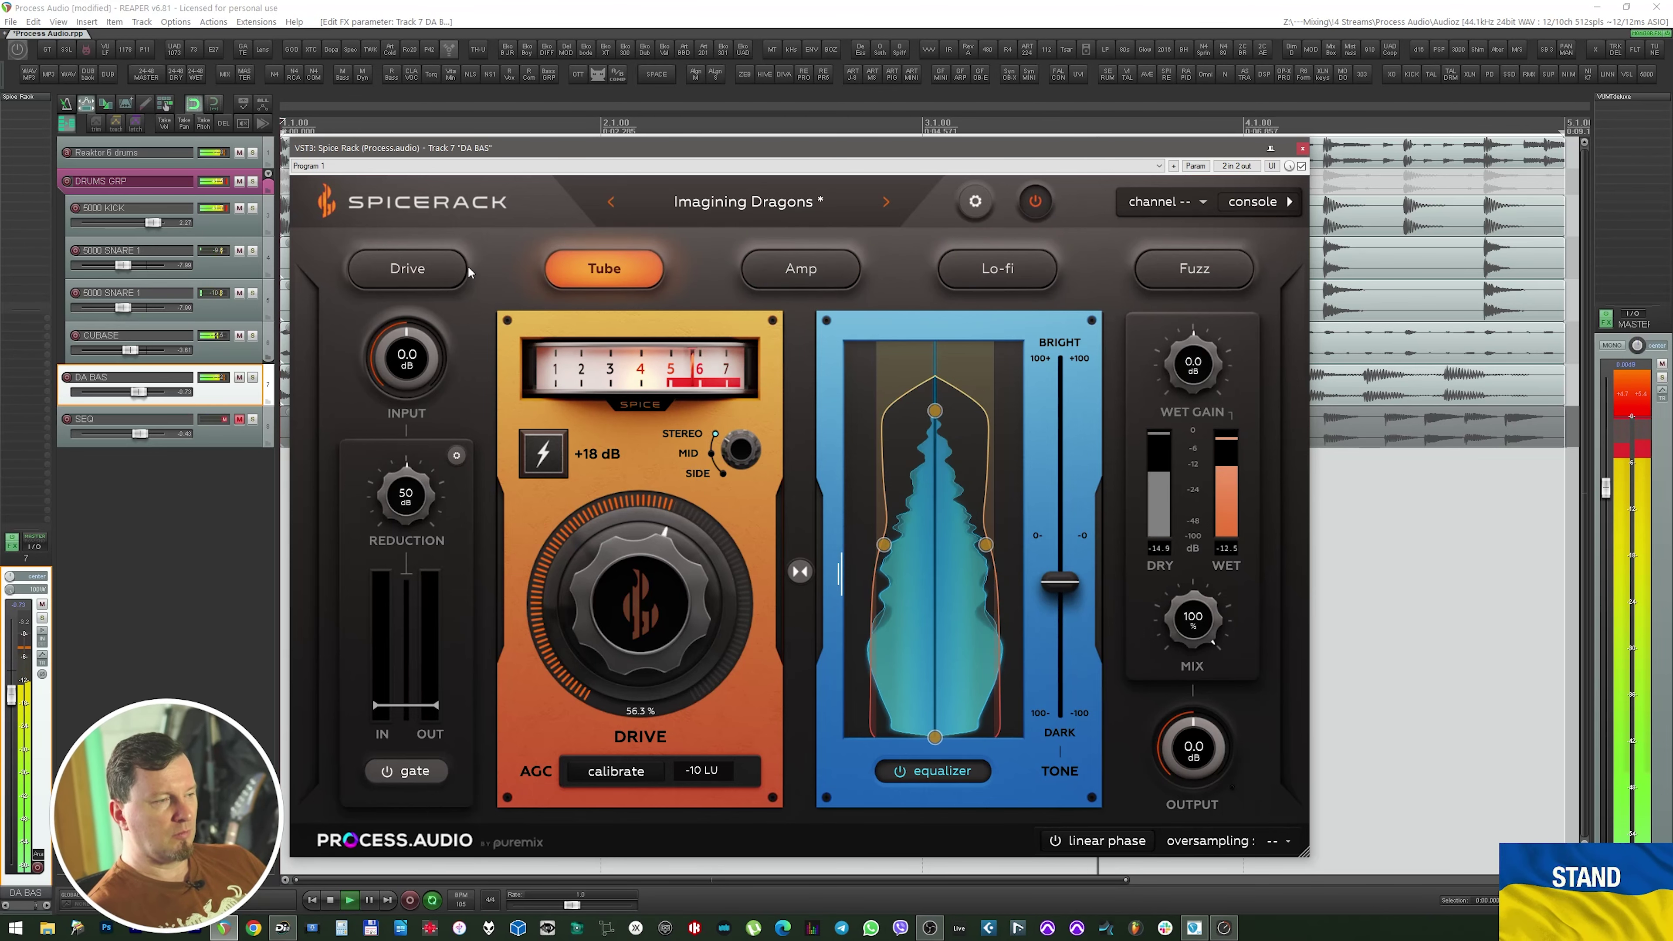
left_click(434, 275)
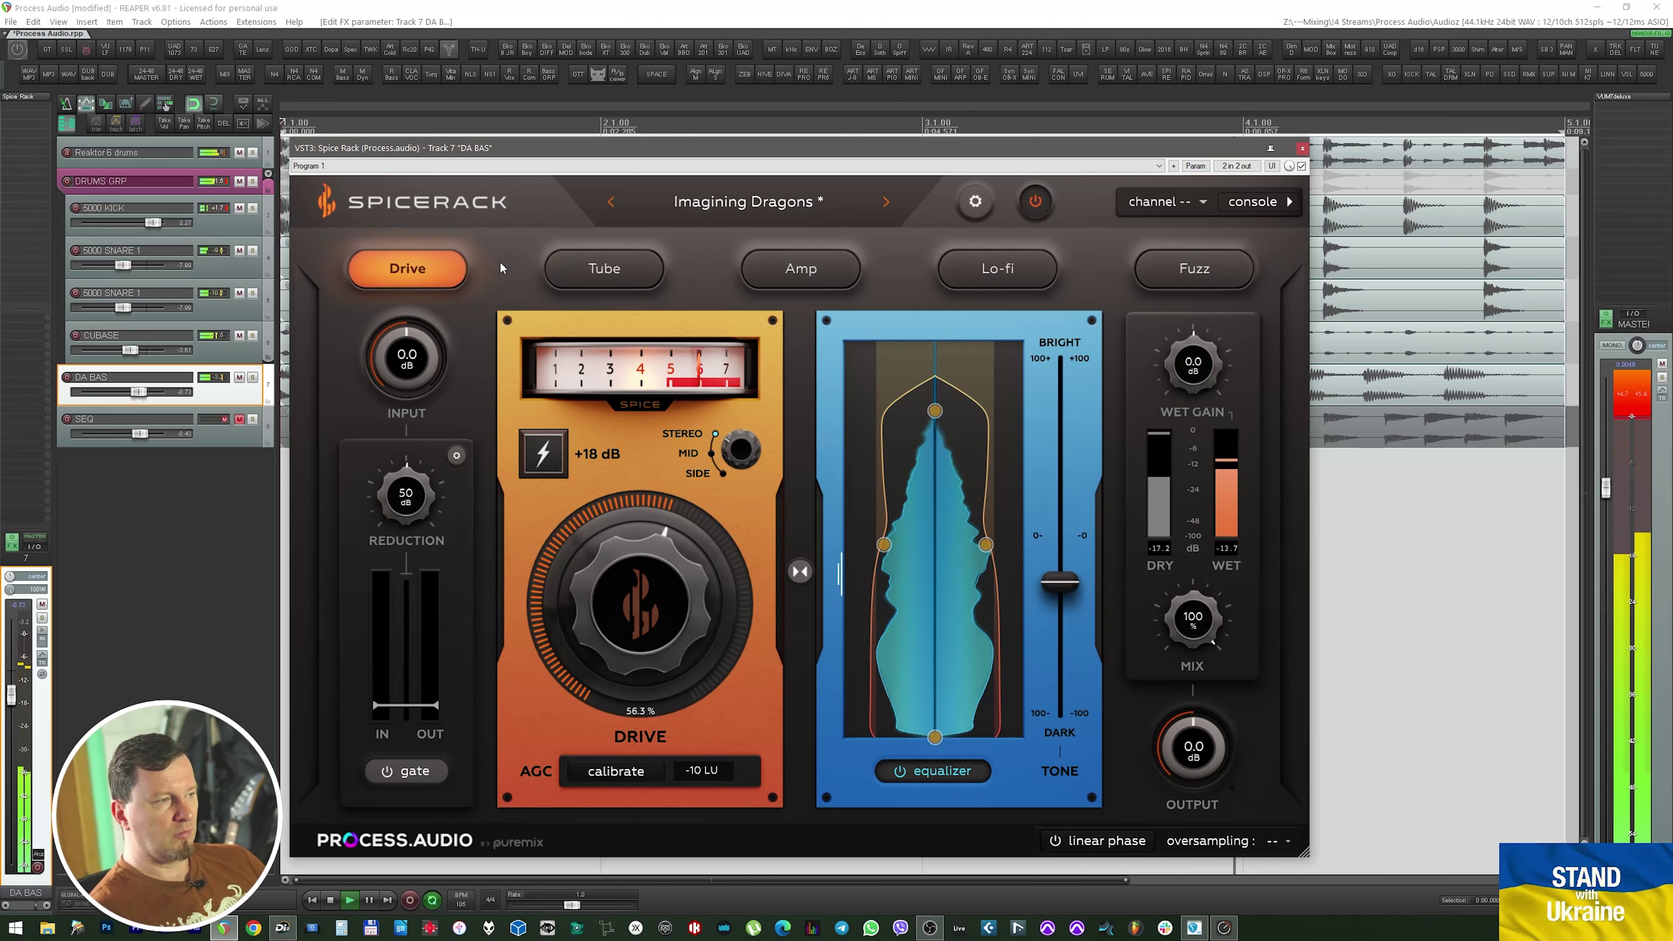
left_click(603, 267)
Lower the bass drive to 37.8 % with Mid processing, and compare the sound with the plugin bypassed
left_click_drag(641, 593, 656, 560)
left_click(1036, 204)
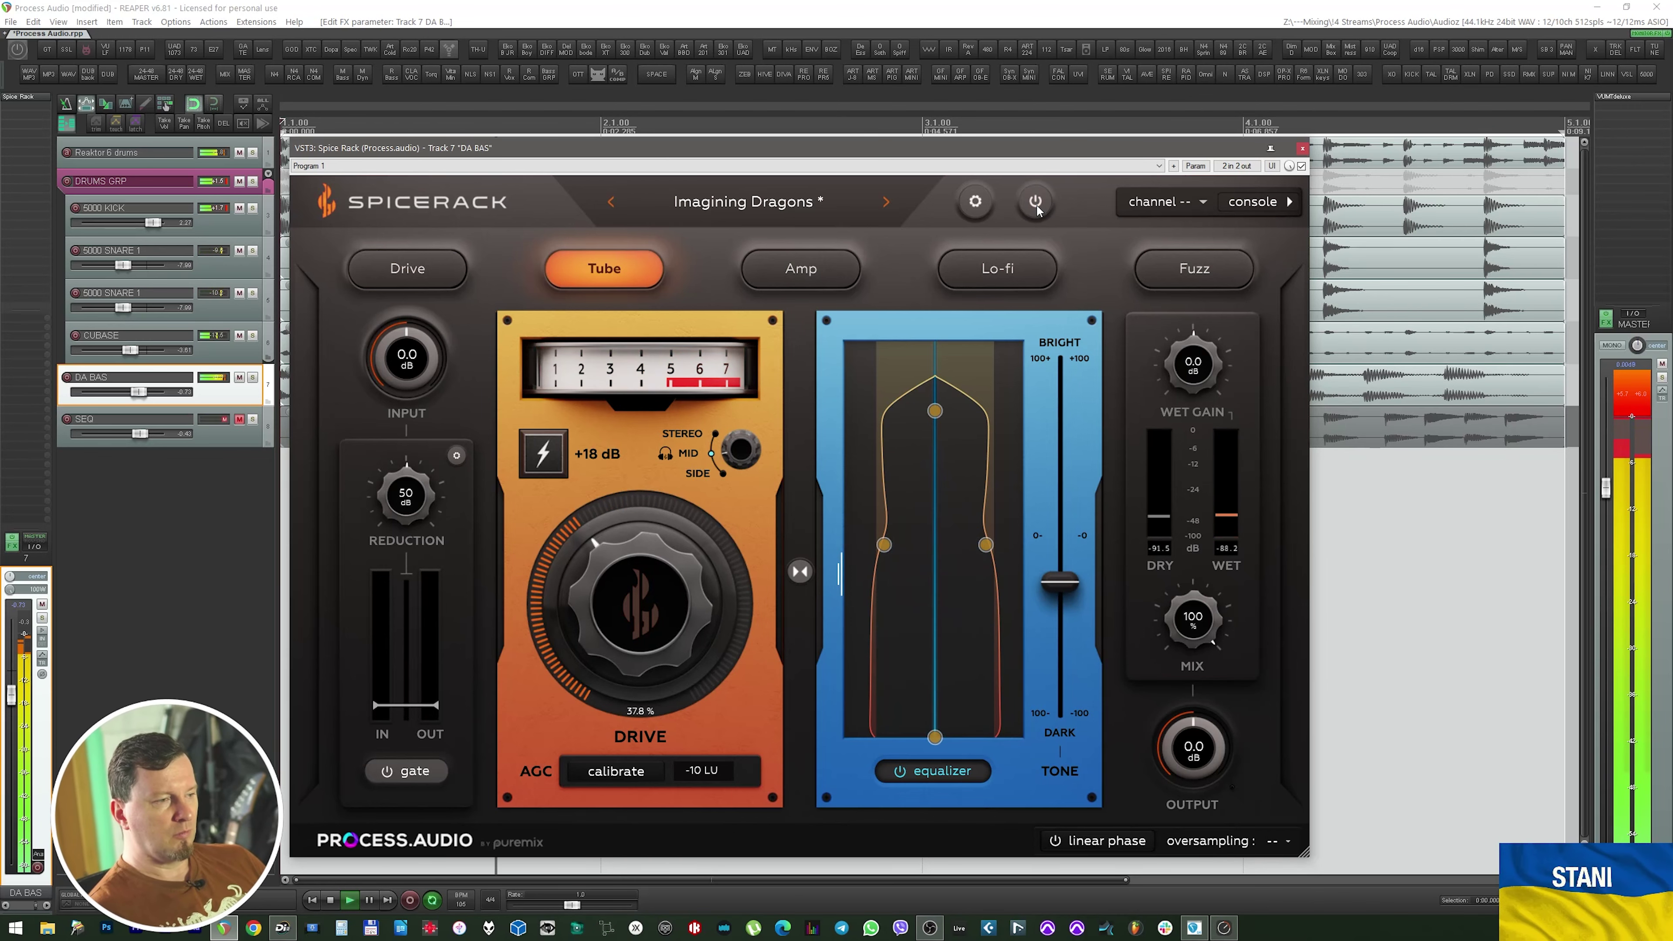
left_click(1037, 204)
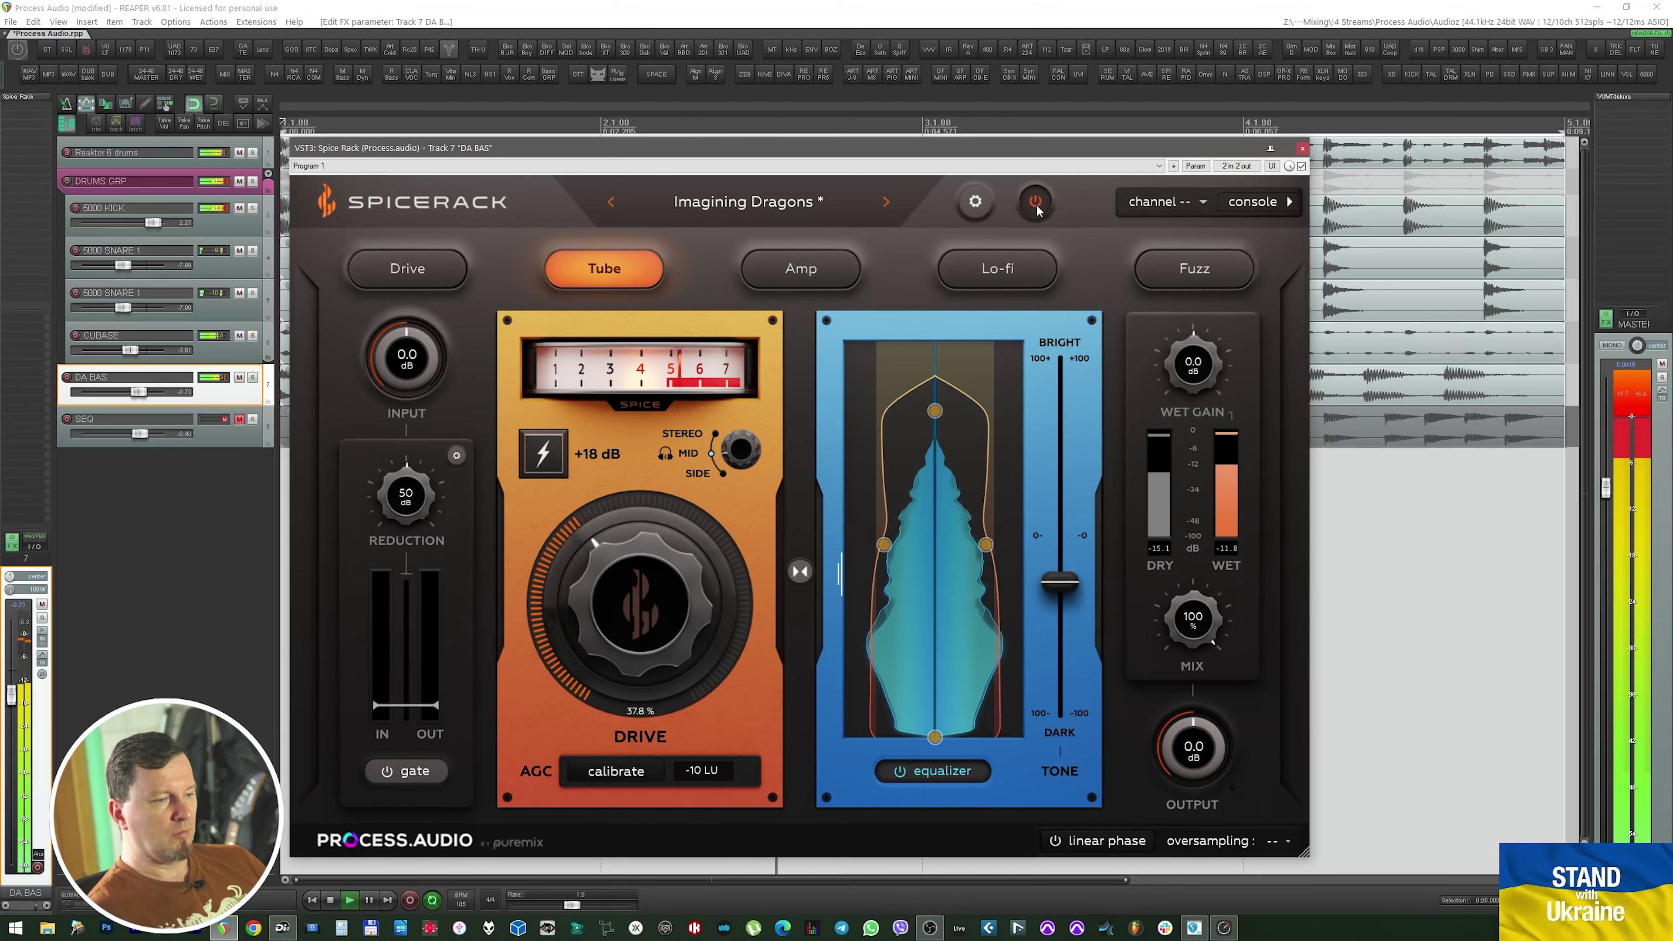
Turn off the equalizer's low cut, compare the bass with linear phase on and off, and stop playback
left_click(936, 737)
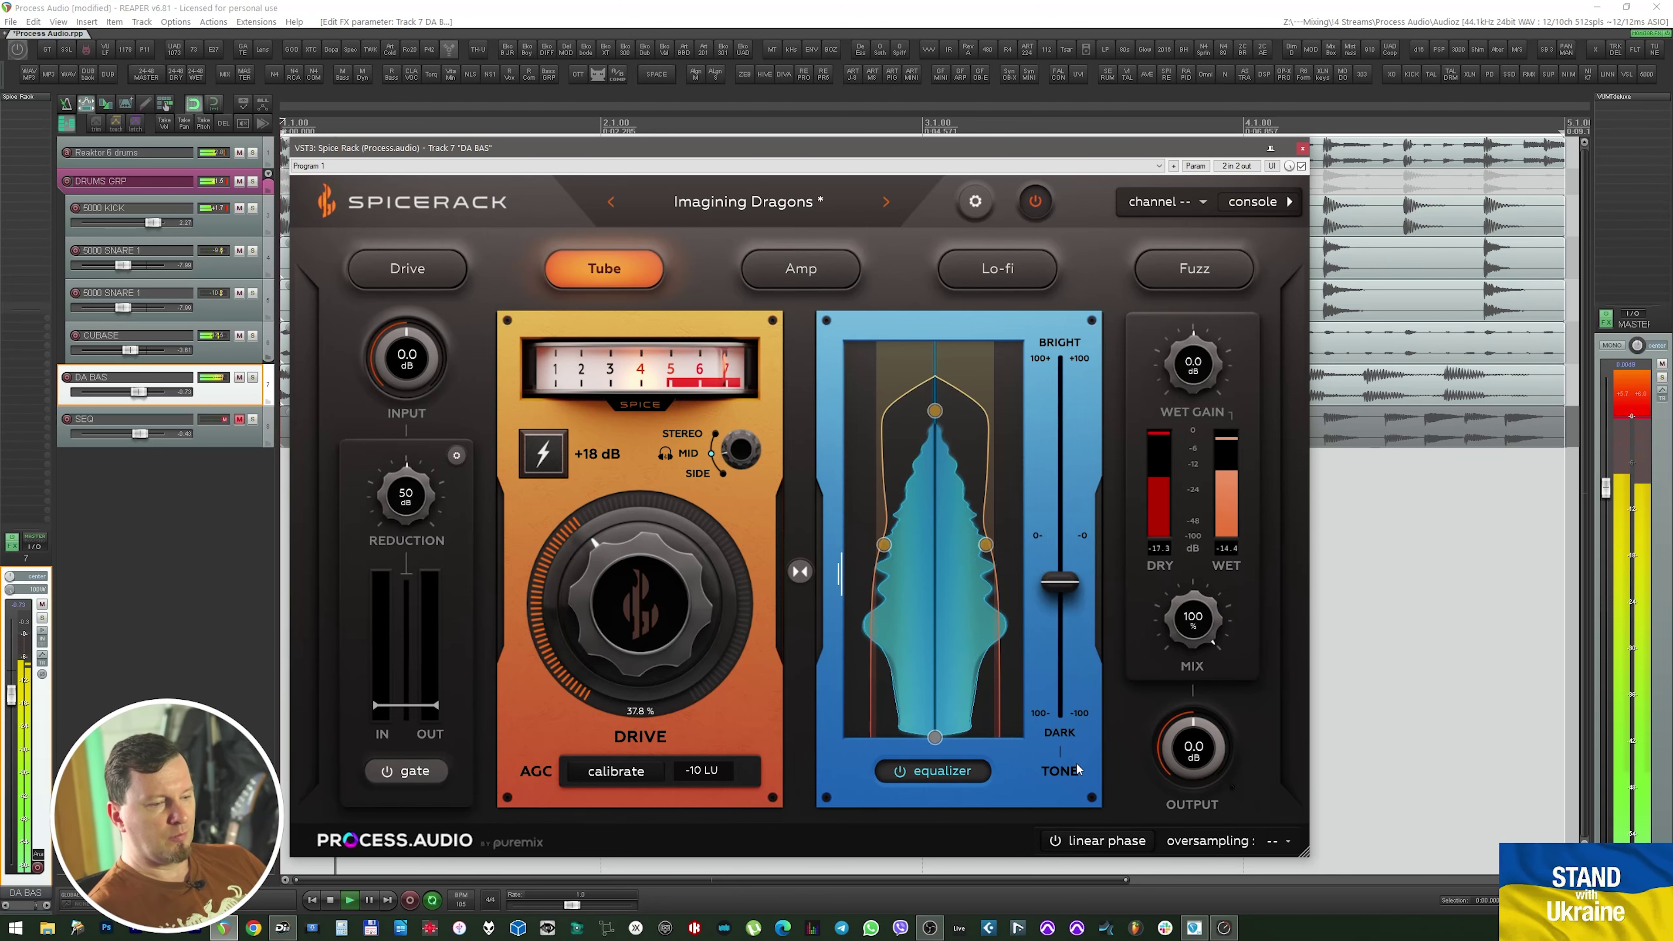
left_click(1056, 841)
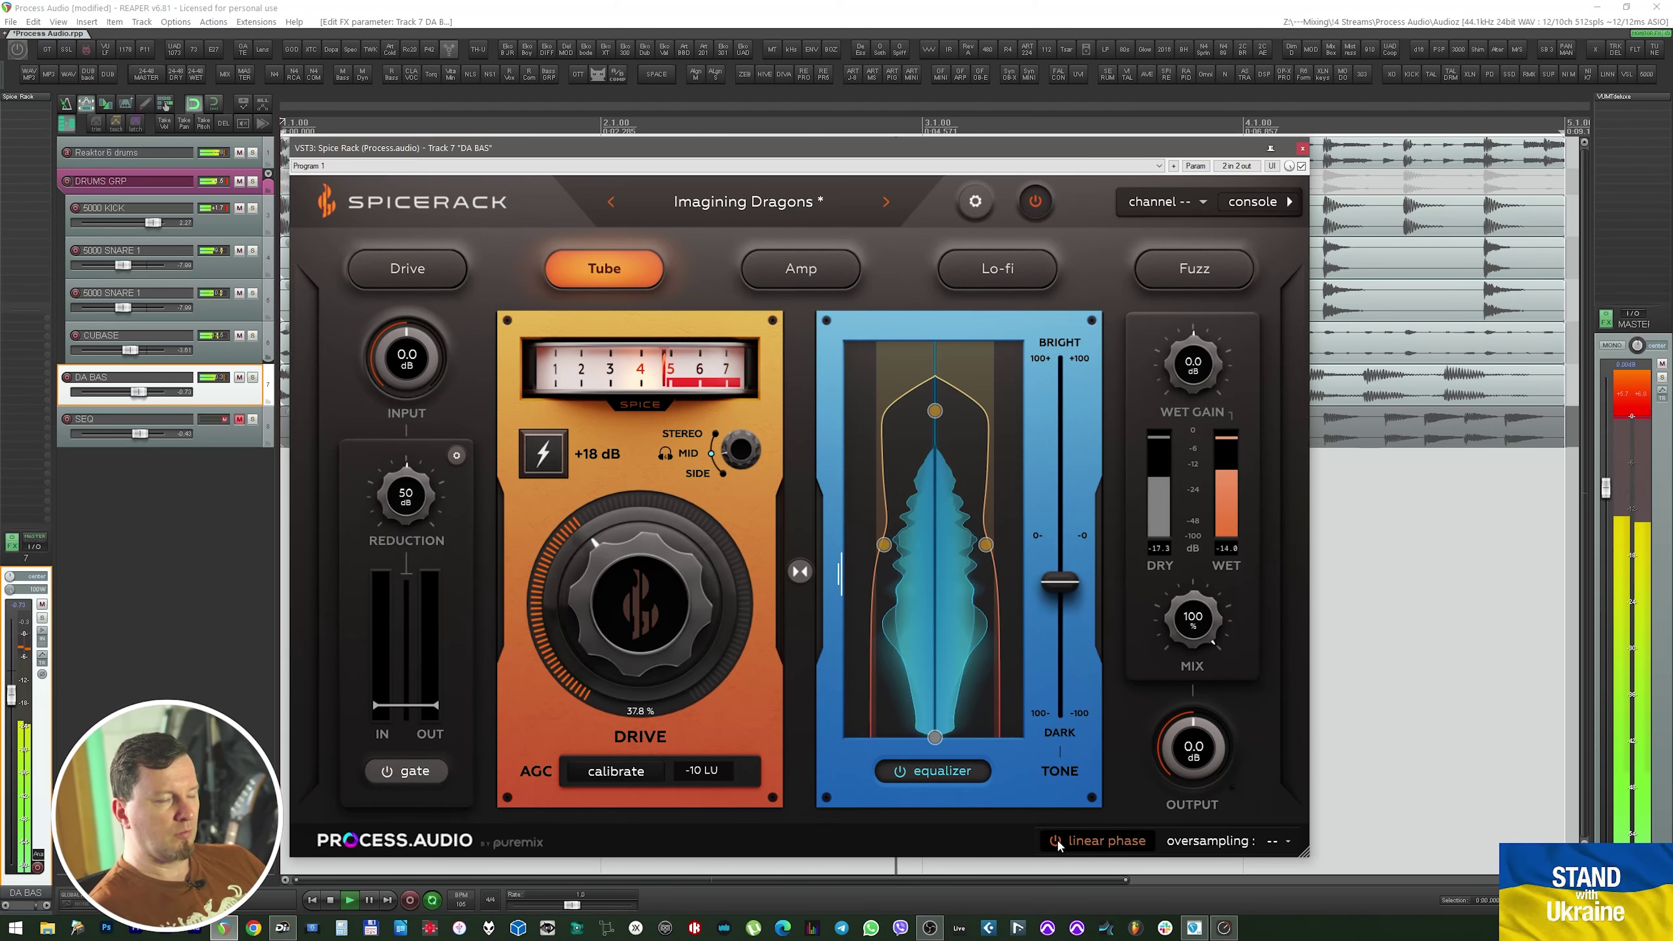
left_click(1056, 842)
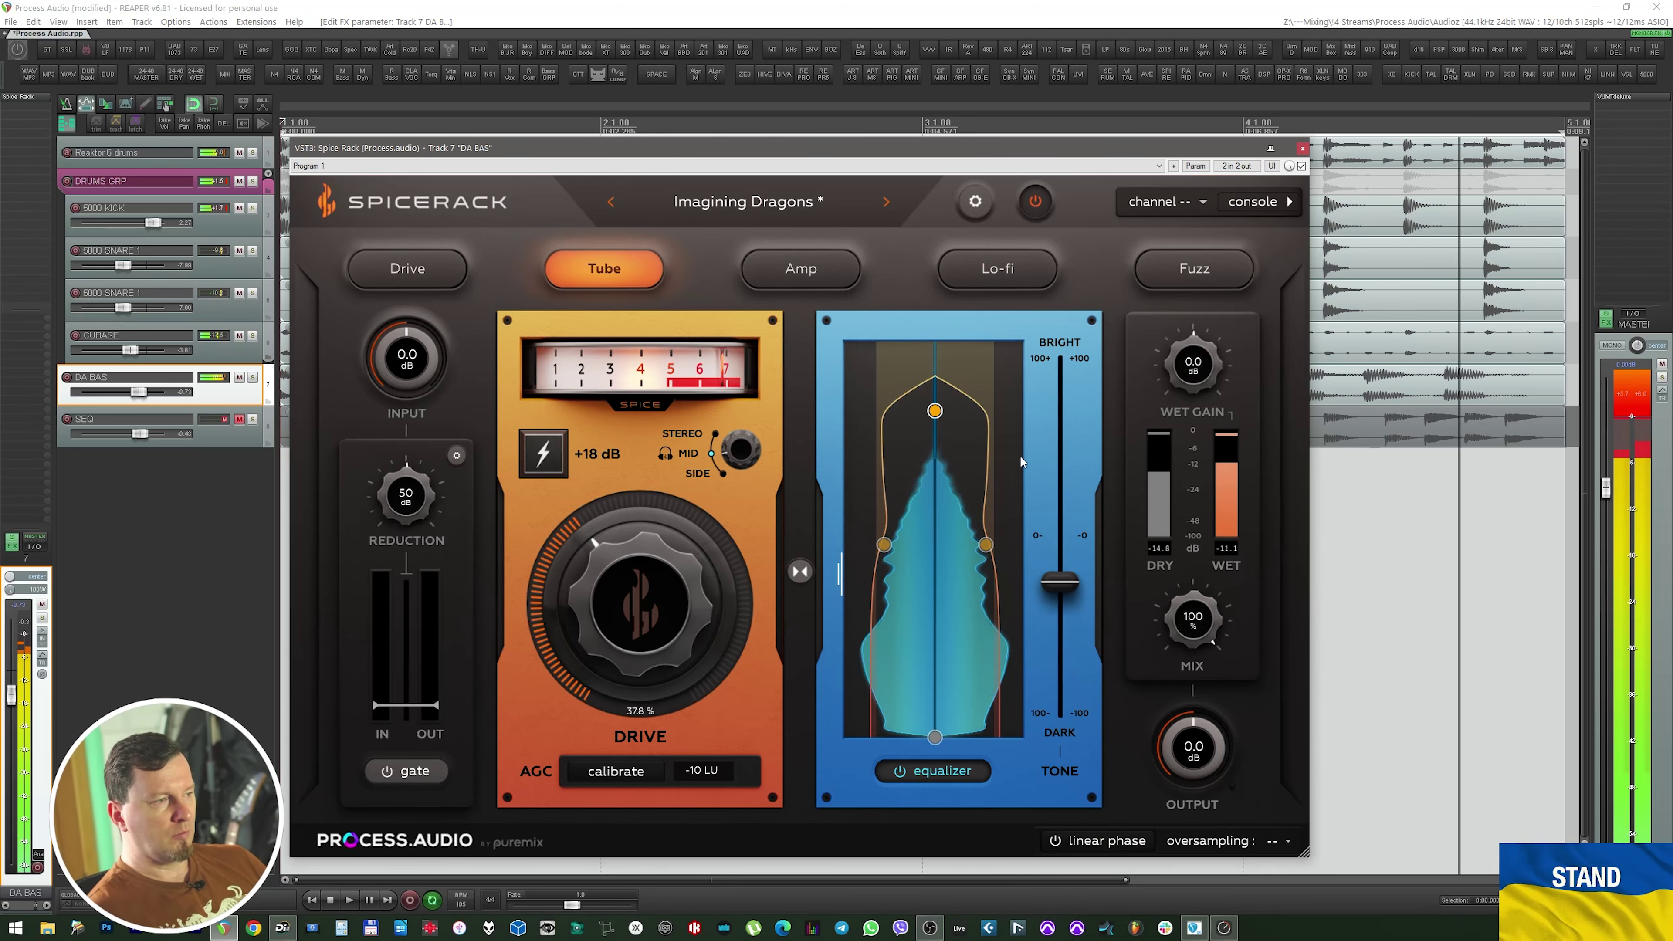
key("space")
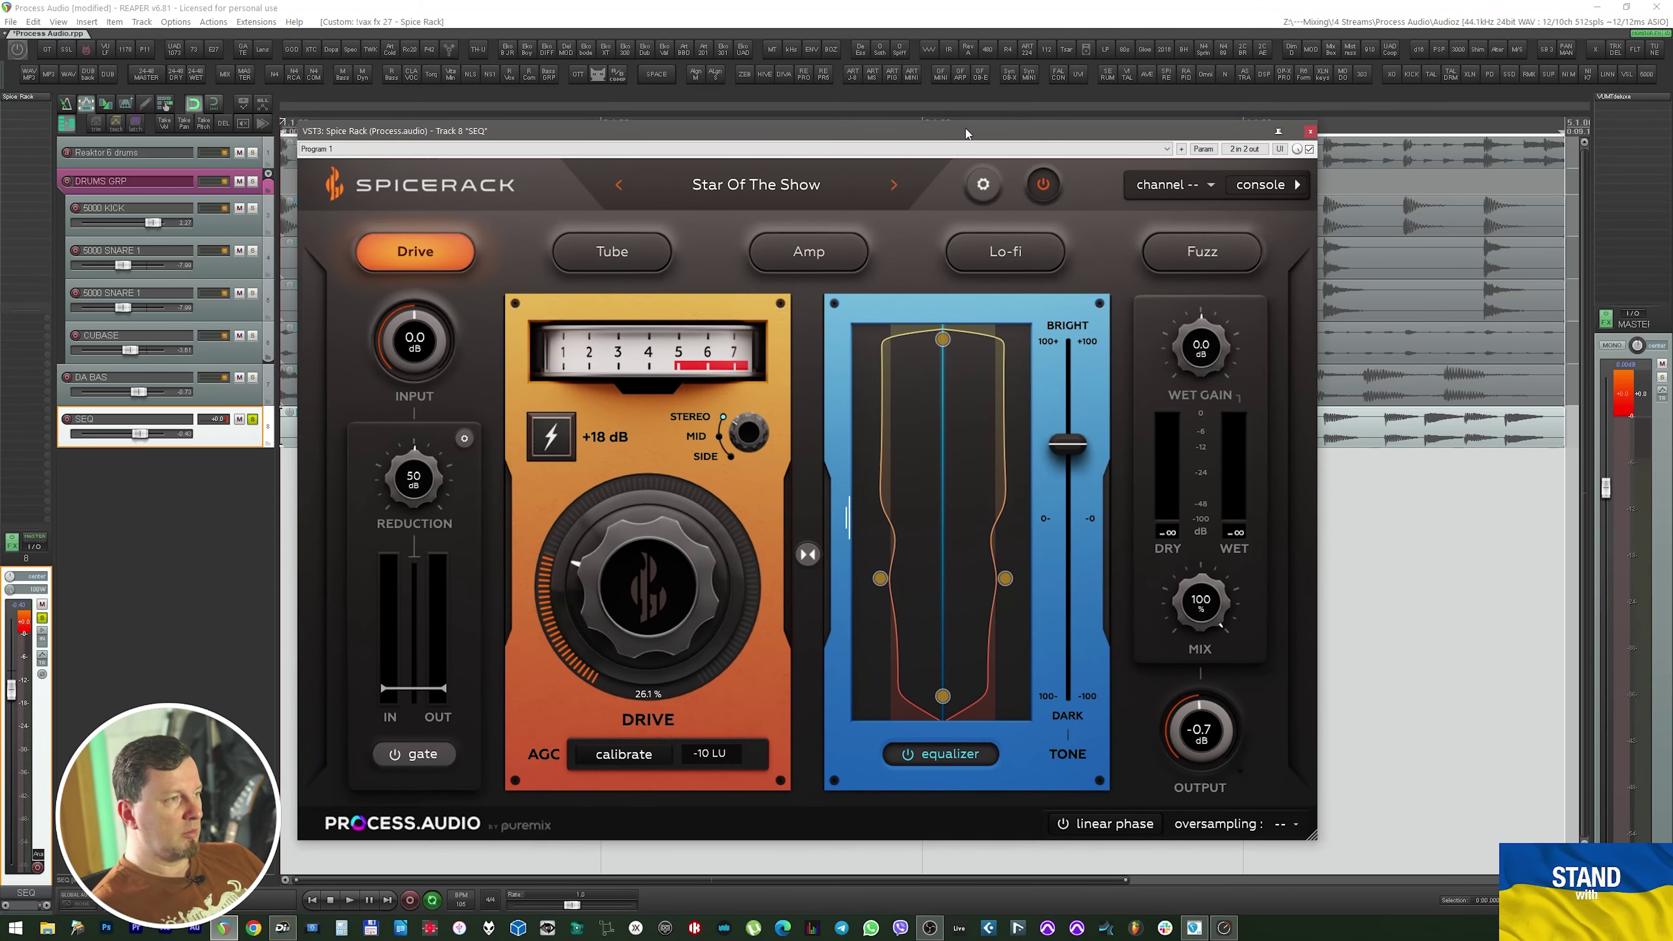
Audition the factory Synths presets Synth Bell Ringer and Pad Bright Texture on the SEQ track
left_click_drag(965, 129, 958, 146)
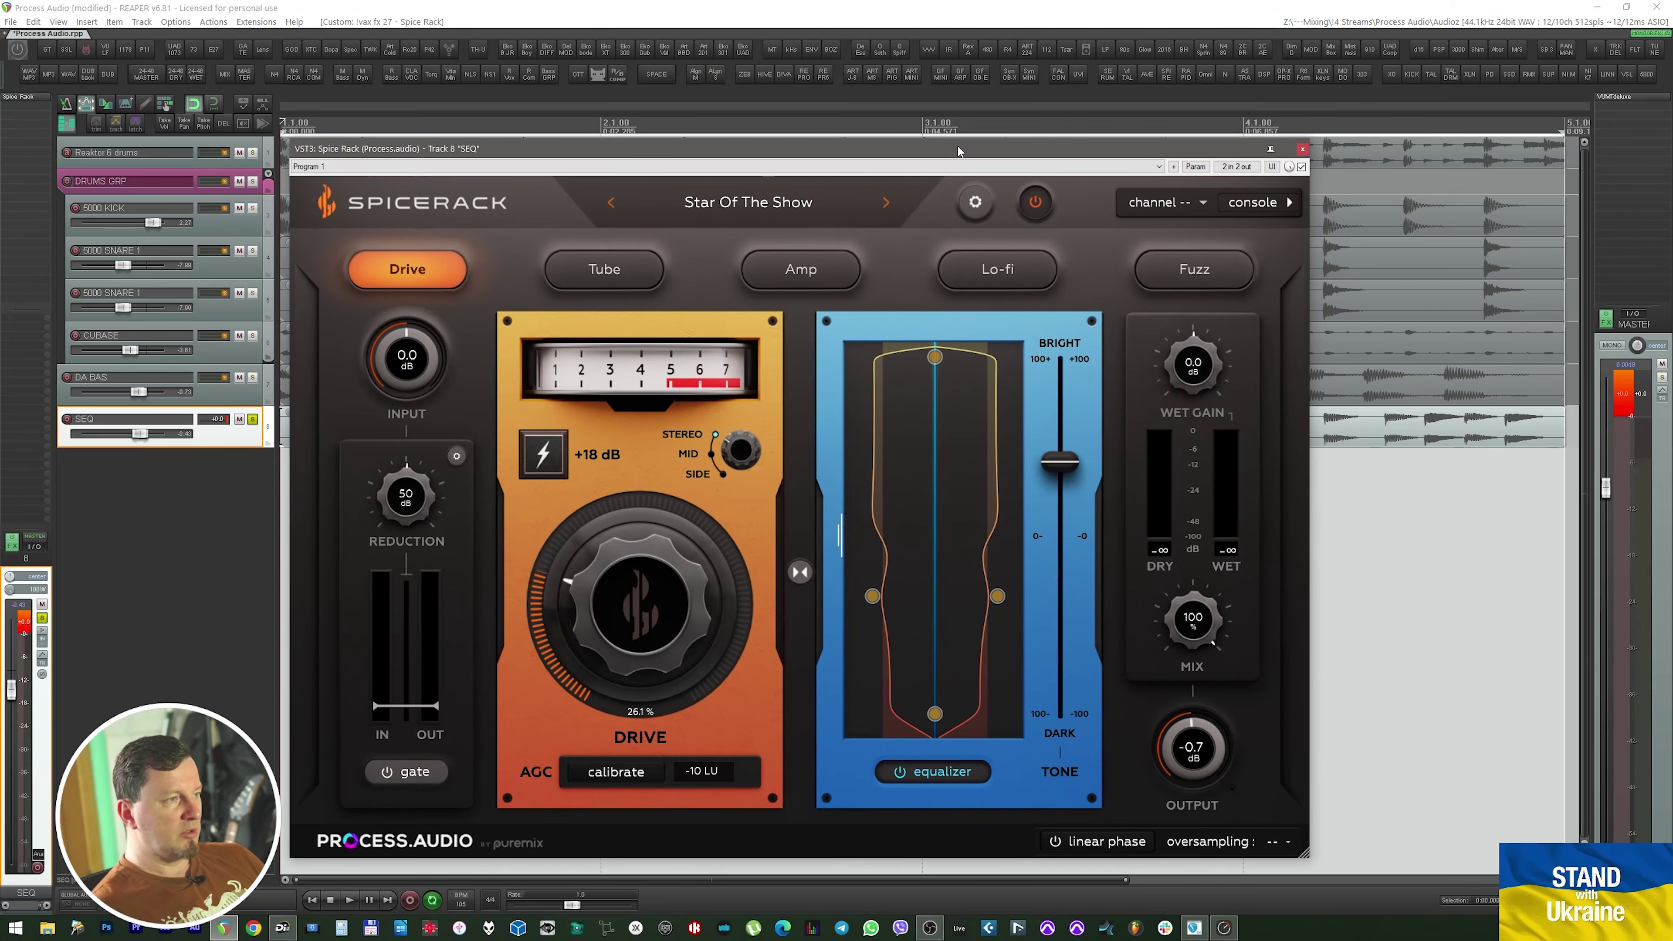
left_click(794, 206)
mouse_move(797, 263)
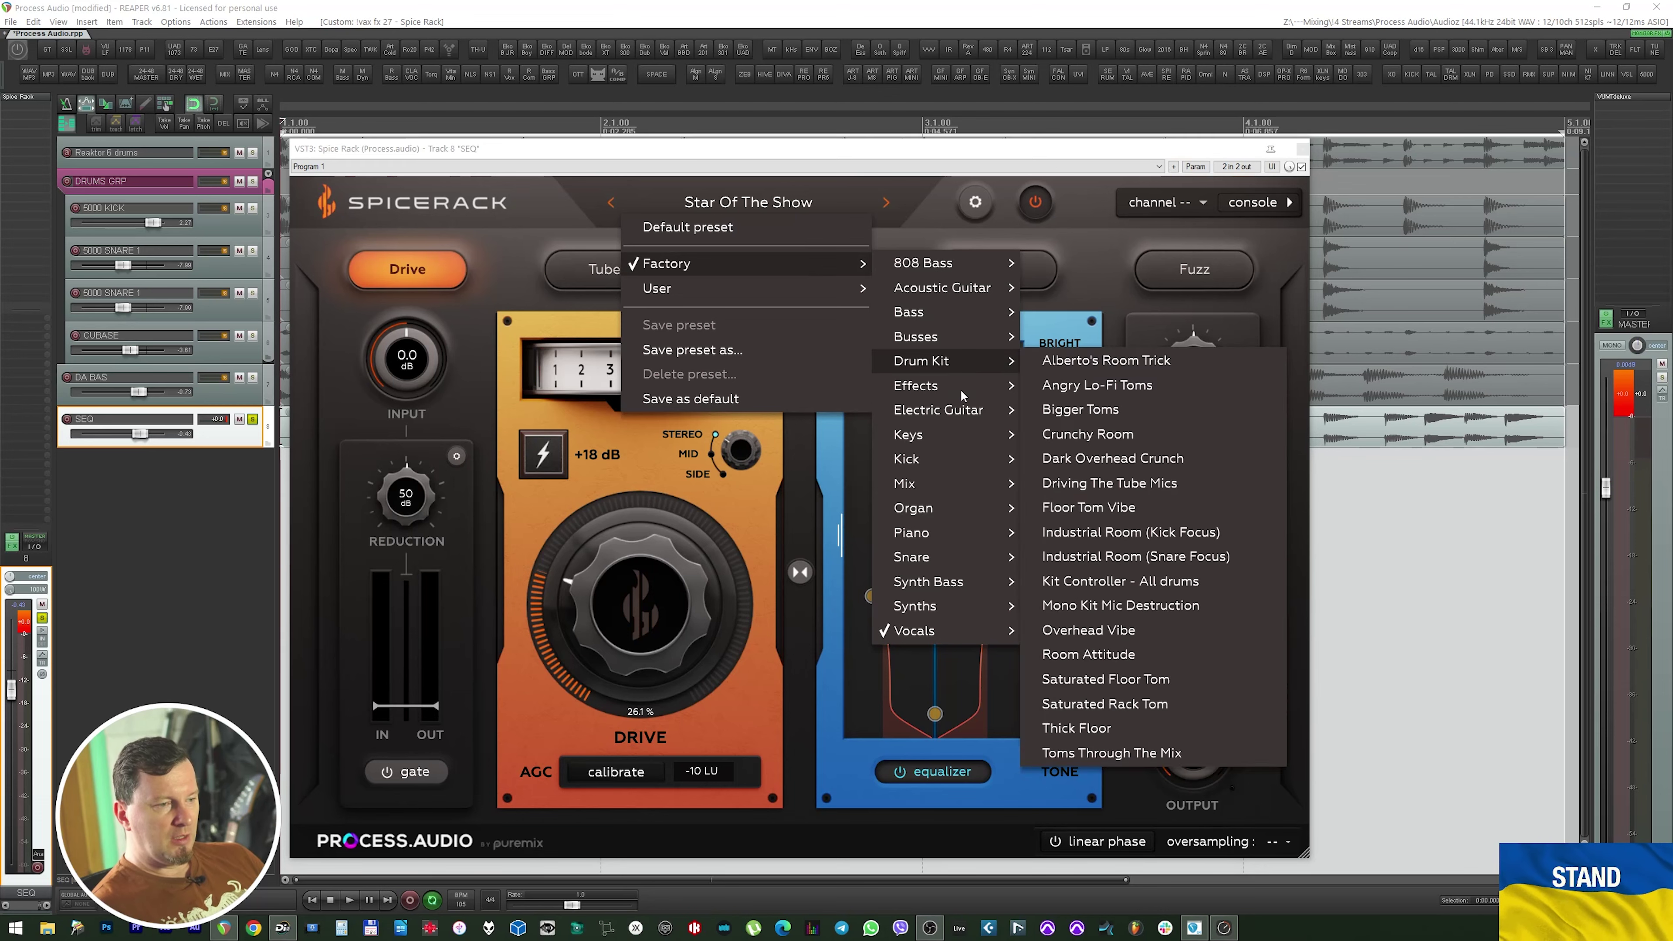
mouse_move(956, 609)
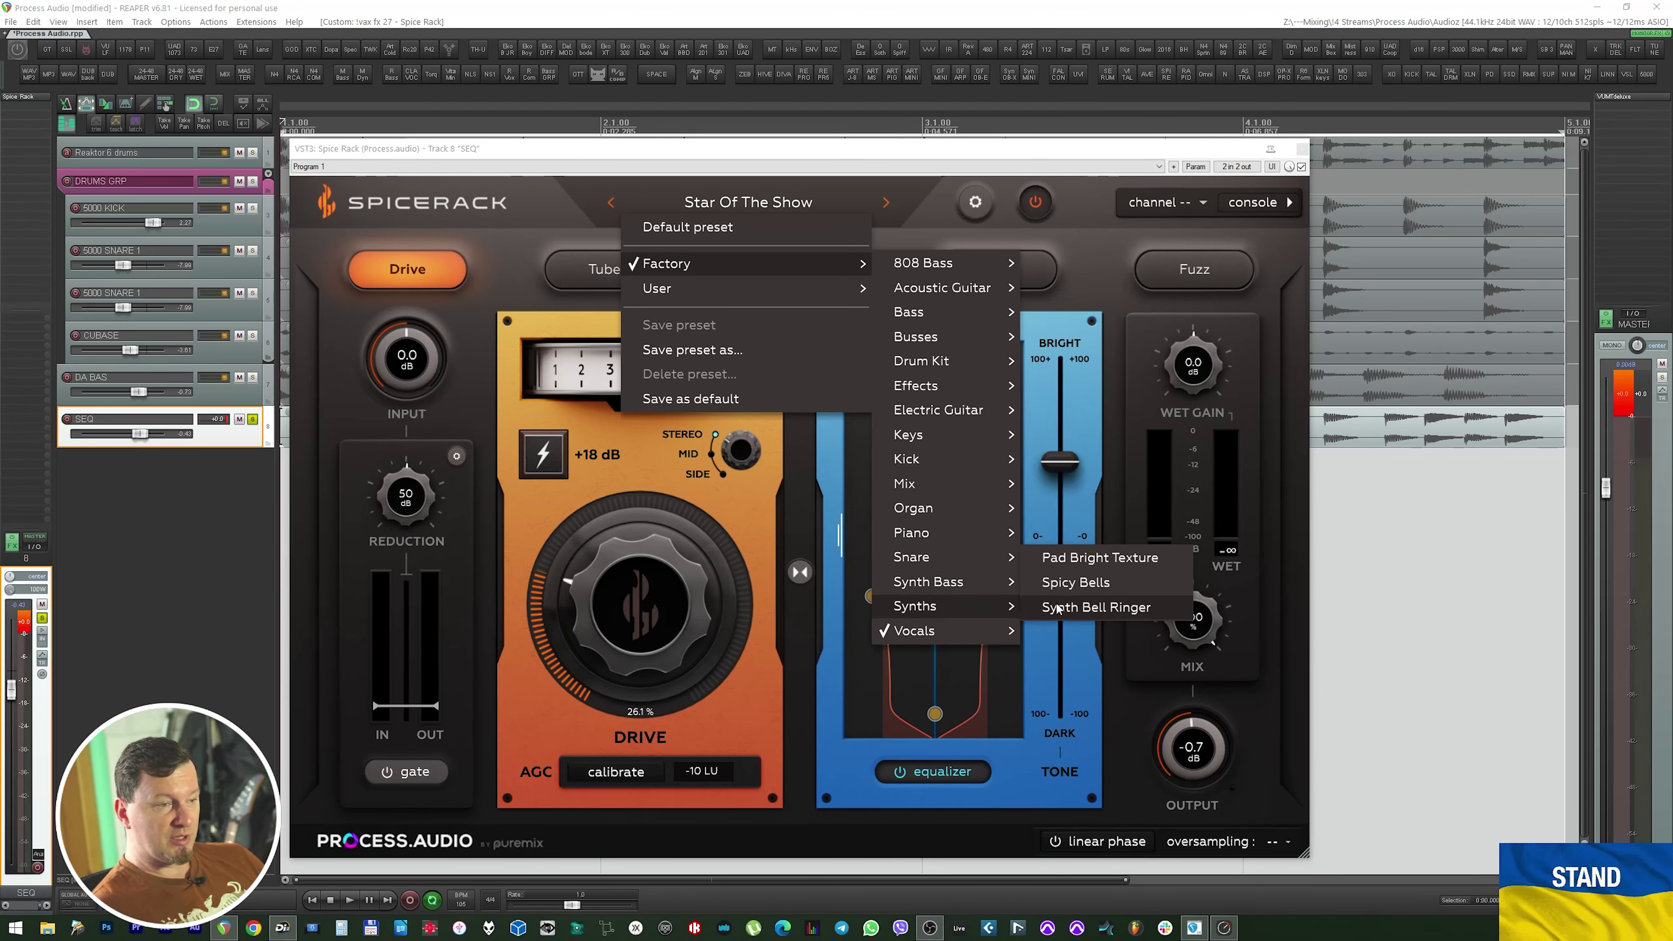
mouse_move(945, 435)
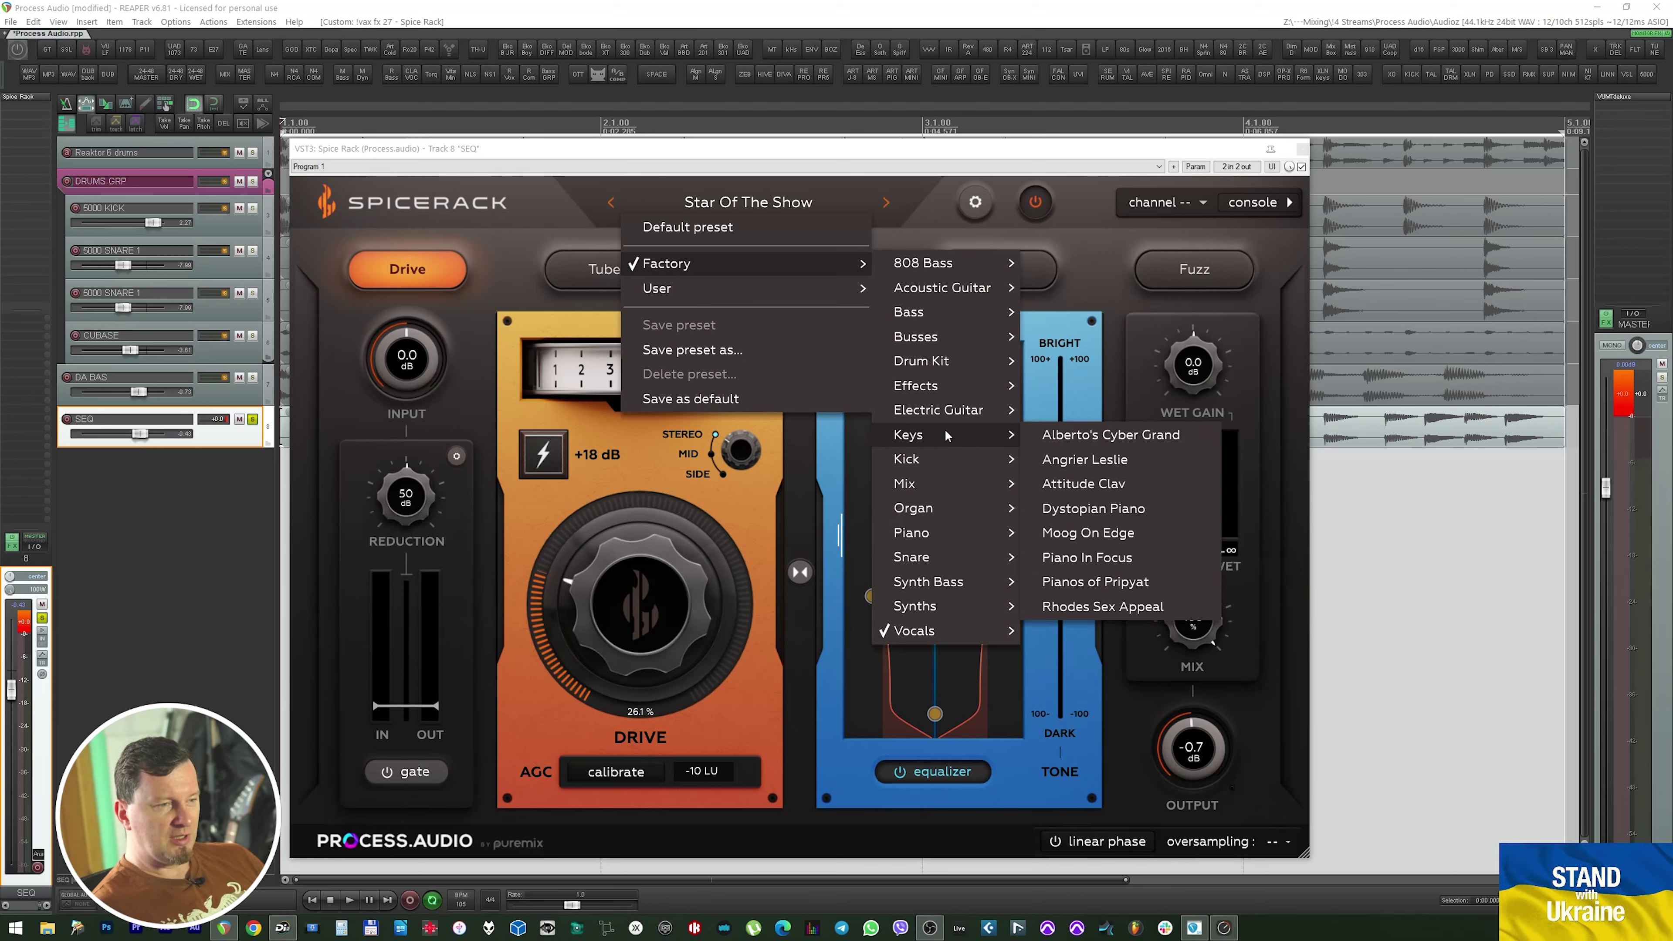
mouse_move(932, 318)
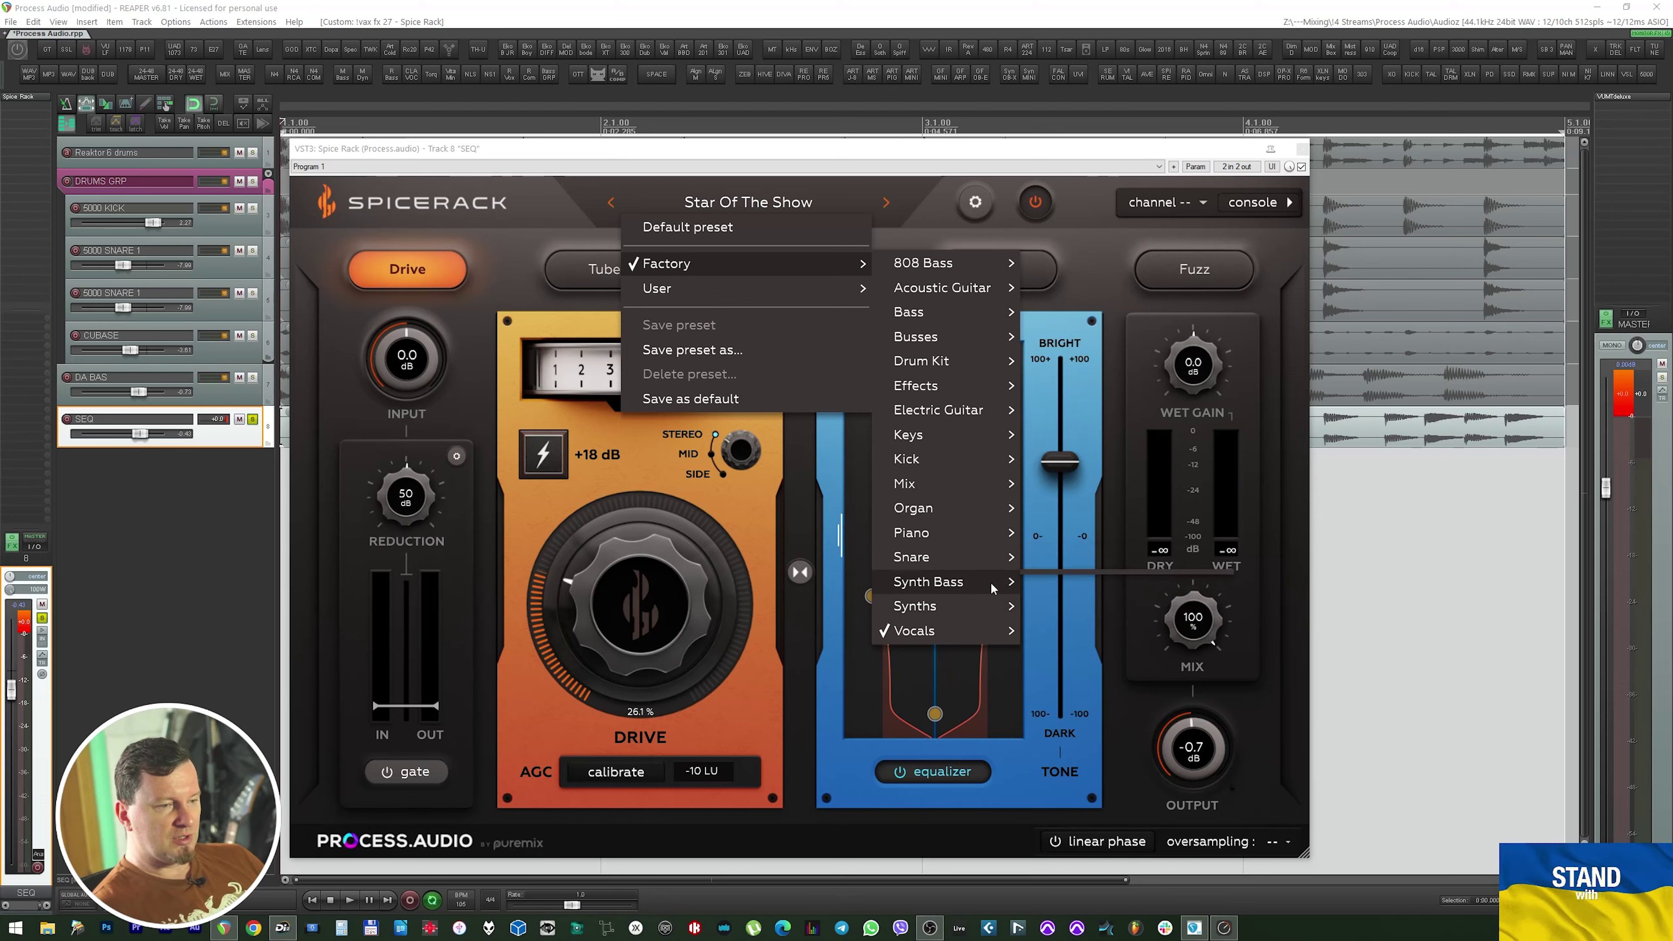
left_click(1094, 607)
key("space")
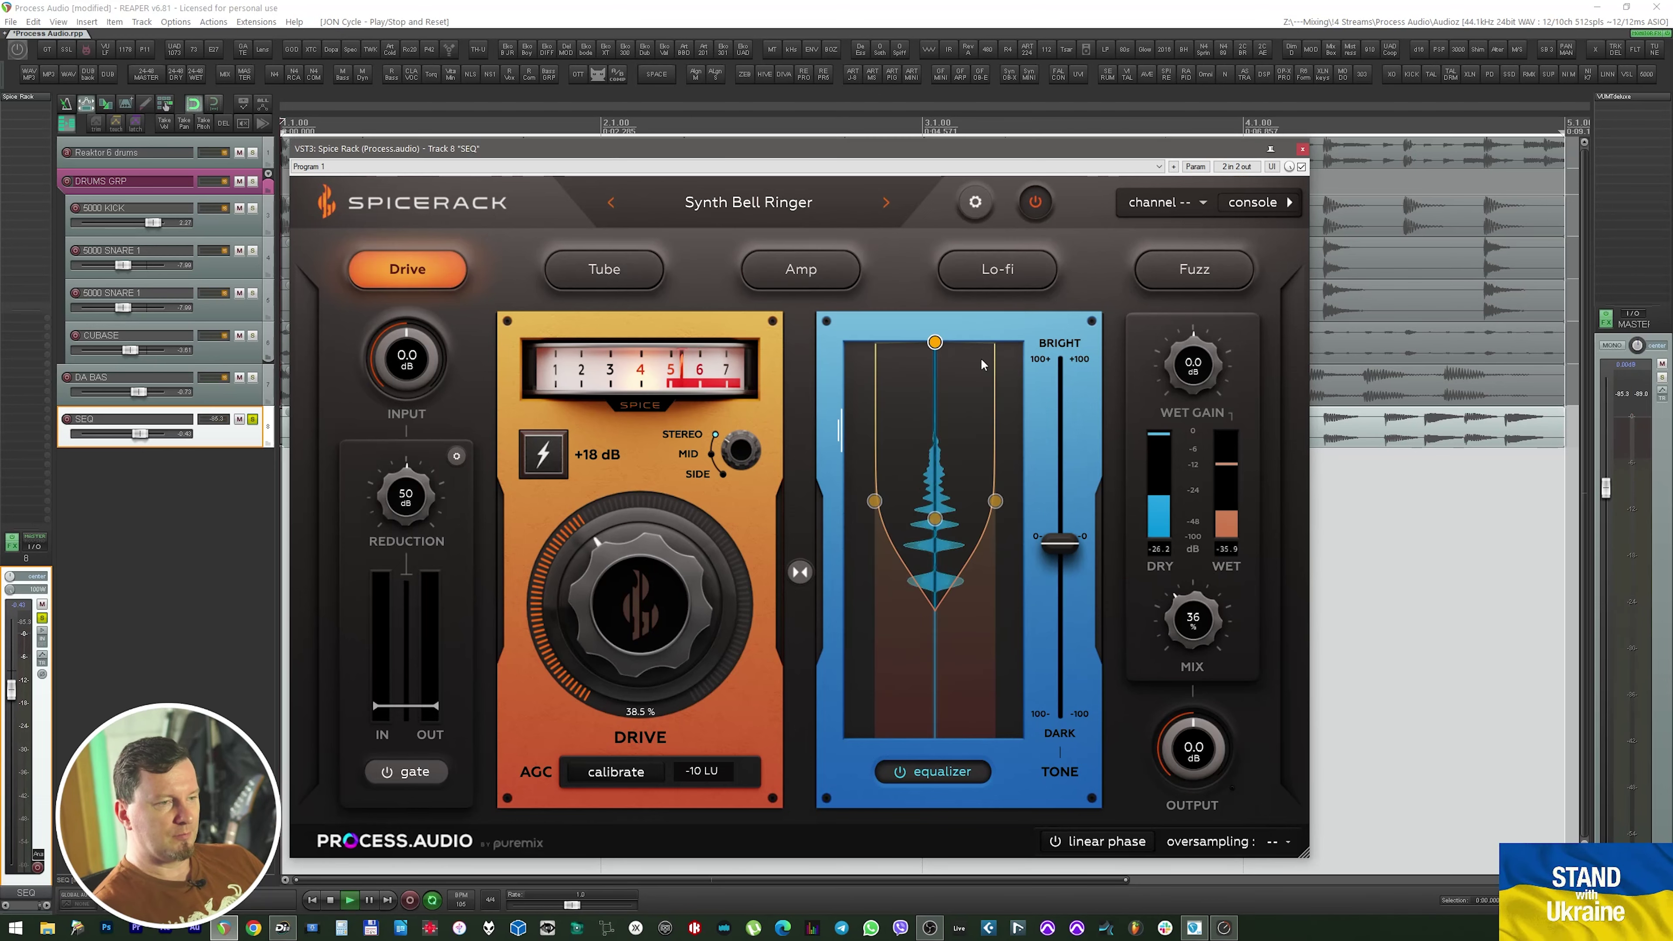
left_click(611, 205)
left_click(612, 206)
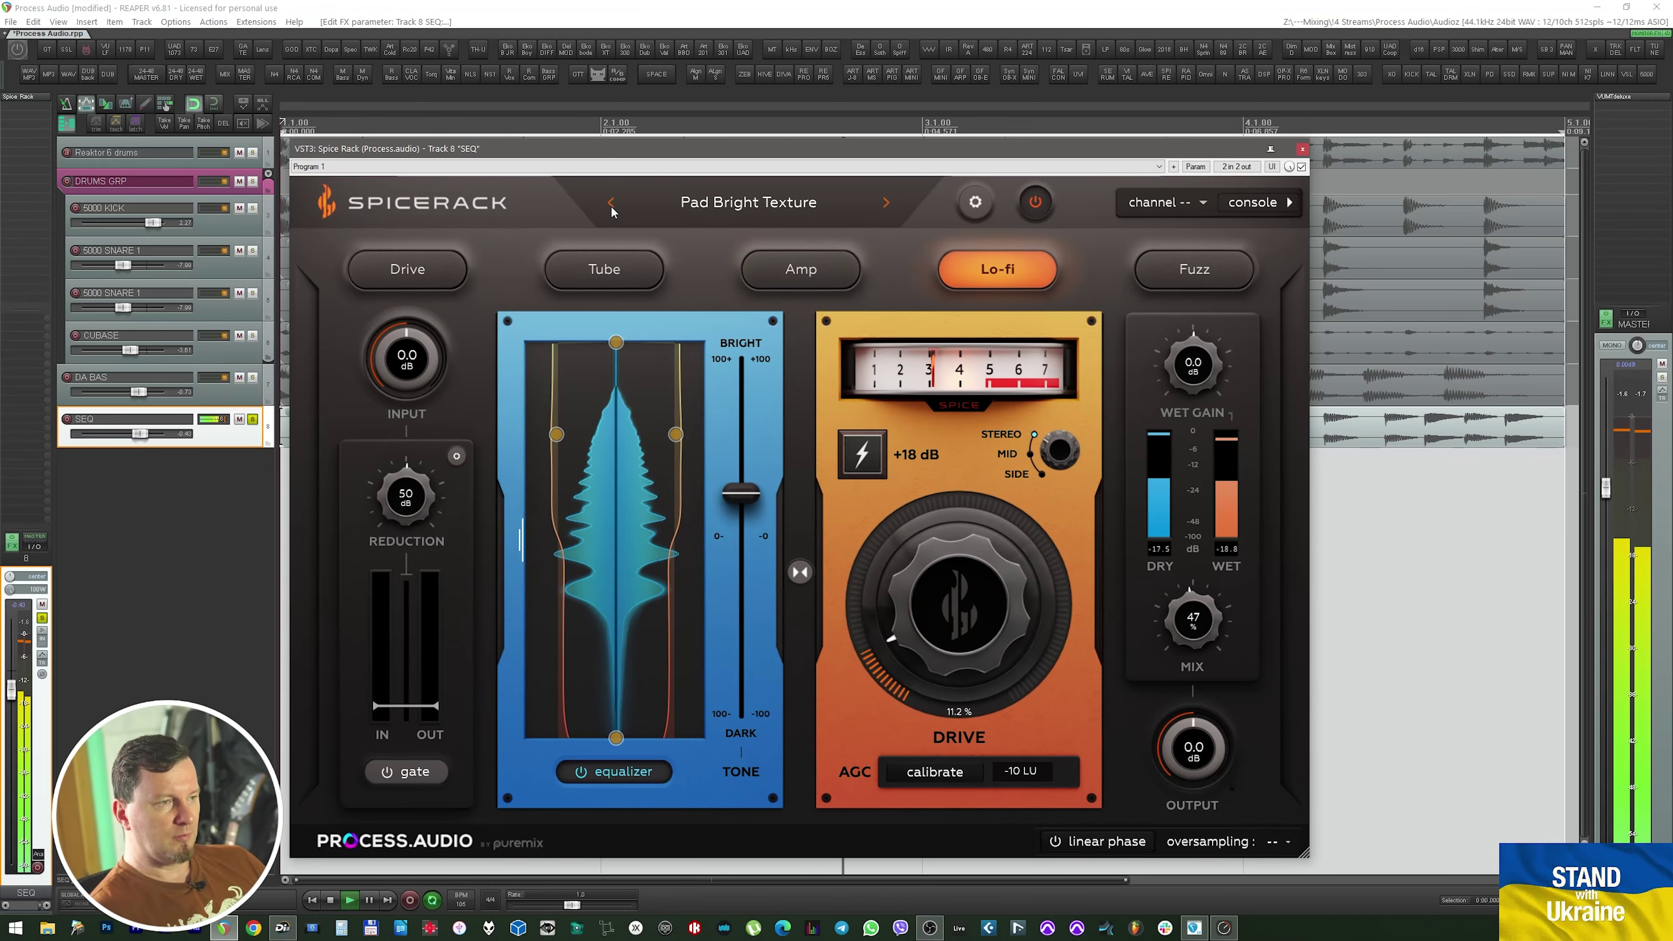
Compare the Tube, Drive and Amp saturation types, select Amp, and set the drive to 20.9 % with the +18 dB boost on
mouse_move(955, 590)
left_mouse_down()
mouse_move(955, 519)
mouse_move(958, 567)
left_mouse_up()
left_click(632, 272)
left_click(407, 269)
left_click(801, 268)
mouse_move(947, 540)
left_mouse_down()
mouse_move(952, 594)
mouse_move(929, 575)
mouse_move(927, 520)
left_mouse_up()
left_click(863, 454)
Lower the drive to 11.3 % in the full mix, and compare the sound with the plugin bypassed and enabled
key("F6")
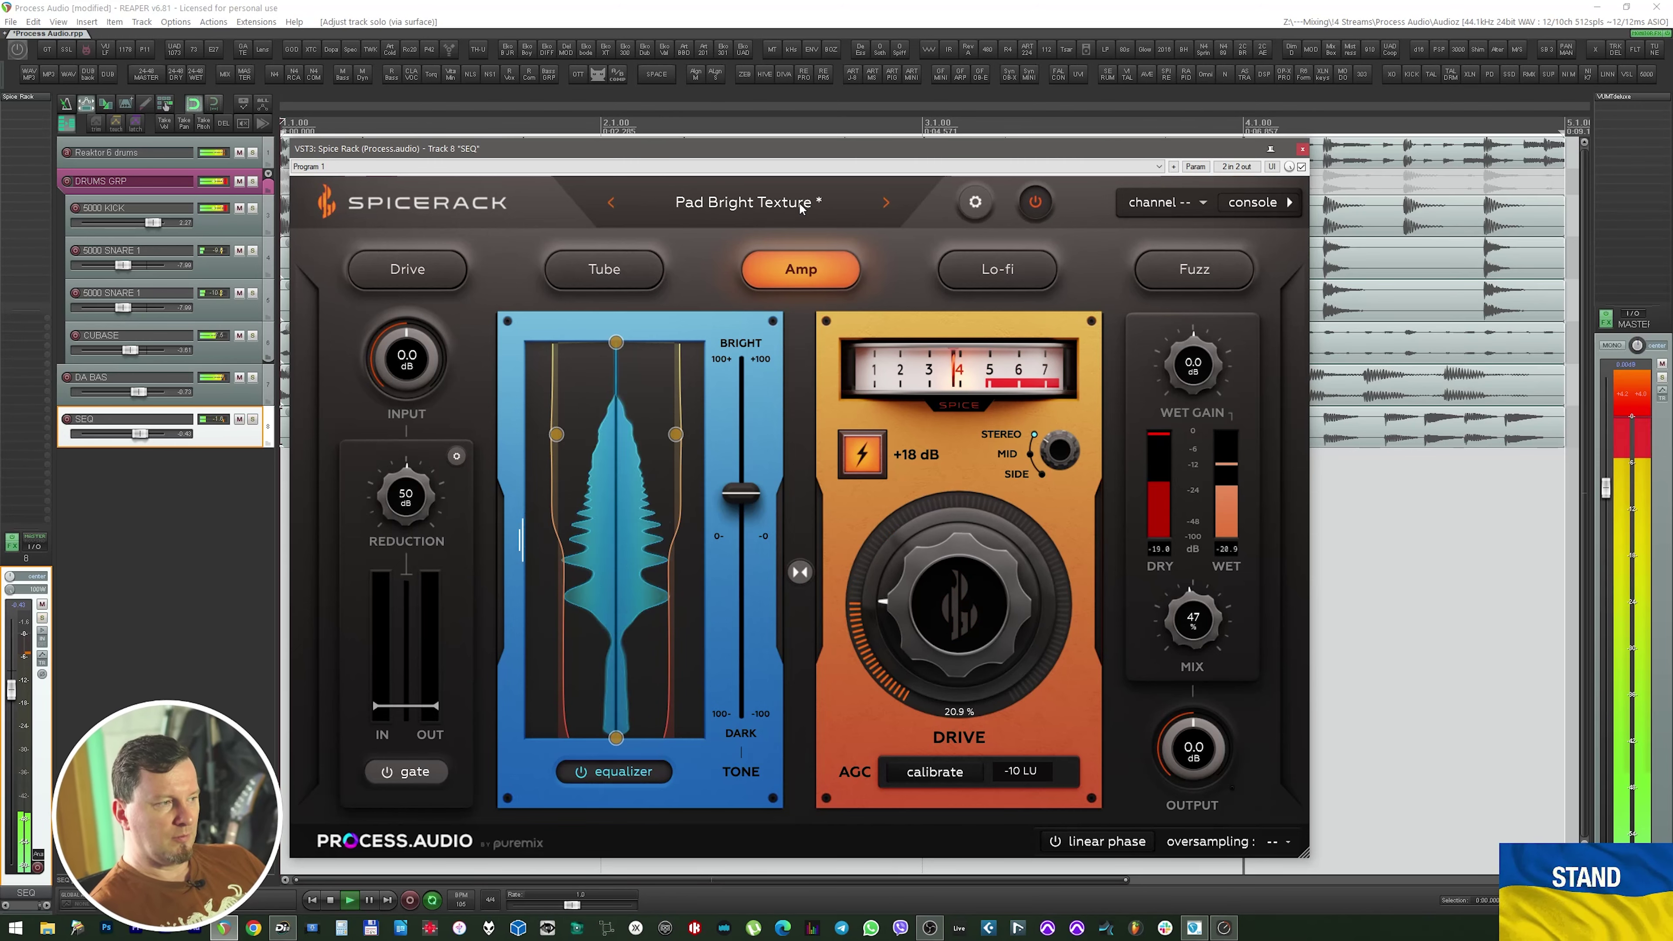
left_click_drag(954, 545, 958, 613)
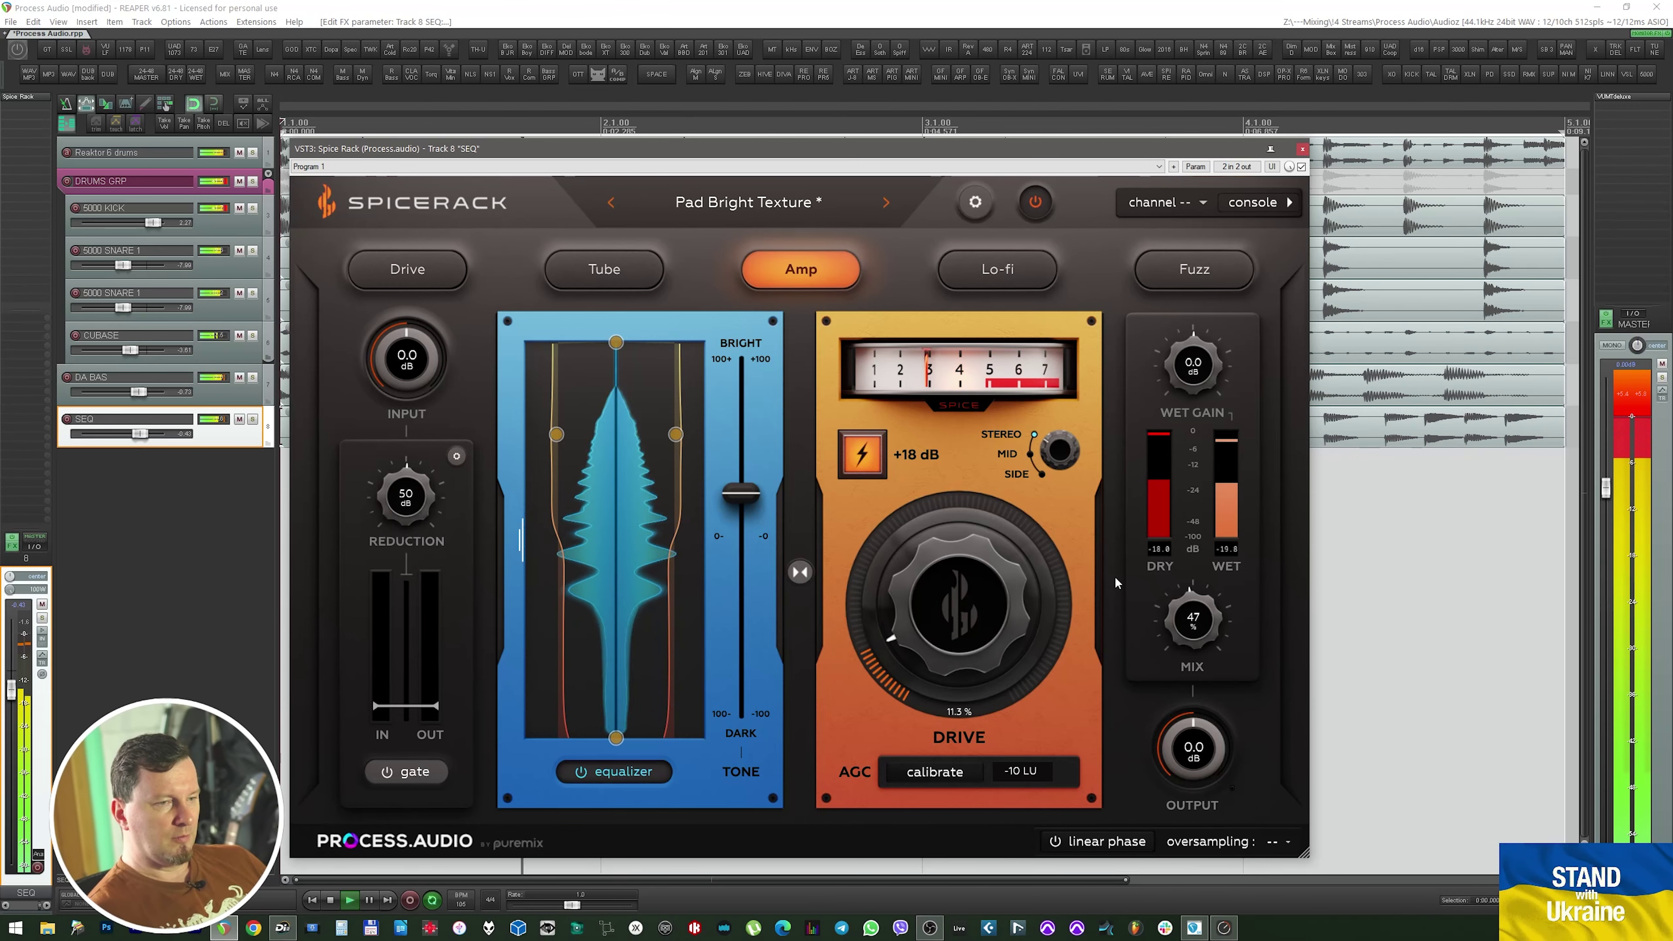
left_click(1037, 205)
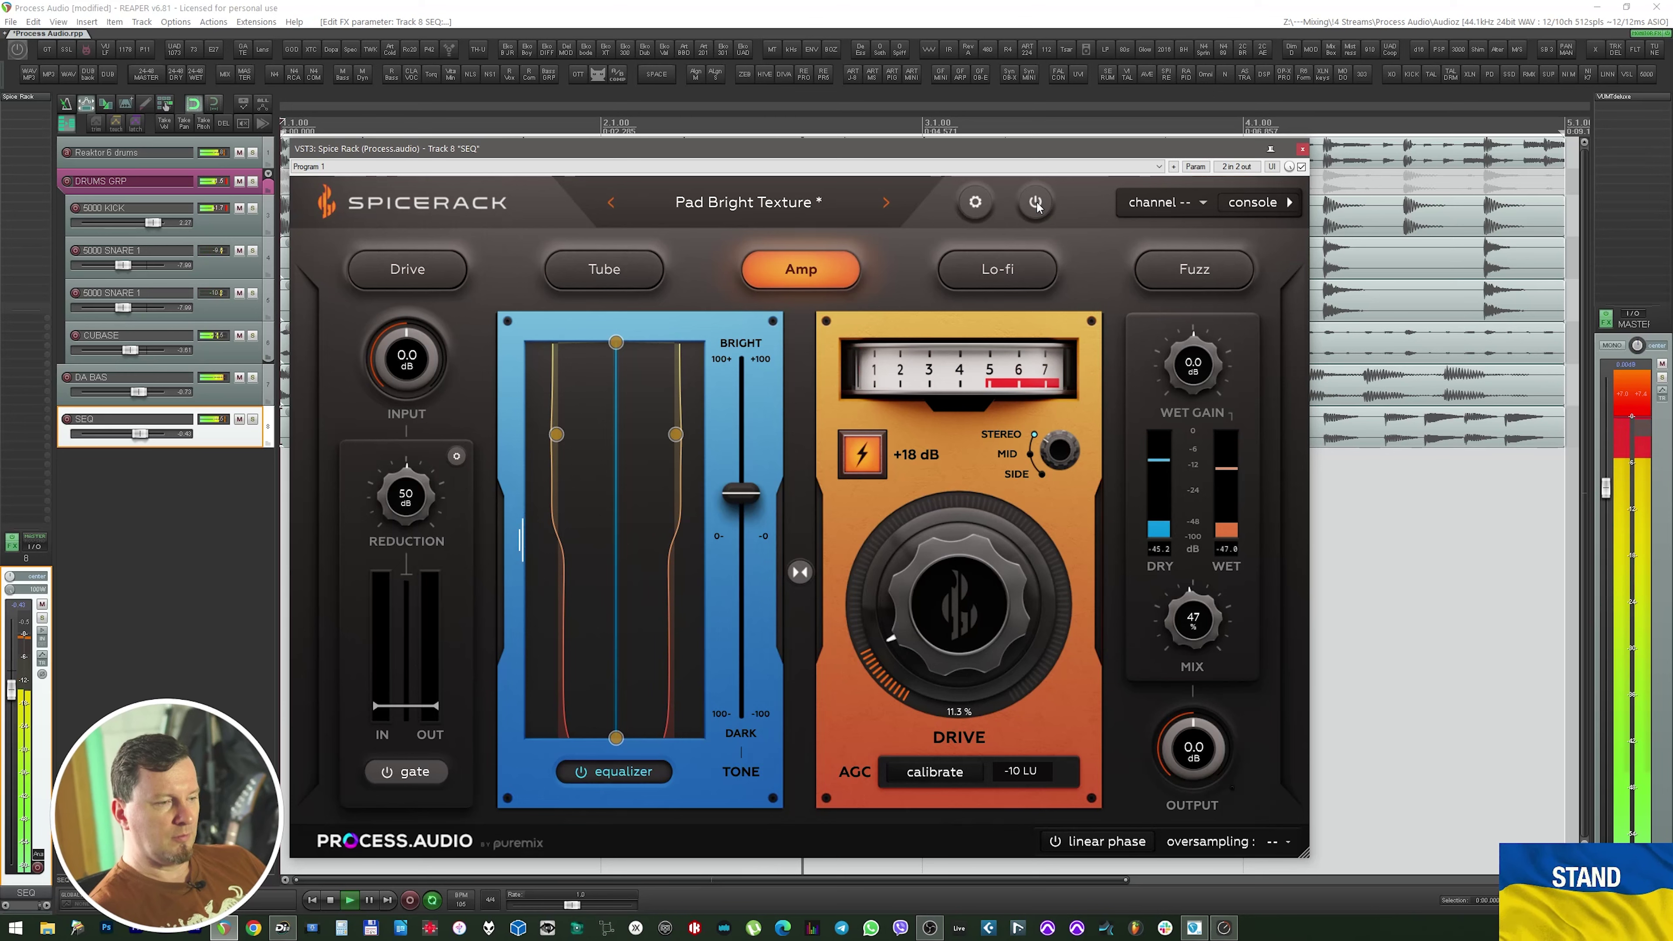
left_click(1038, 204)
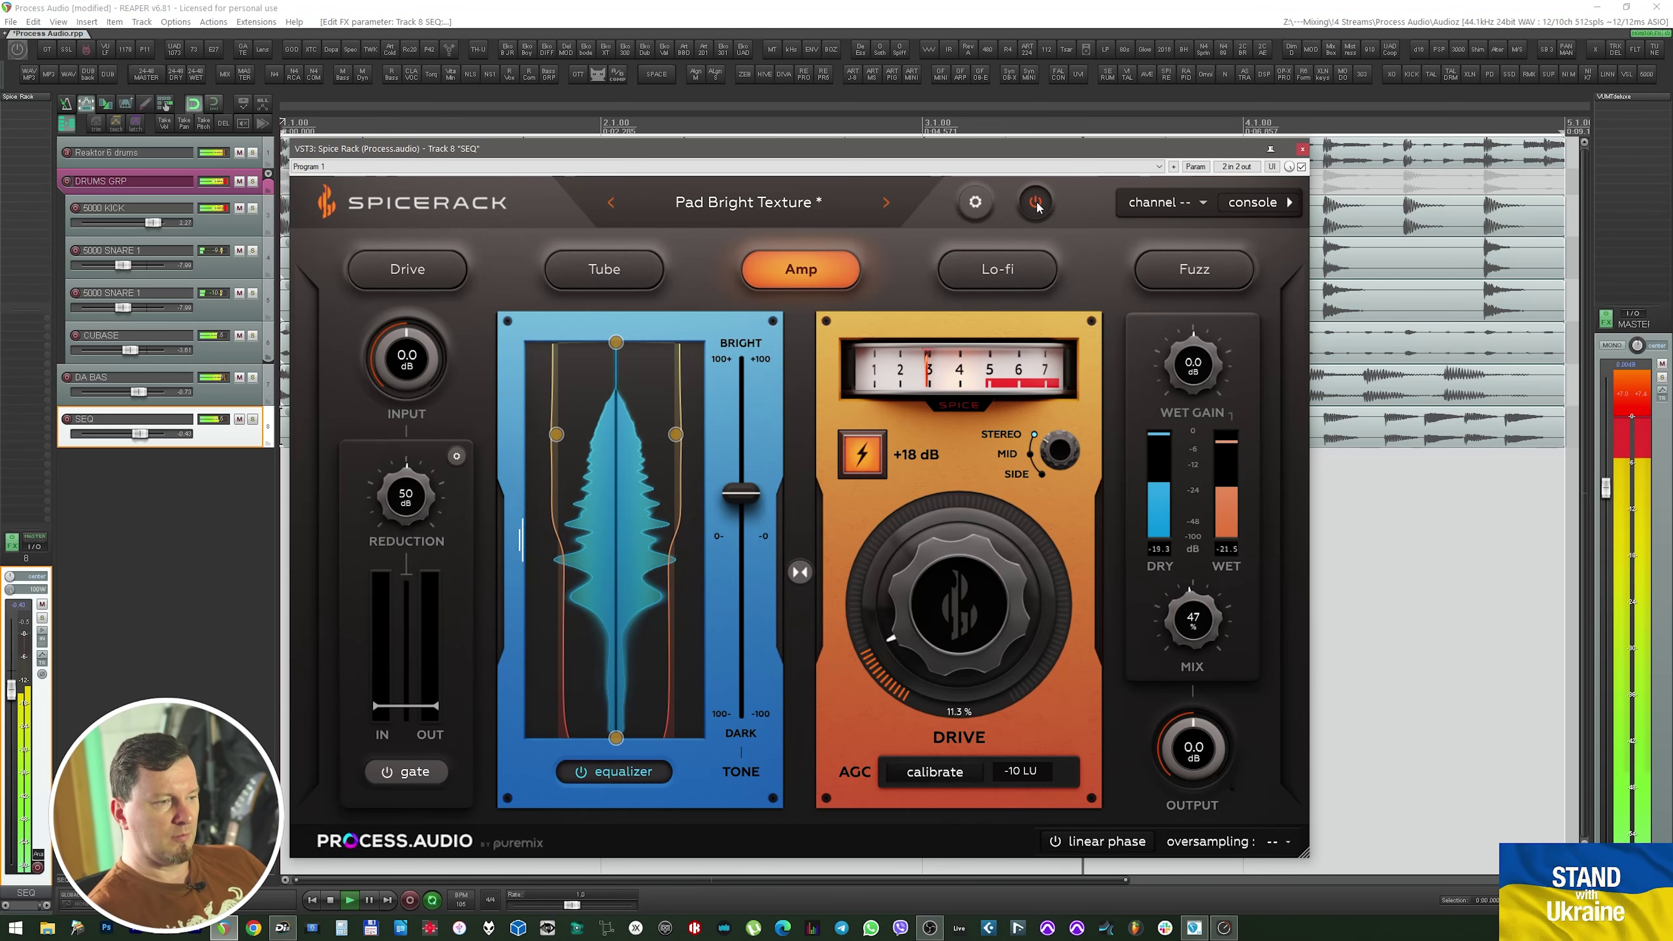
key("space")
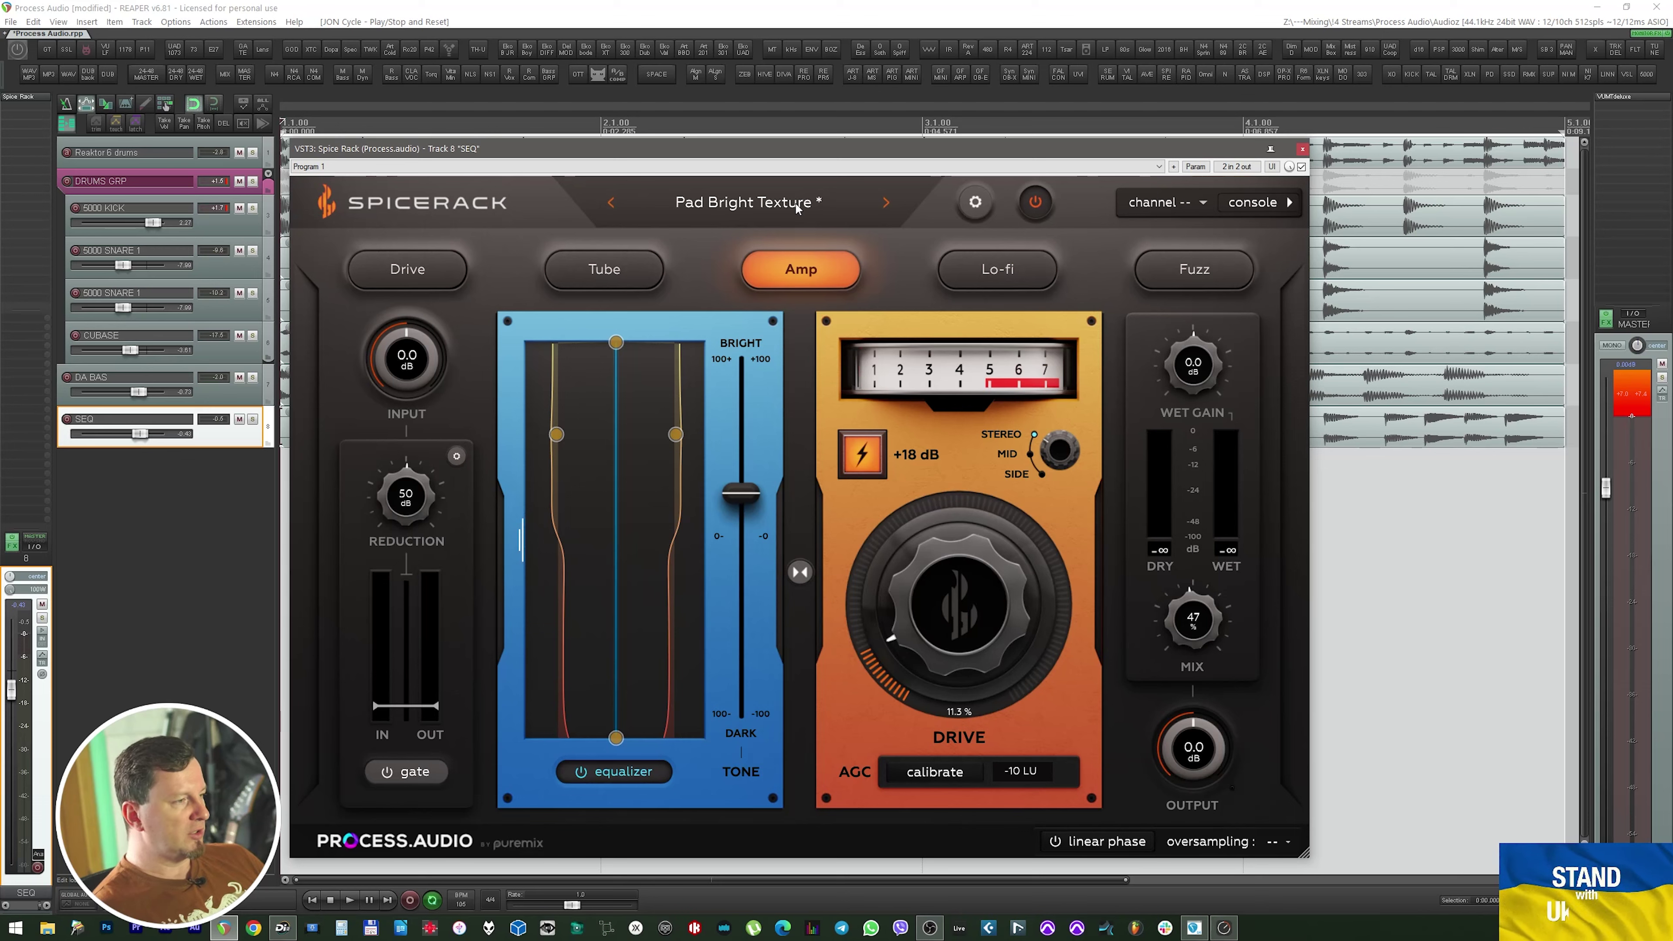
Load the Brown Skylark preset, compare the Lo-fi, Amp, Tube and Drive types on the soloed sequence, and select Amp
left_click(886, 202)
key("space")
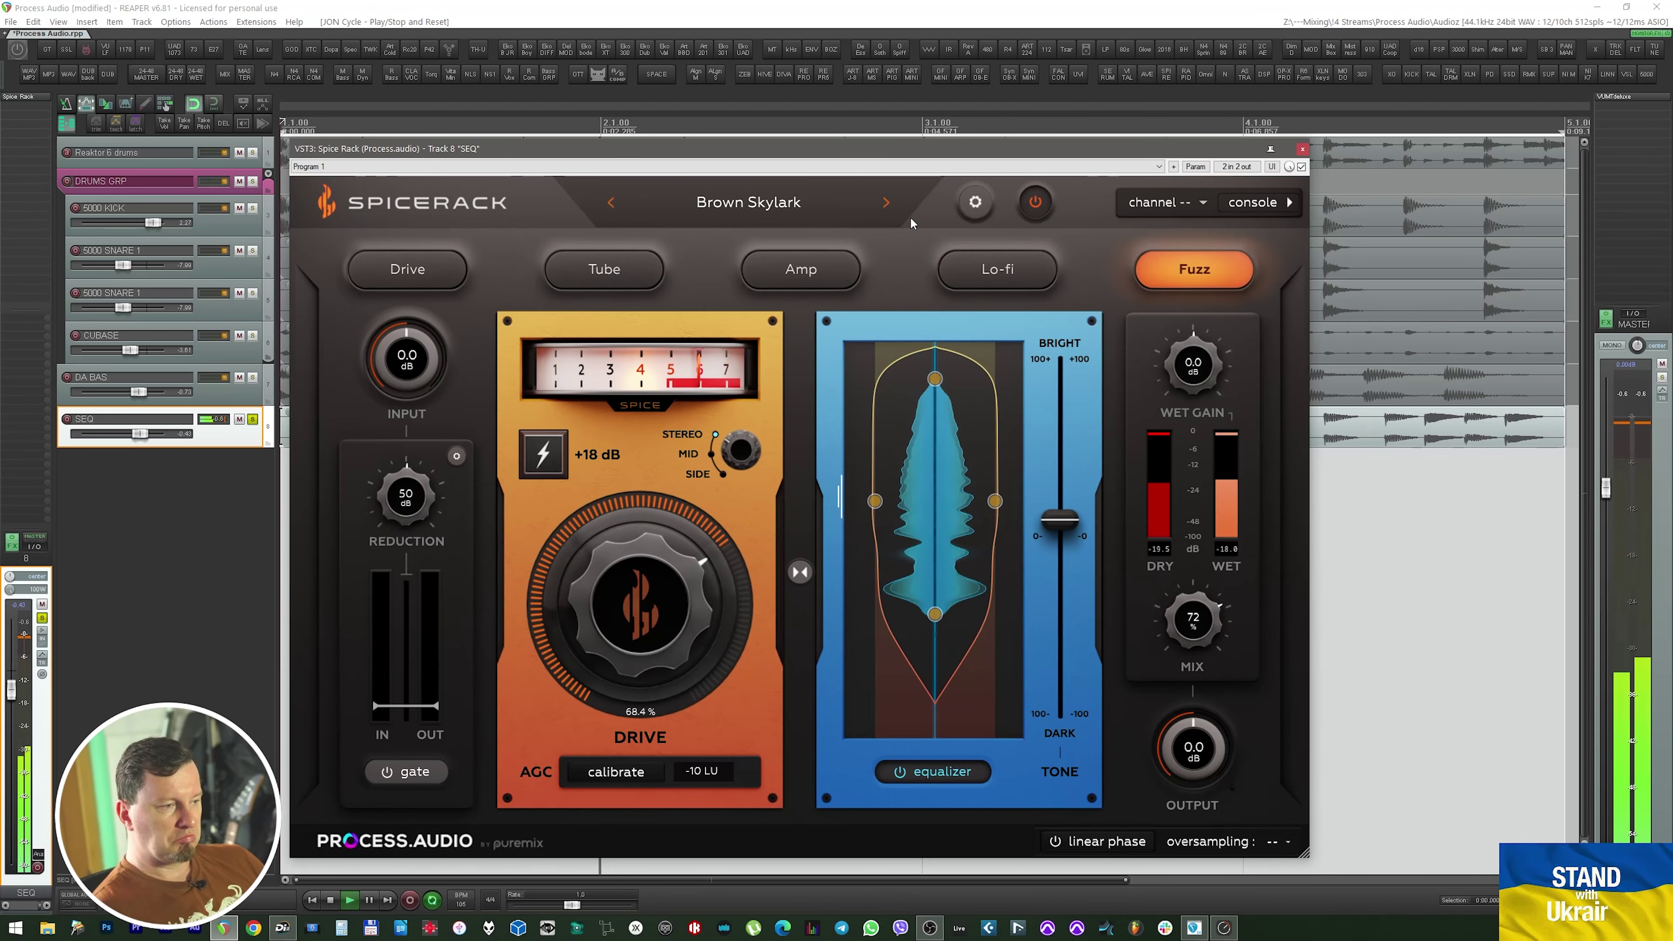
left_click(977, 267)
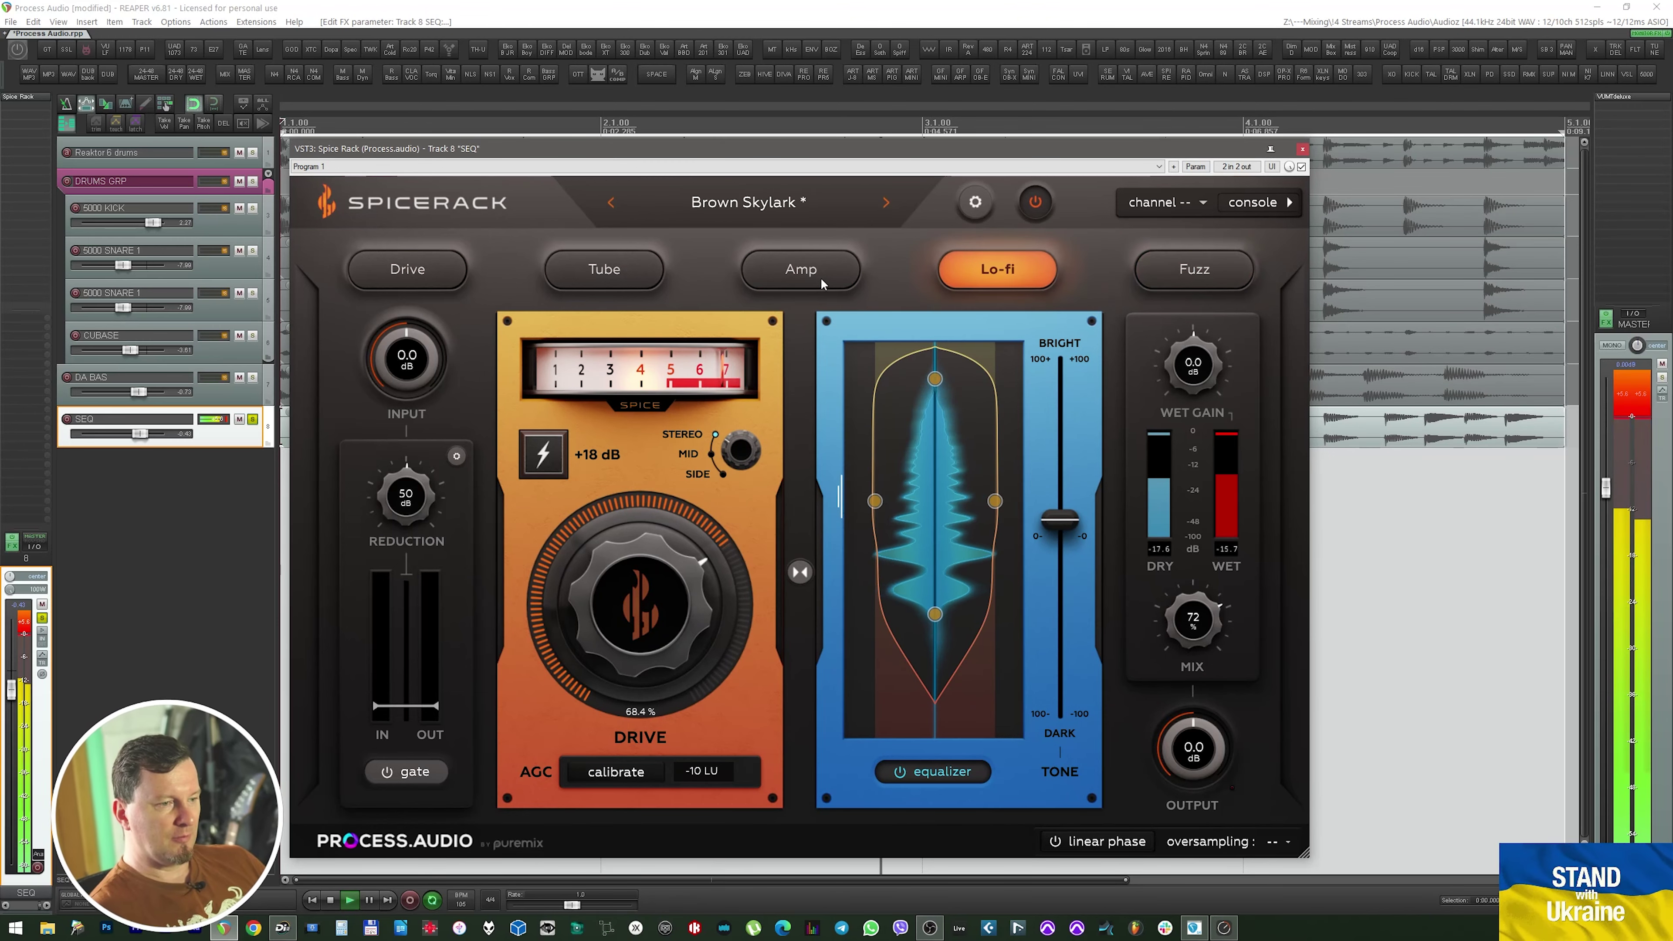
left_click(817, 276)
left_click(633, 274)
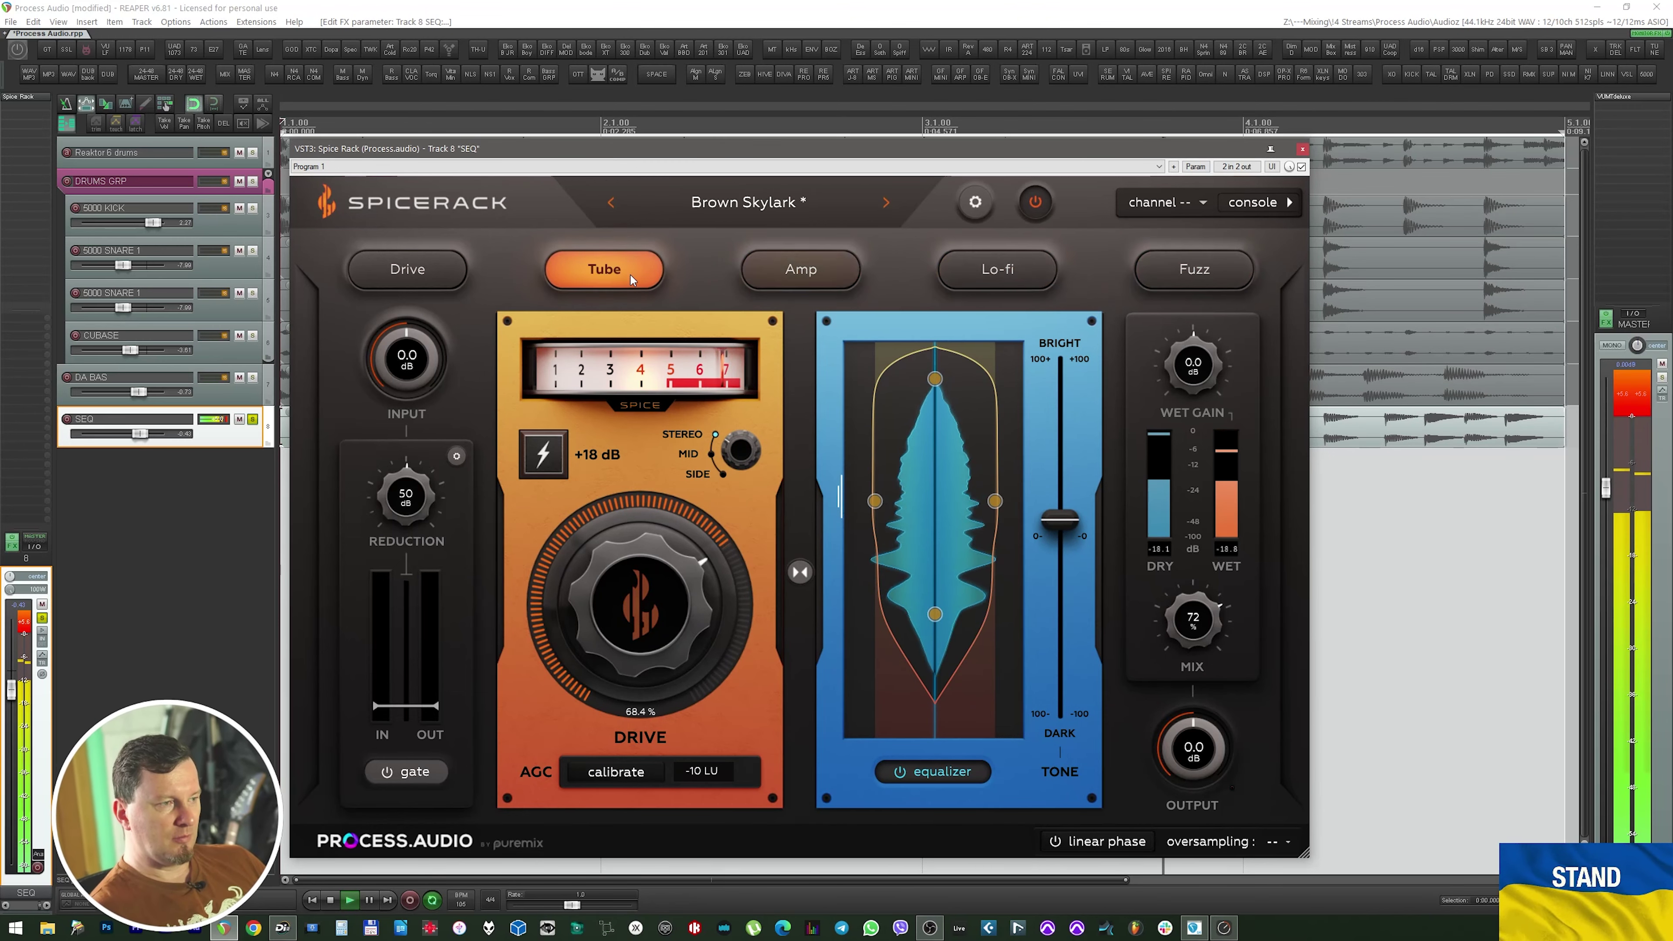
left_click(422, 270)
left_click(833, 277)
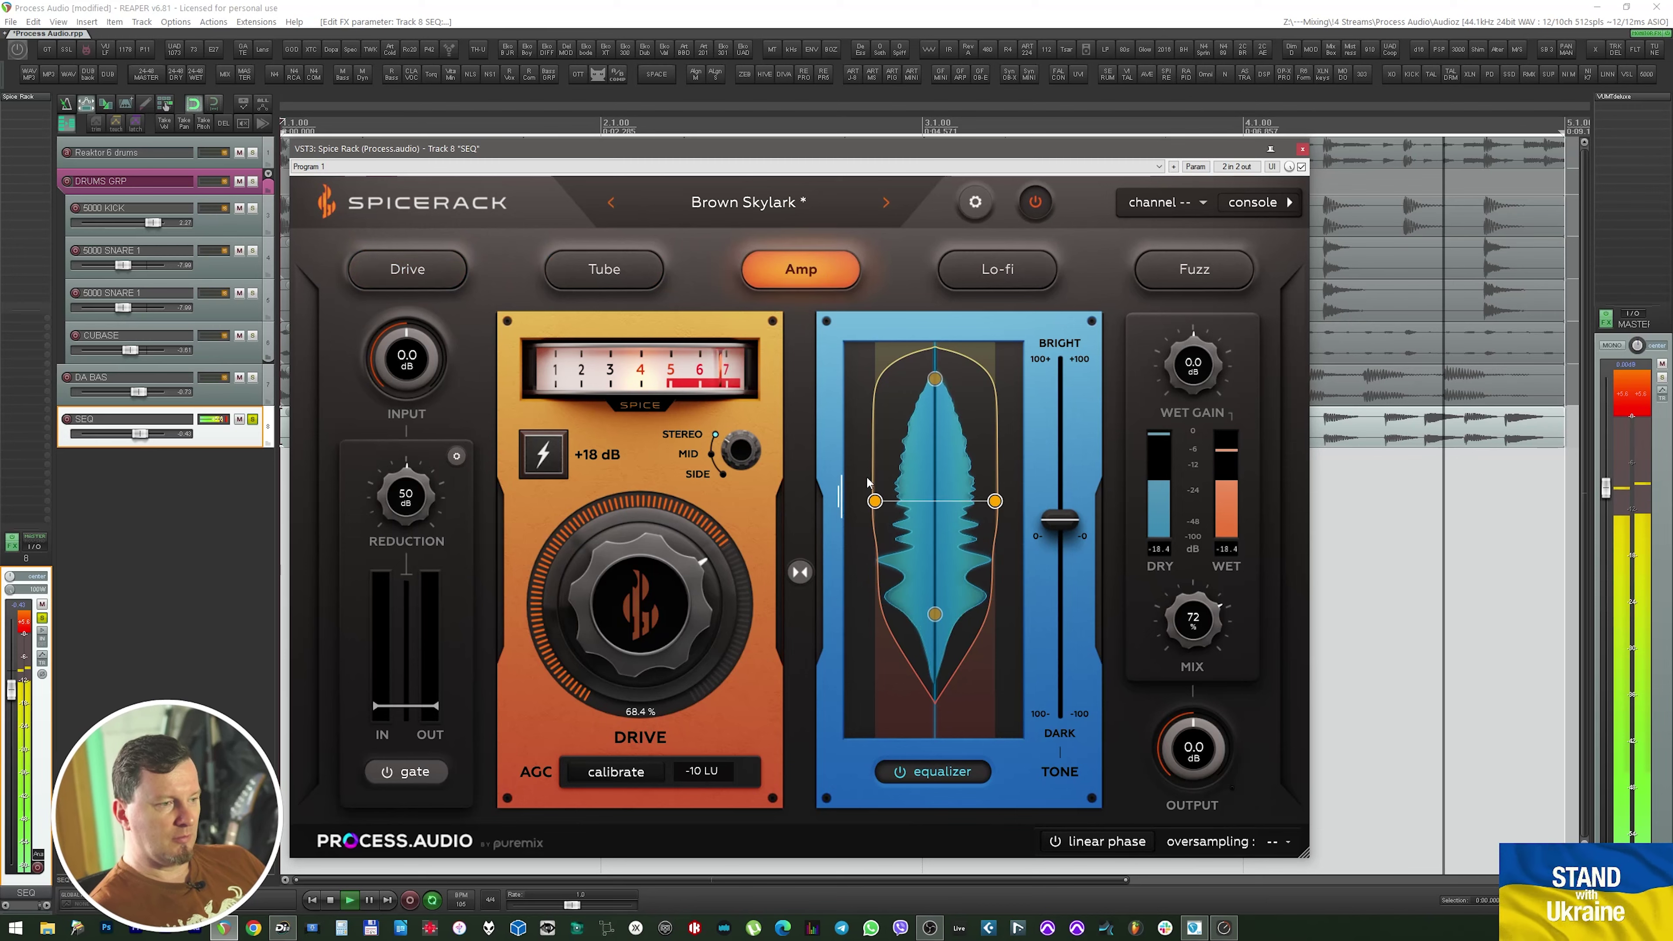
Turn on the +18 dB boost and lower the drive to 55.8 %
left_click(562, 467)
left_click_drag(616, 537, 644, 562)
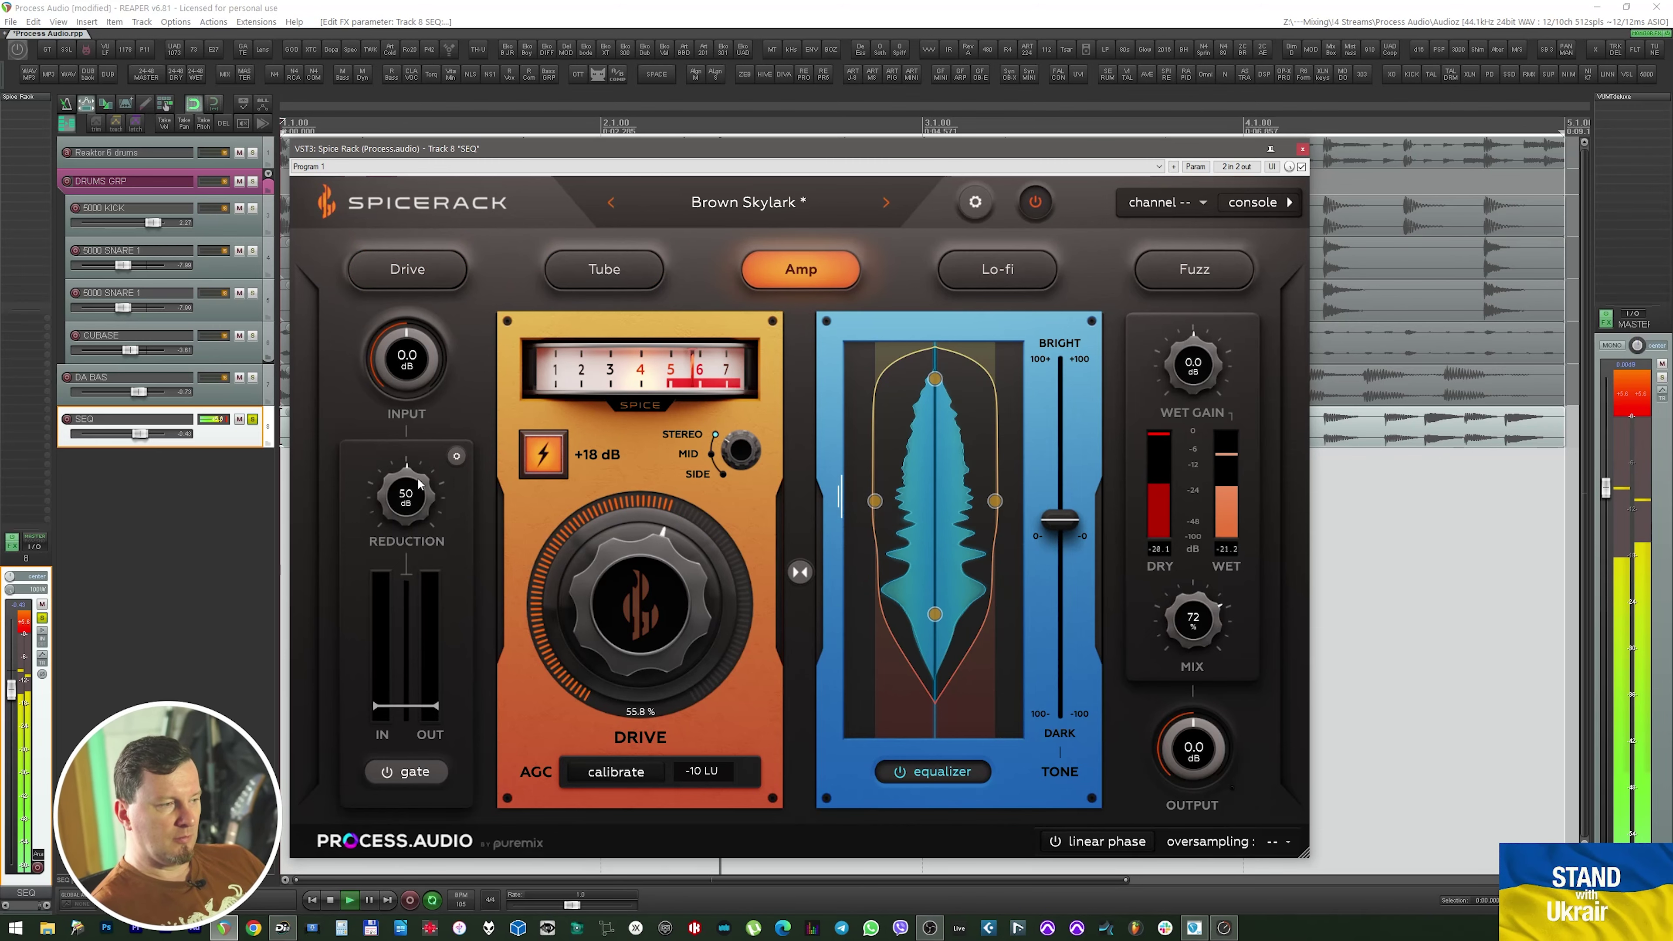
Try the gate with its advanced controls open and a raised threshold, and turn the gate off again
left_click(457, 457)
left_click_drag(539, 520, 540, 554)
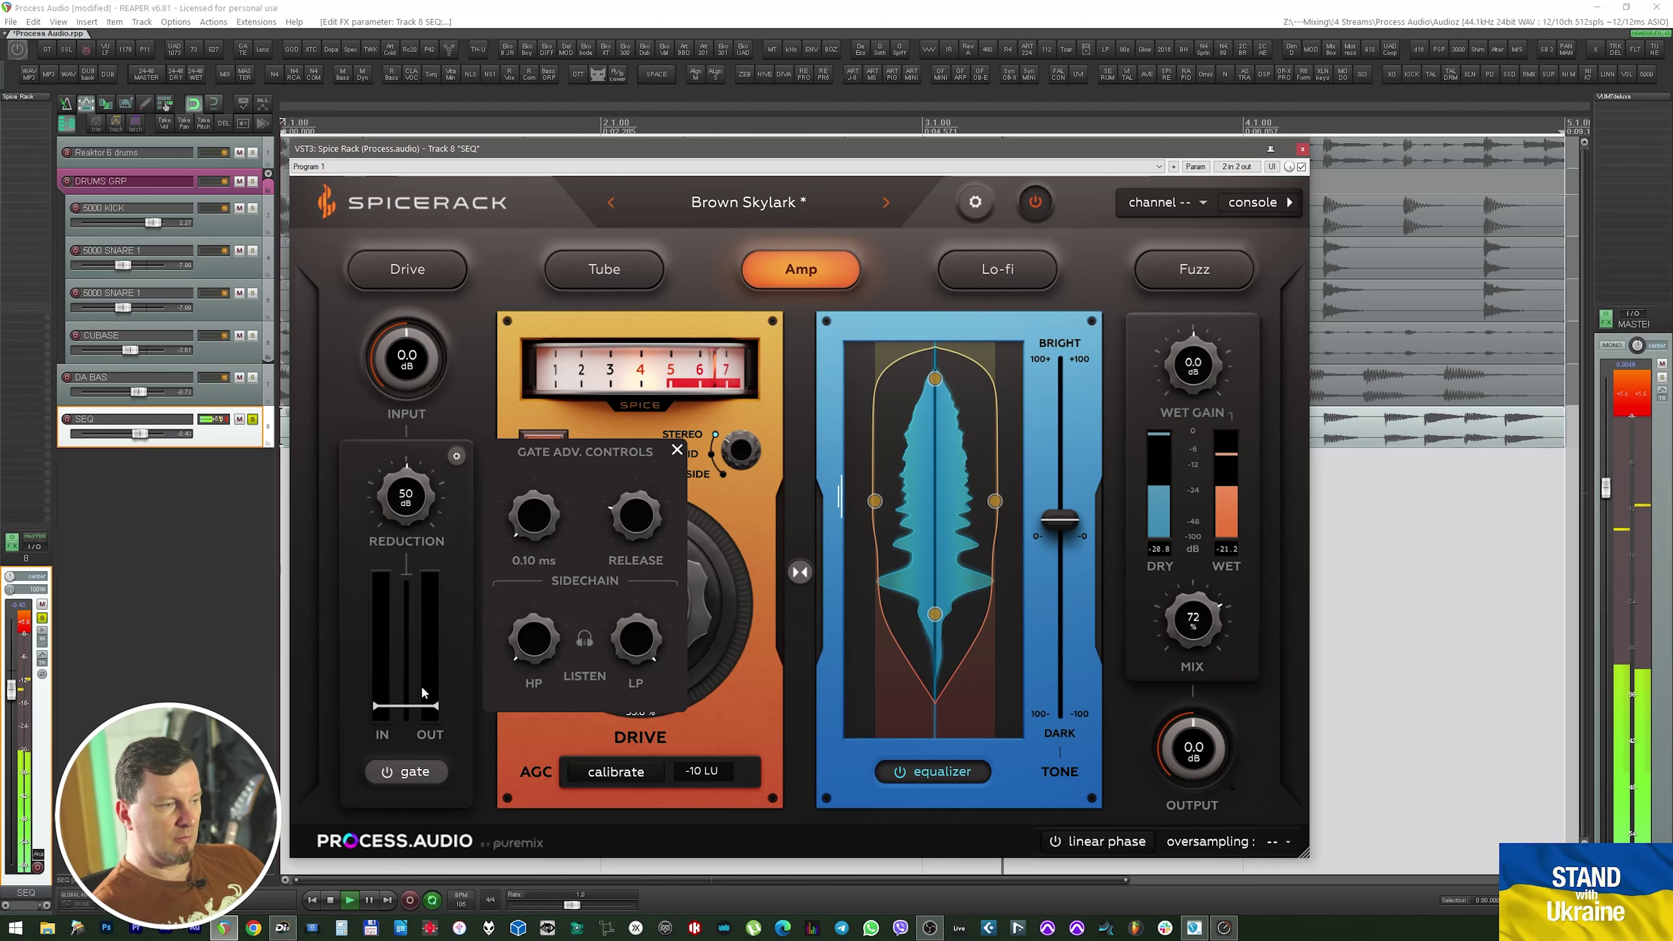
left_click(407, 771)
left_click_drag(406, 706, 413, 616)
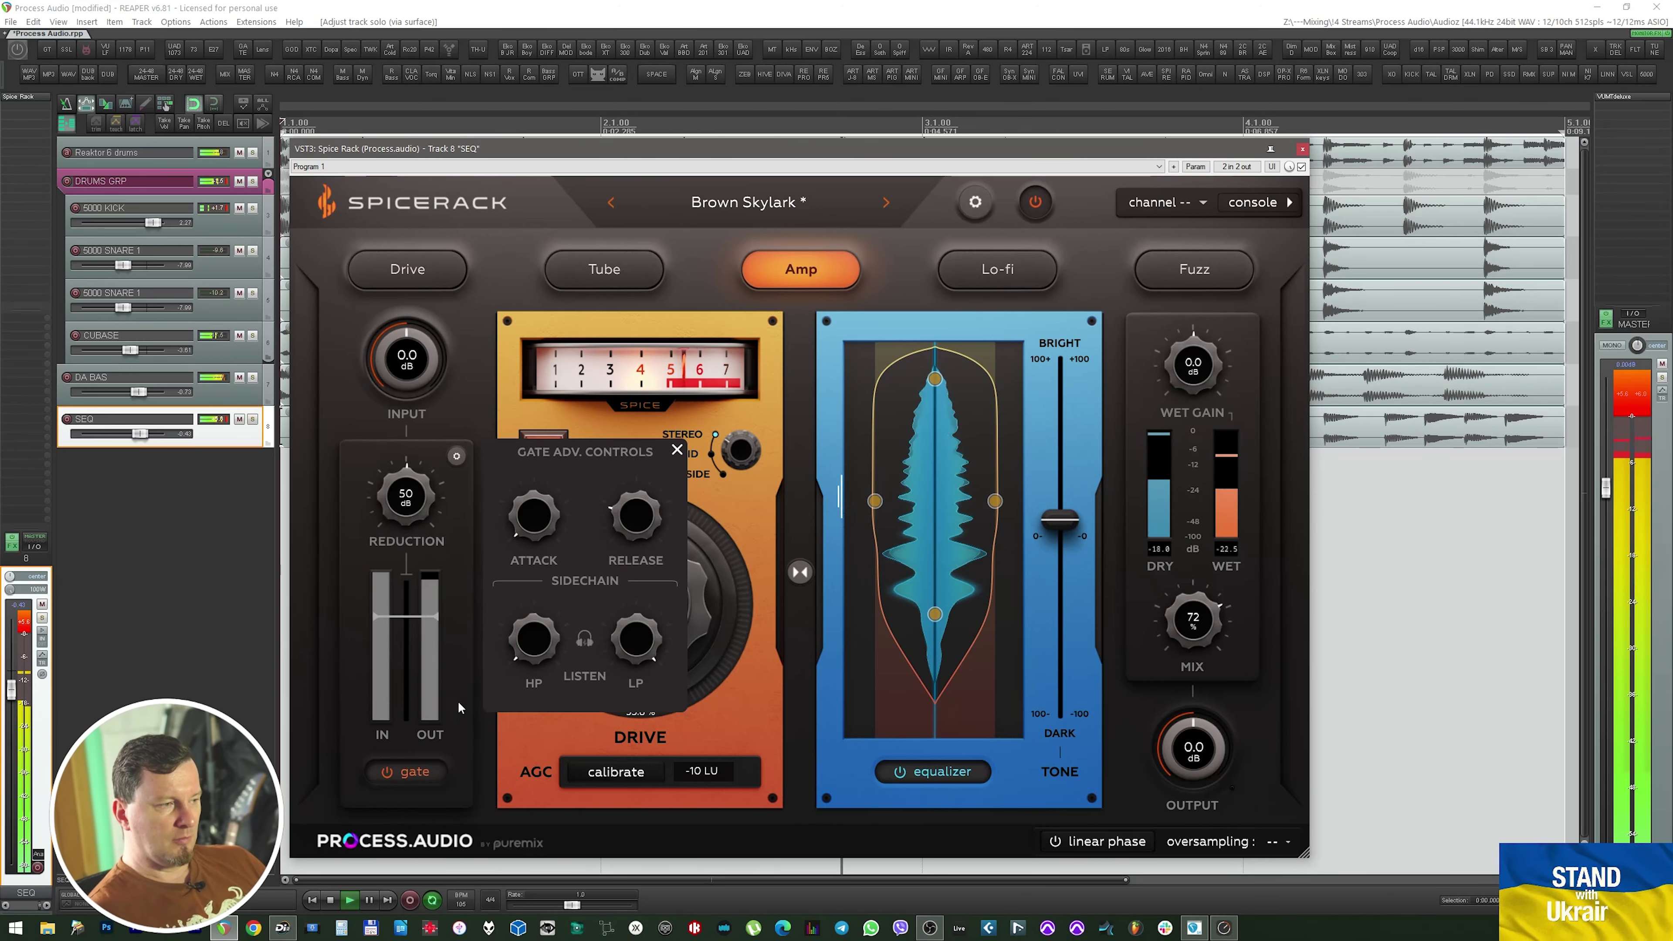
left_click(420, 773)
left_click(462, 455)
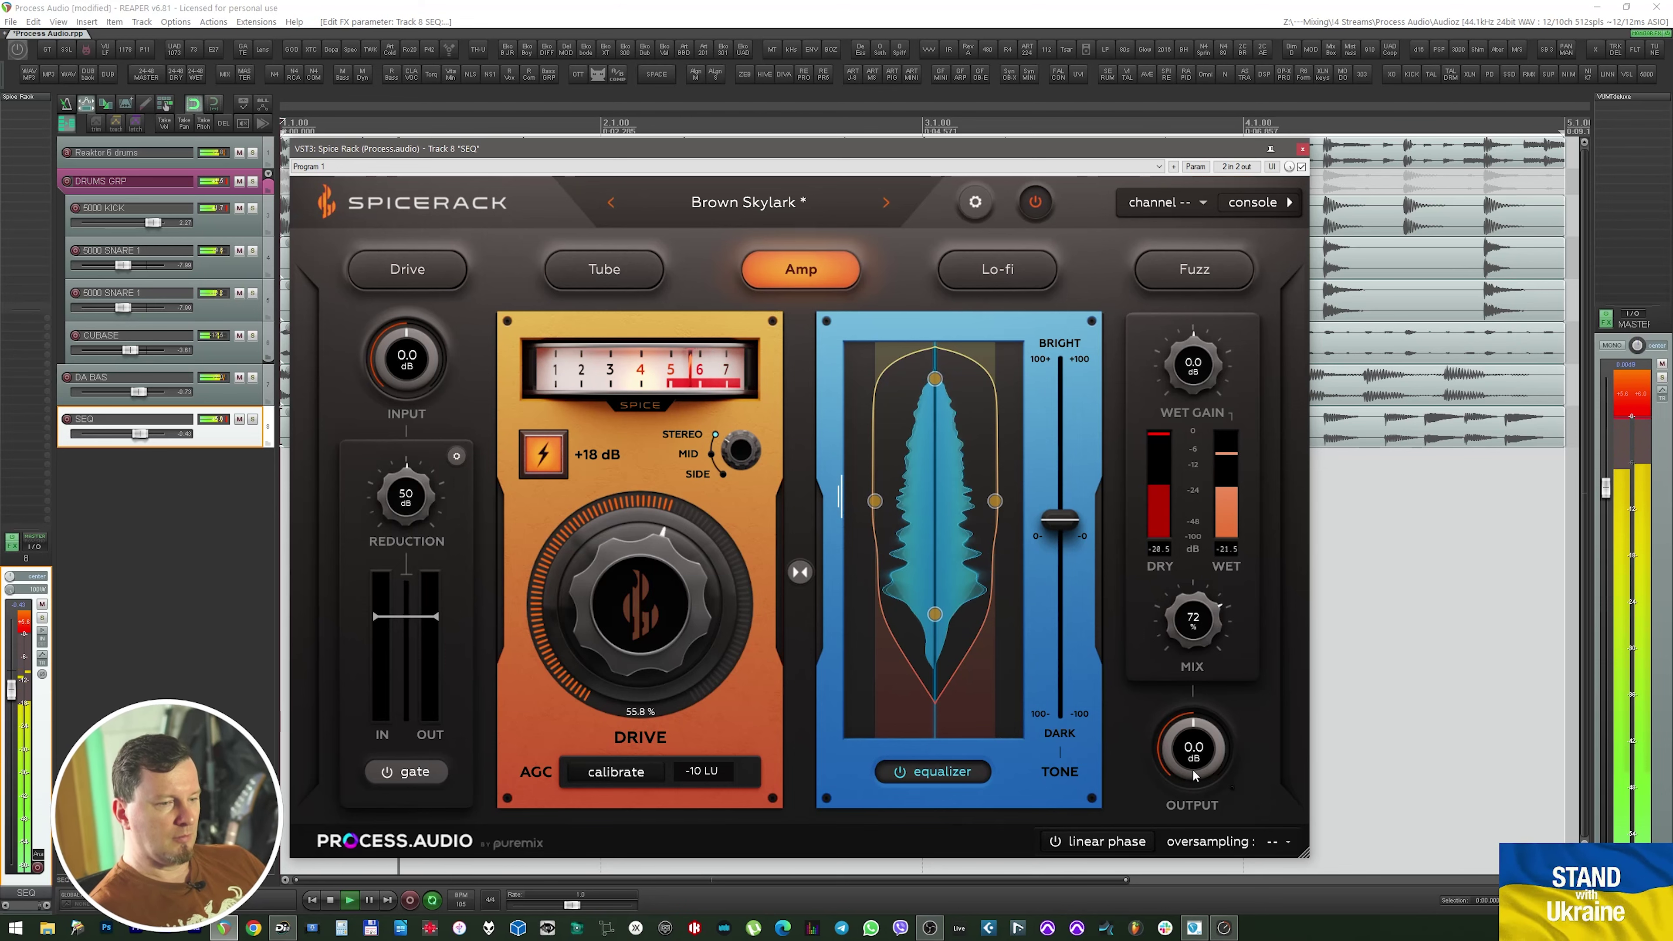
Compare the soloed sequence with linear phase on and off, and stop playback
key("F6")
left_click(1057, 844)
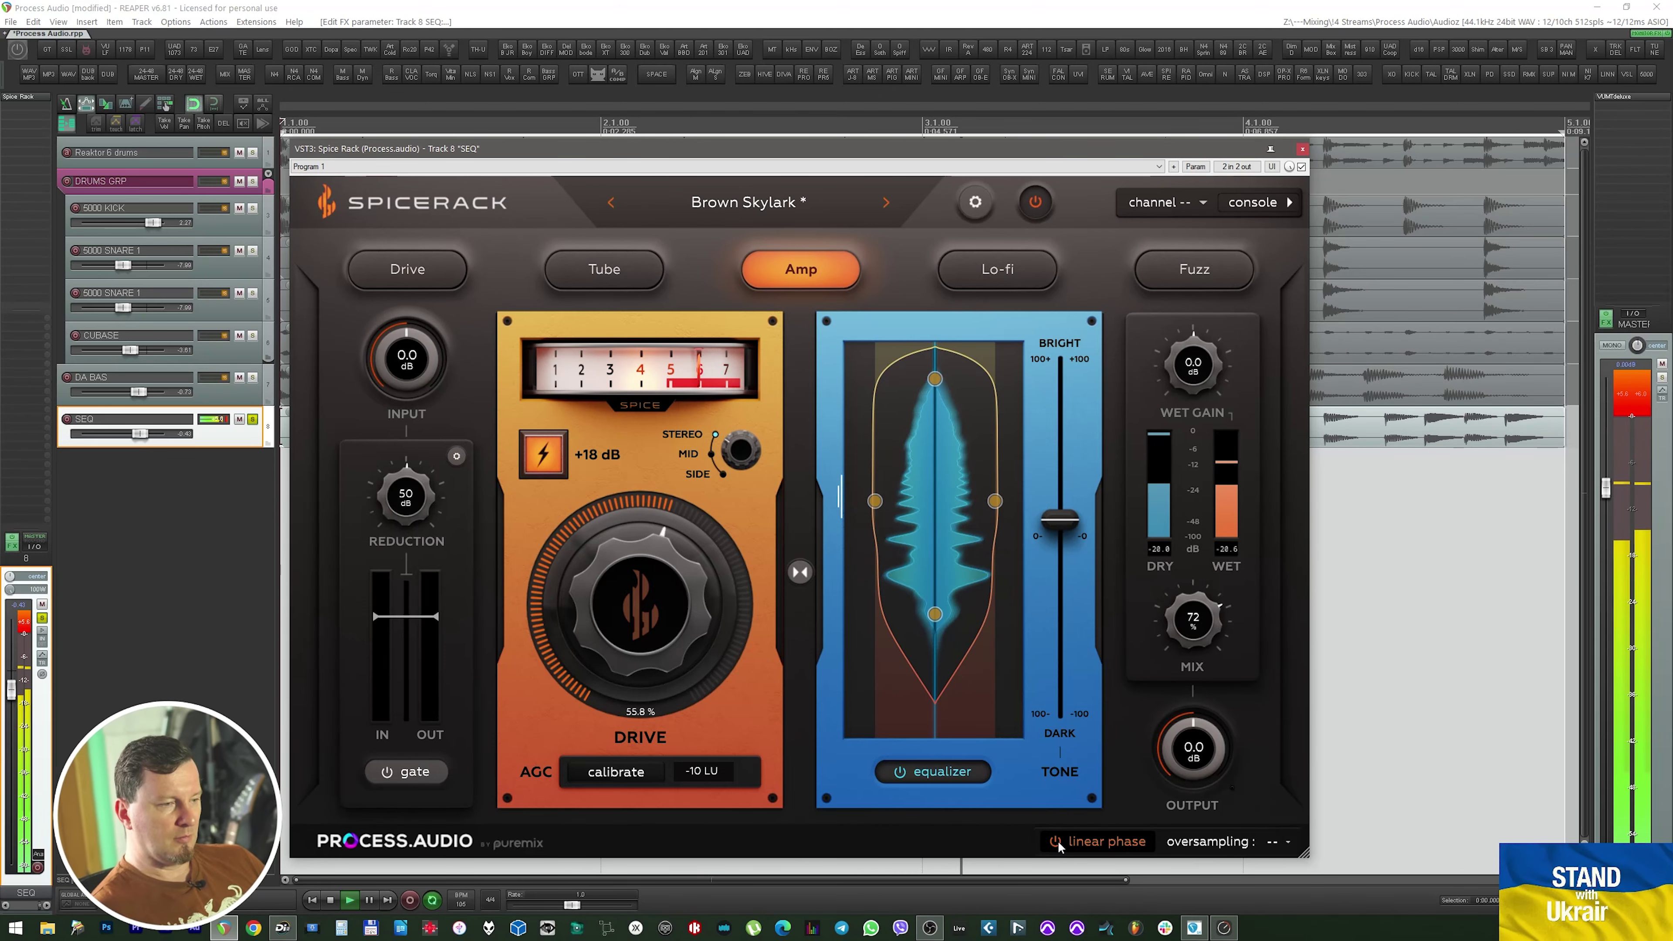
left_click(1058, 846)
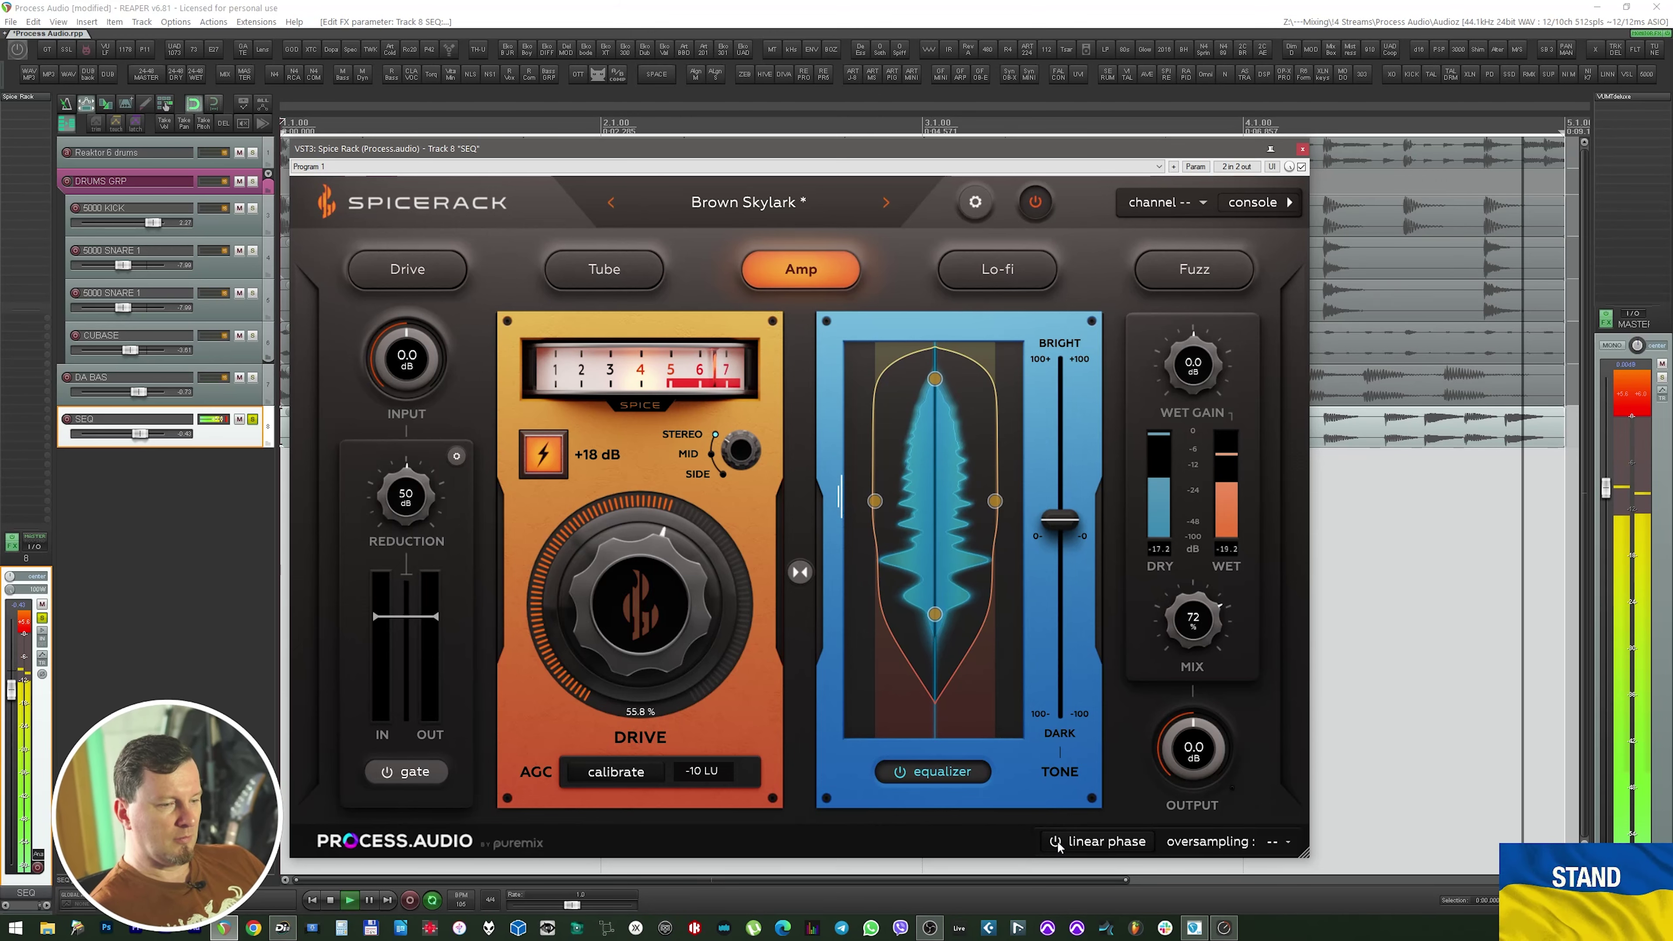
key("space")
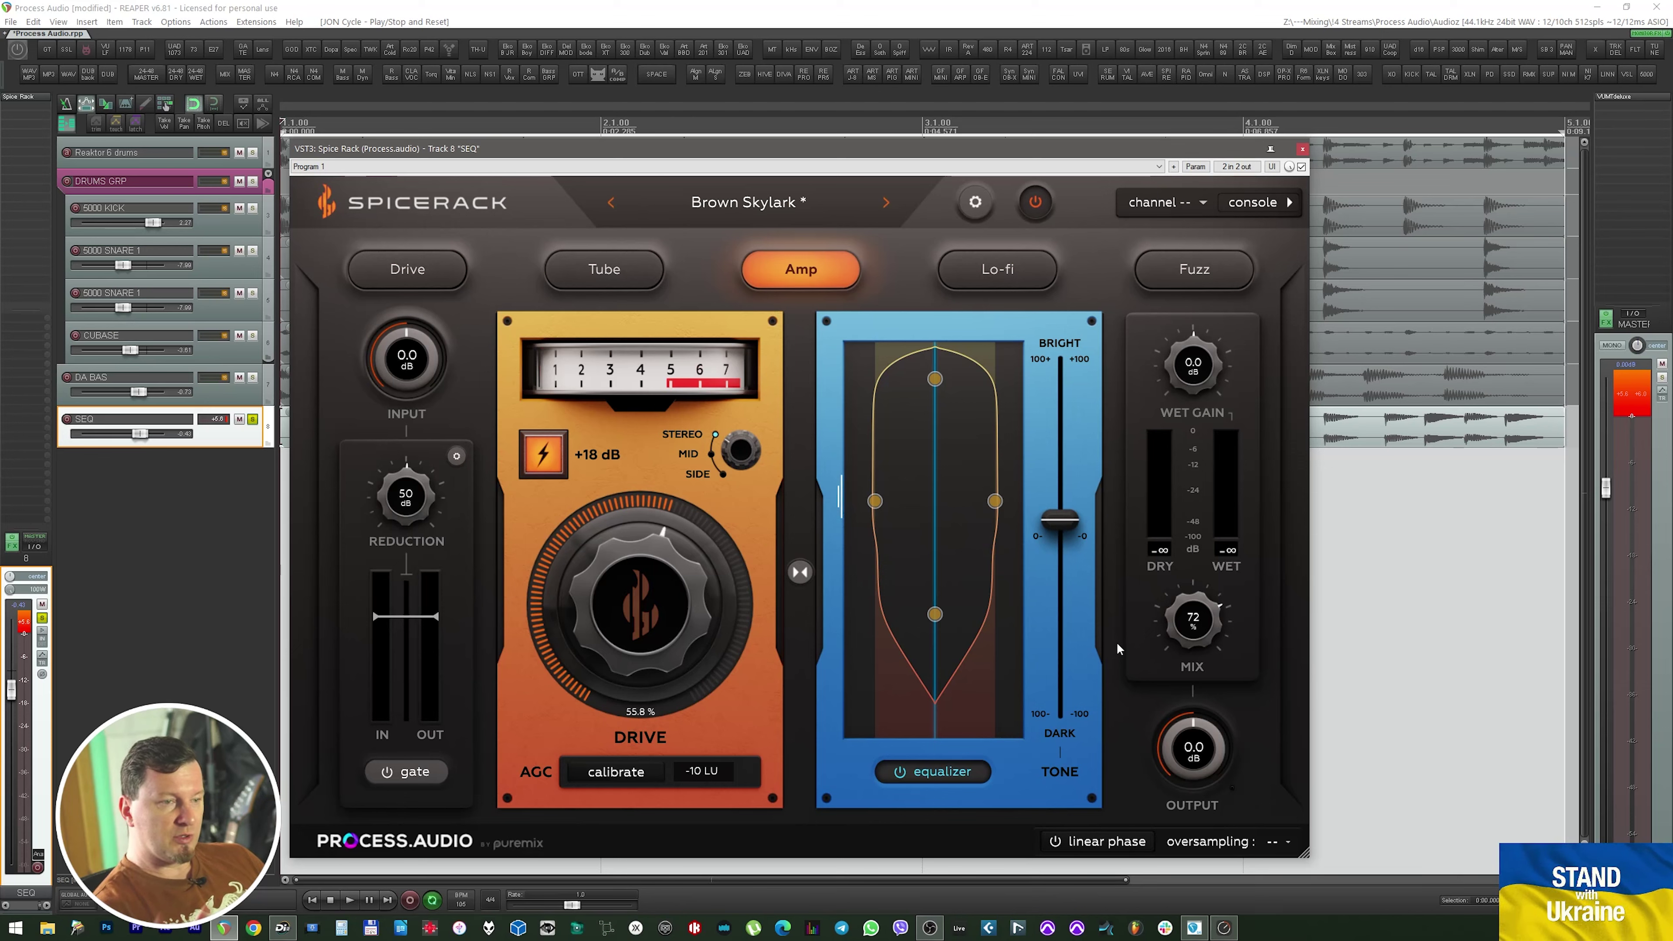
Play the full mix and compare the sequence with the plugin bypassed and enabled
key("space")
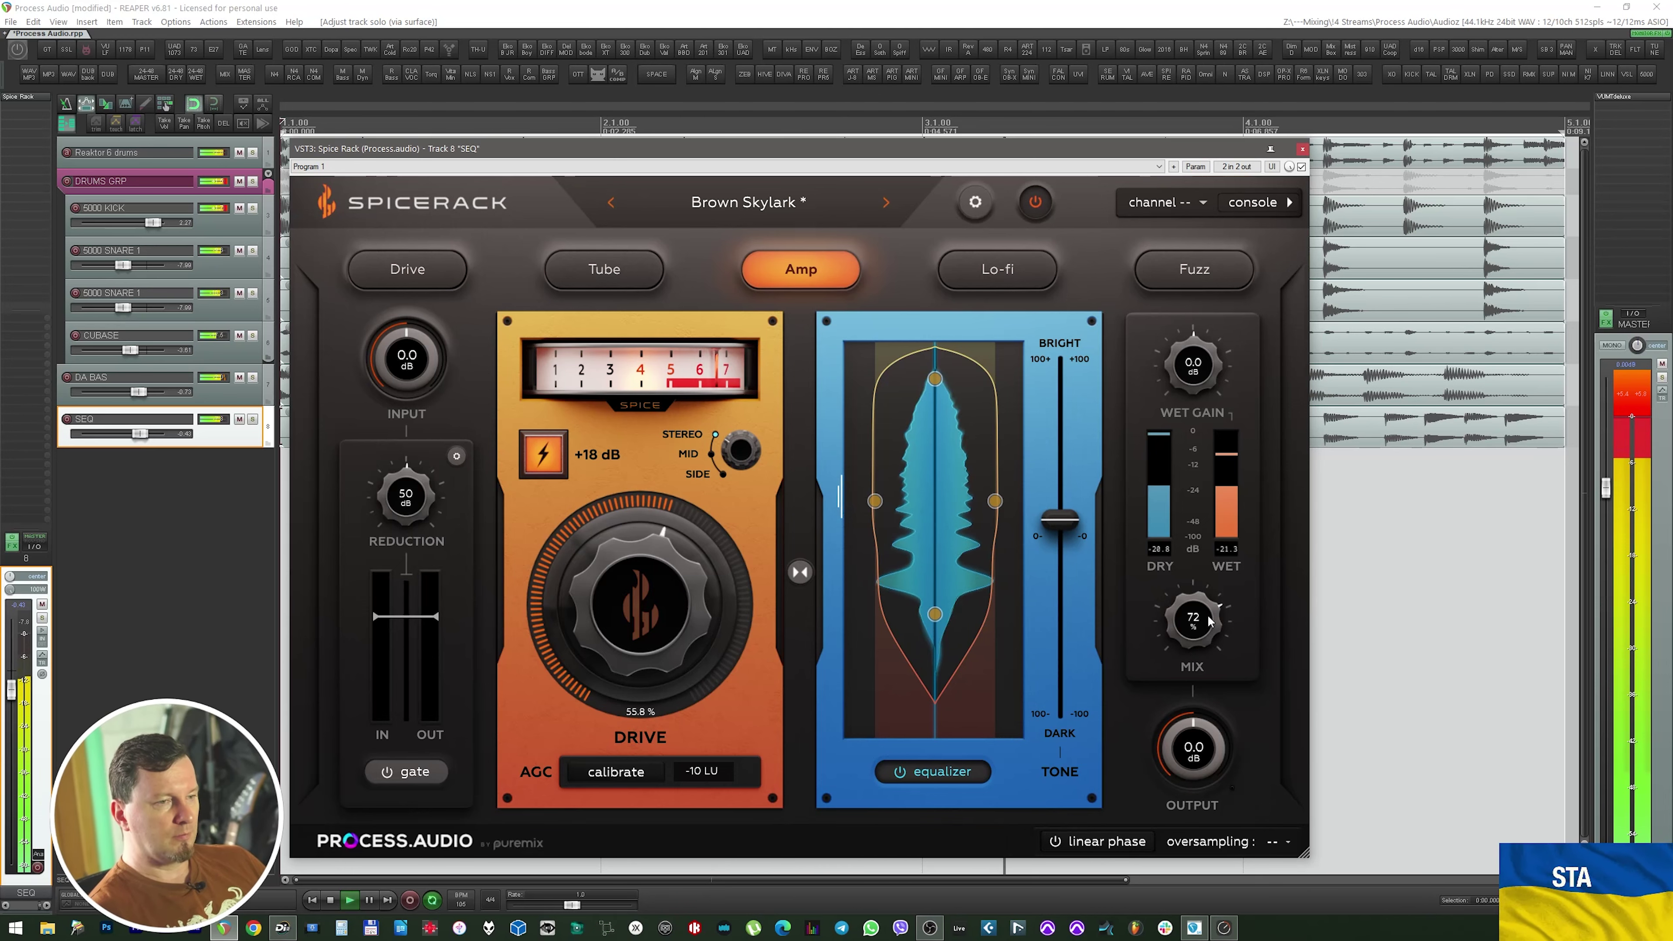
left_click(1034, 210)
left_click(1034, 211)
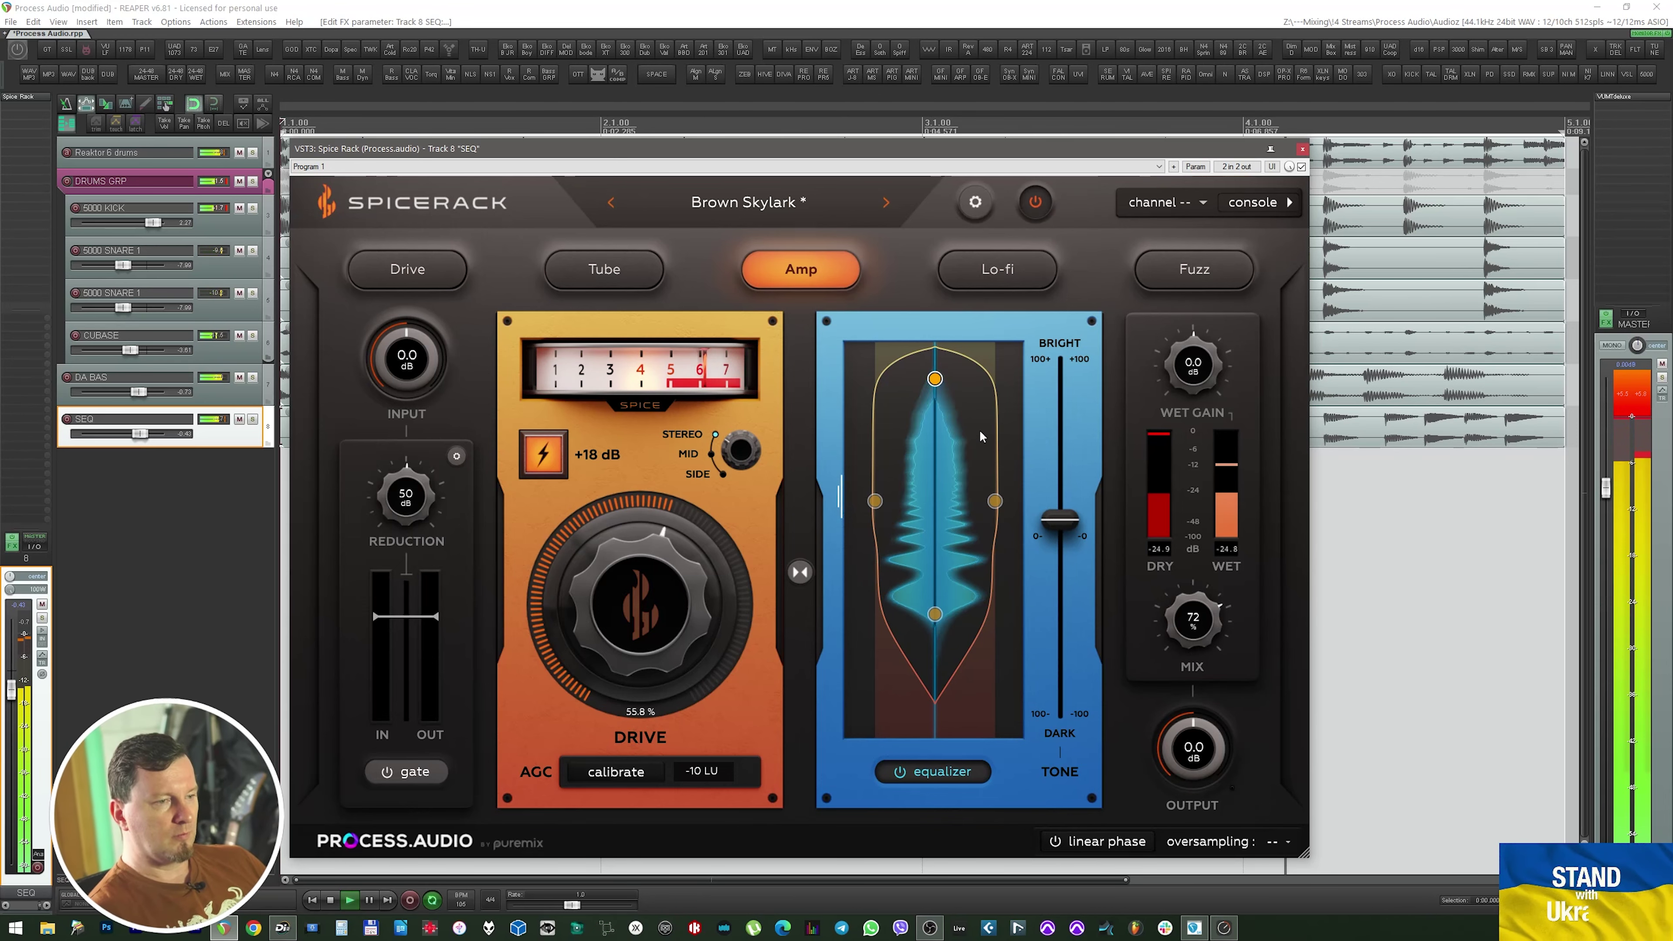
Set the tone to 4.7 % and the equalizer's high cut to 12.0 kHz, and stop playback
mouse_move(1067, 518)
left_mouse_down()
mouse_move(1060, 442)
mouse_move(1057, 620)
mouse_move(1056, 517)
mouse_move(1056, 531)
left_mouse_up()
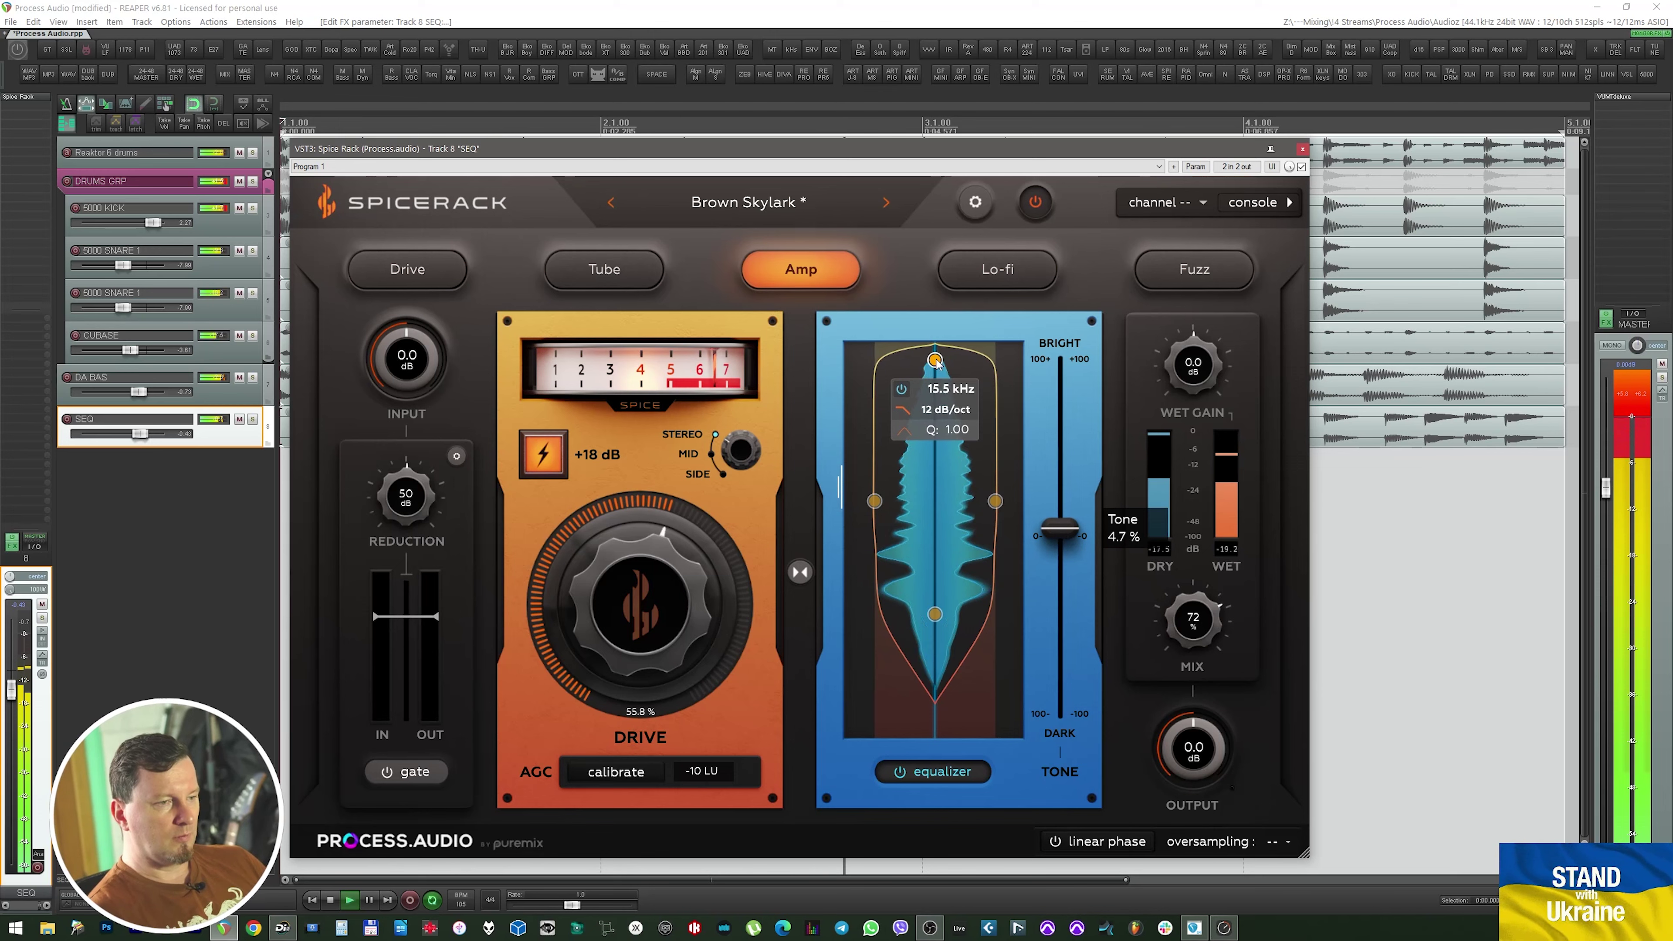
mouse_move(939, 374)
left_click_drag(940, 375, 941, 377)
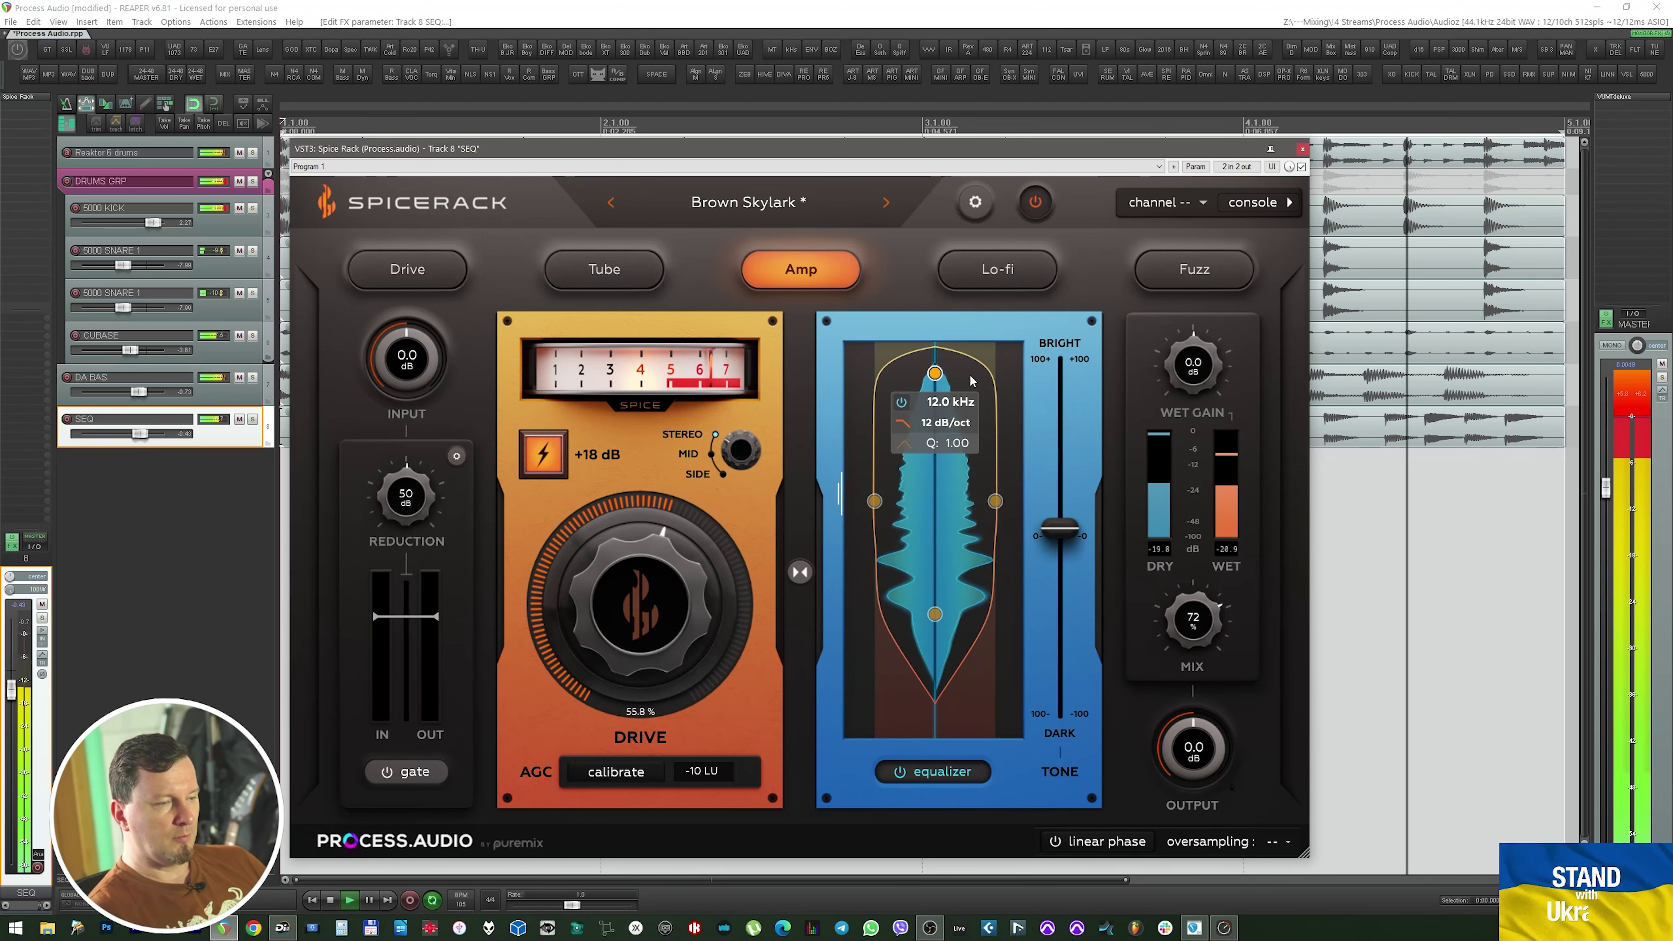
key("space")
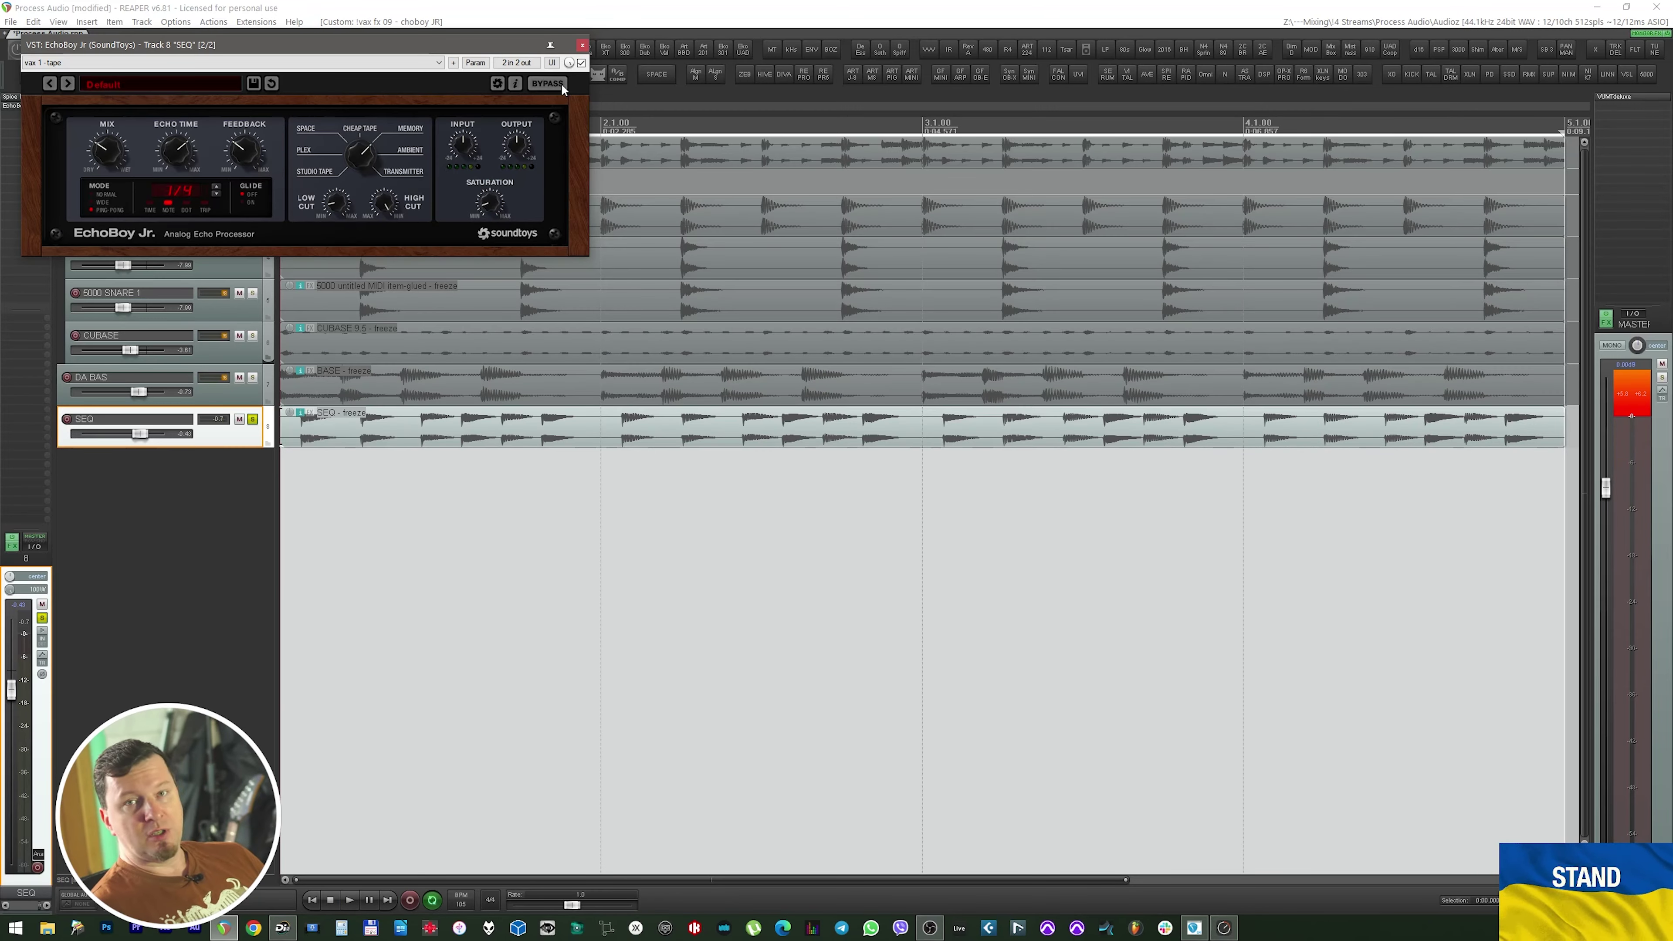
Play the soloed sequence through EchoBoy Jr. and set its echo time to a dotted 1/8 note
left_click_drag(475, 53, 741, 168)
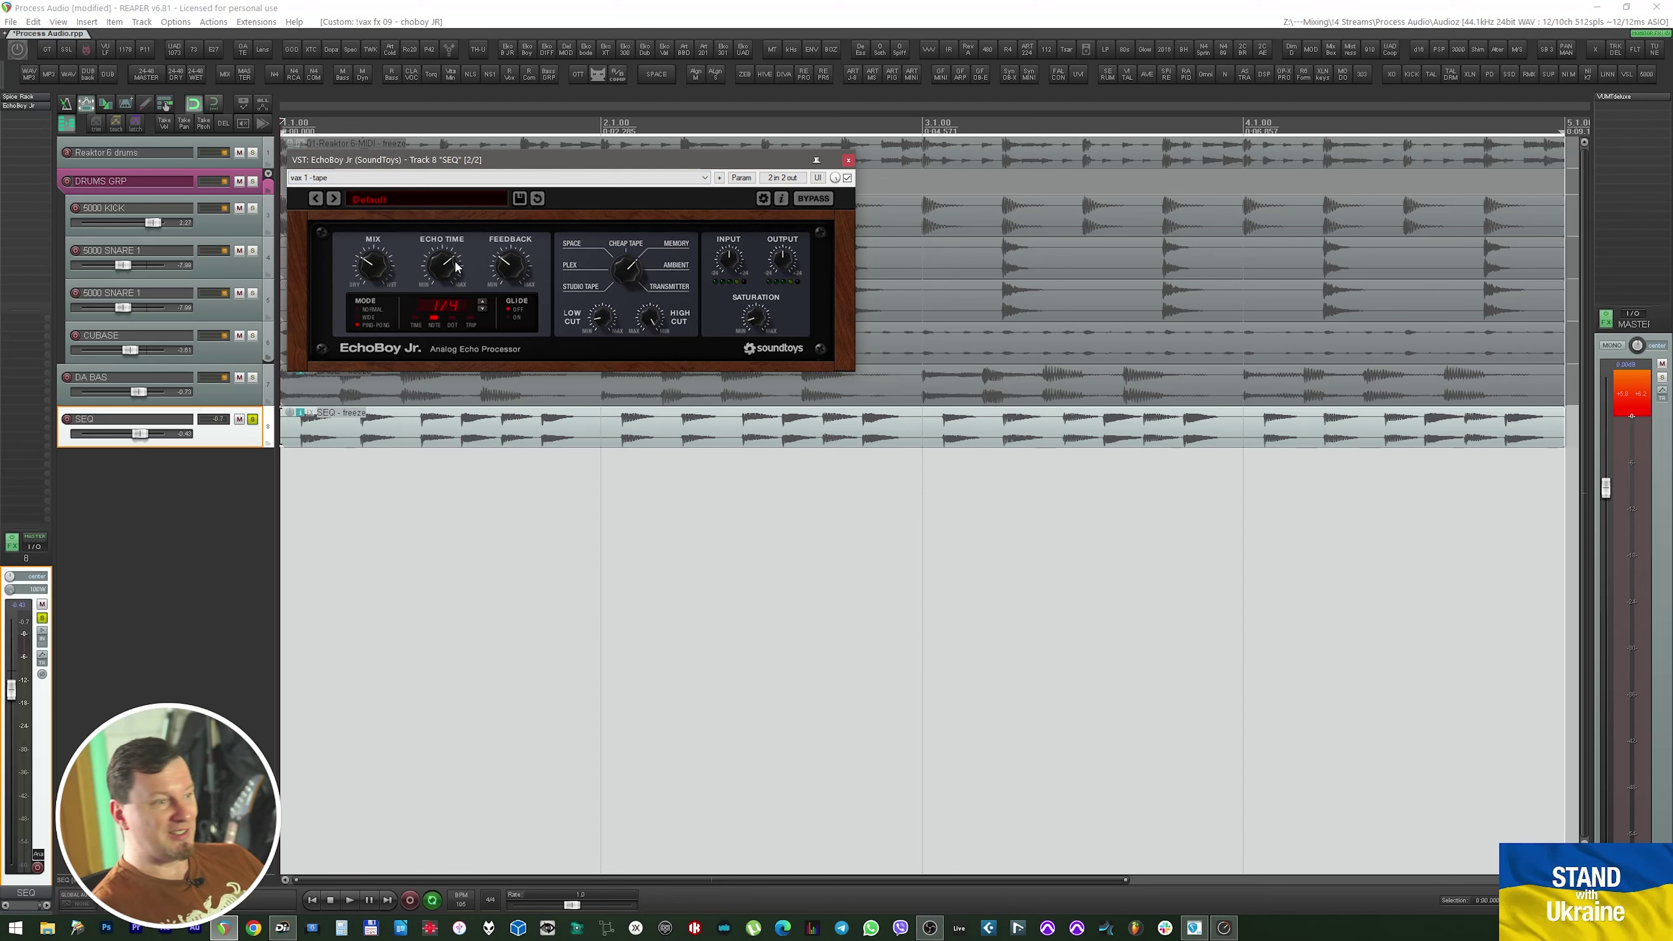
key("space")
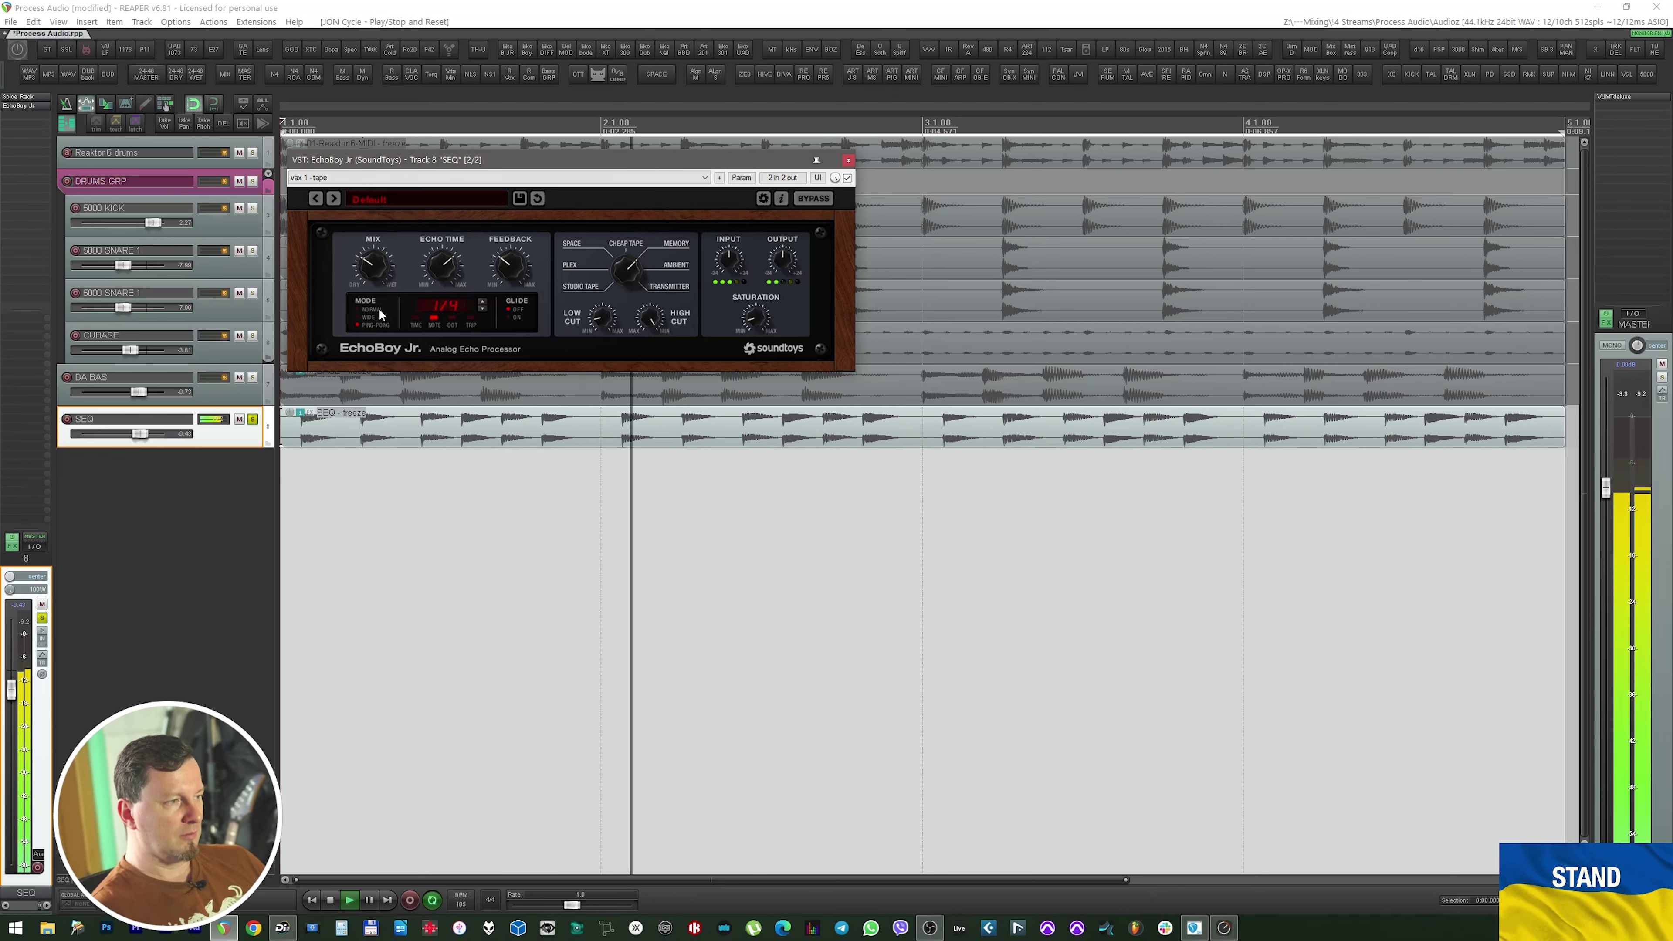
left_click_drag(449, 267, 456, 292)
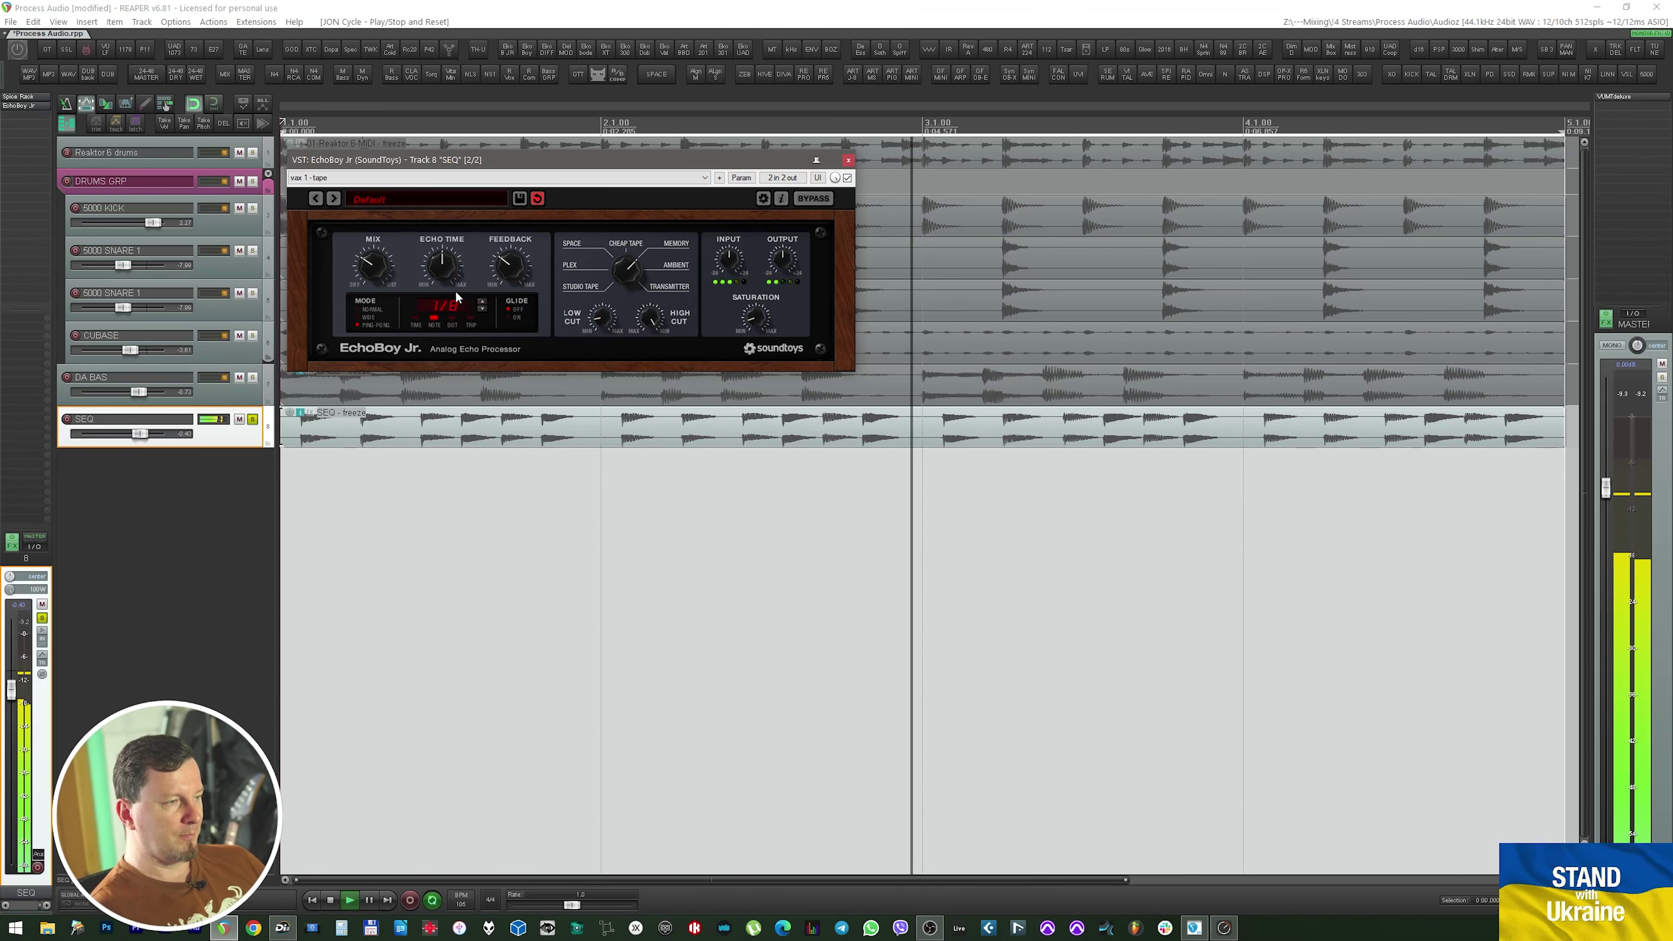
left_click(452, 318)
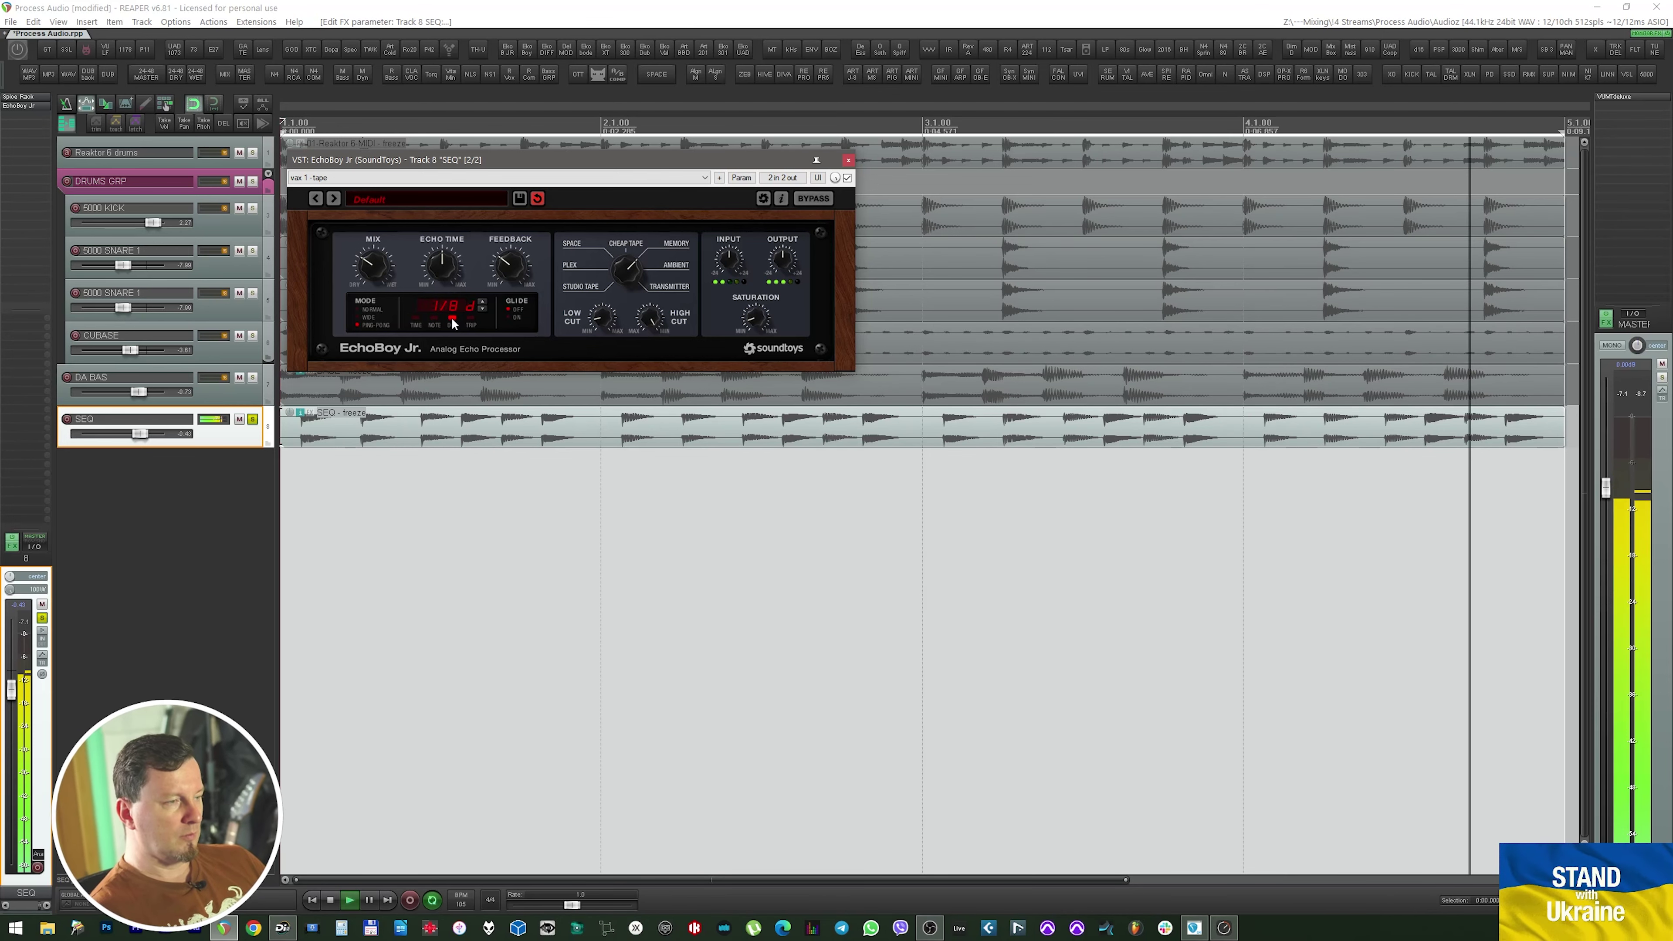
Unsolo the sequence and slightly lower the echo's mix amount while the full mix plays
key("F6")
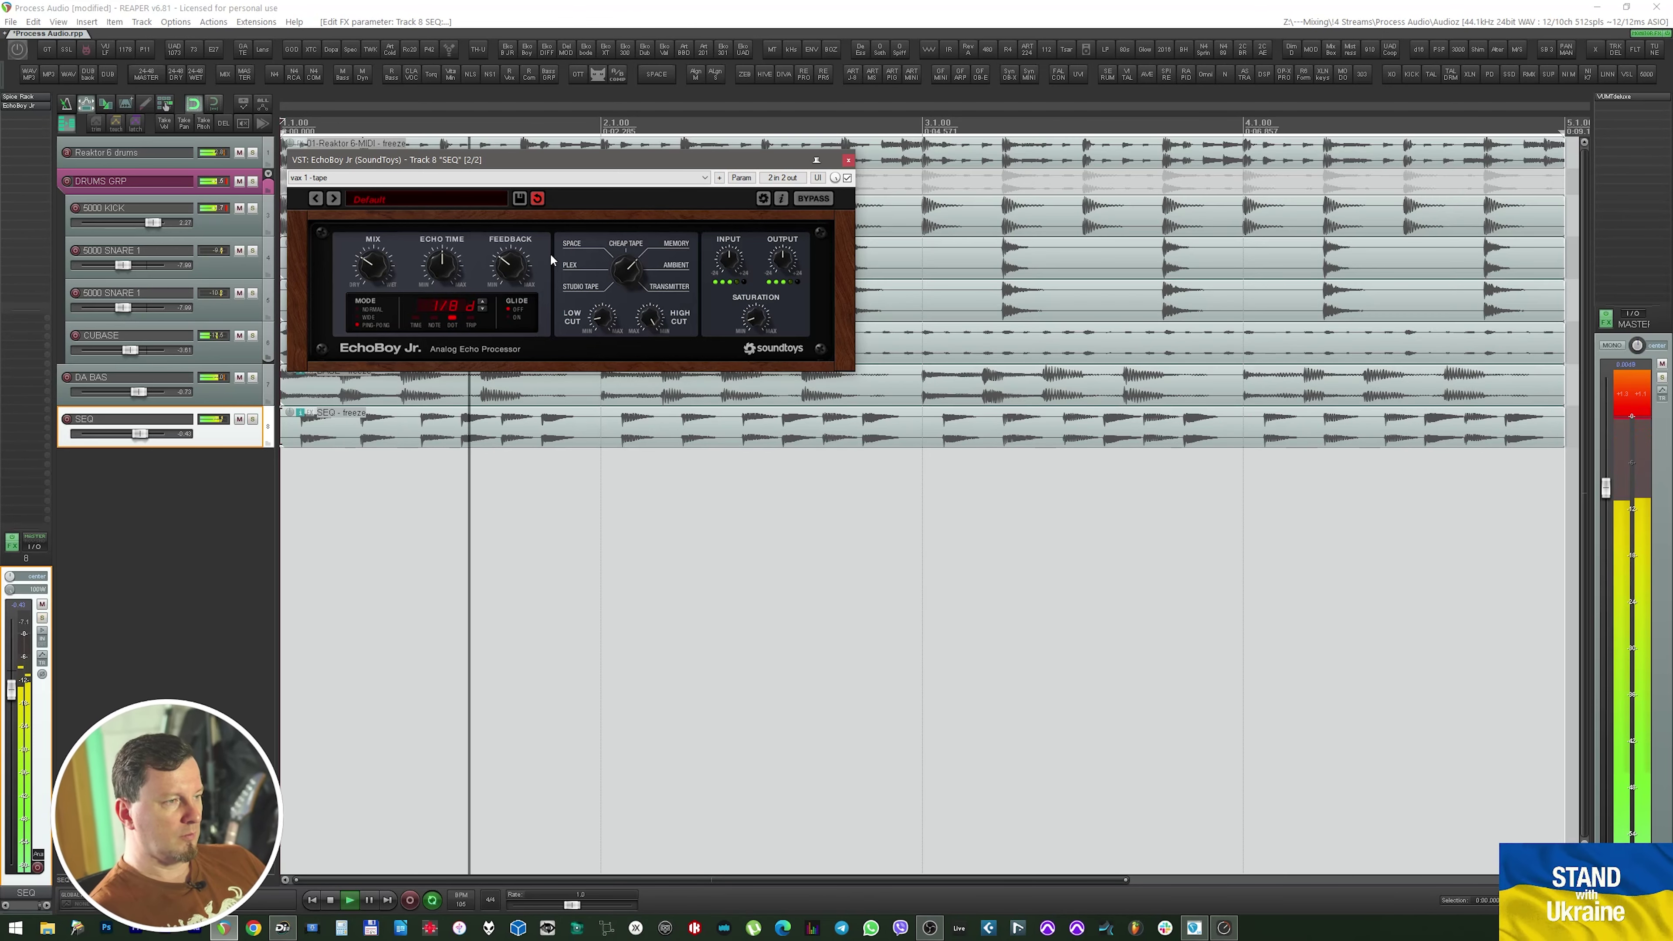
left_click_drag(568, 161, 583, 178)
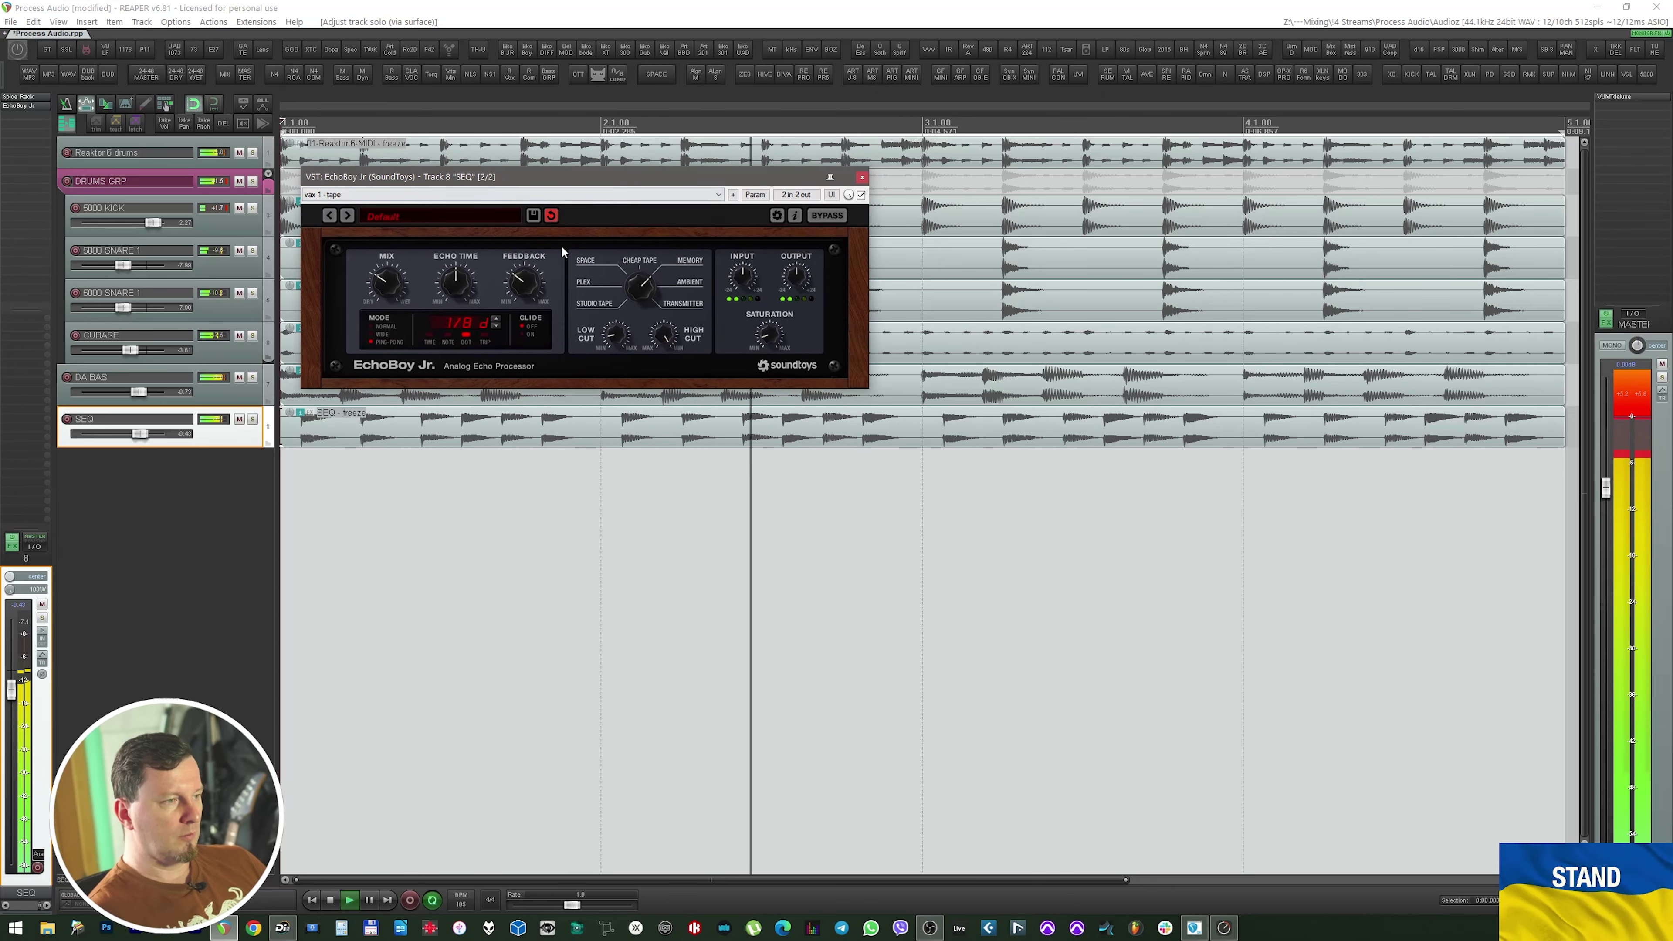
left_click_drag(390, 282, 391, 290)
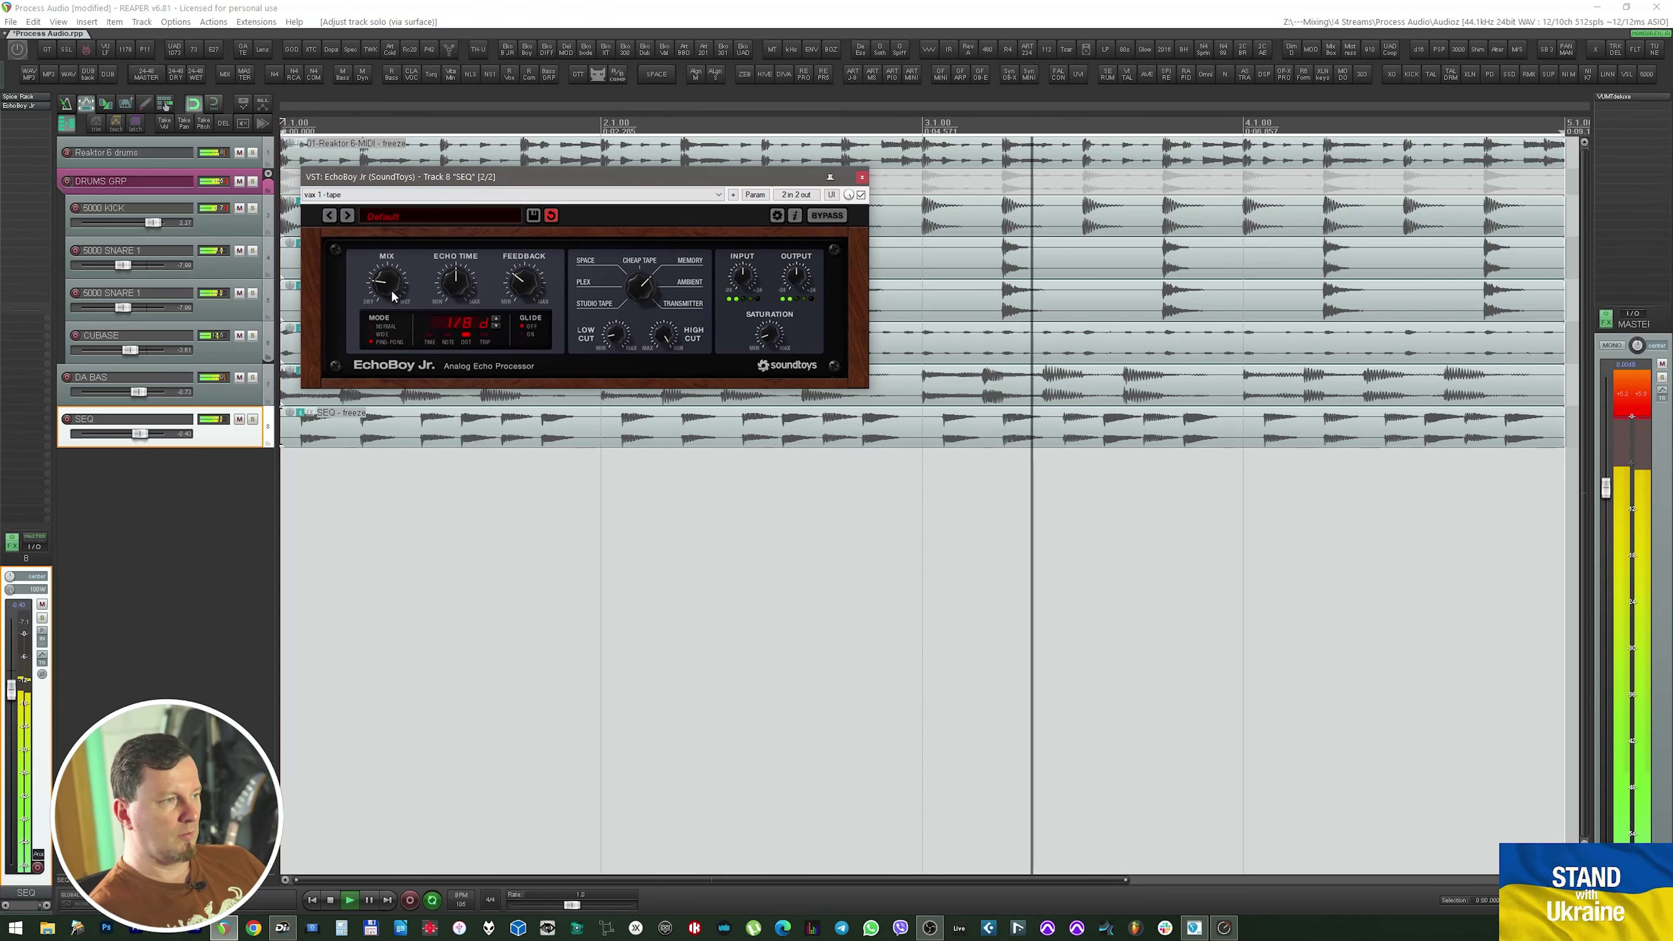
Compare the full mix with all Spice Rack instances bypassed and enabled by name, and toggle the bypass of the sequence's instance
left_click(20, 107)
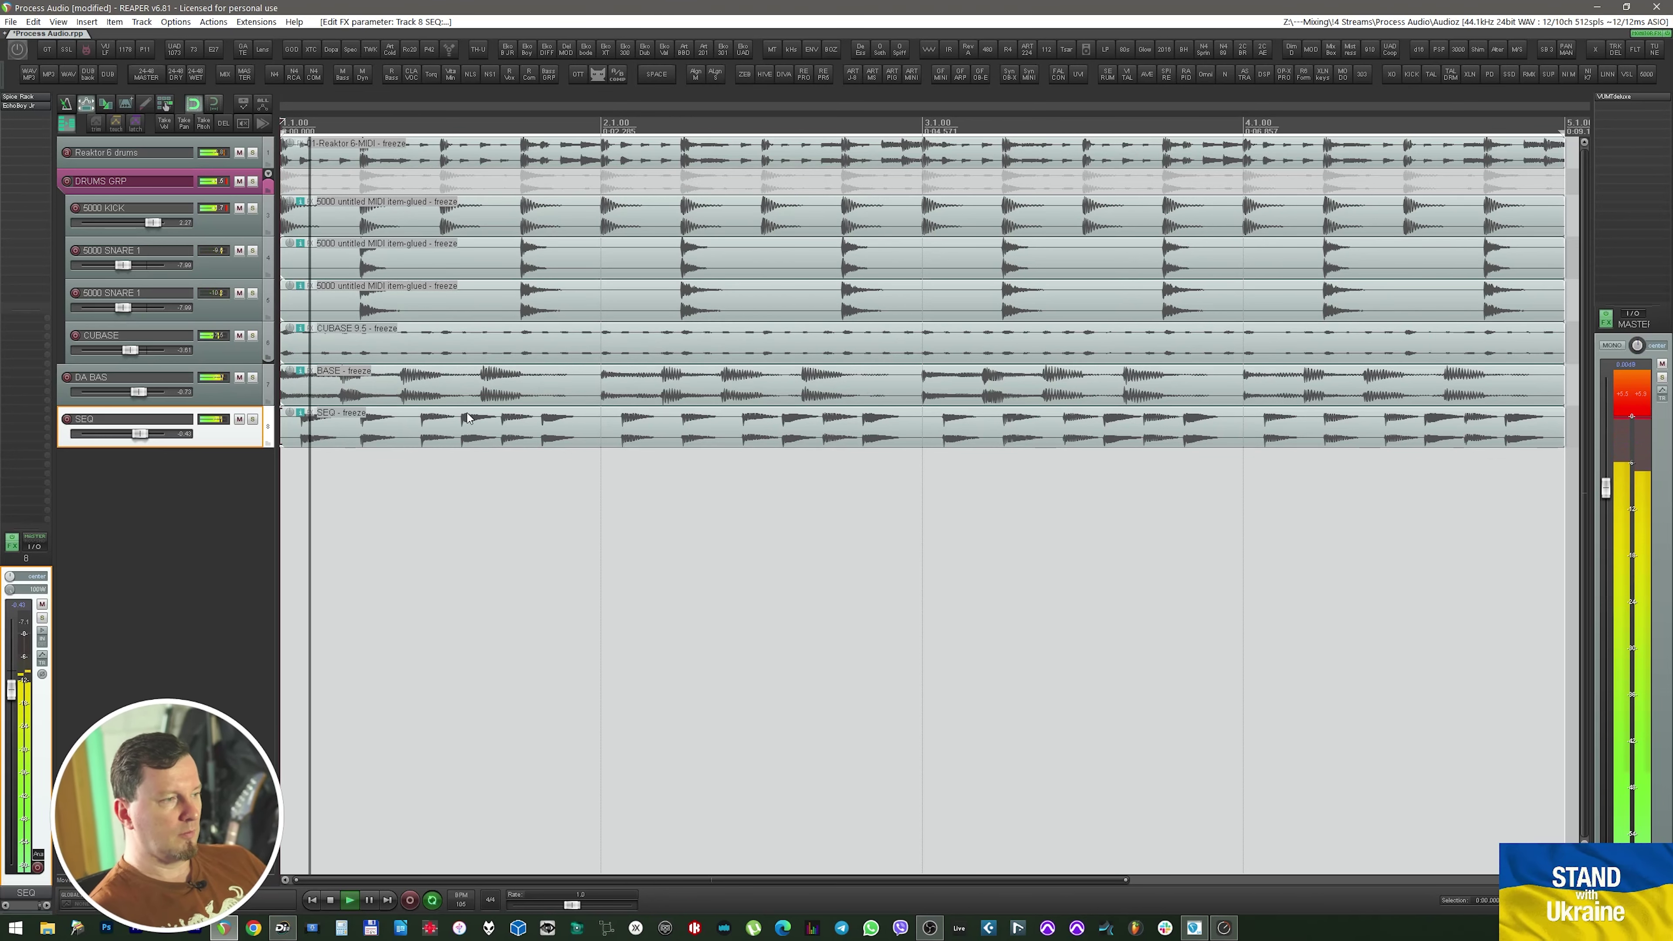
key("space")
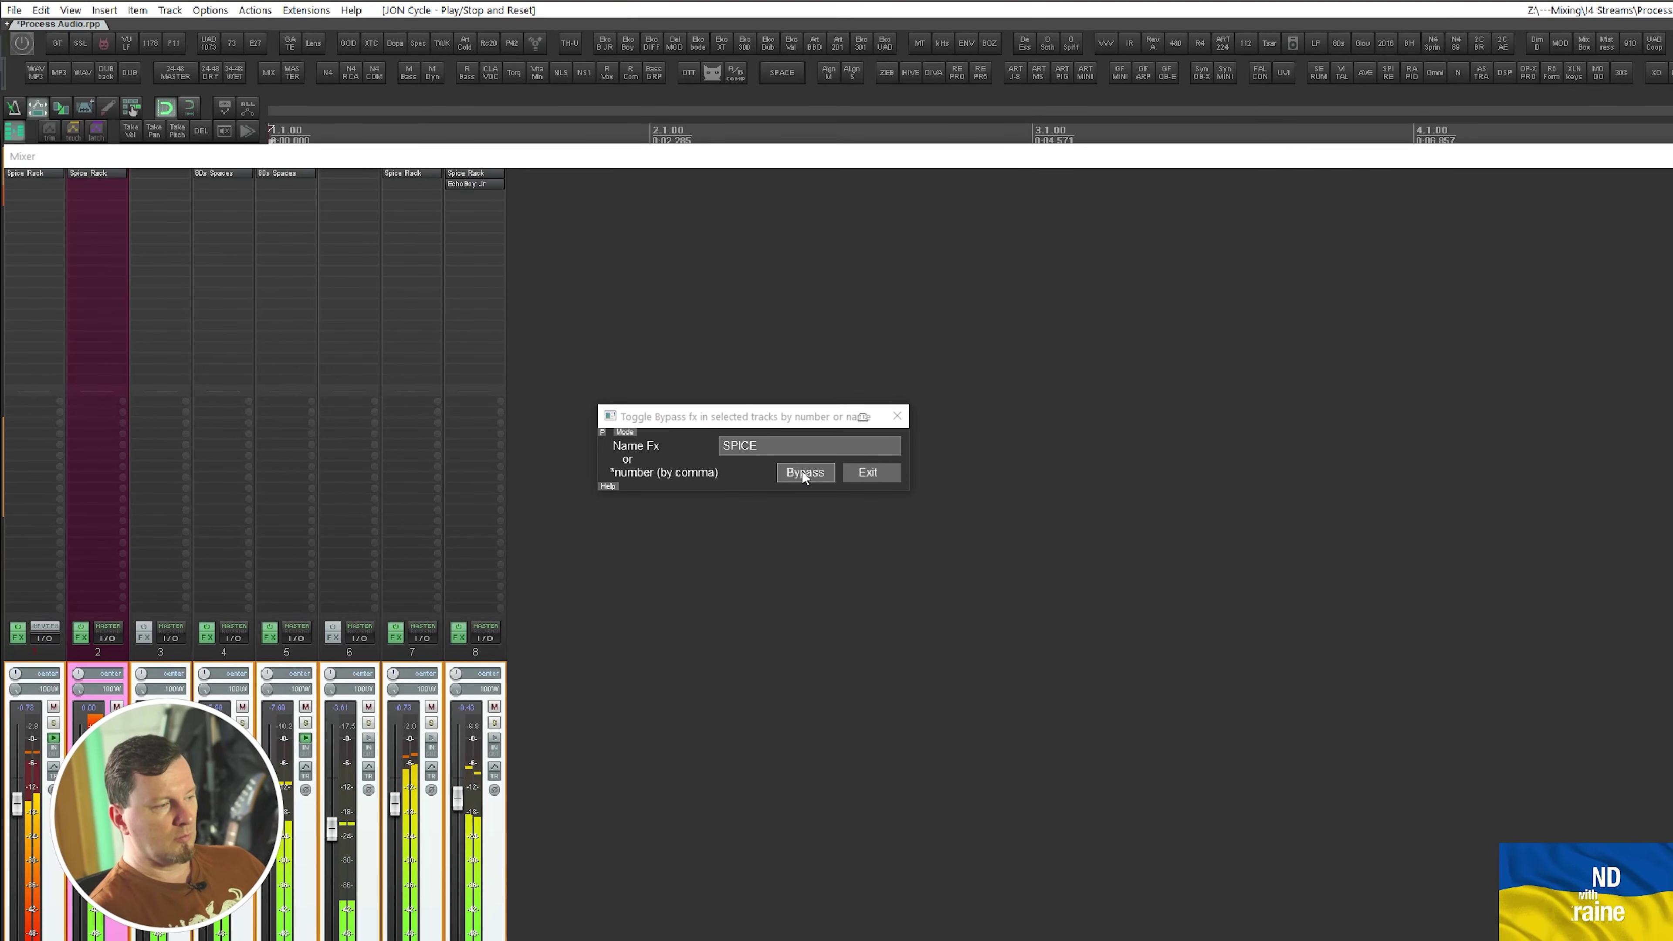
left_click(805, 474)
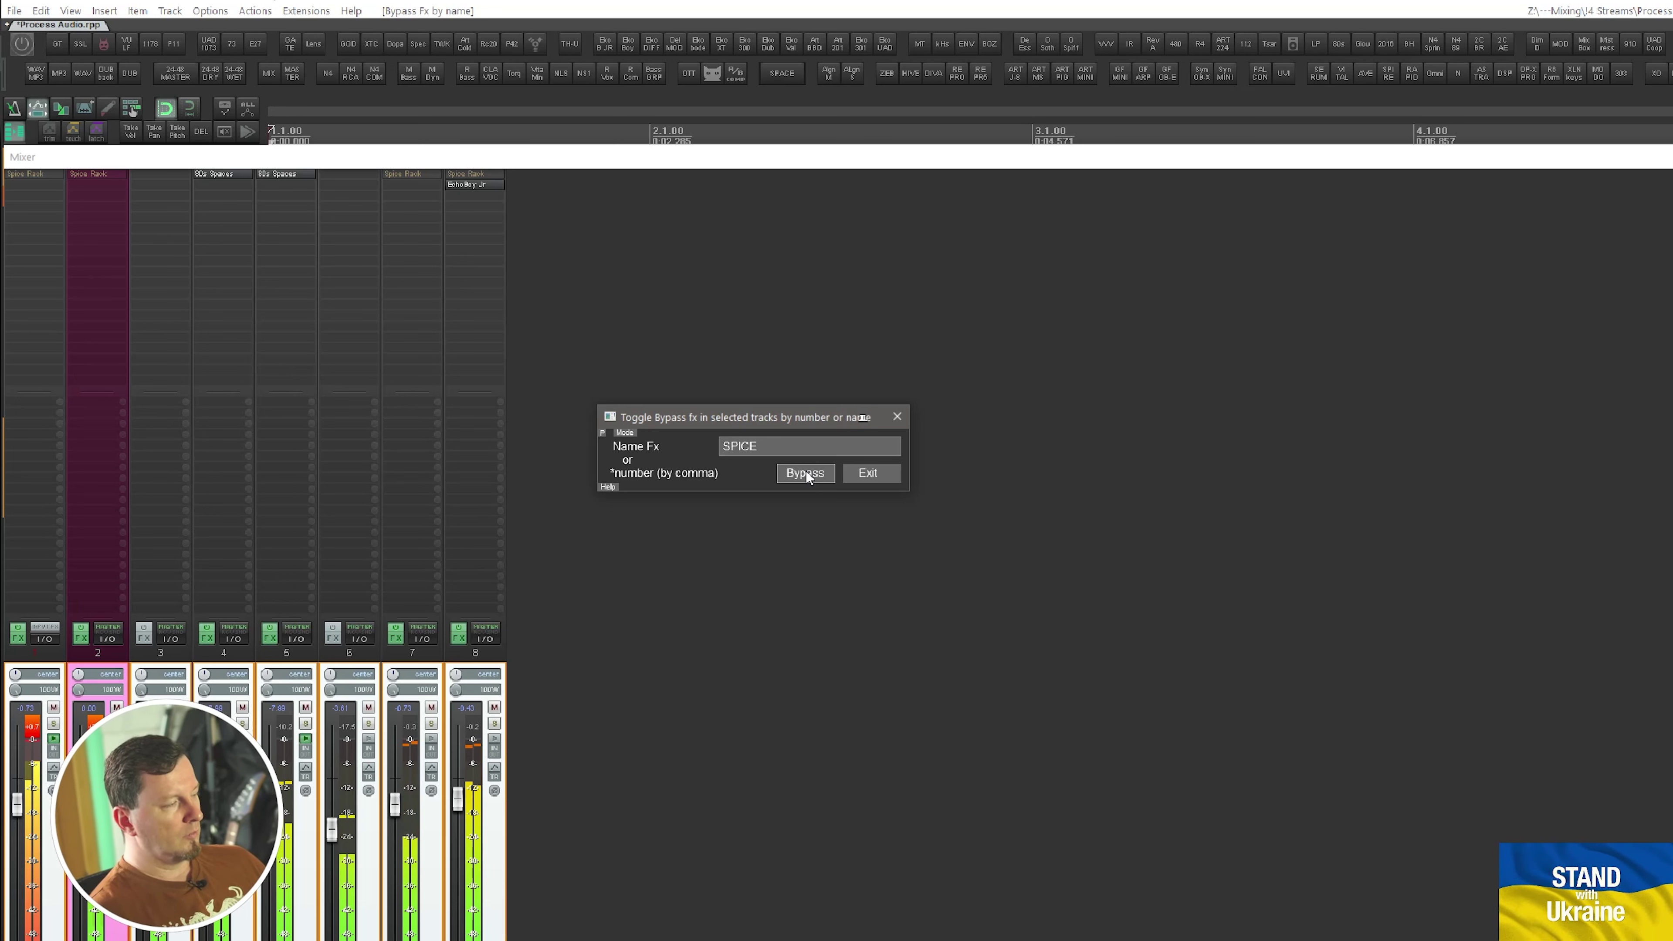
left_click(806, 474)
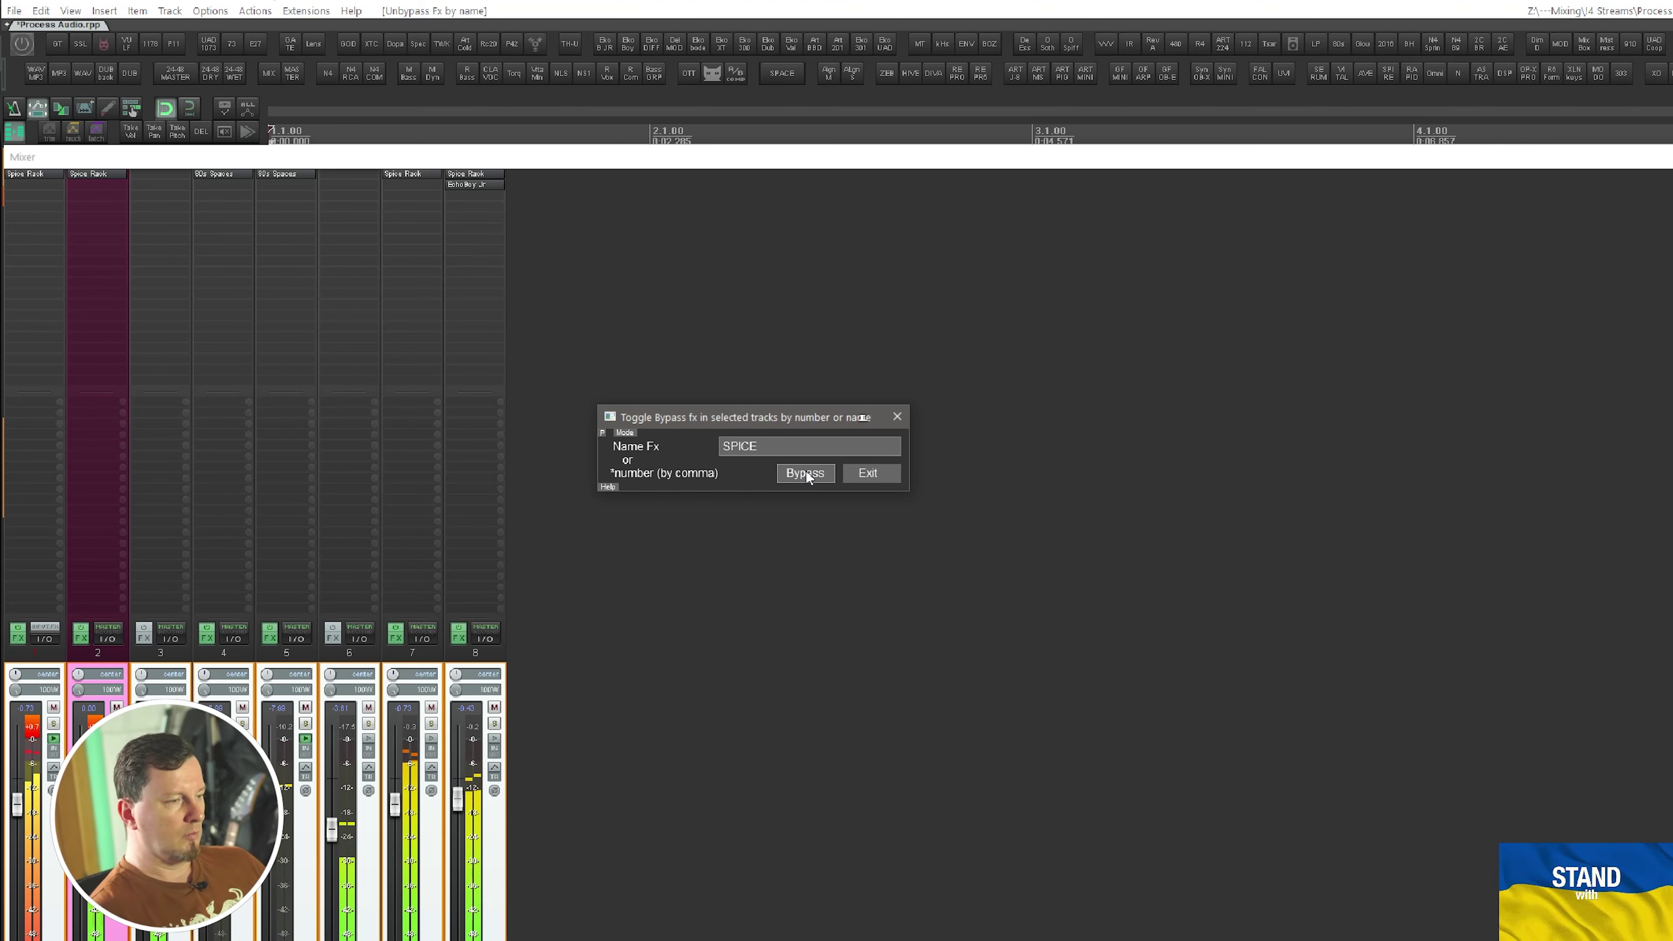
left_click(854, 474)
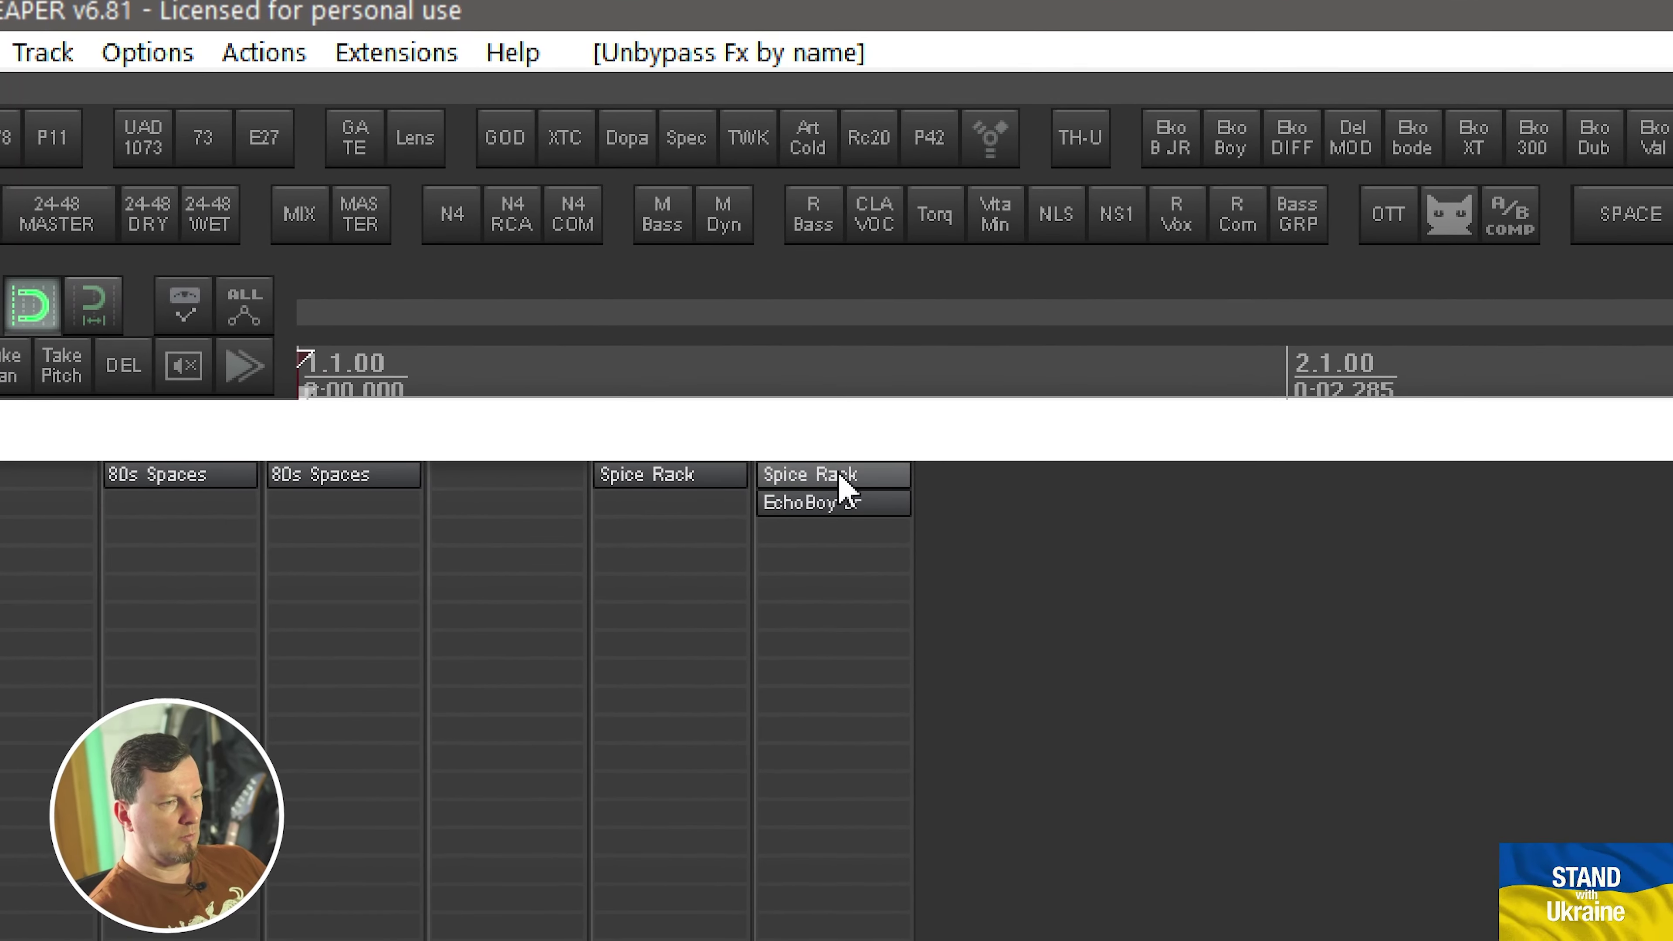
left_click(845, 488, "shift")
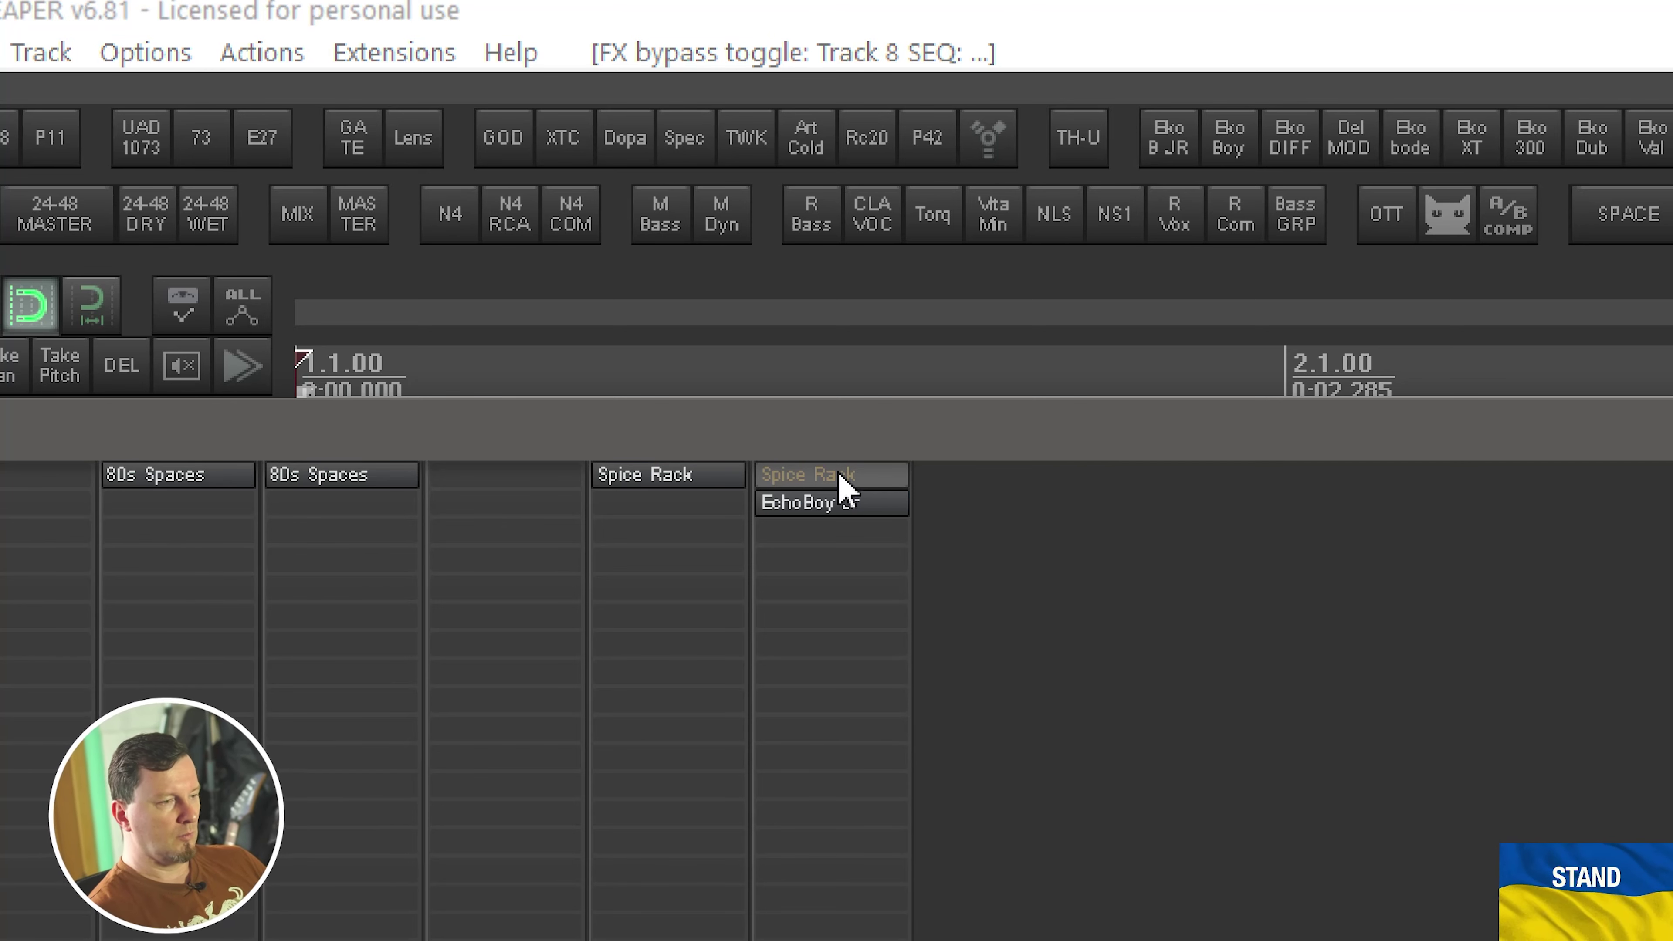
key("space")
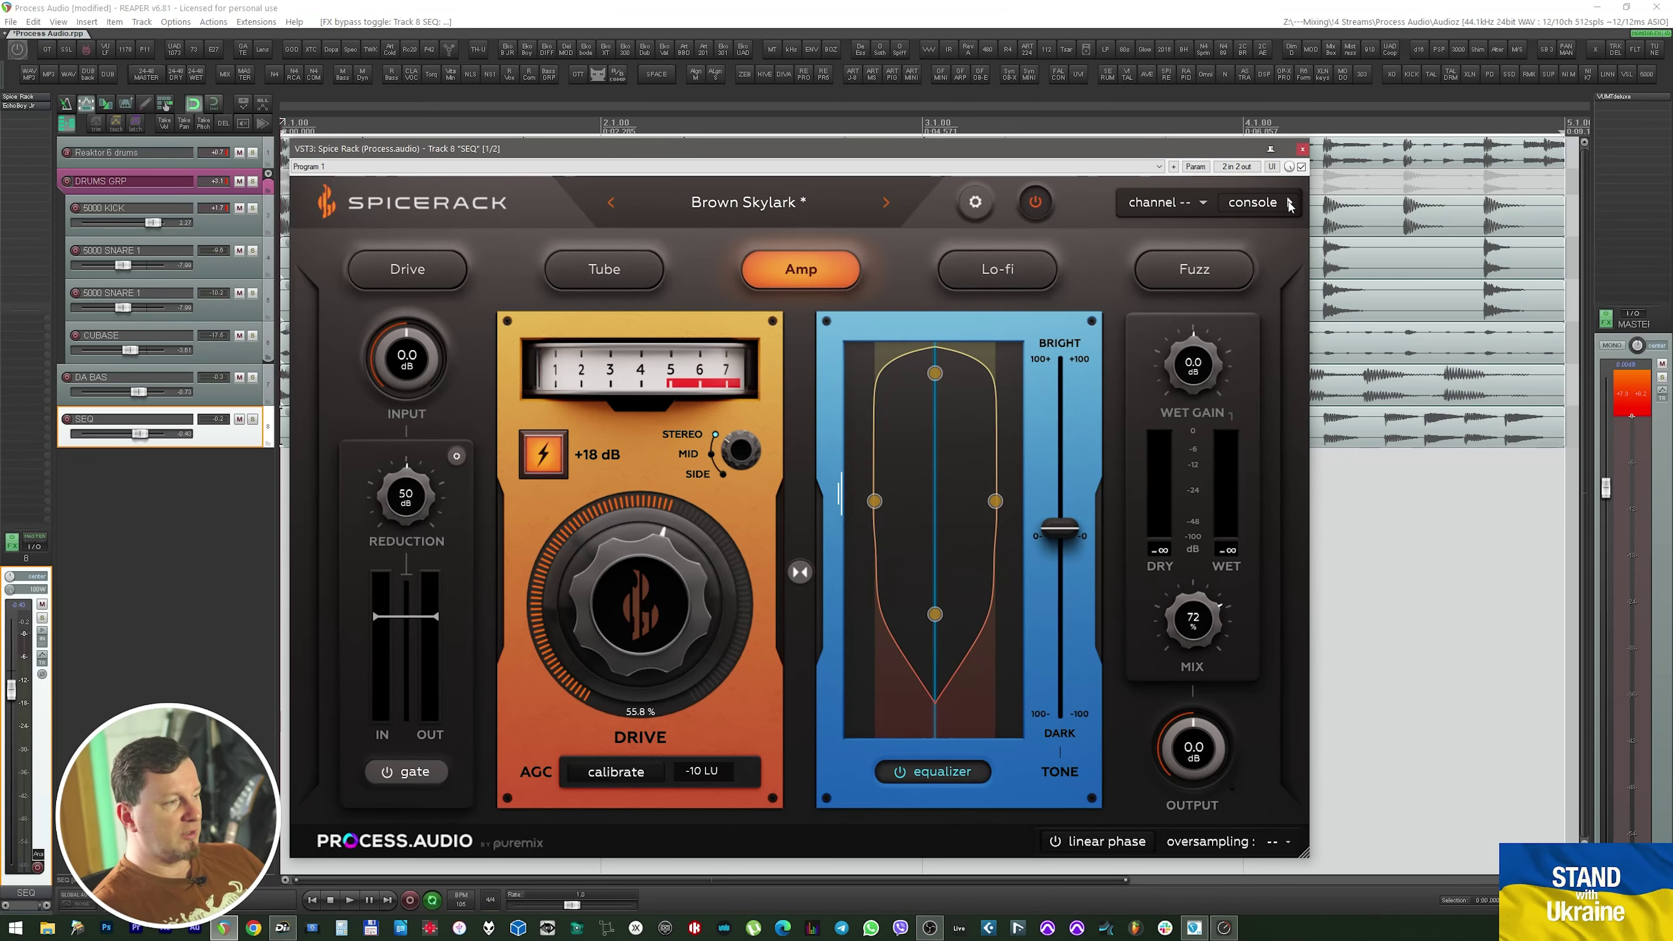
Assign the sequence track's Spice Rack to channel 7 and close its window
left_click(1199, 209)
left_click(1191, 366)
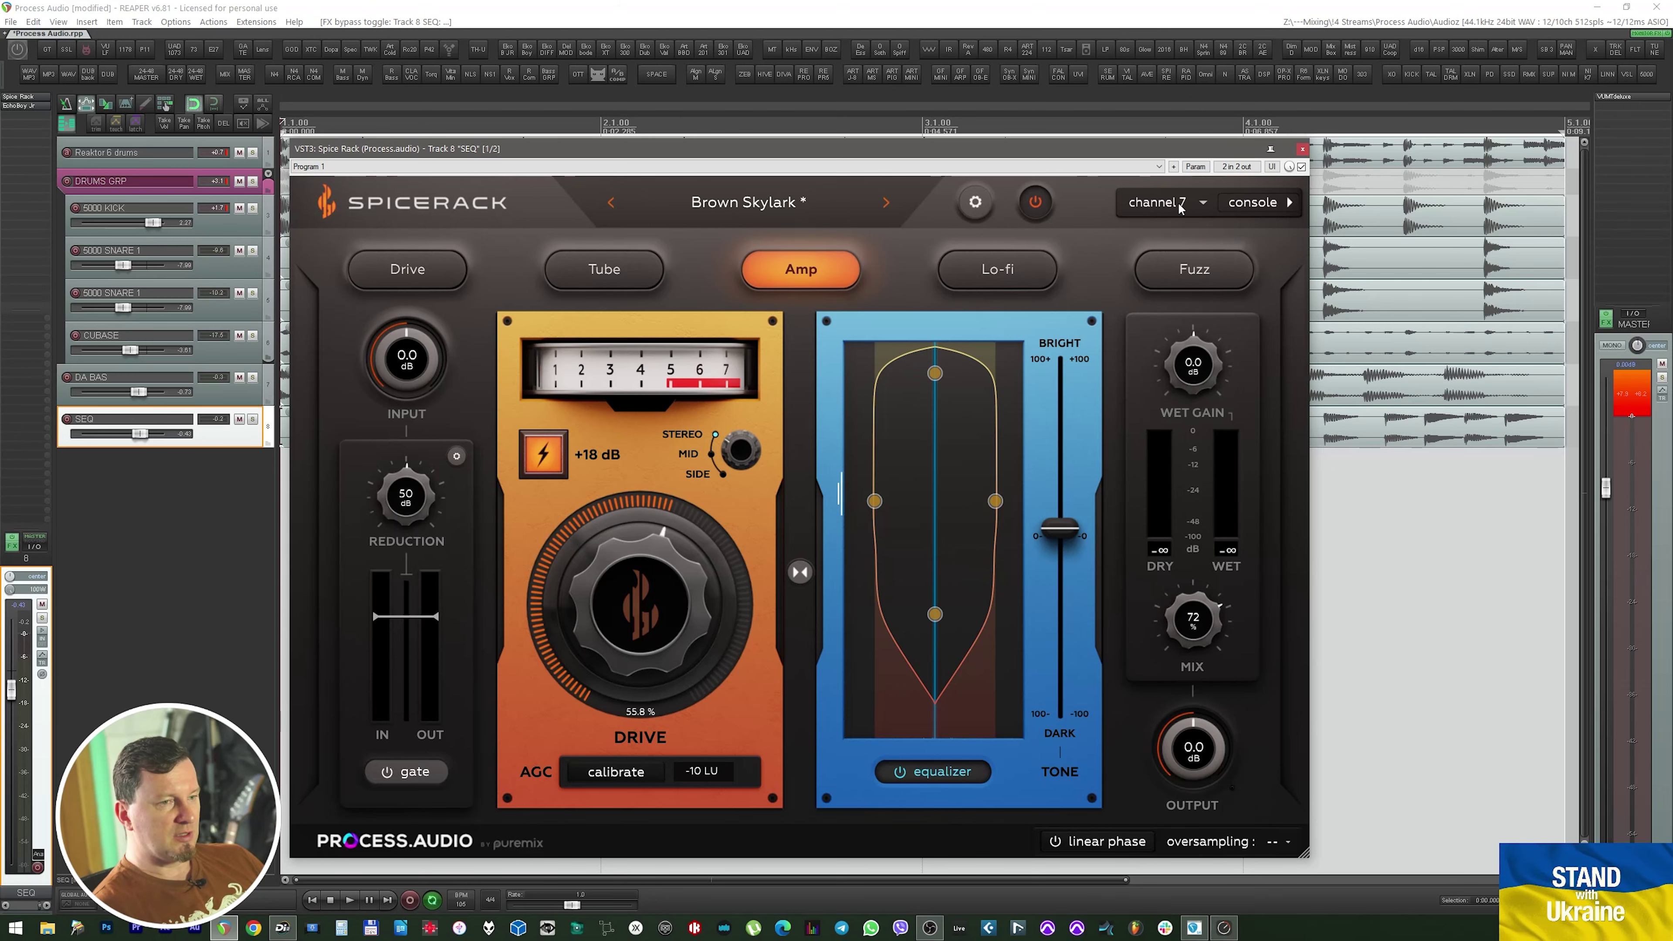
left_click(1302, 151)
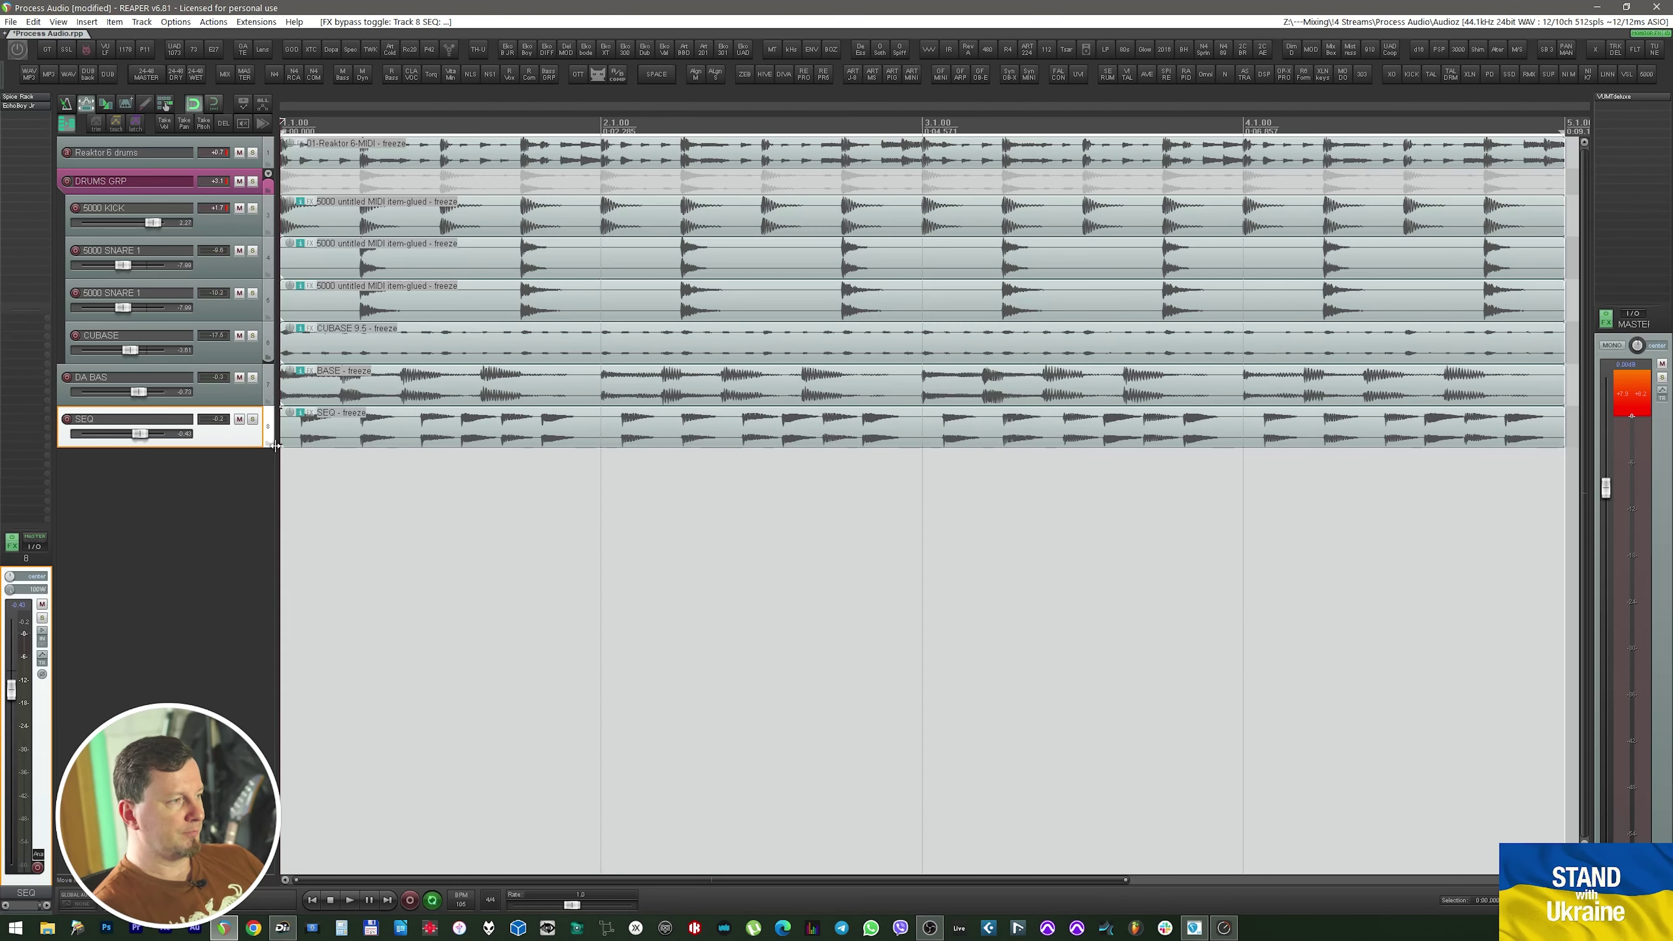
Assign the Spice Rack on the DA BAS track to channel 6 and close its window
left_click(174, 376)
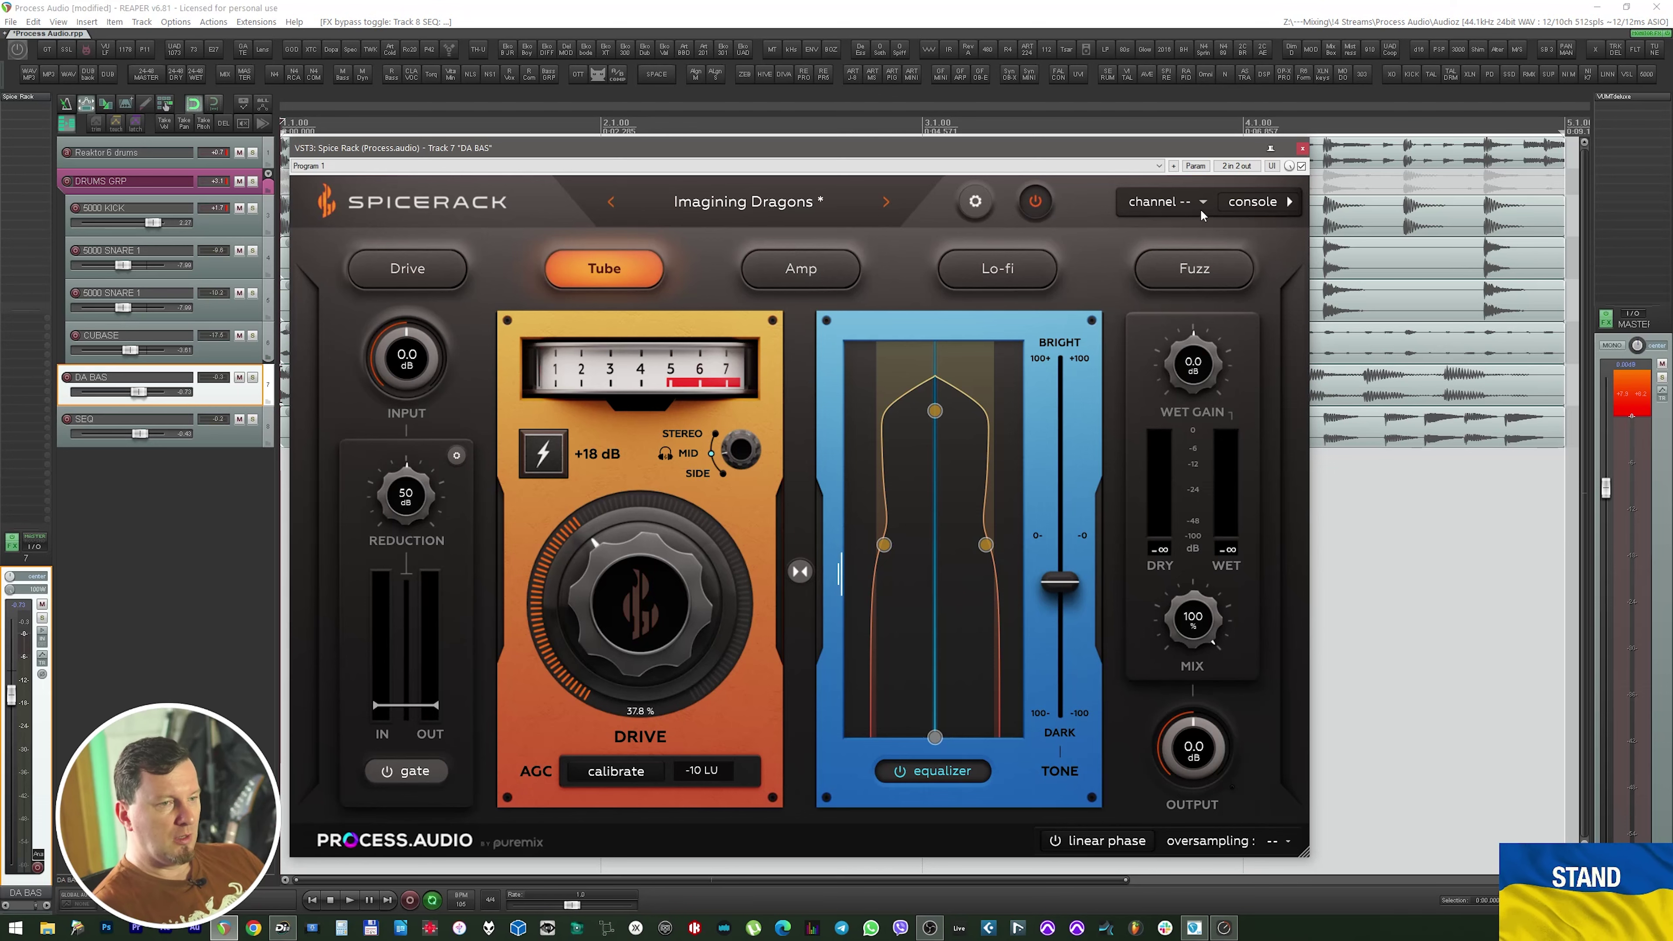
left_click(1201, 210)
left_click(1204, 369)
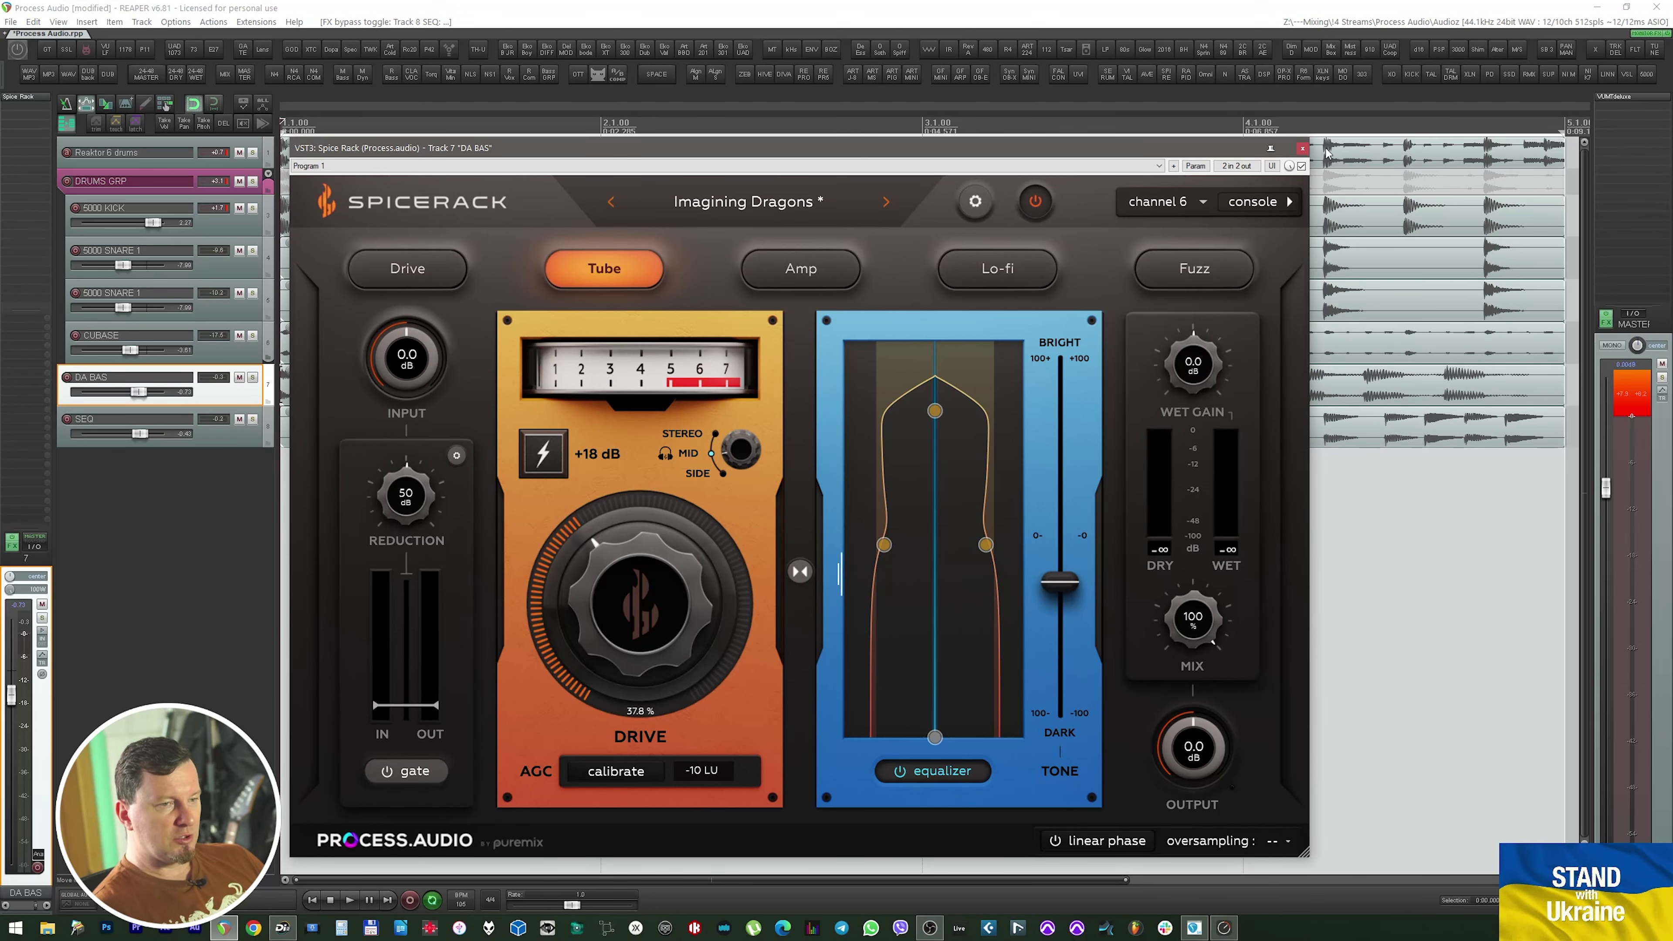
left_click(1303, 151)
Assign the Spice Rack on the DRUMS GRP folder track to channel 2 and close its window
left_click(178, 176)
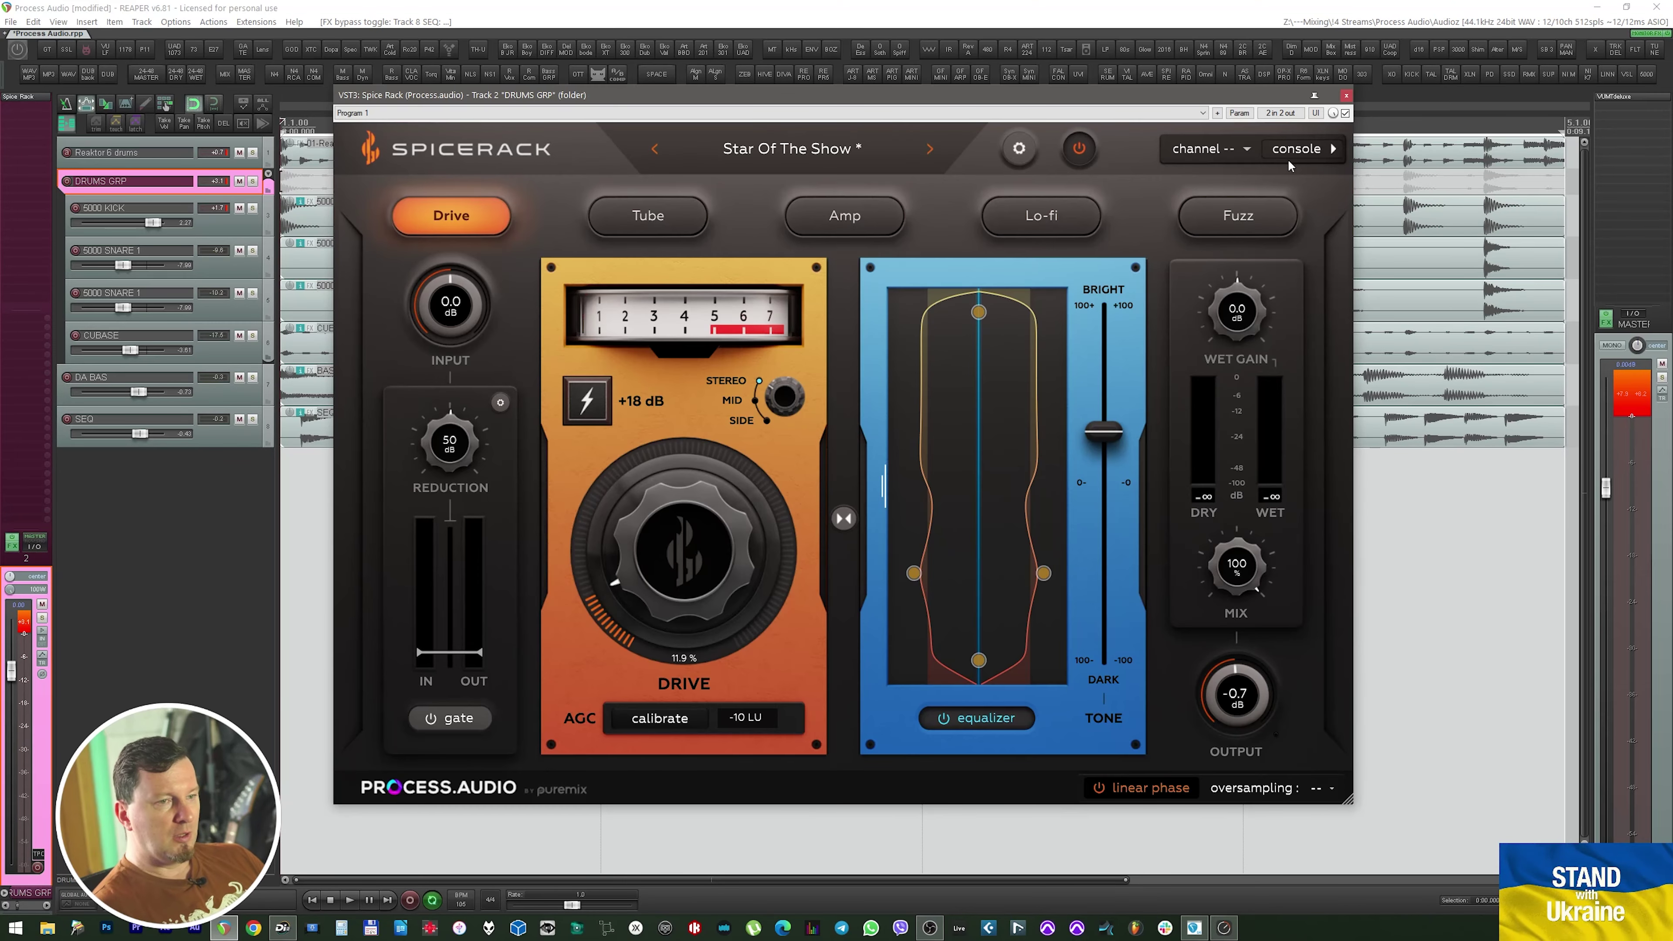
left_click(1251, 157)
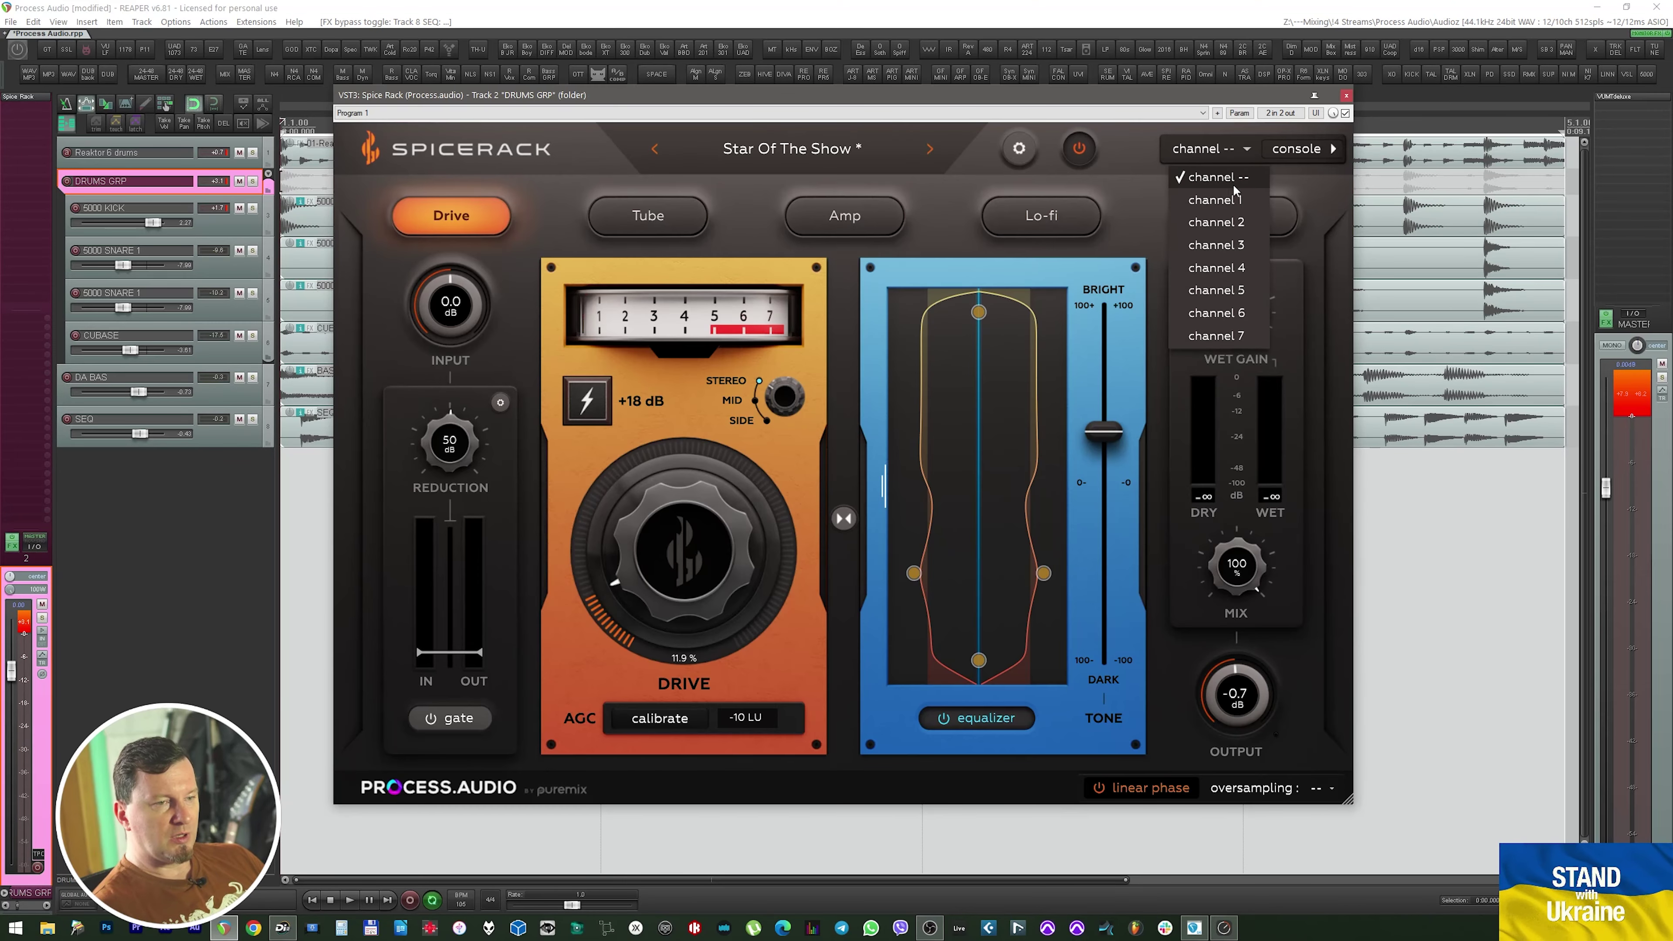
left_click(1234, 222)
left_click(1346, 96)
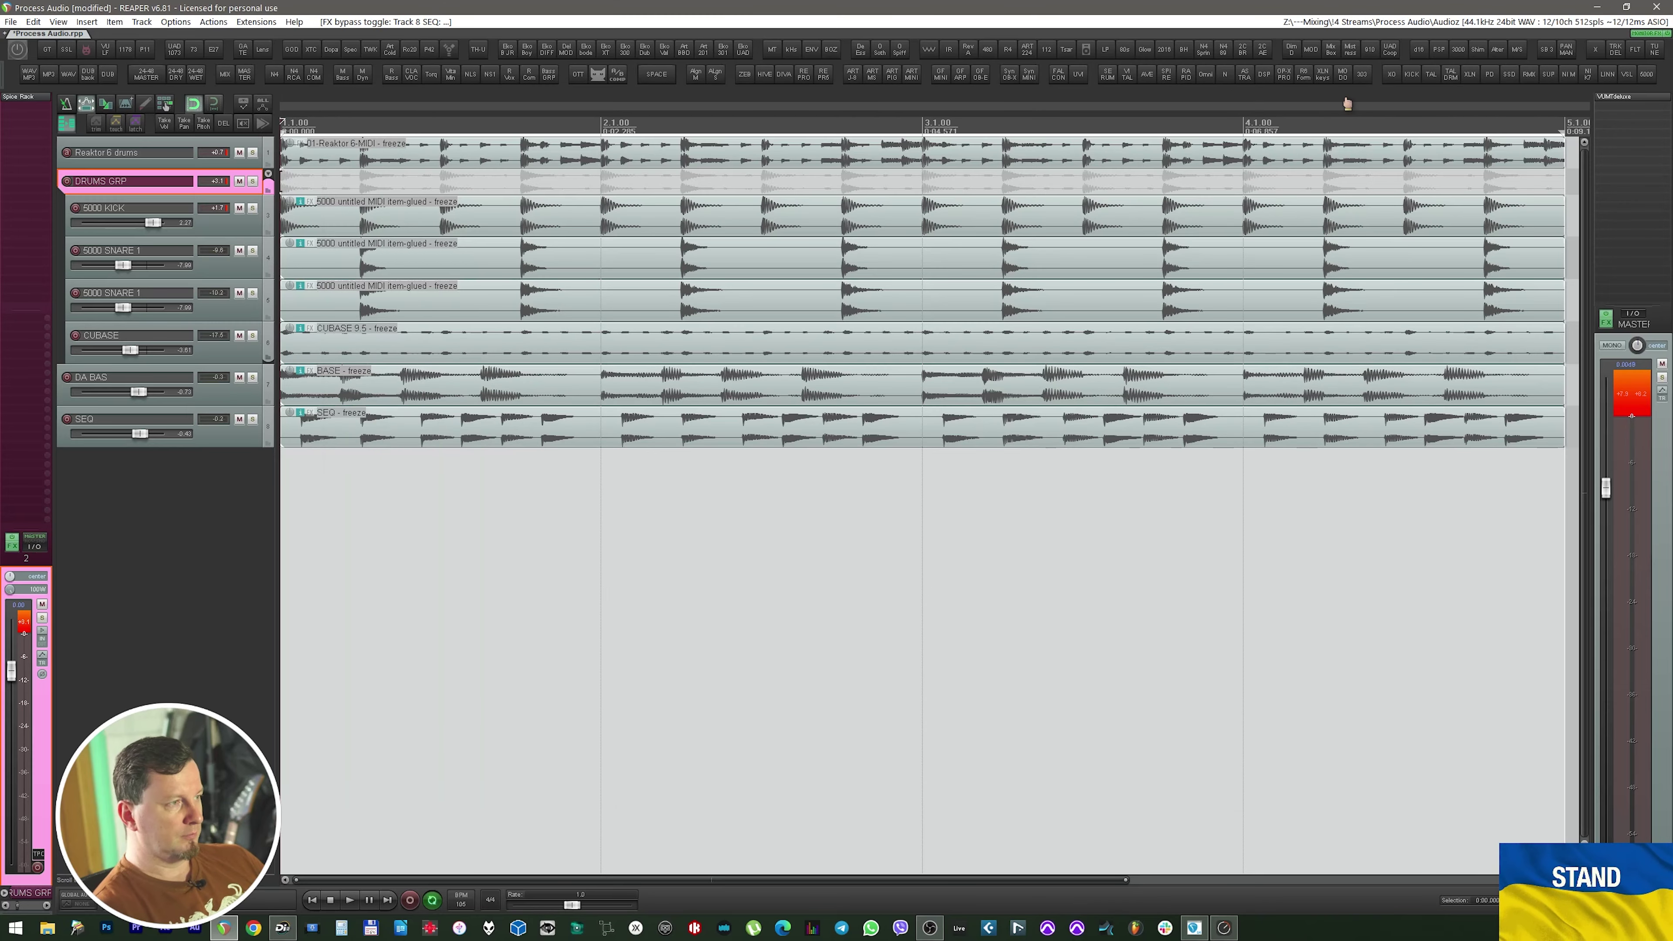
Assign the Reaktor 6 drums track's Spice Rack to channel 1 and open its console remote
key("Up")
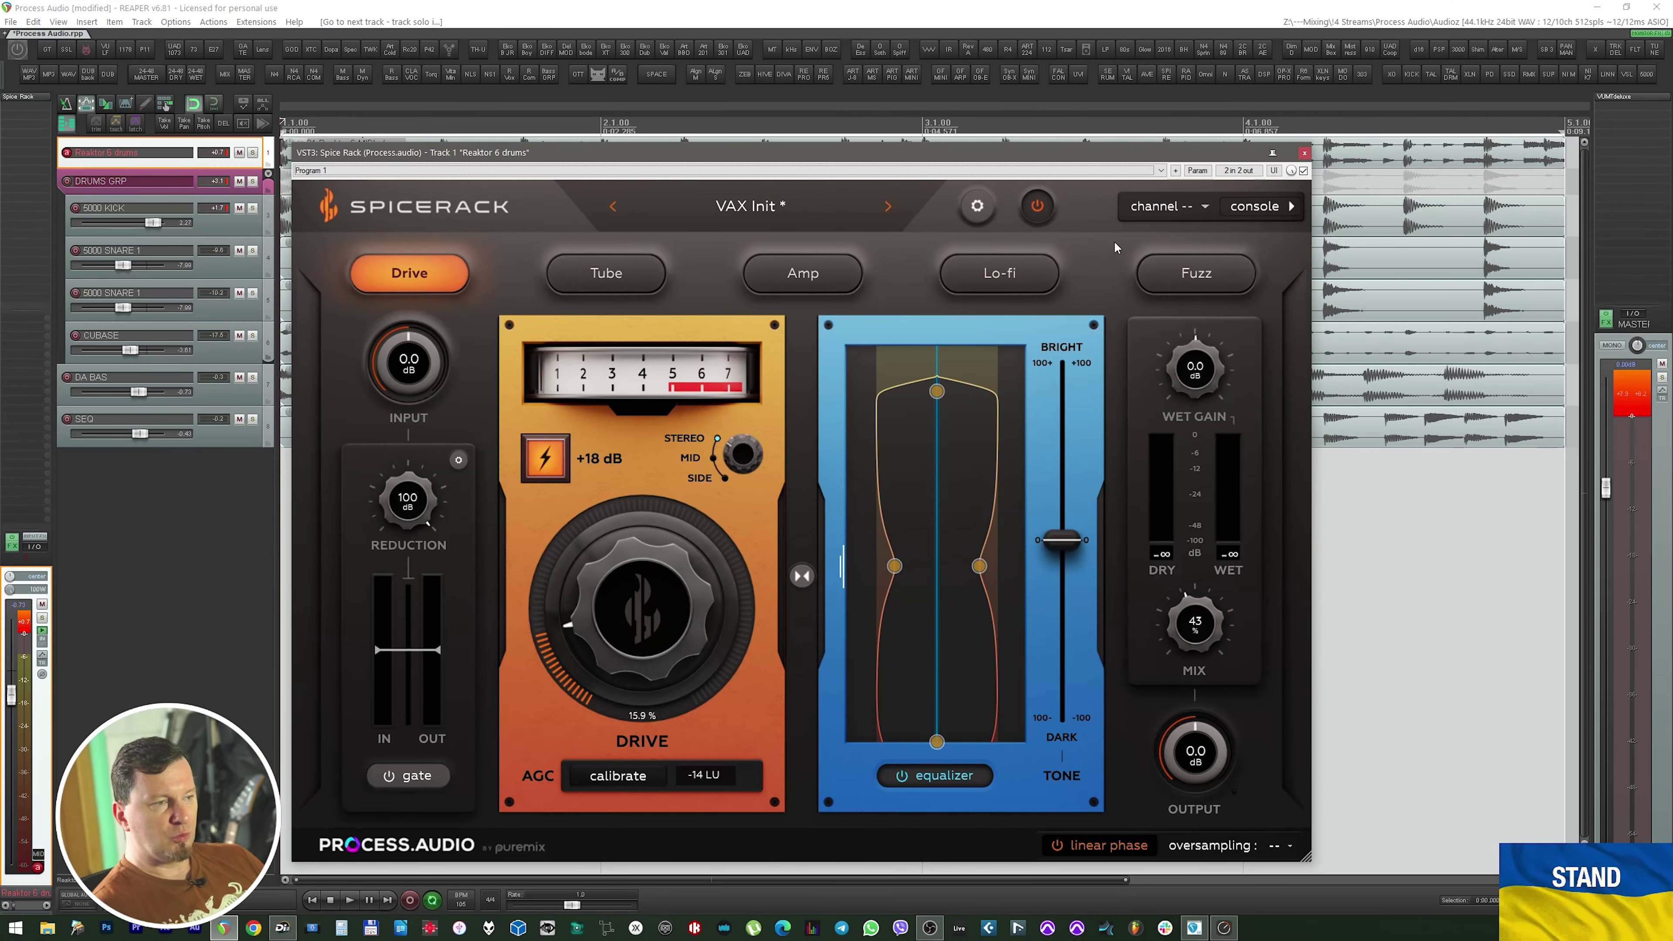
left_click(1203, 207)
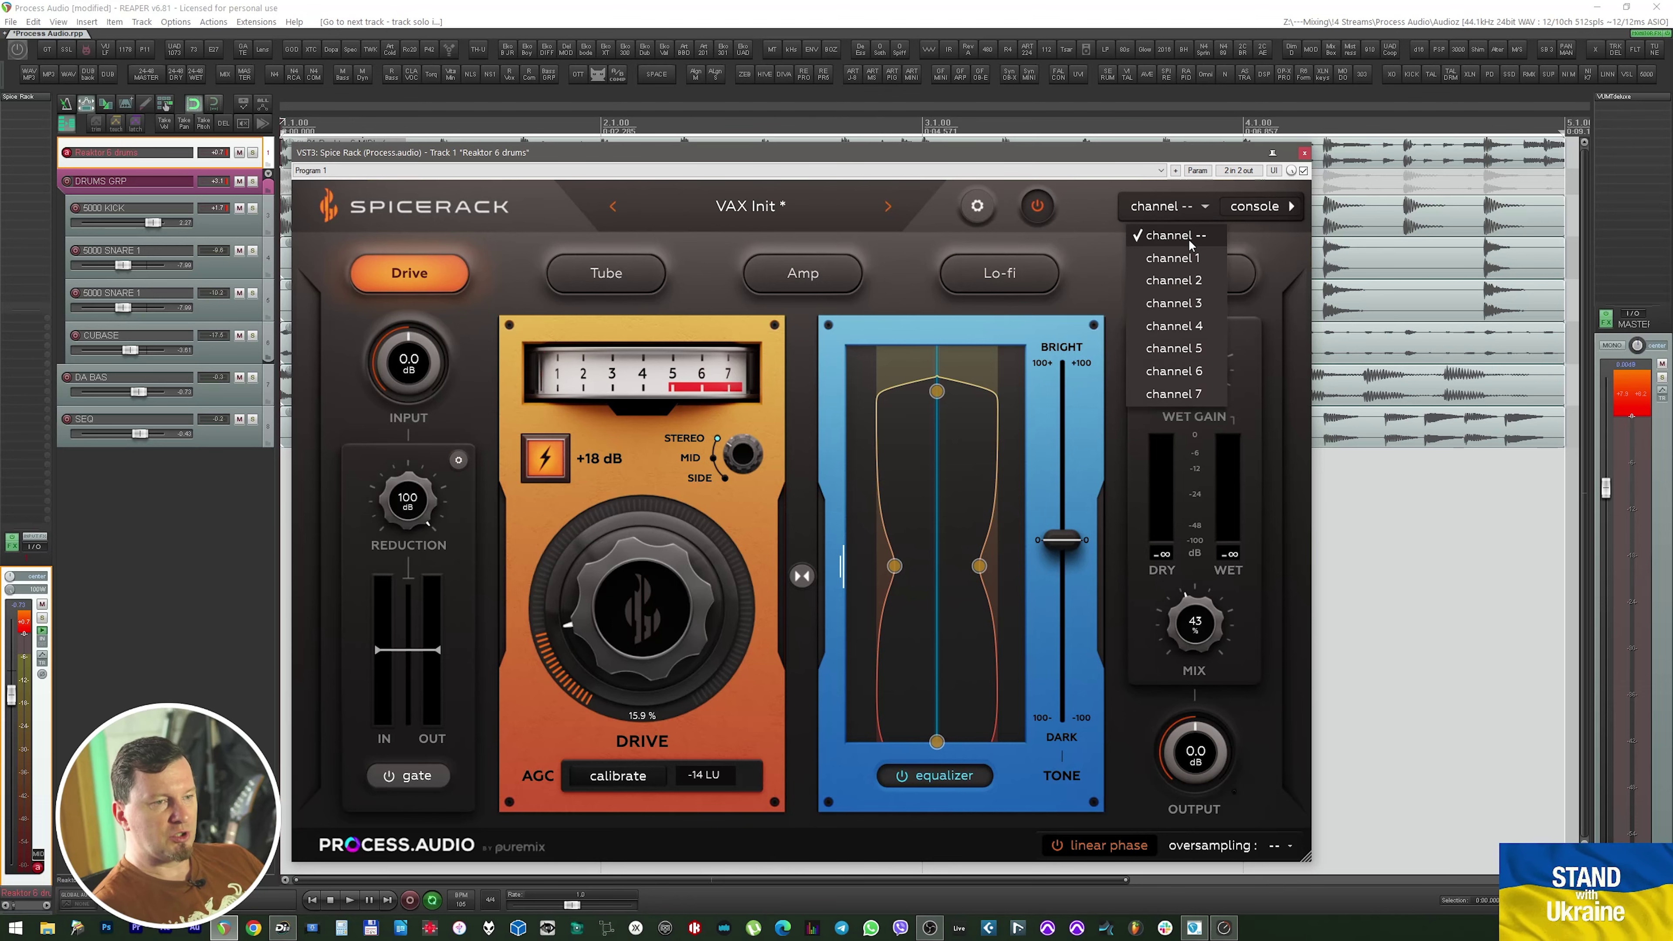
left_click(1191, 258)
left_click(1255, 207)
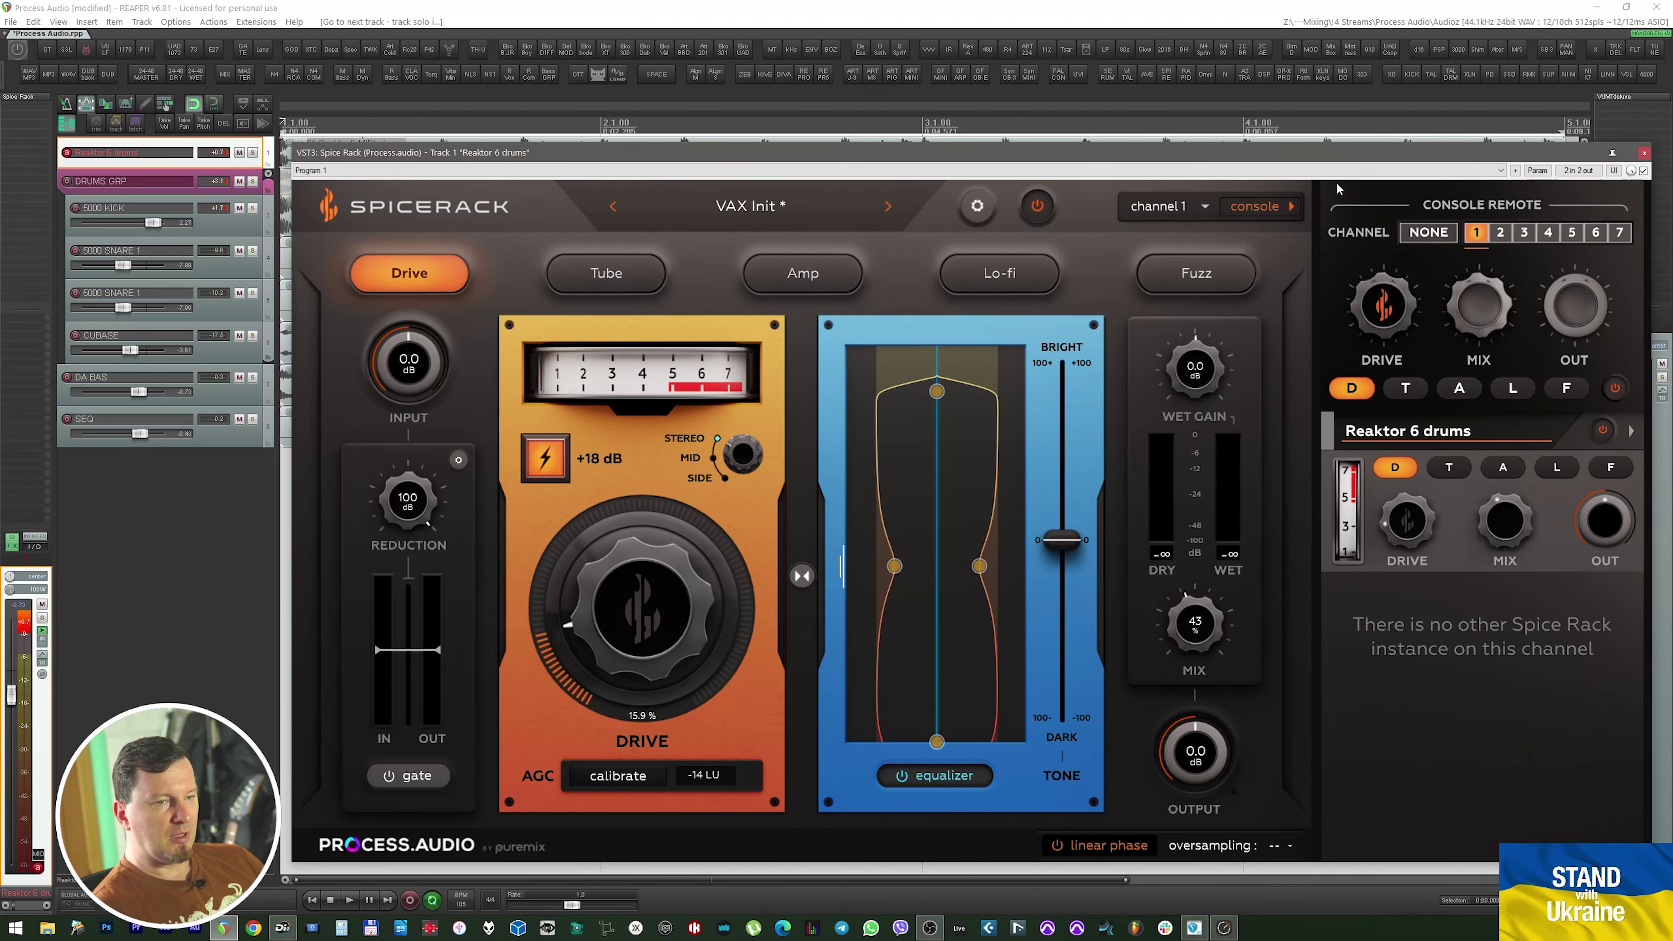
left_click_drag(1362, 152, 1320, 126)
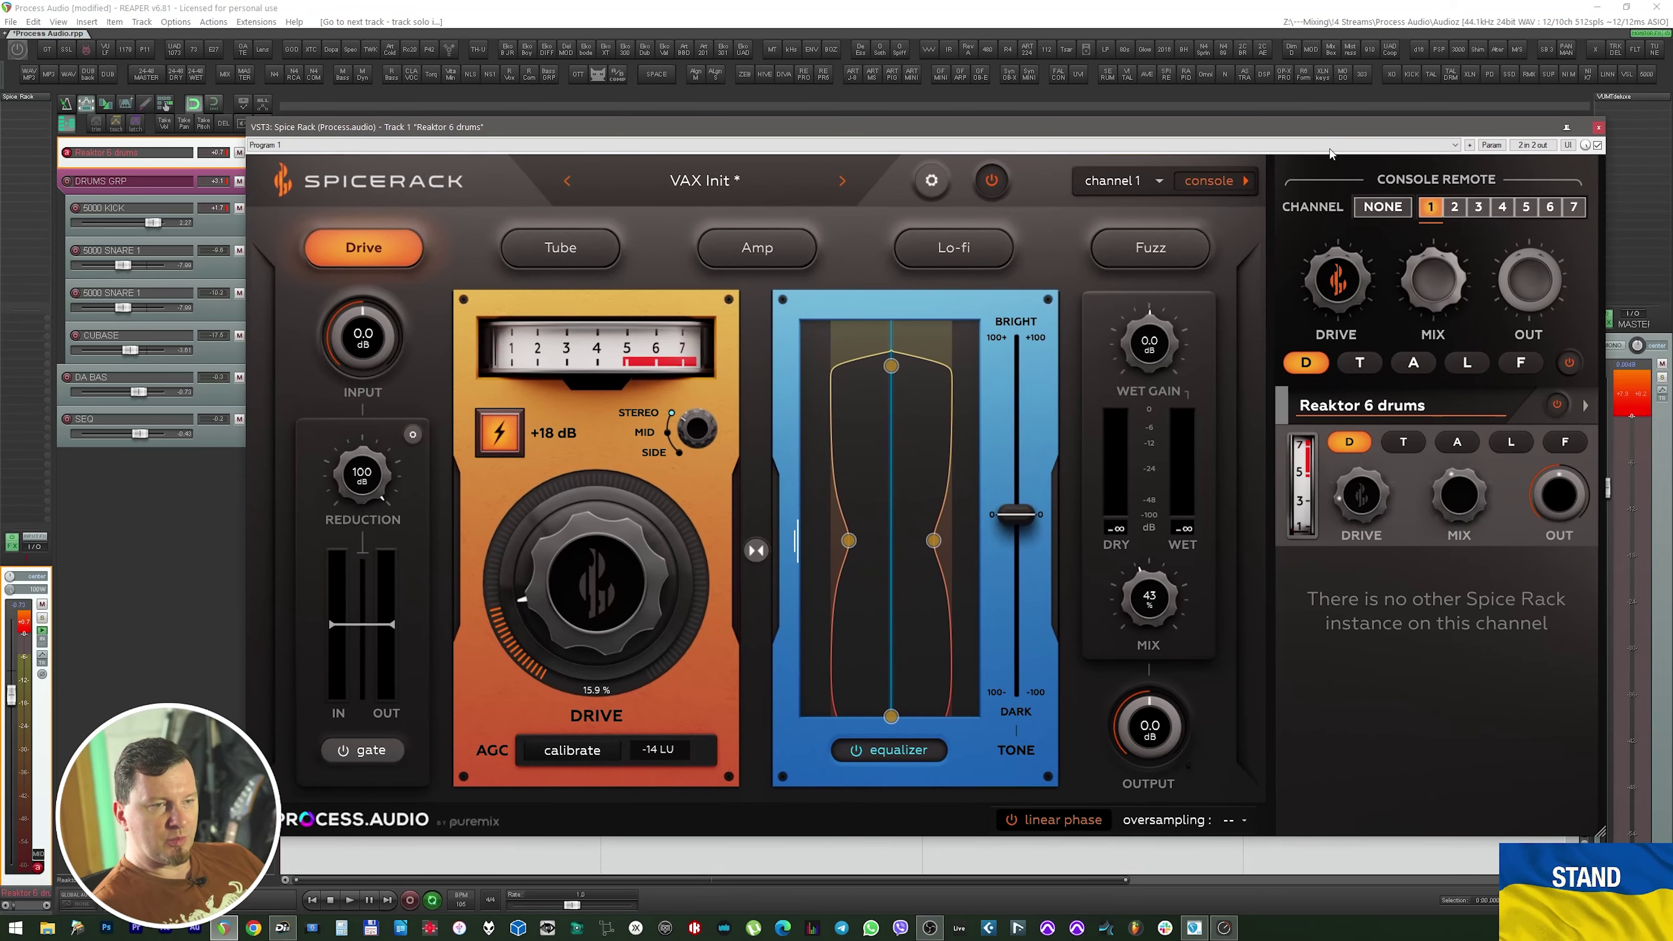
Look through the instances on console remote channels 3, 2, 6 and 7, and return to channel 1
left_click(1476, 206)
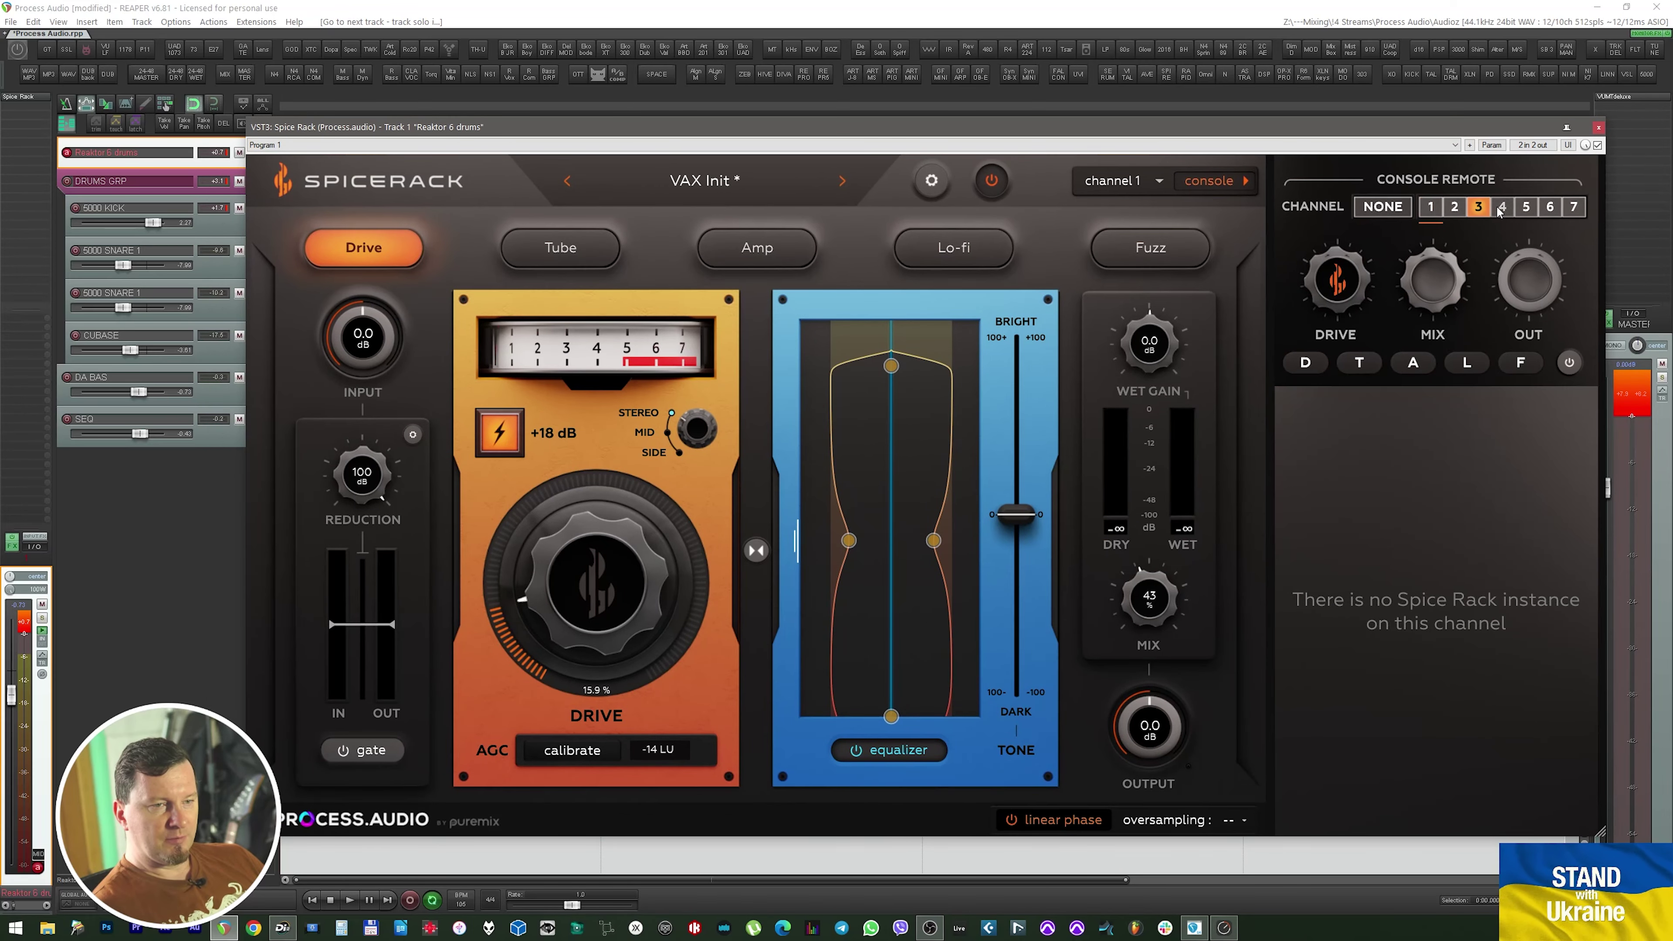
left_click(1451, 211)
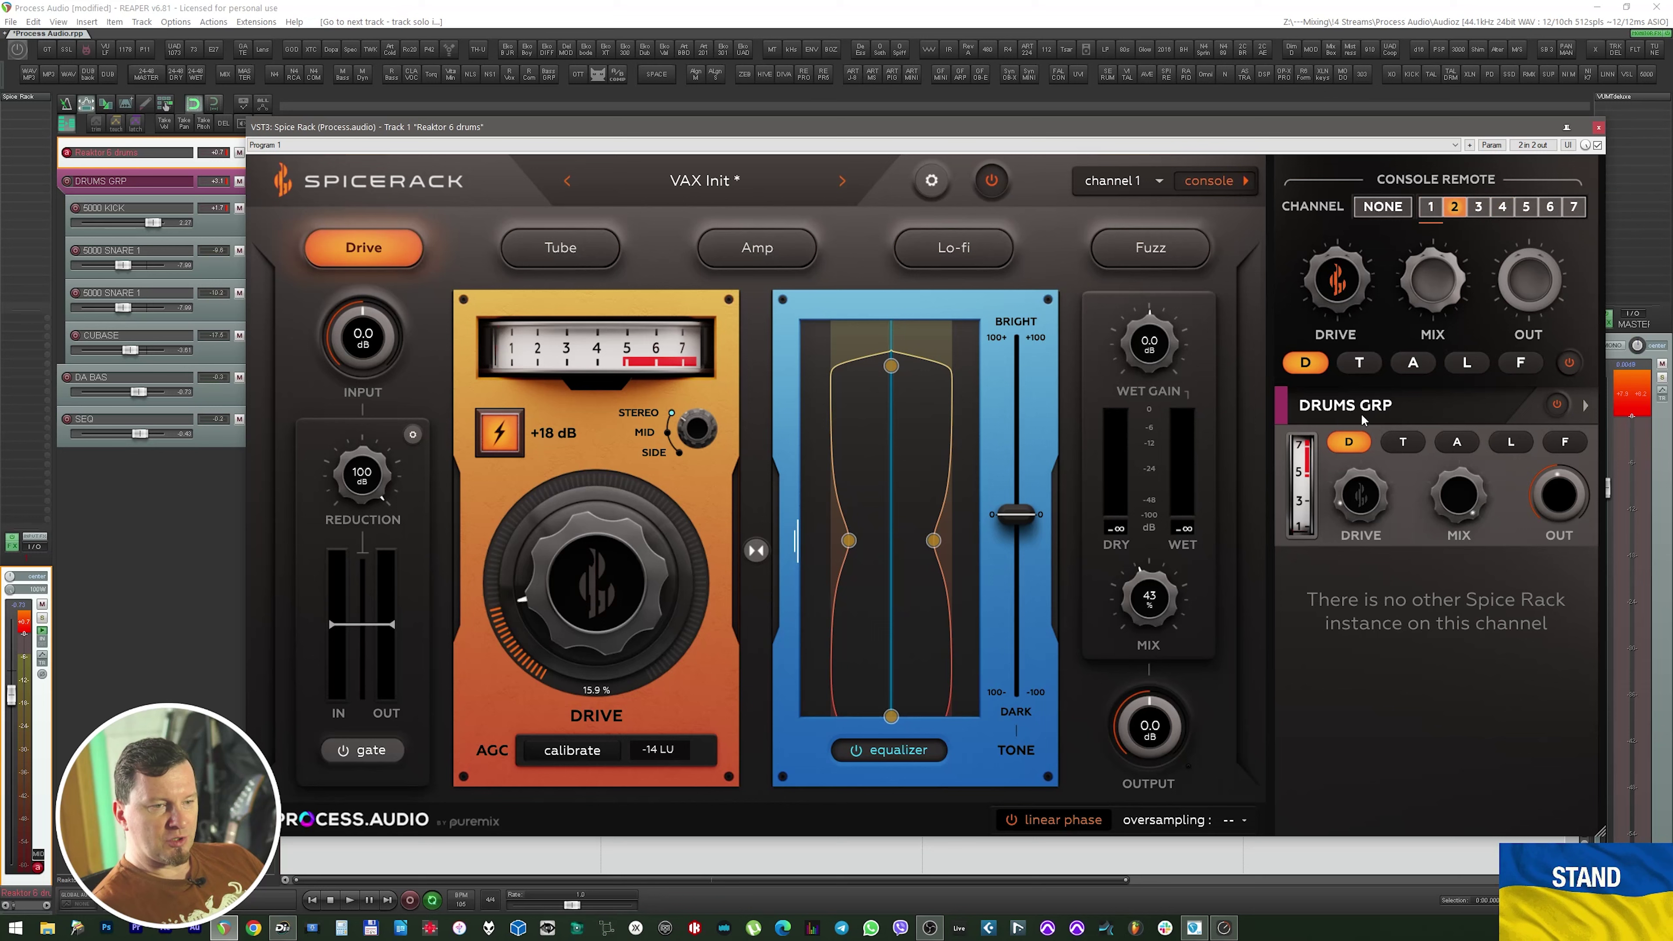
left_click(1548, 209)
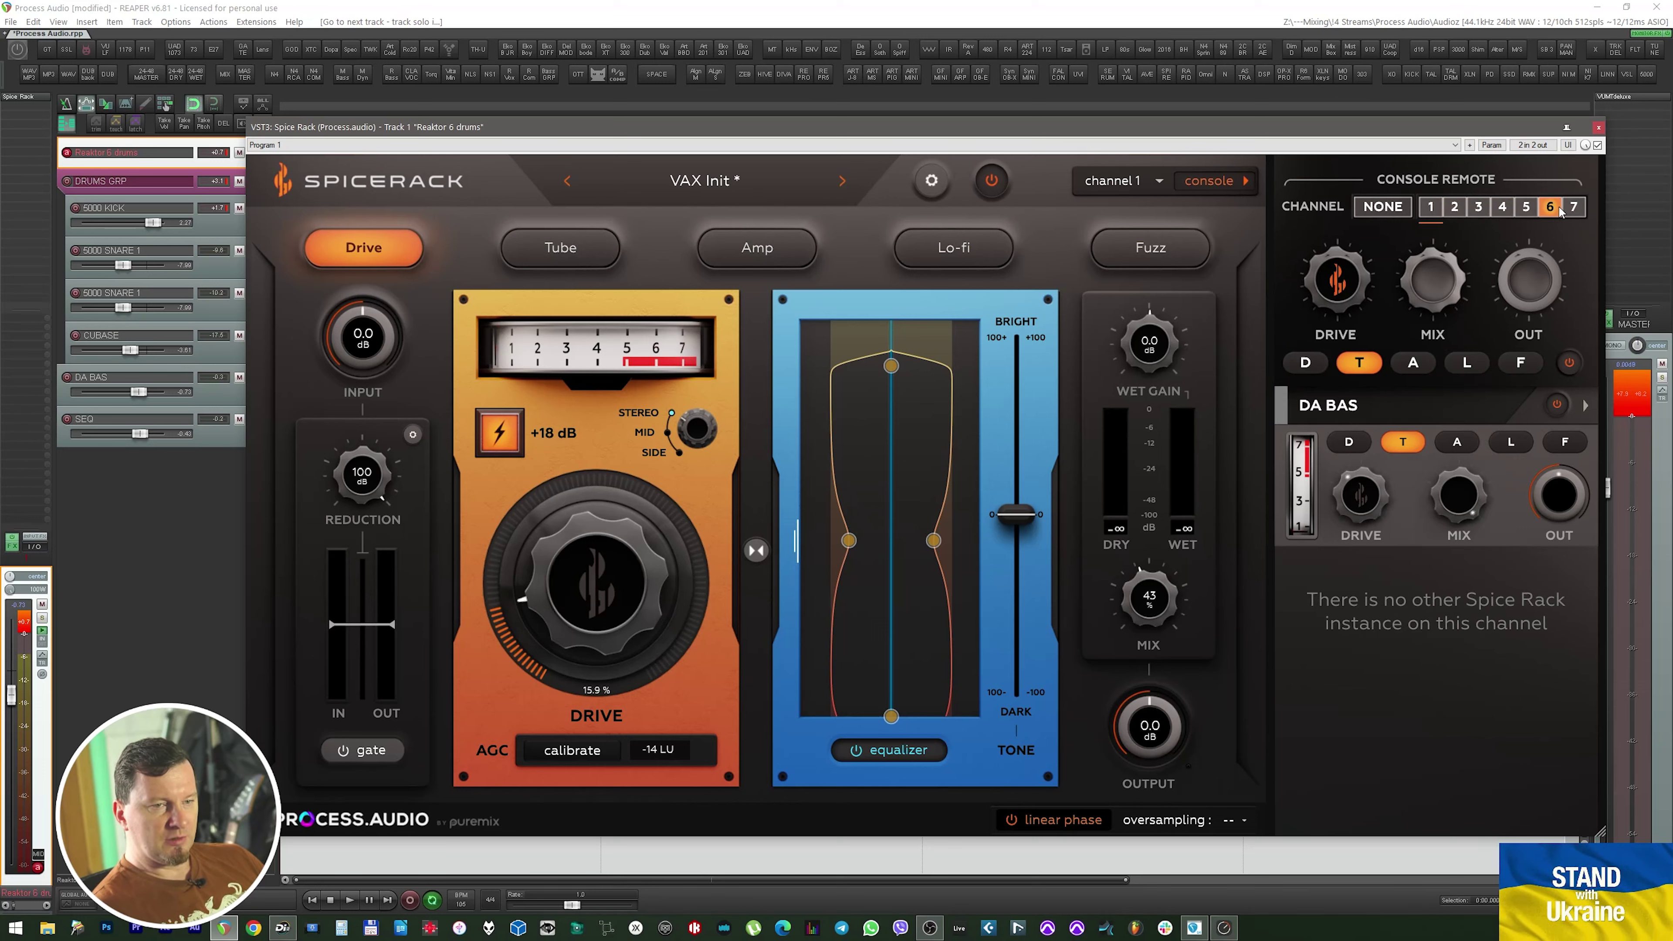
left_click(1574, 207)
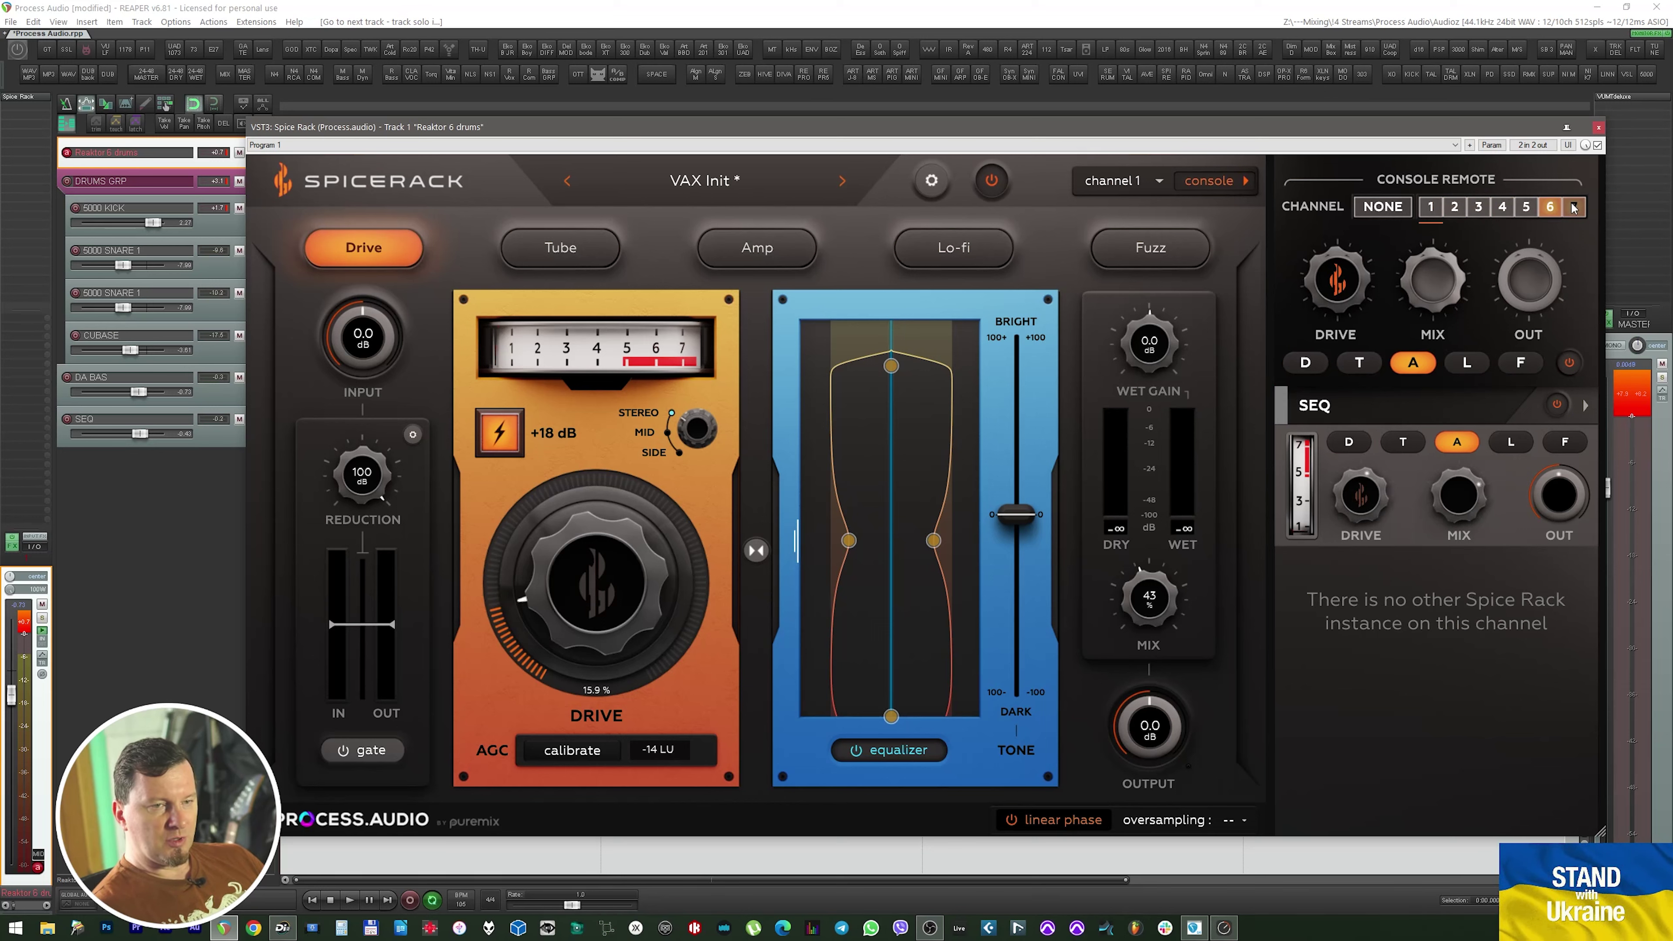
left_click(1434, 208)
left_click(1455, 208)
left_click(1434, 210)
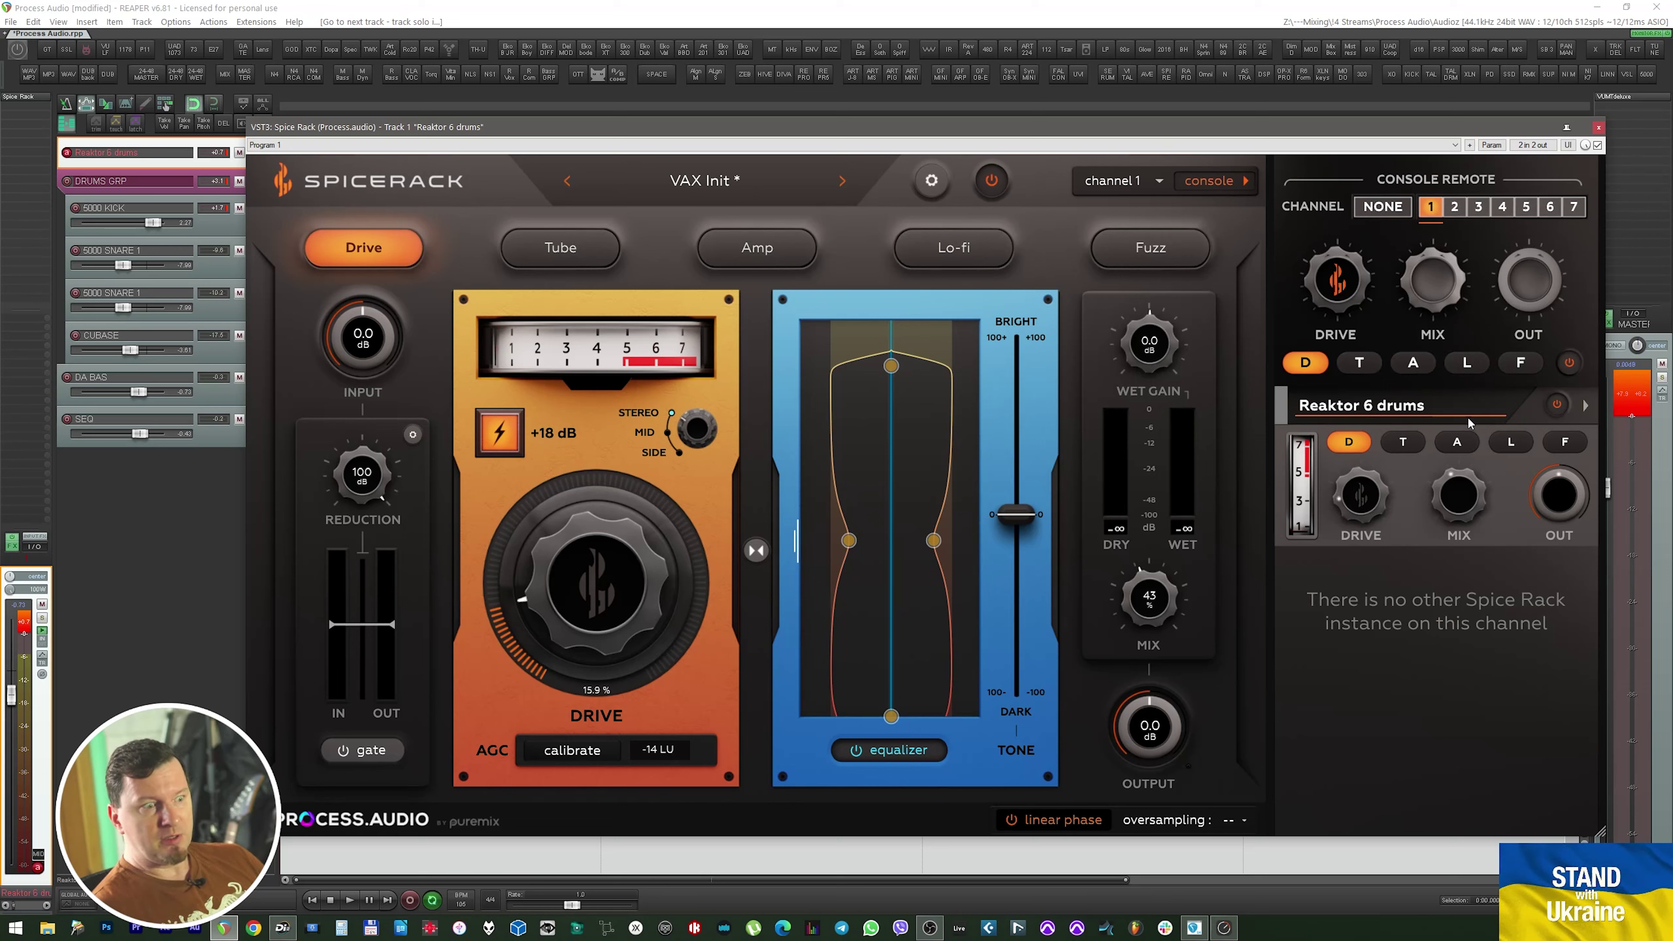
Play the full mix and adjust the sequence's drive through console remote channel 7
key("space")
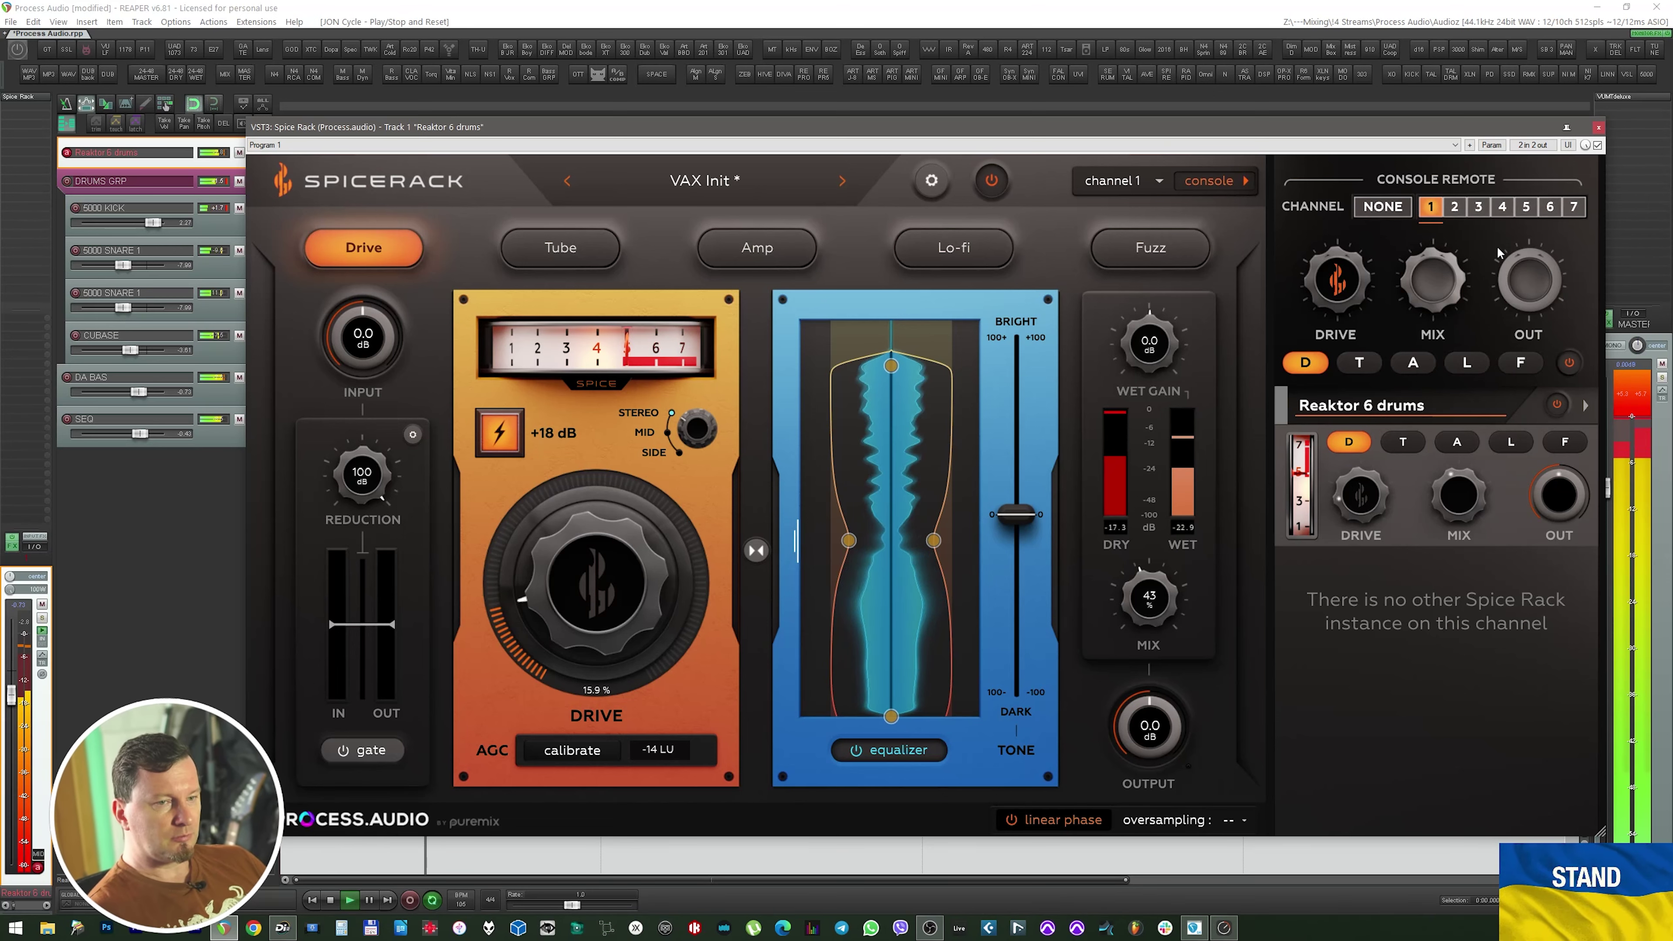
left_click(1573, 208)
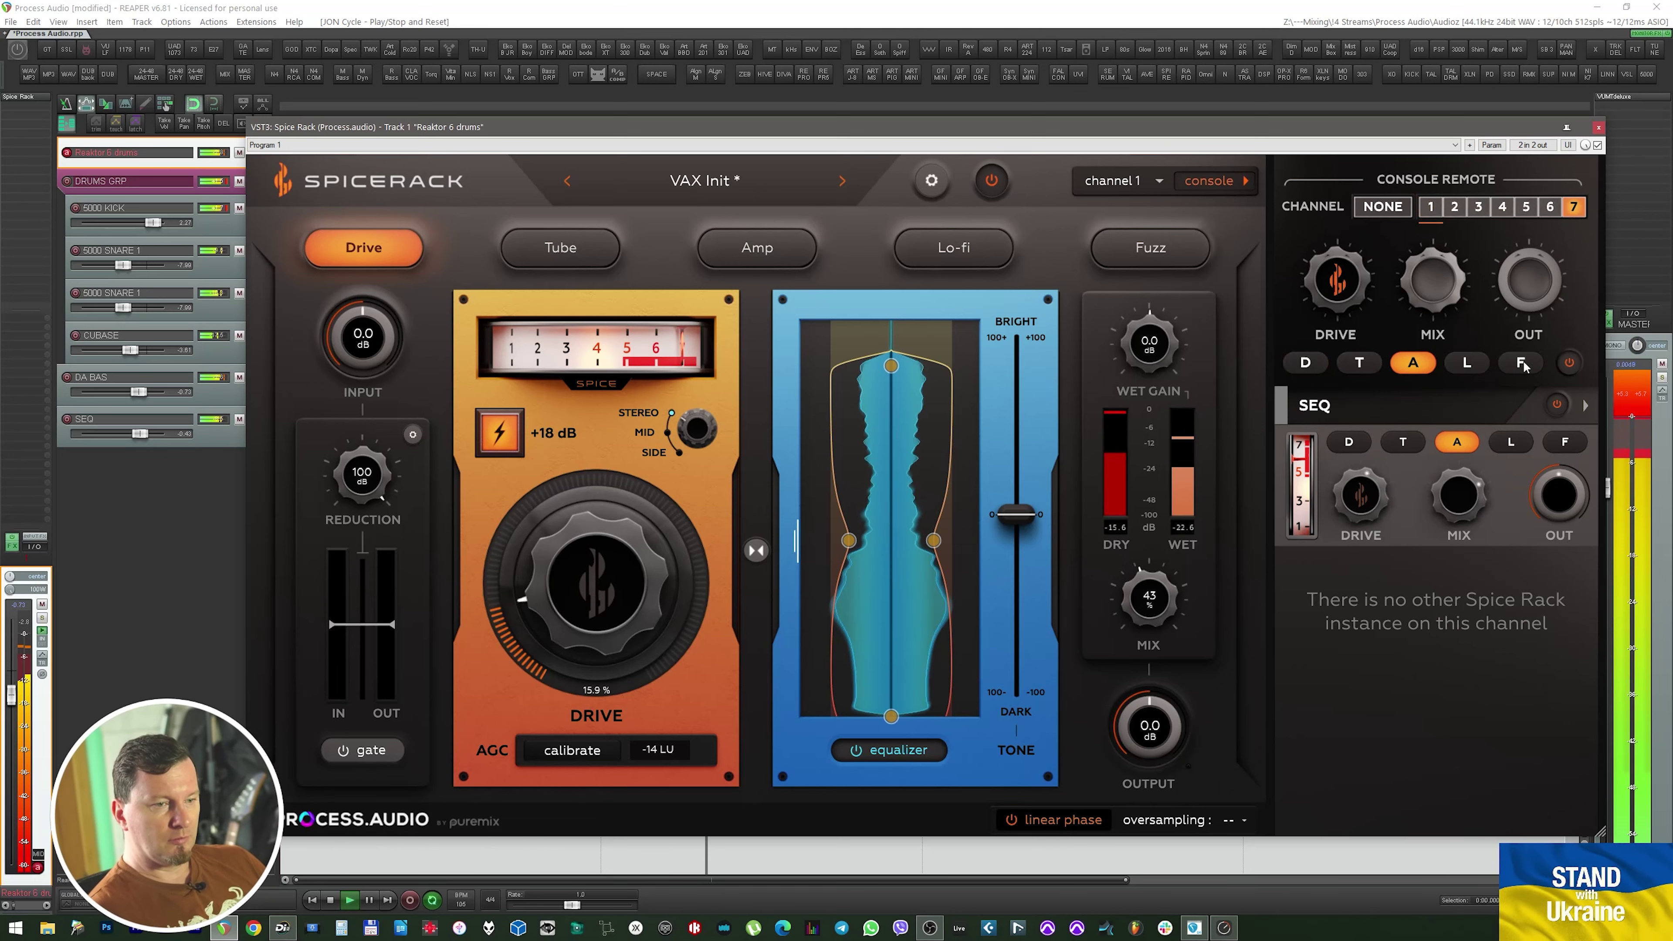
left_click_drag(1369, 499, 1458, 572)
Adjust the bass drive through console remote channel 6 while the mix plays, and stop playback
left_click(1550, 207)
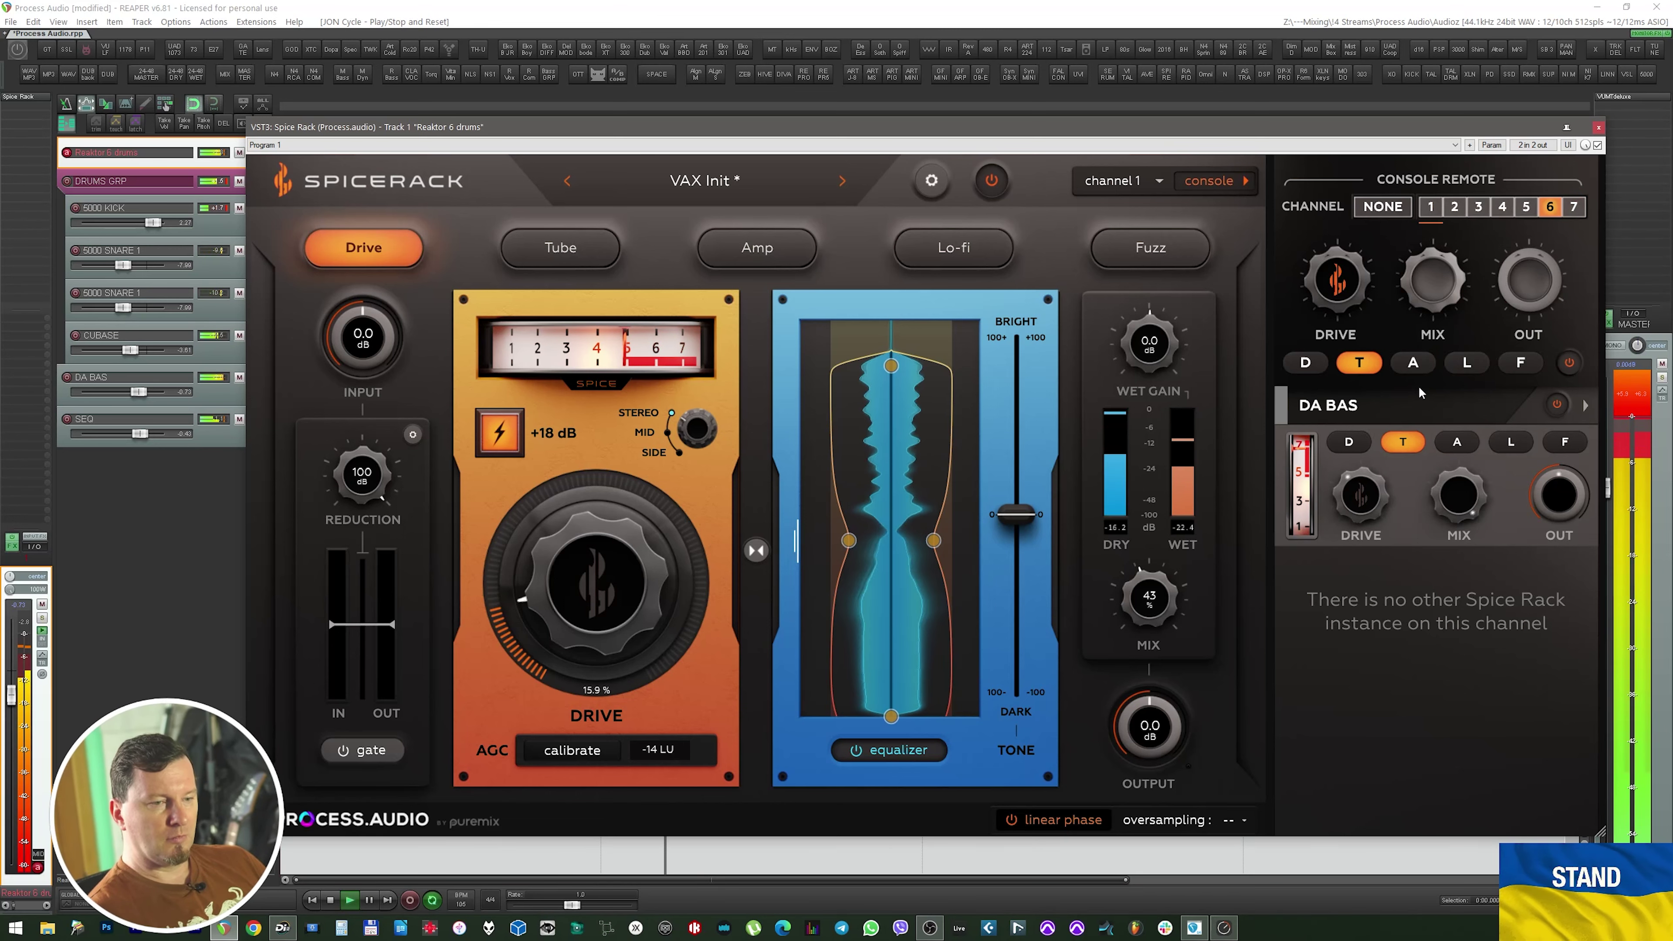
mouse_move(1369, 511)
left_mouse_down()
mouse_move(1372, 429)
mouse_move(1384, 570)
mouse_move(1376, 393)
mouse_move(1383, 537)
left_mouse_up()
key("space")
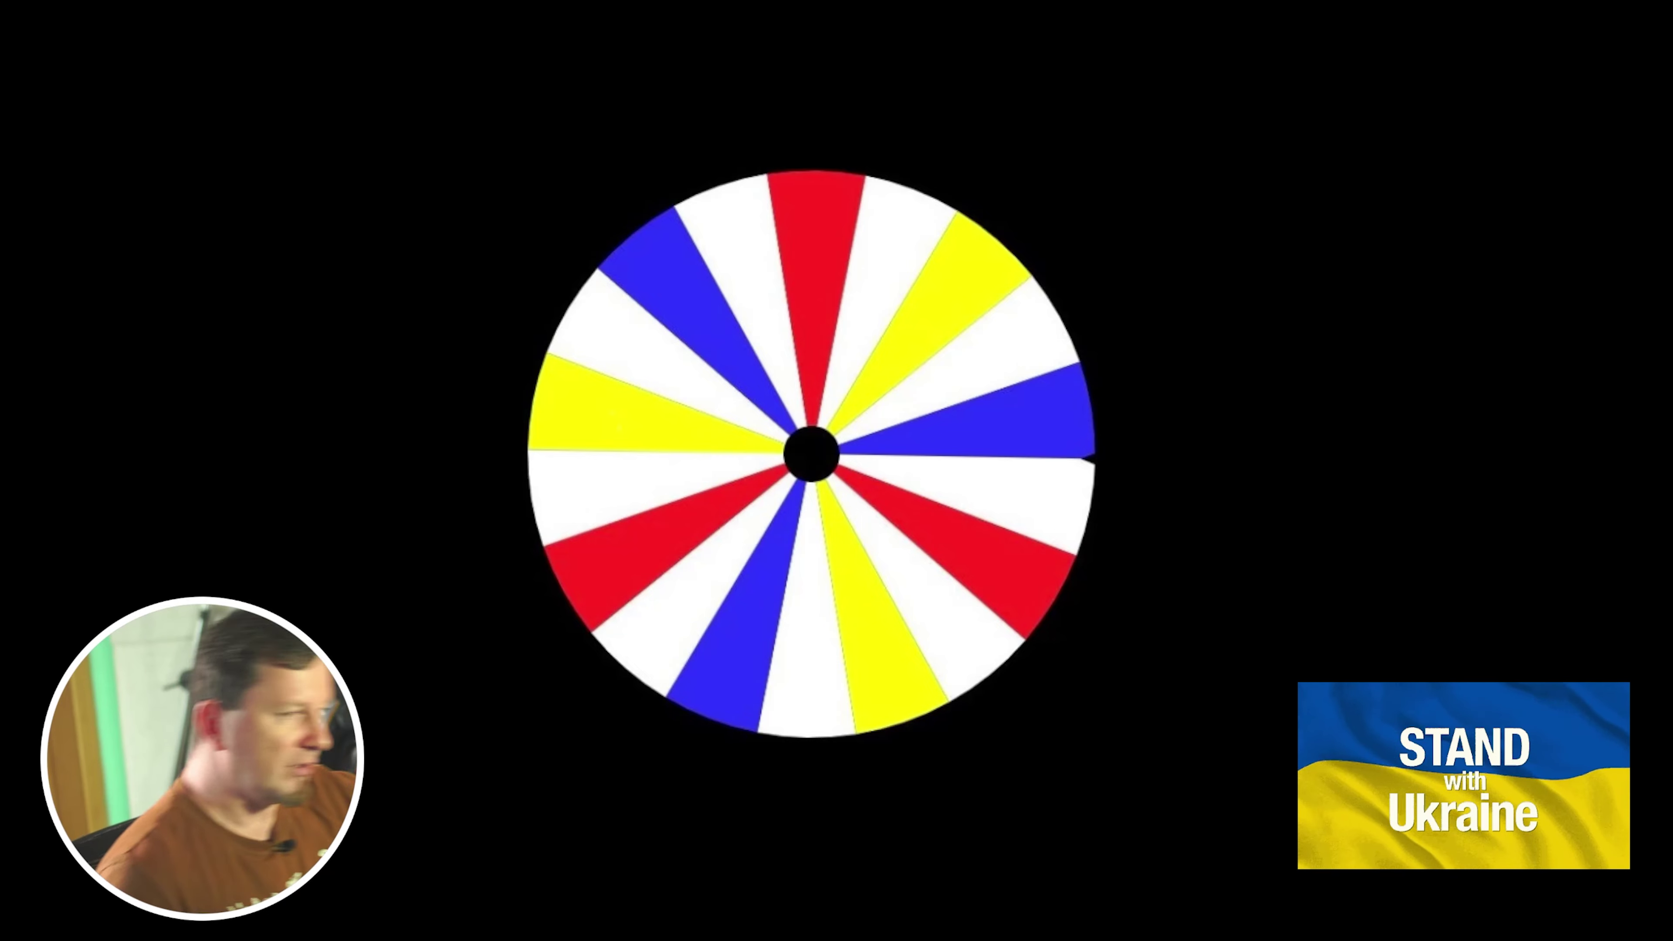
left_click(1008, 436)
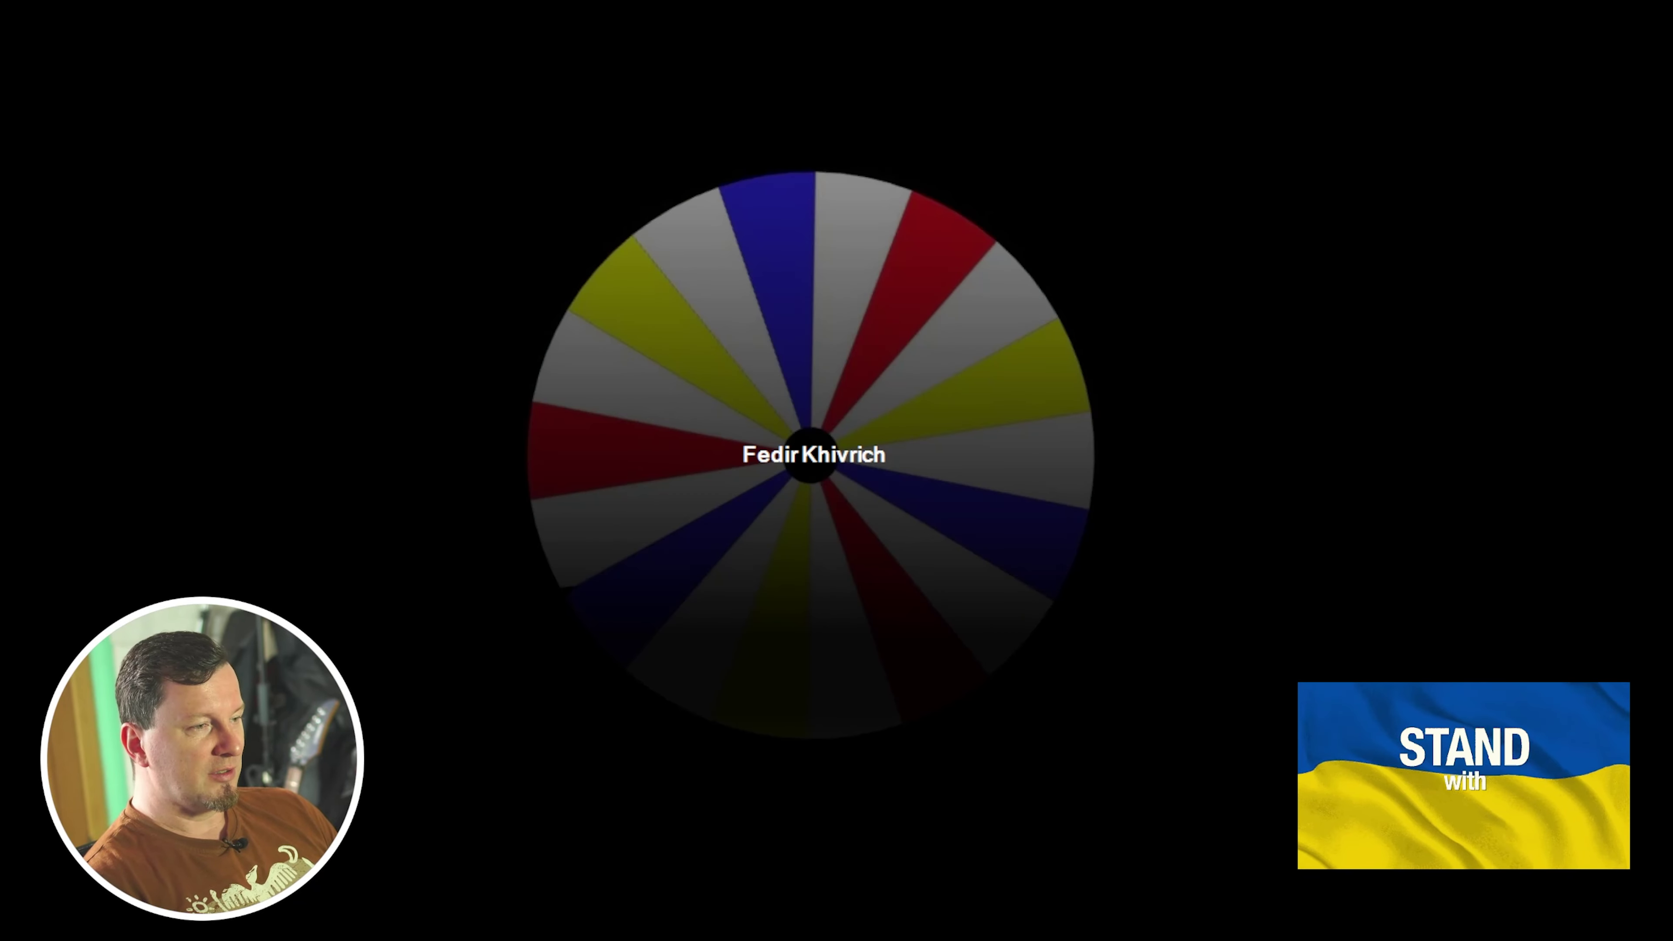
left_click(1009, 463)
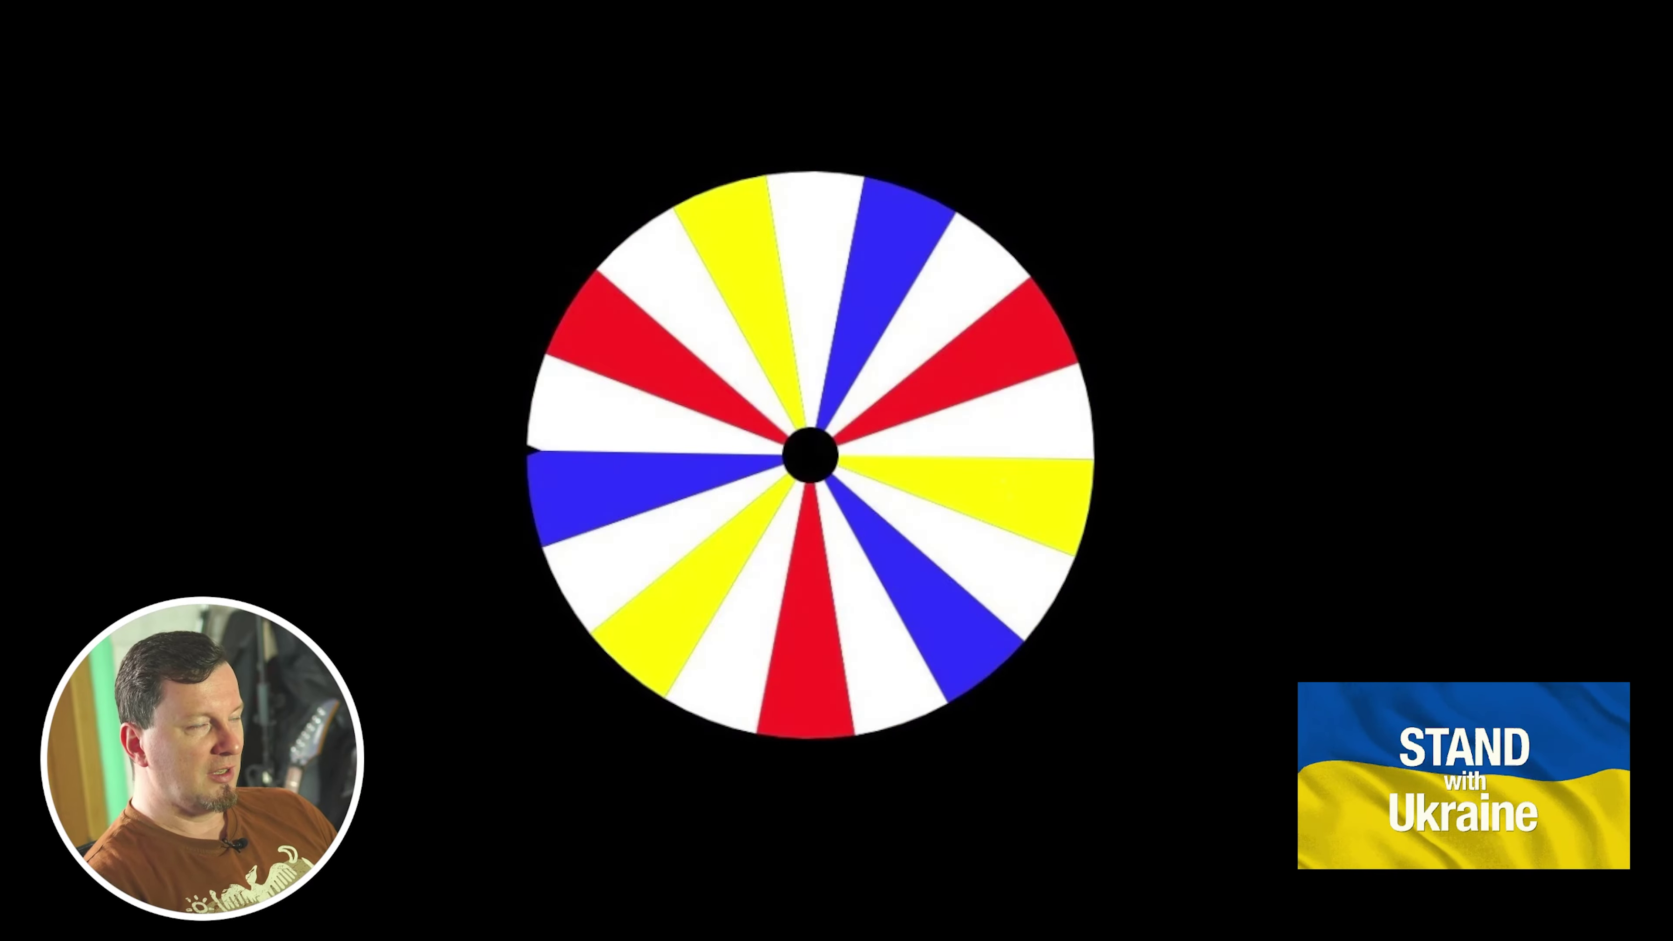